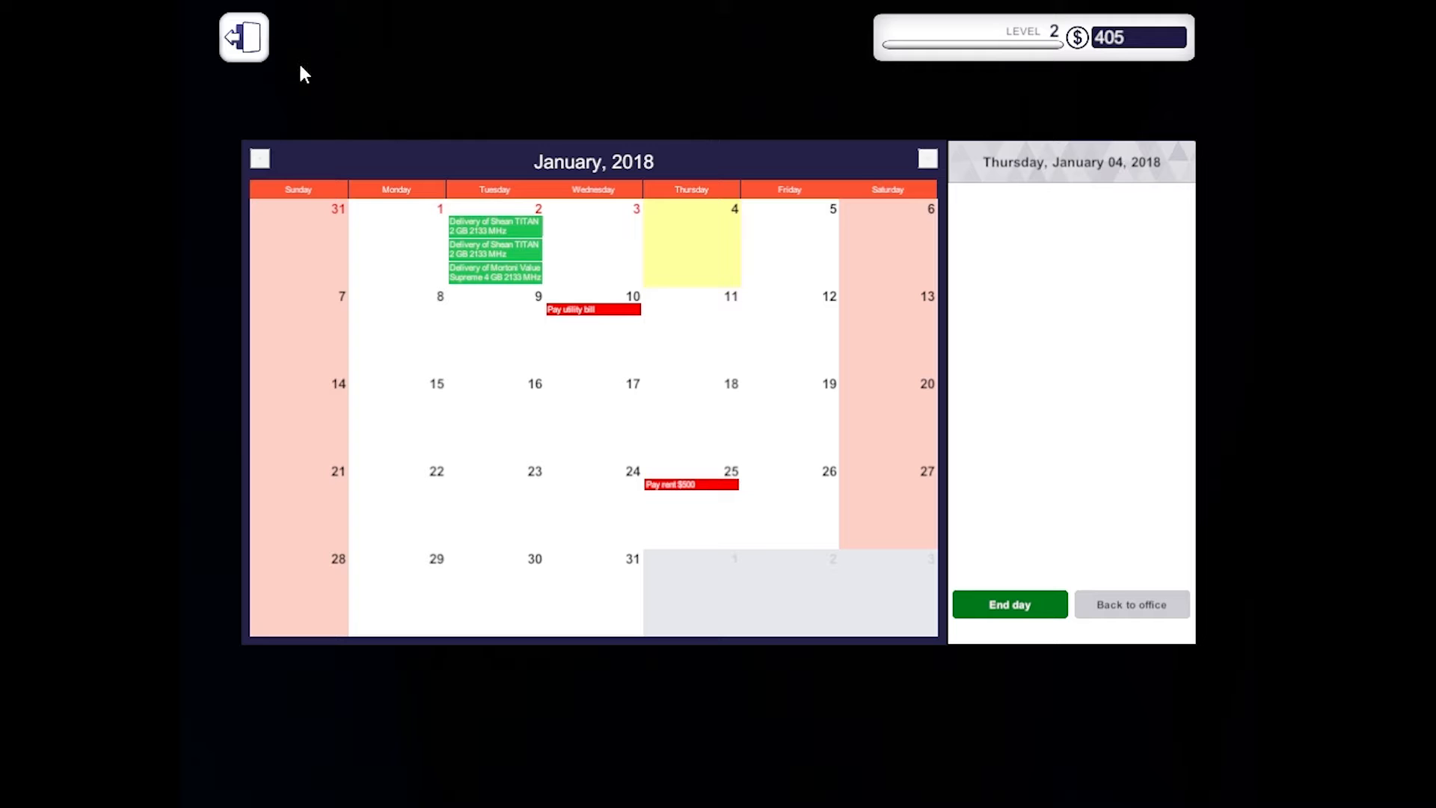
# Leave the calendar and walk down the hallway to the office computer.
pyautogui.click(243, 38)
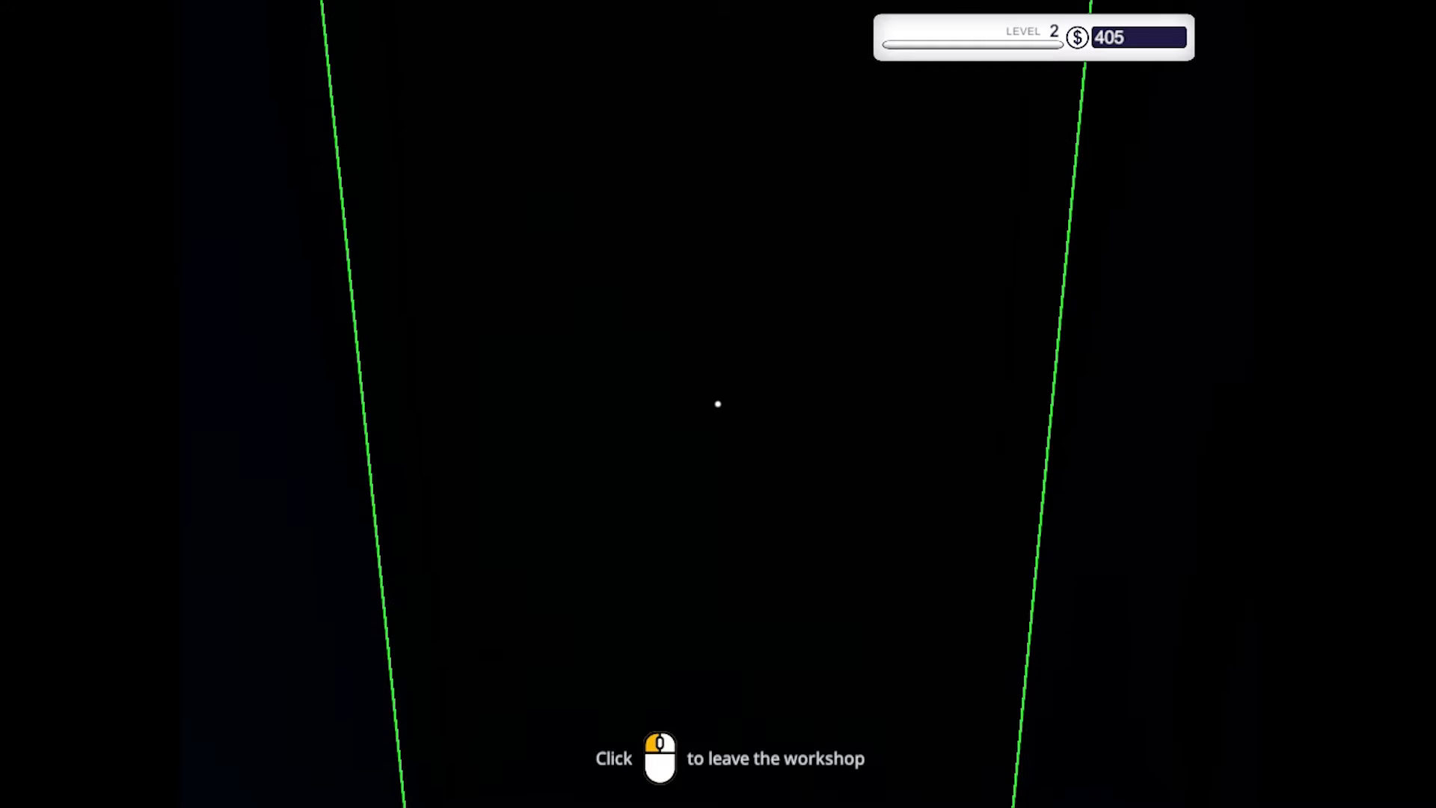
pyautogui.click(718, 404)
pyautogui.press('w')
pyautogui.press('w')
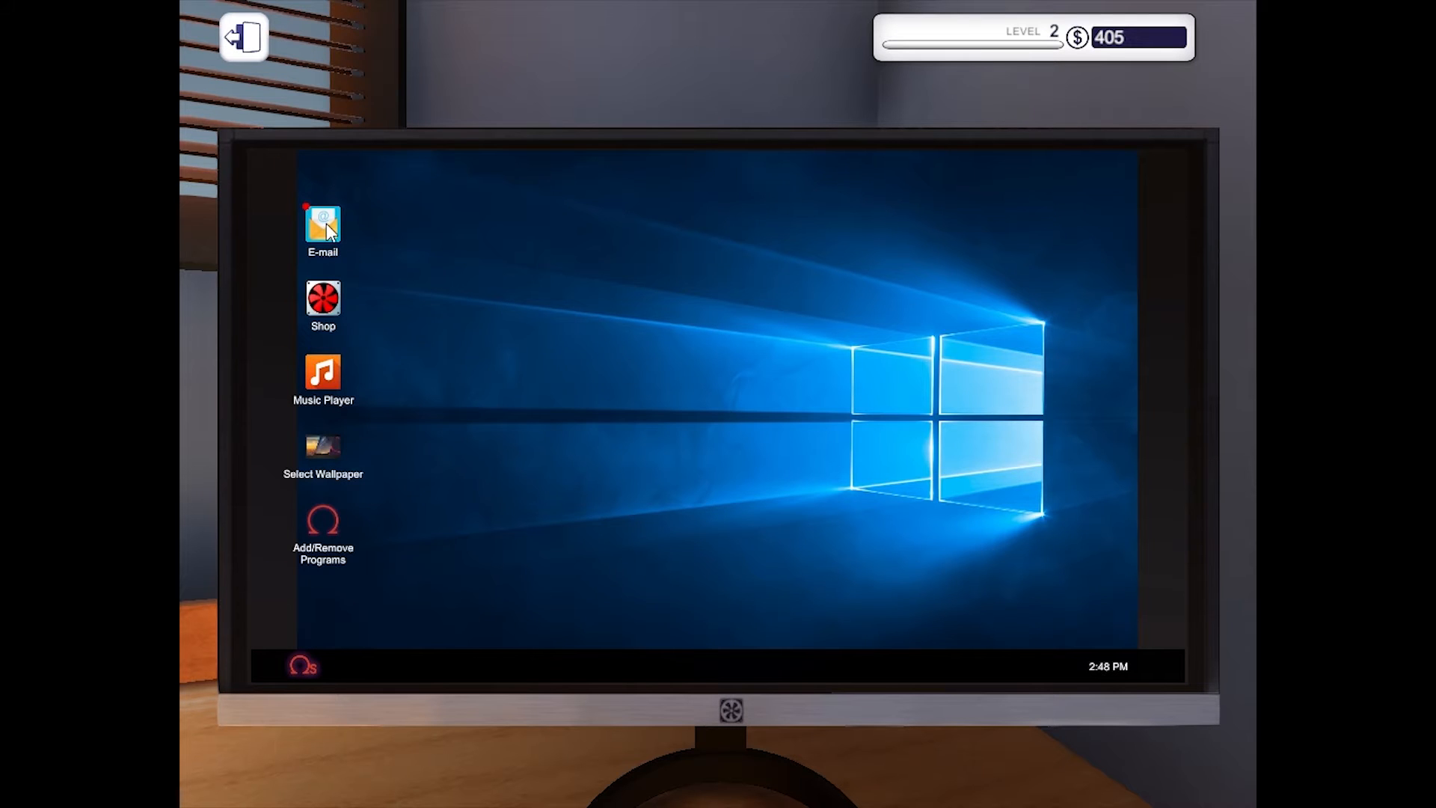
# Read Audry's Hot and Broken PC email and review its PC Stats component list.
pyautogui.doubleClick(327, 224)
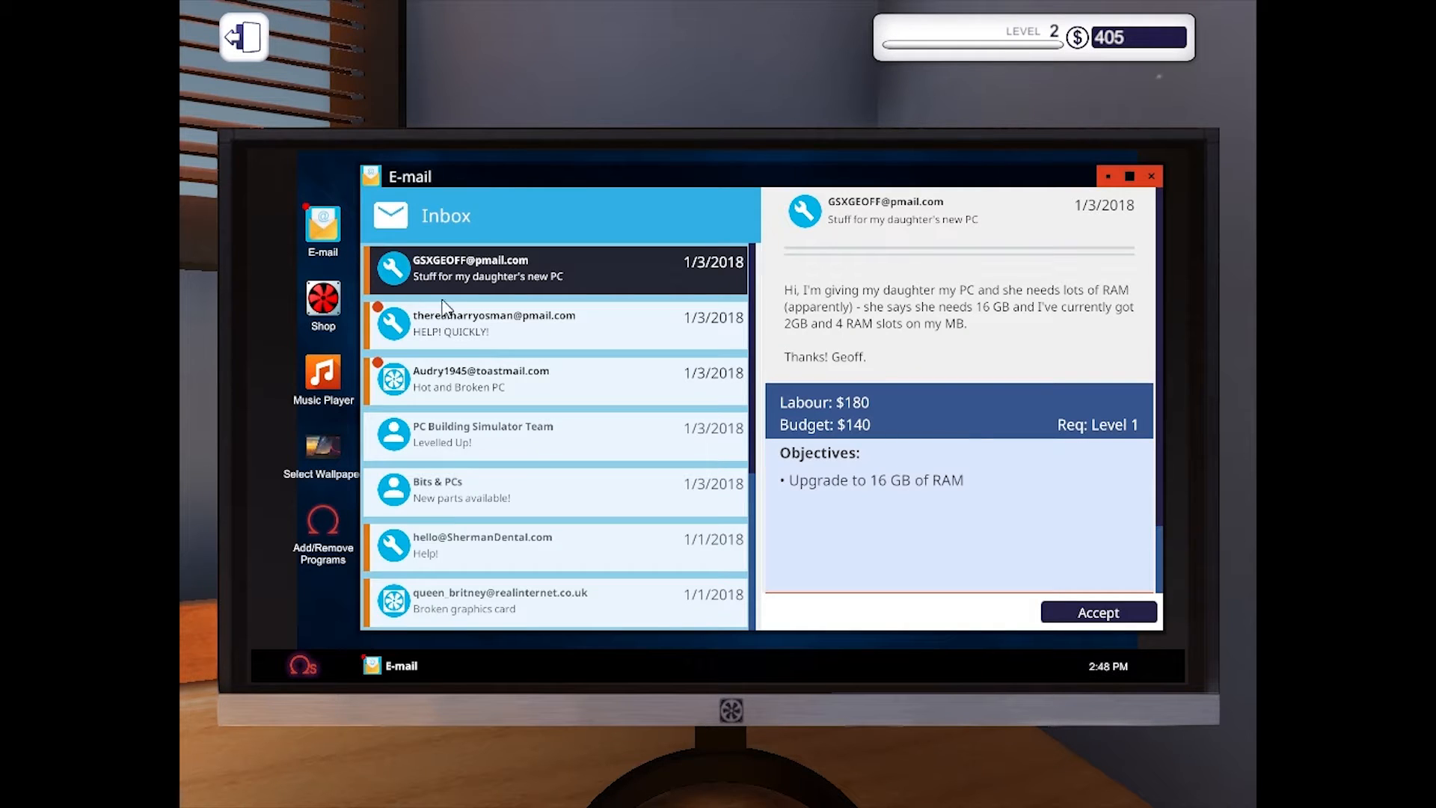
pyautogui.click(536, 379)
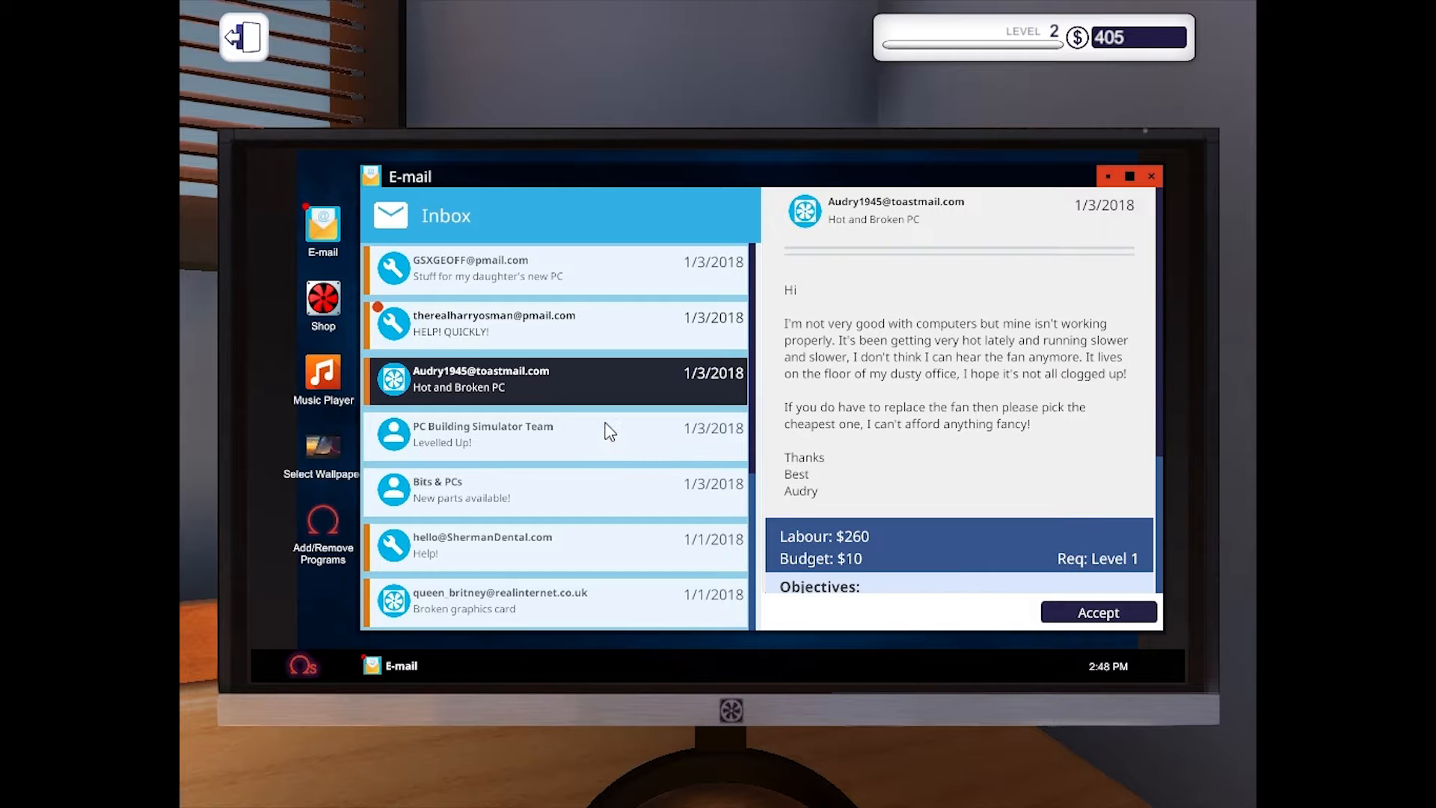
pyautogui.scroll(-2, 999, 412)
pyautogui.scroll(-2, 997, 408)
pyautogui.scroll(-2, 995, 416)
pyautogui.scroll(-2, 985, 436)
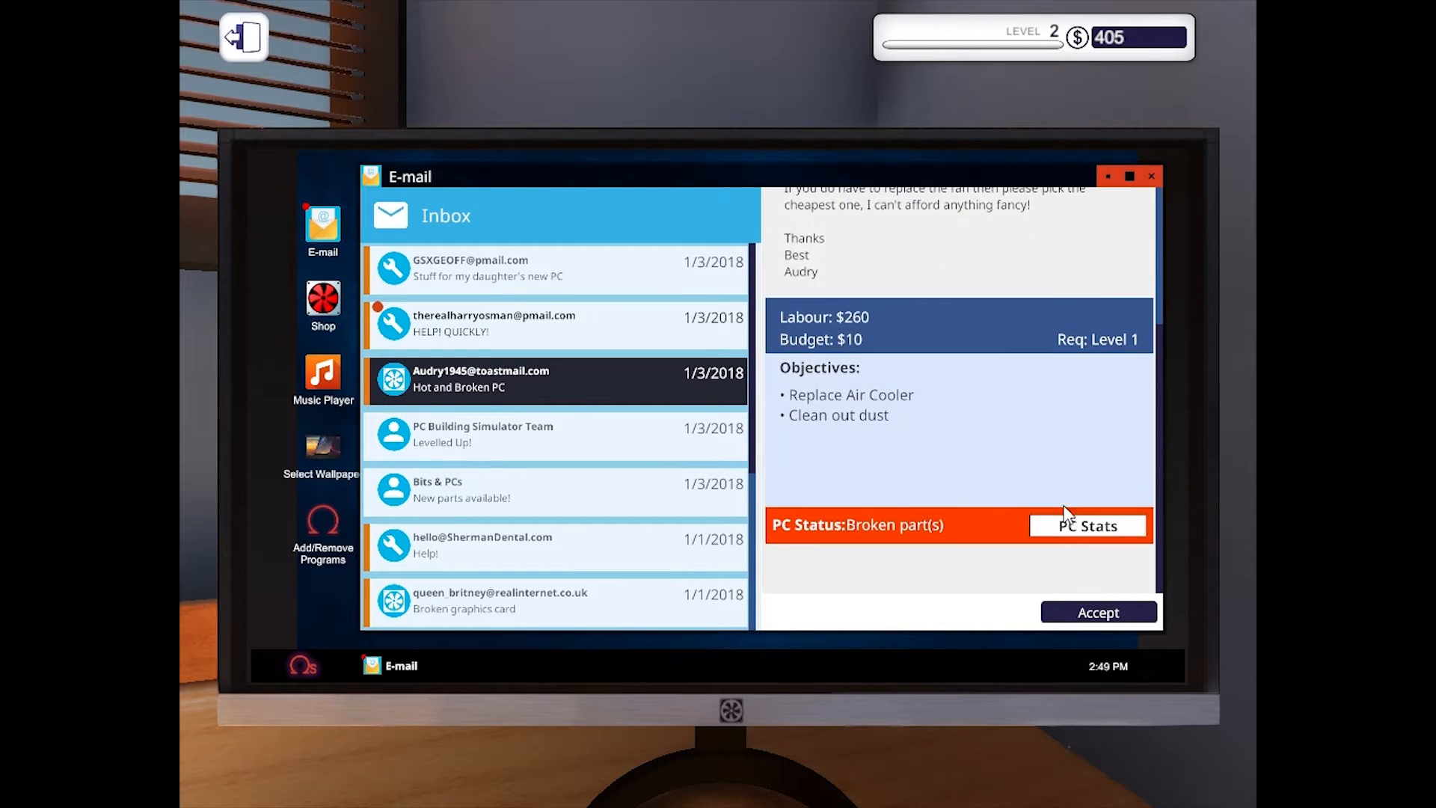
pyautogui.scroll(-2, 1066, 511)
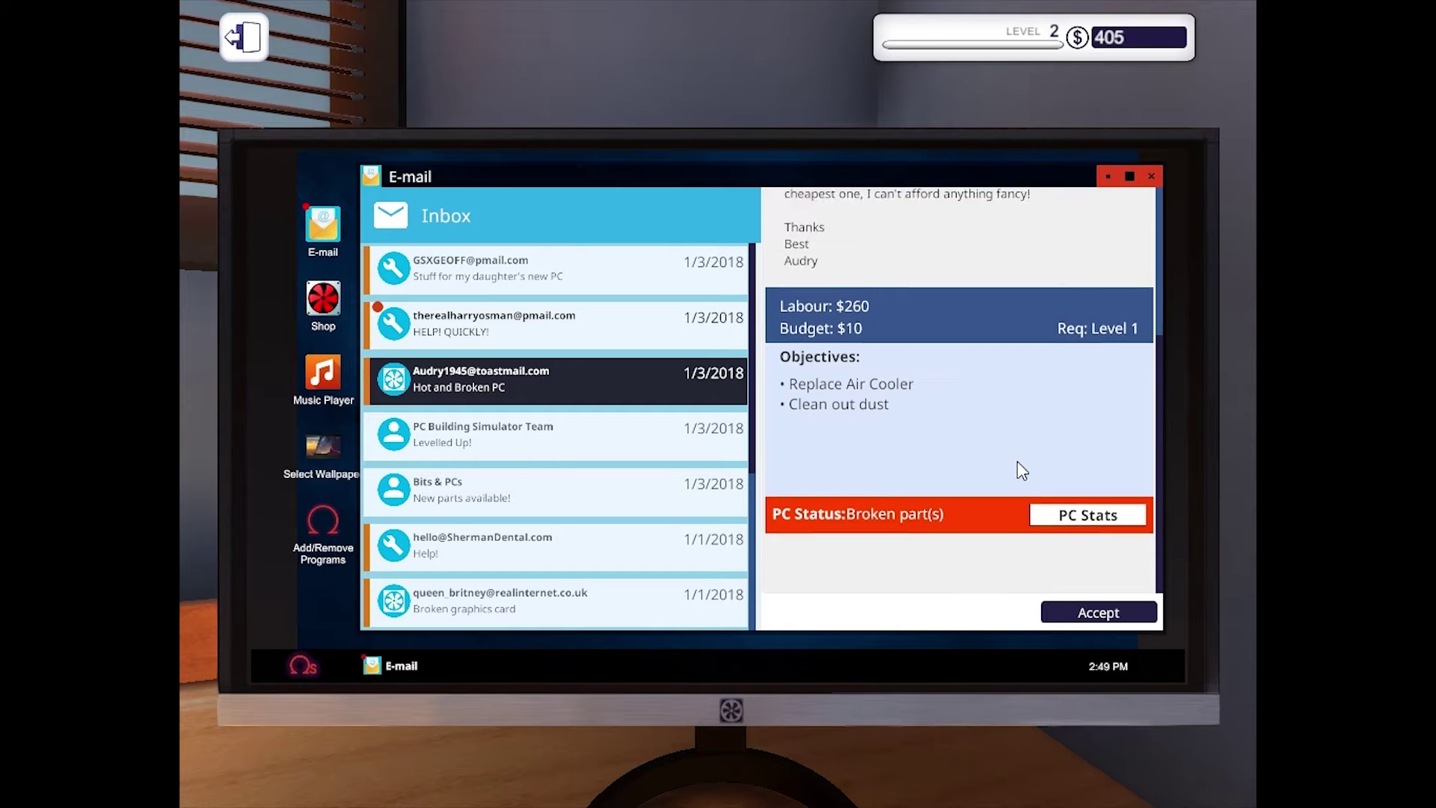
pyautogui.click(1070, 518)
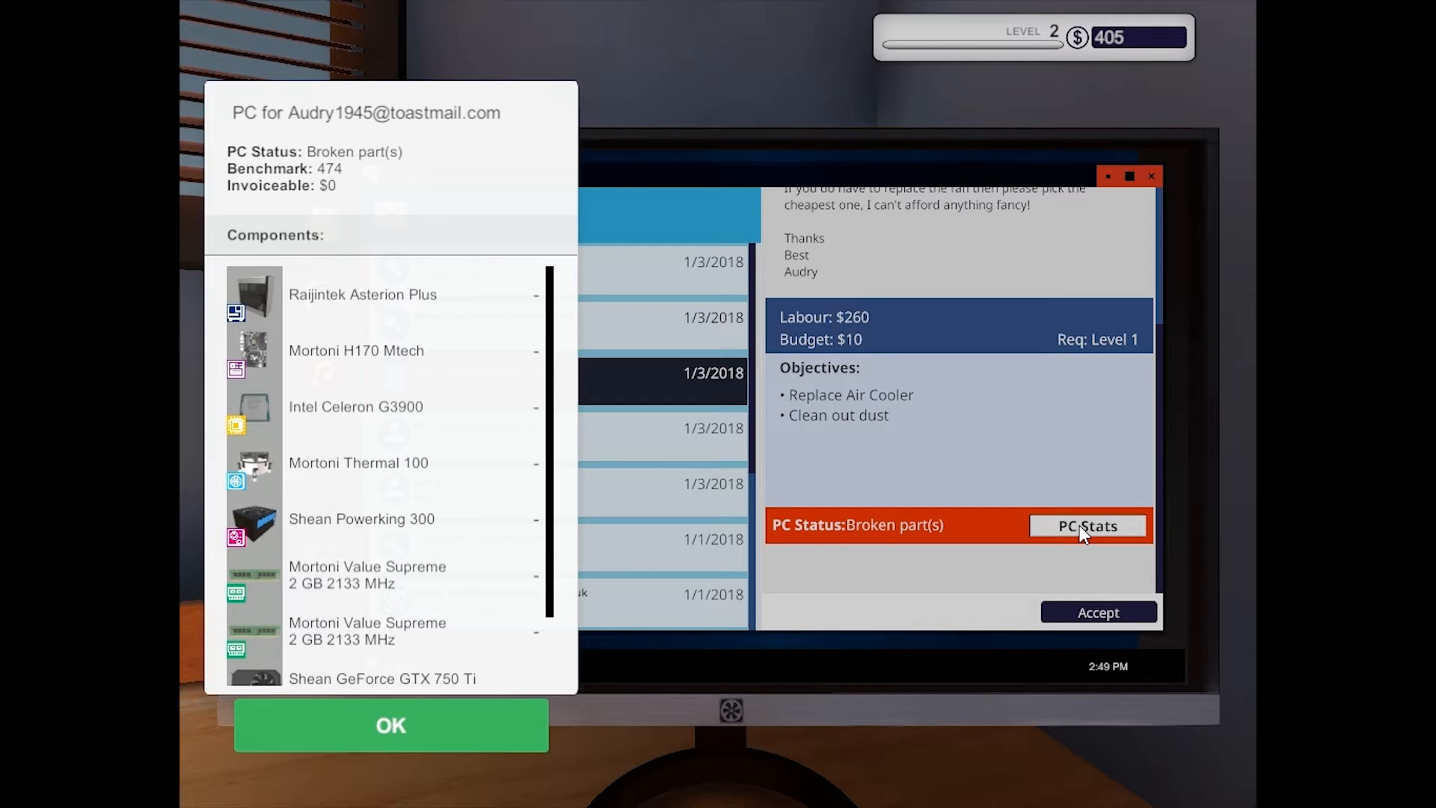
pyautogui.scroll(-2, 381, 572)
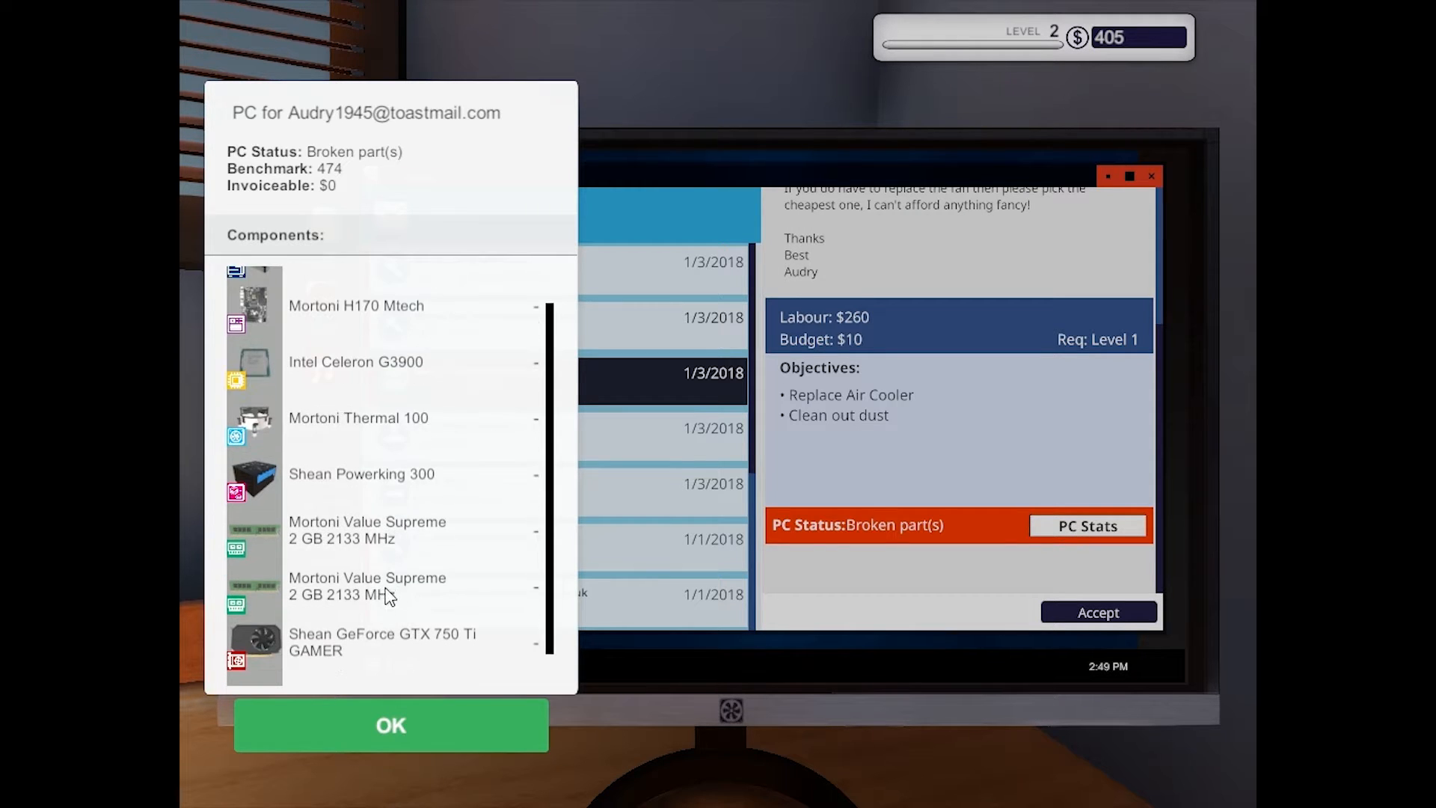
pyautogui.scroll(-1, 389, 594)
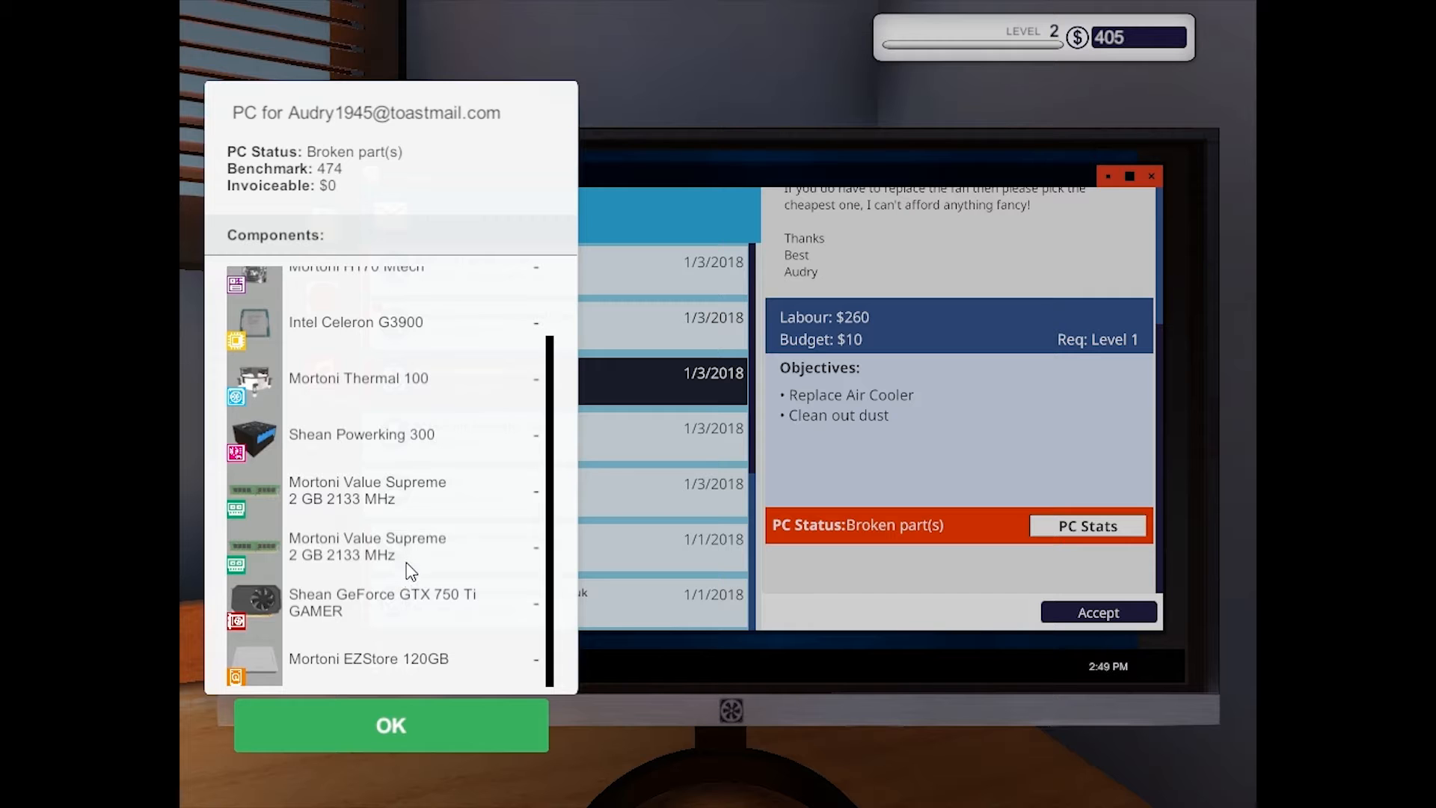
pyautogui.scroll(1, 409, 577)
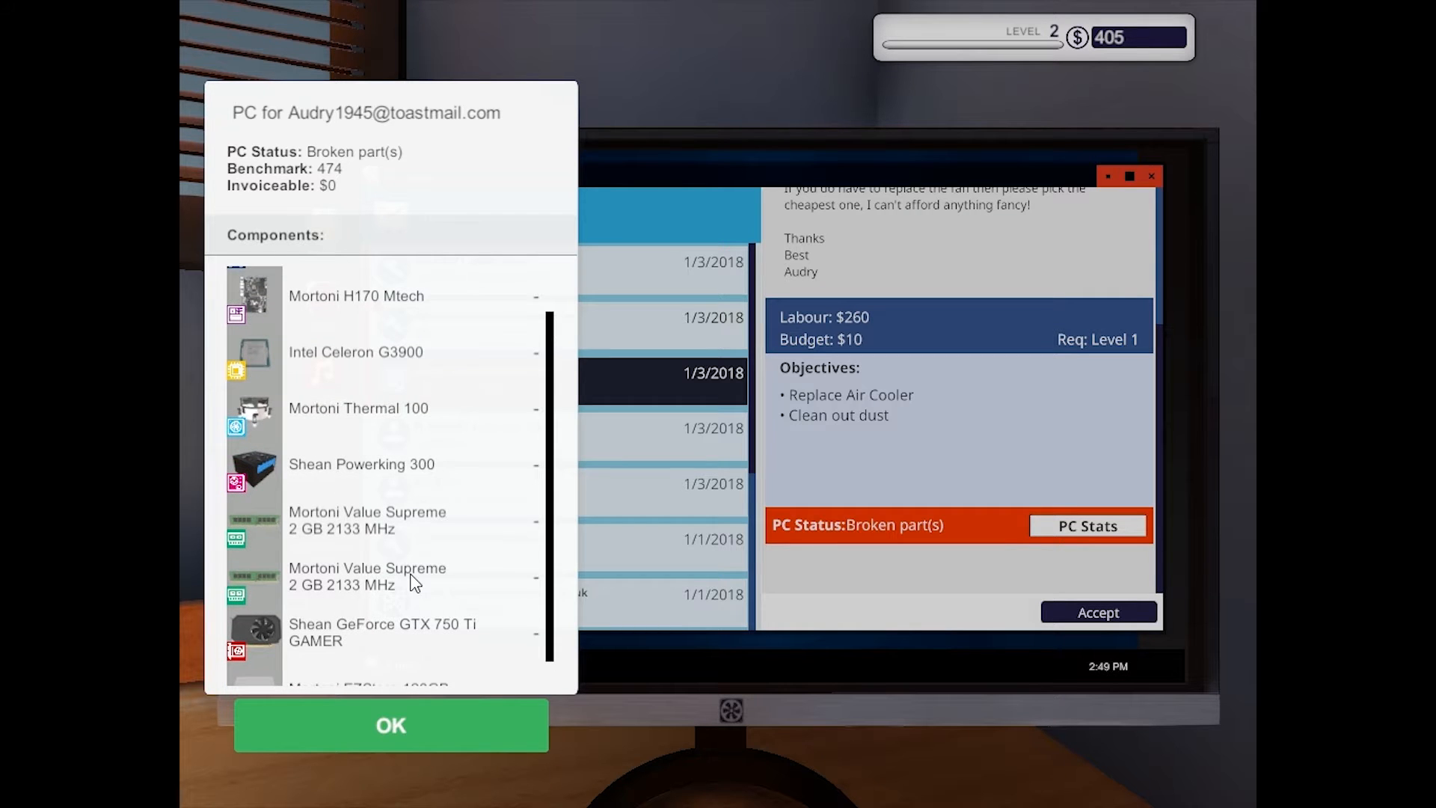
pyautogui.scroll(2, 414, 582)
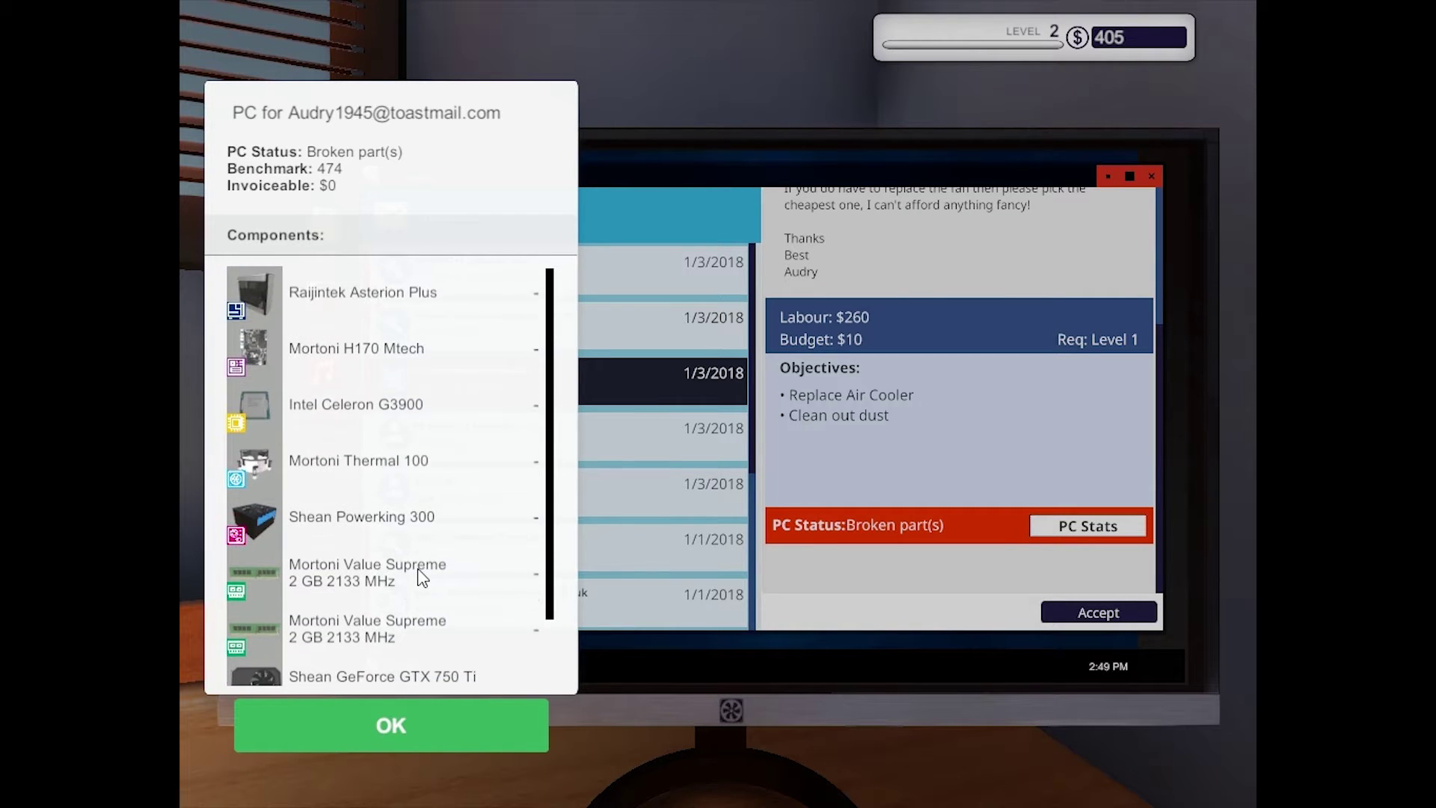
pyautogui.click(391, 728)
pyautogui.scroll(2, 890, 373)
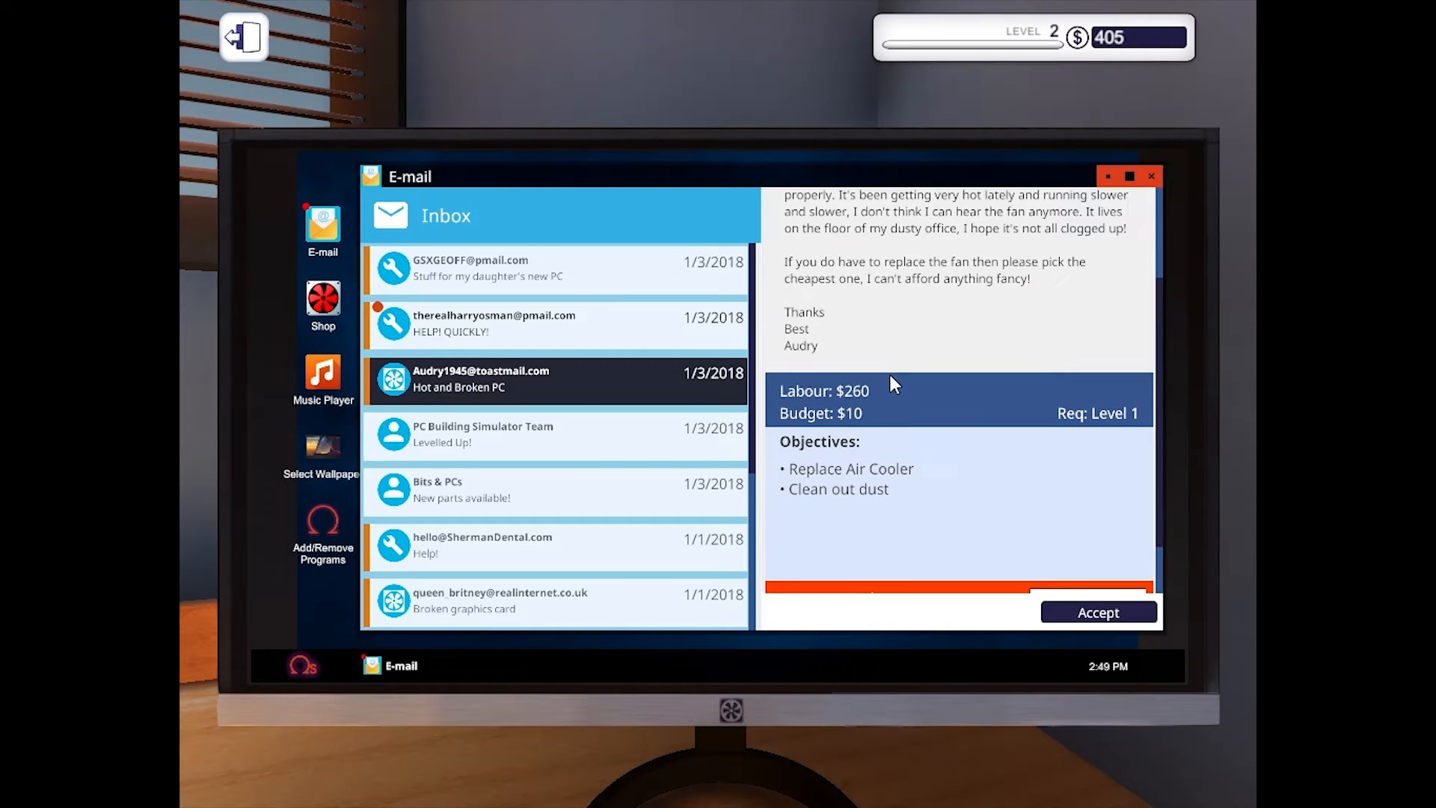
# Accept the Hot and Broken PC, HELP! QUICKLY! virus removal and daughter's RAM upgrade jobs.
pyautogui.click(580, 331)
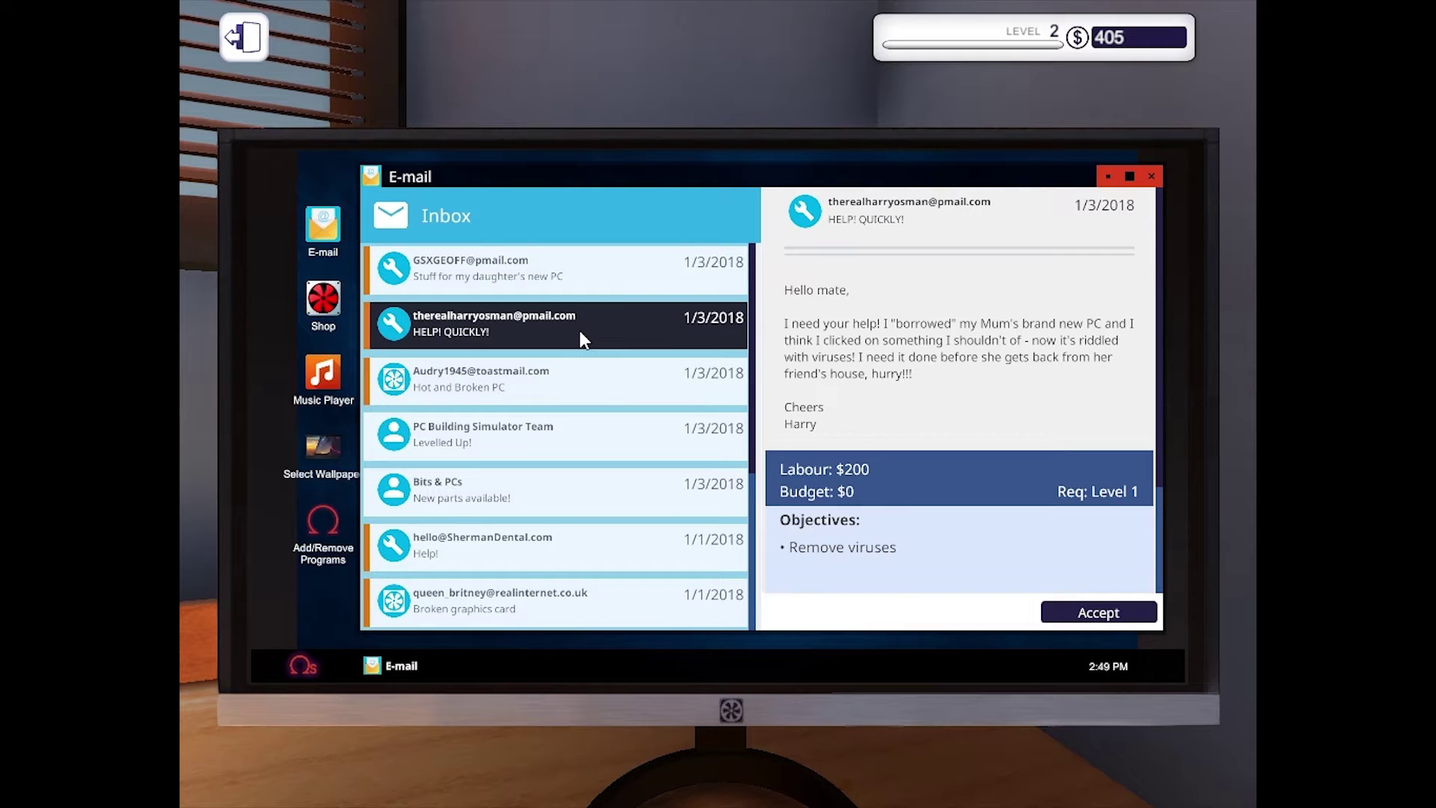
pyautogui.click(595, 379)
pyautogui.click(1105, 615)
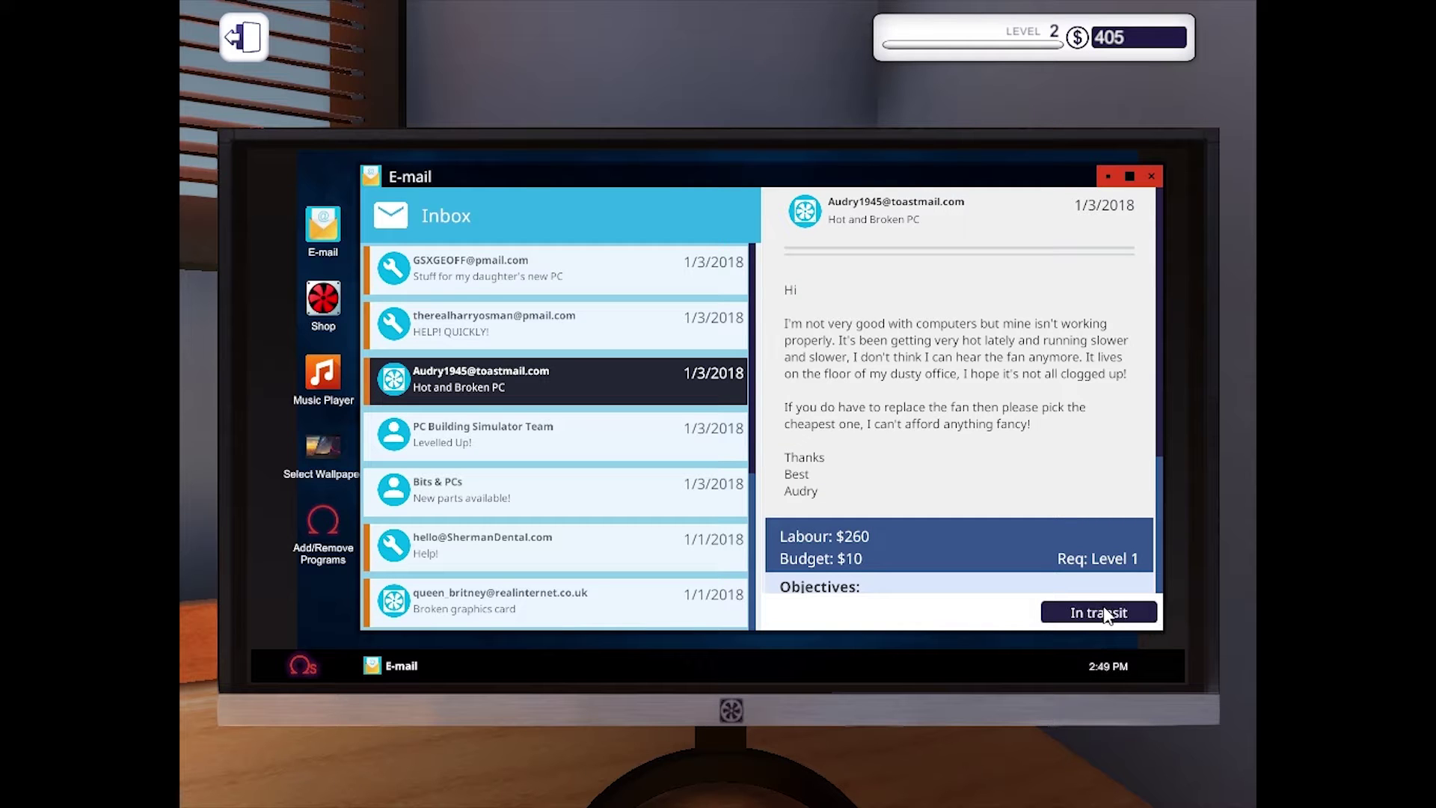
pyautogui.click(522, 321)
pyautogui.scroll(-1, 942, 433)
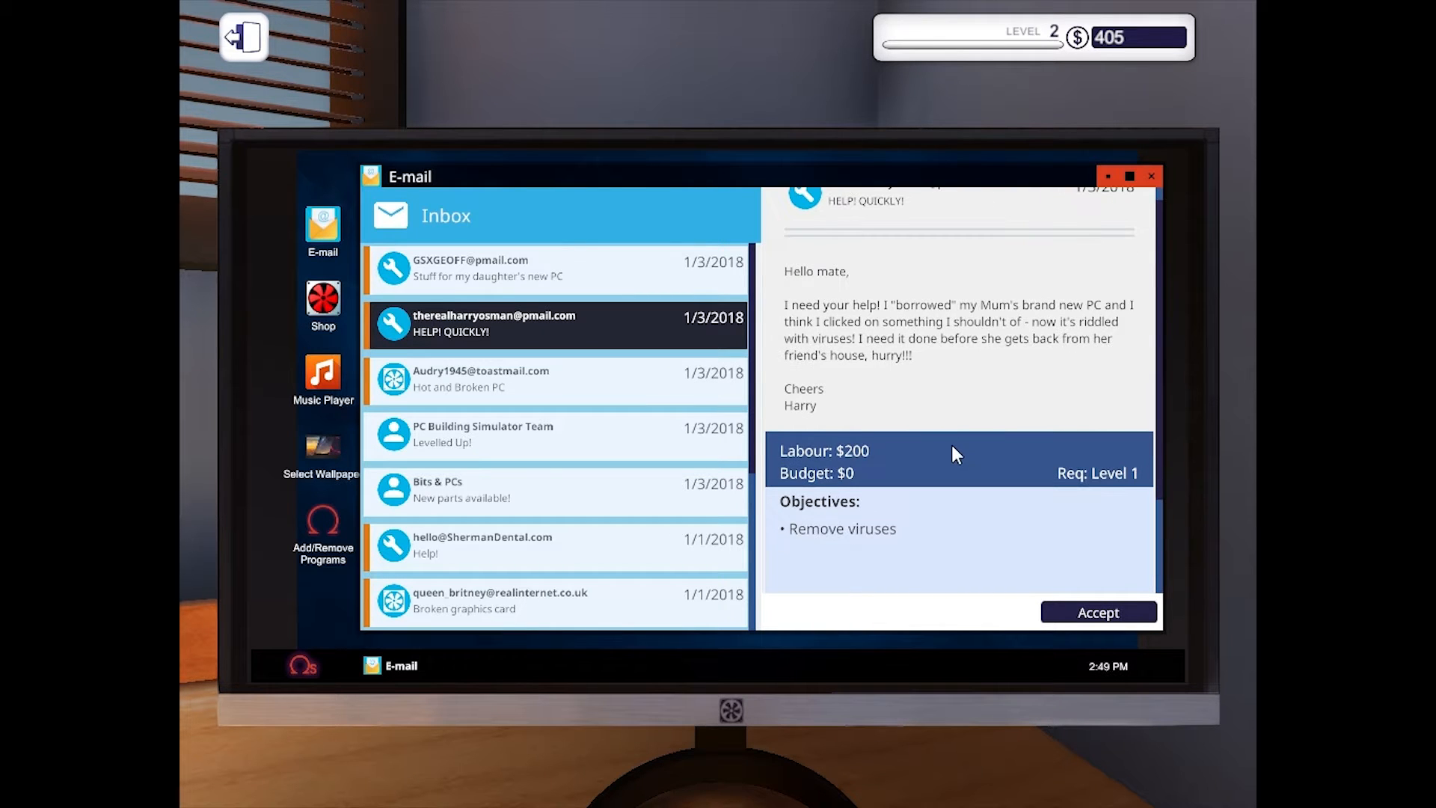
pyautogui.scroll(1, 1023, 544)
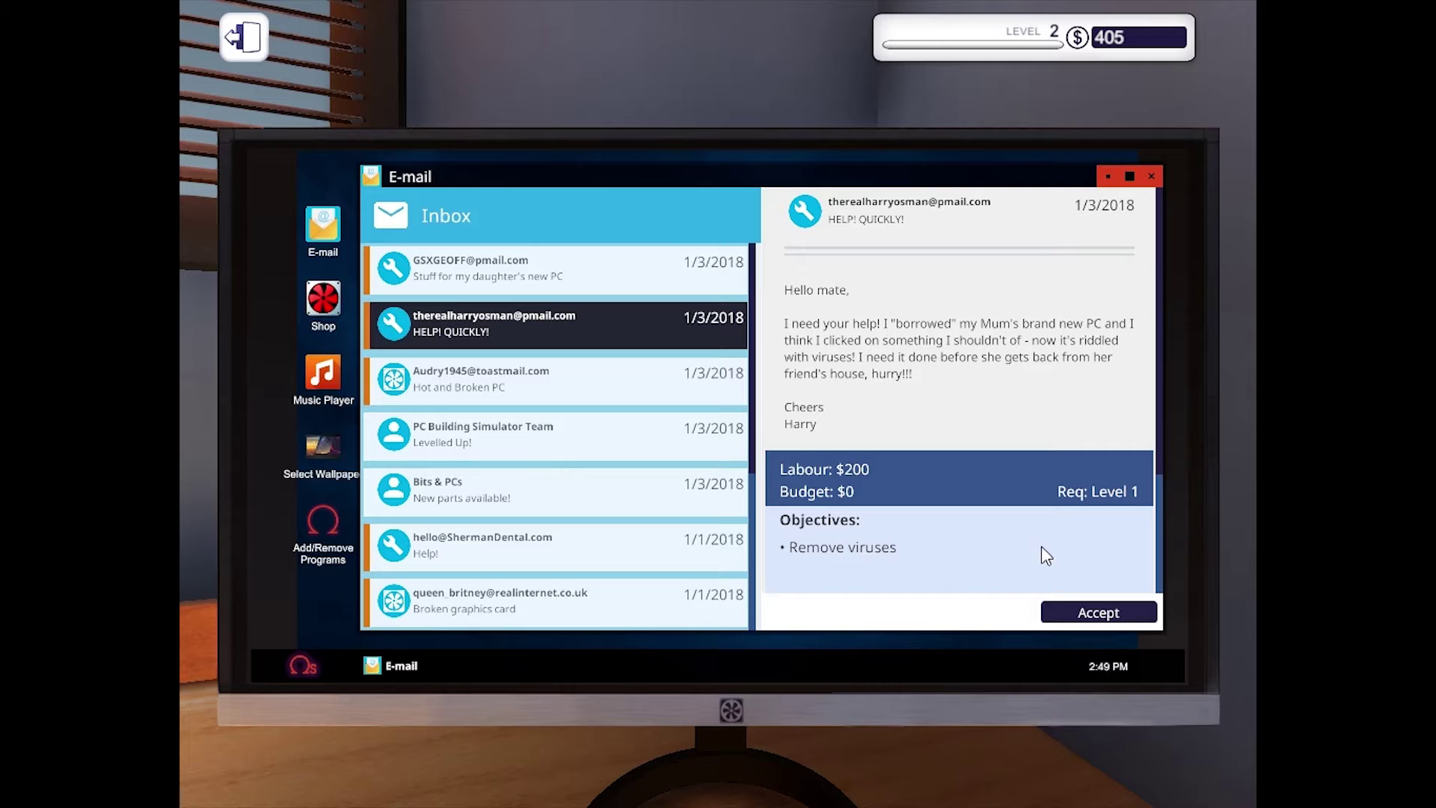
pyautogui.click(1085, 617)
pyautogui.click(576, 282)
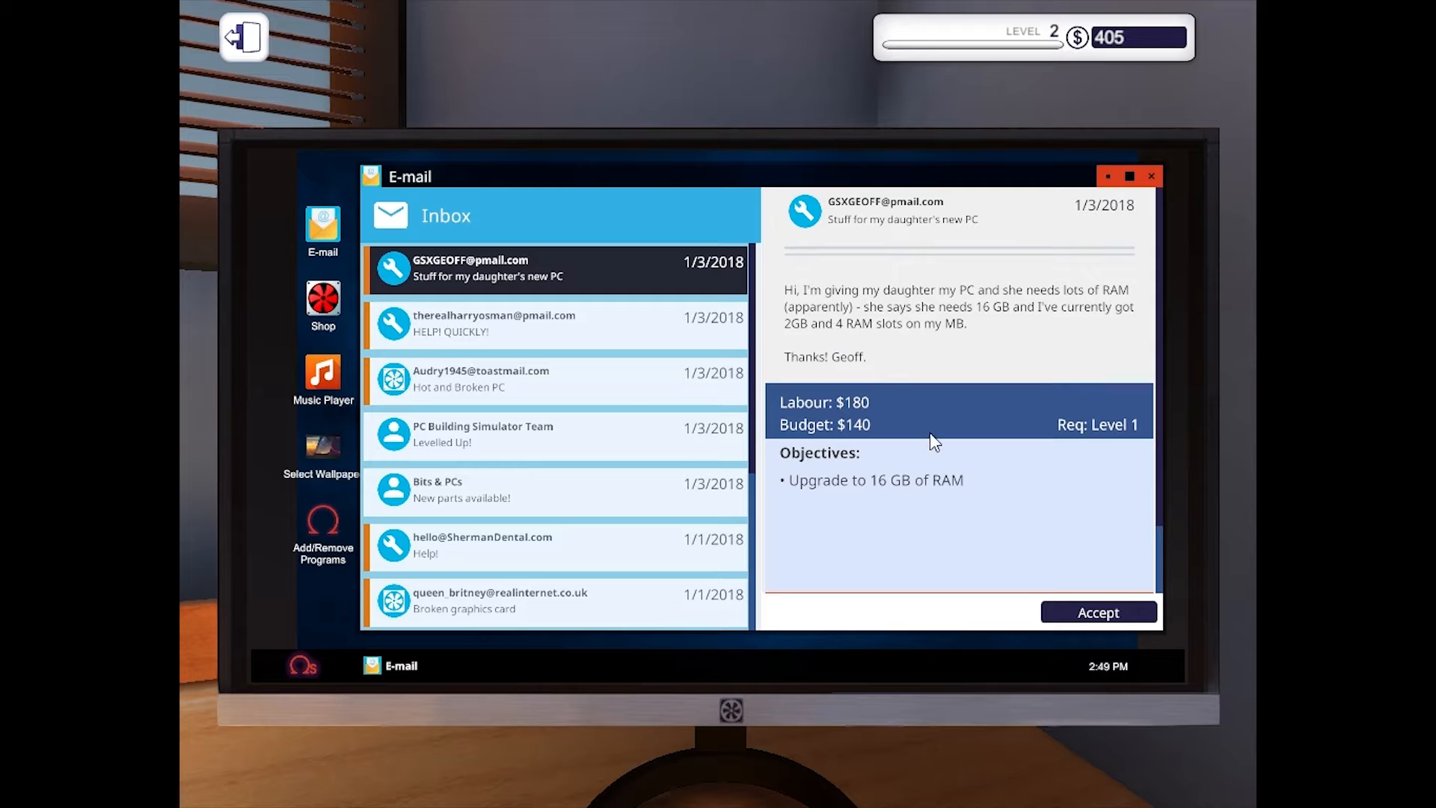
pyautogui.click(1066, 616)
pyautogui.click(503, 336)
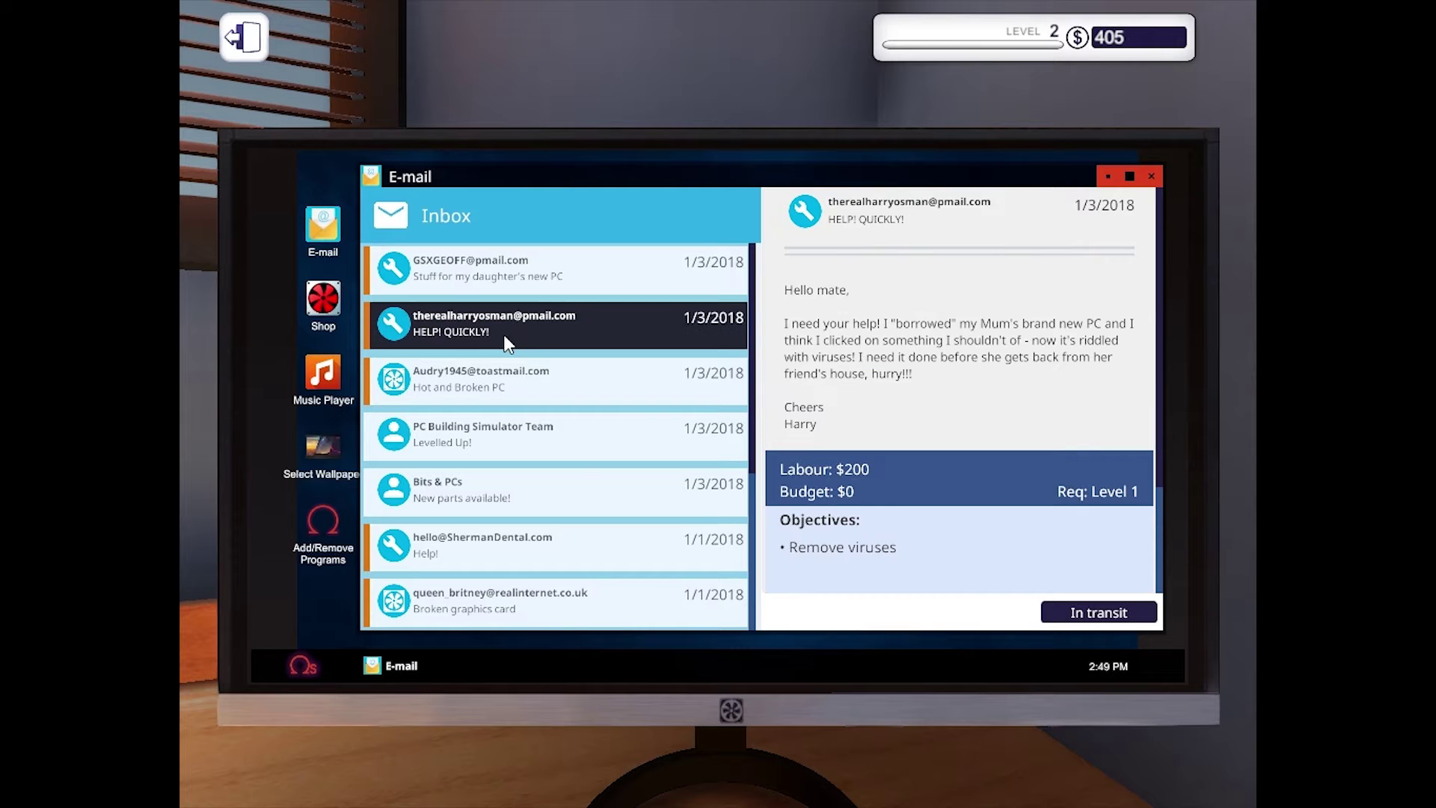
pyautogui.click(517, 375)
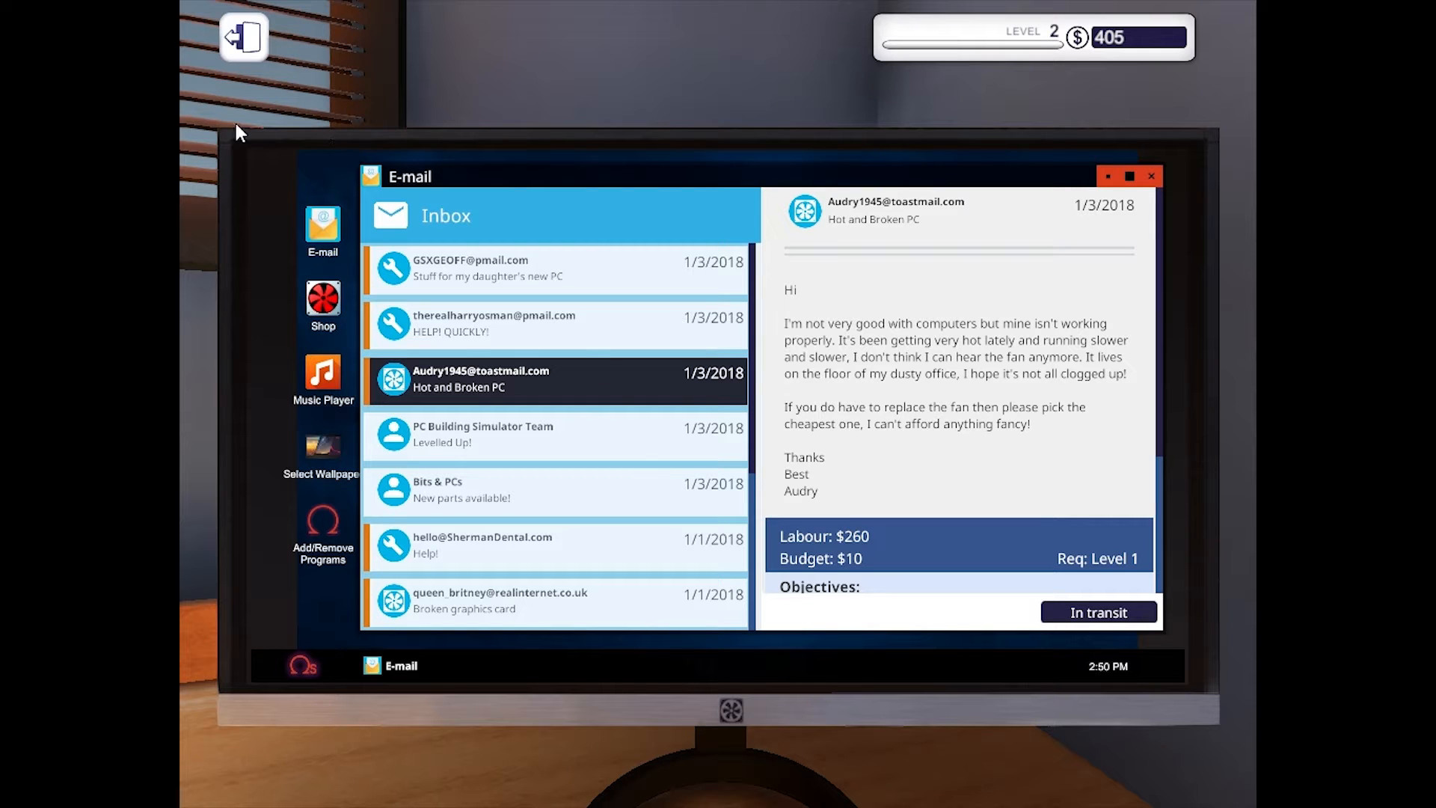
# Shut down the office computer, switch off the office lights and start the next workday.
pyautogui.click(246, 35)
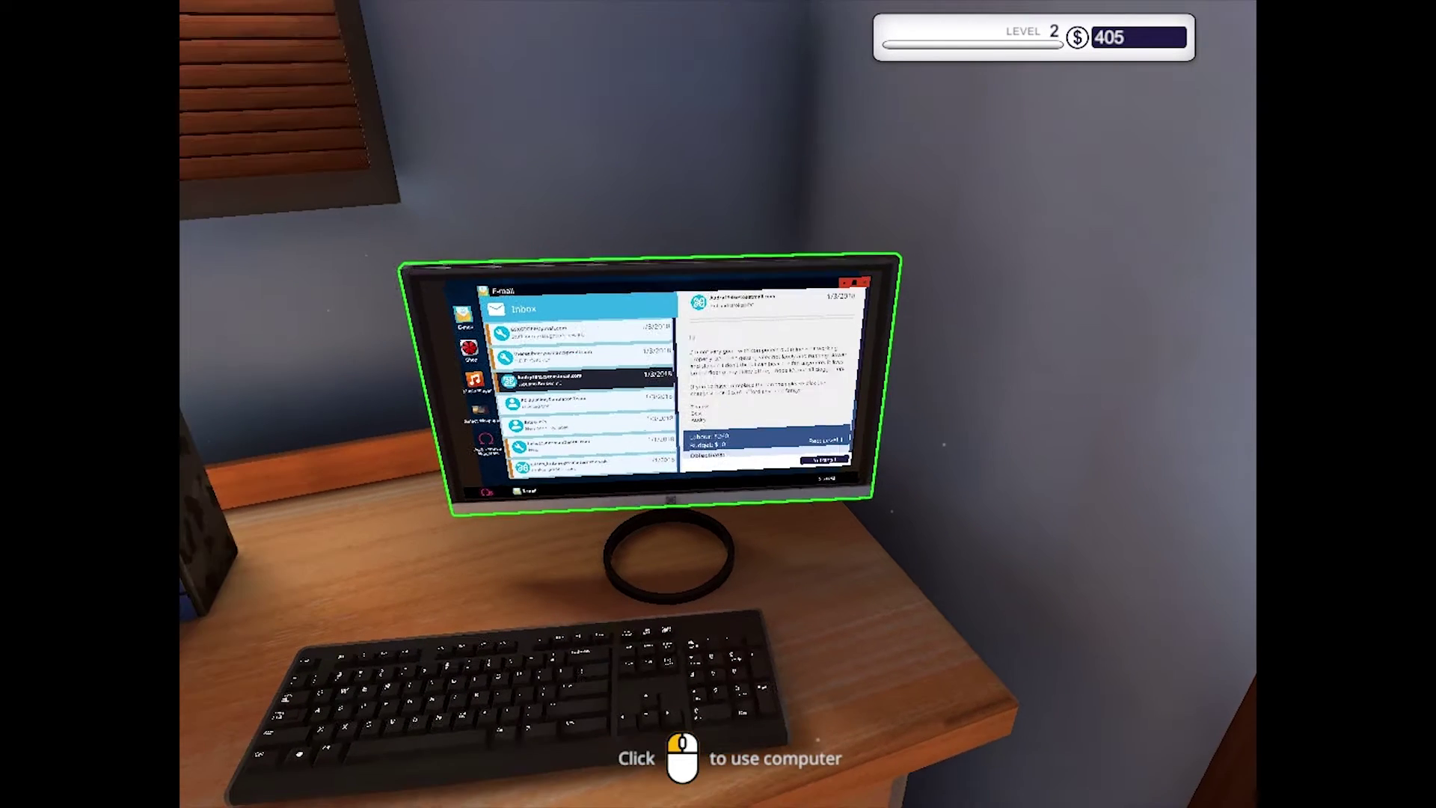
pyautogui.click(718, 404)
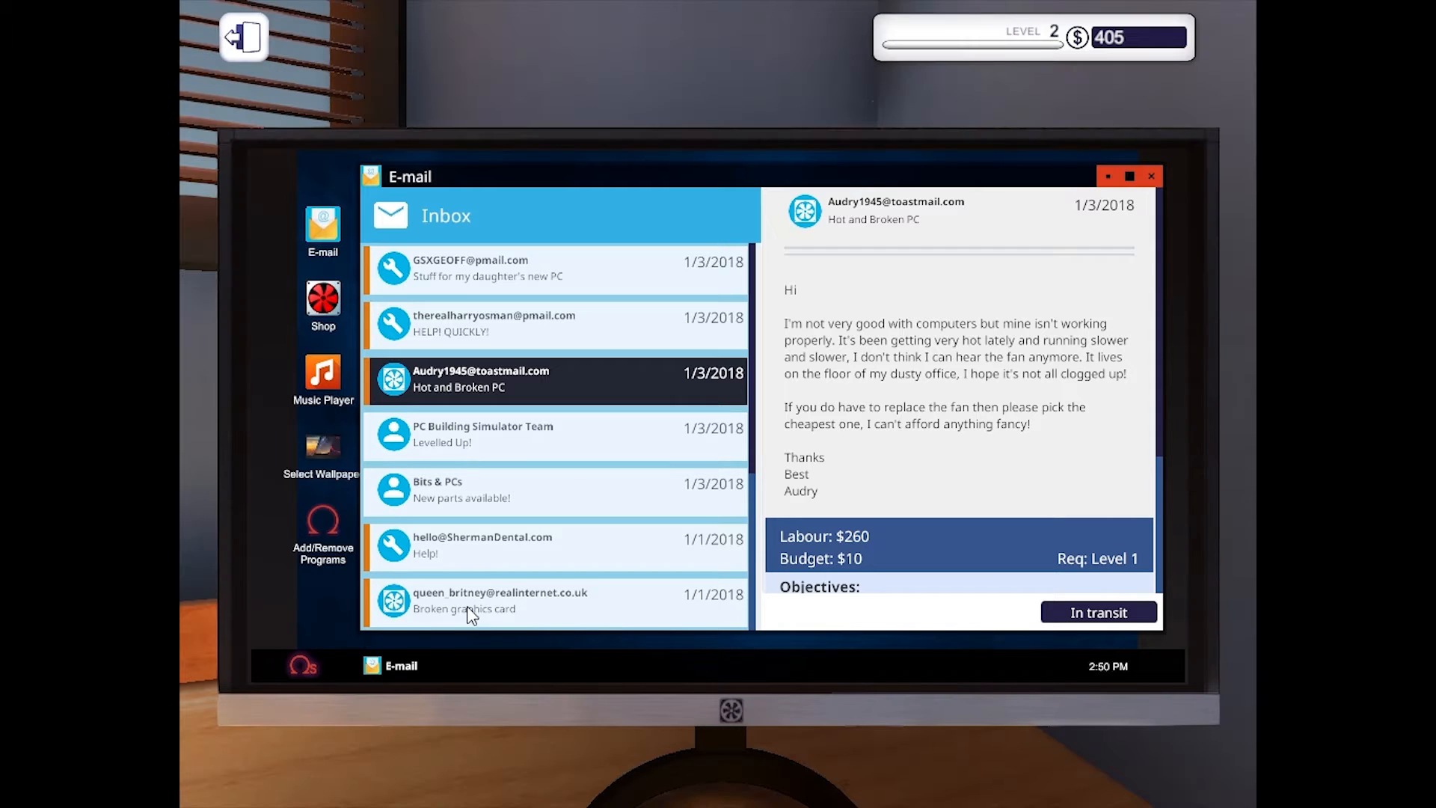
pyautogui.click(300, 667)
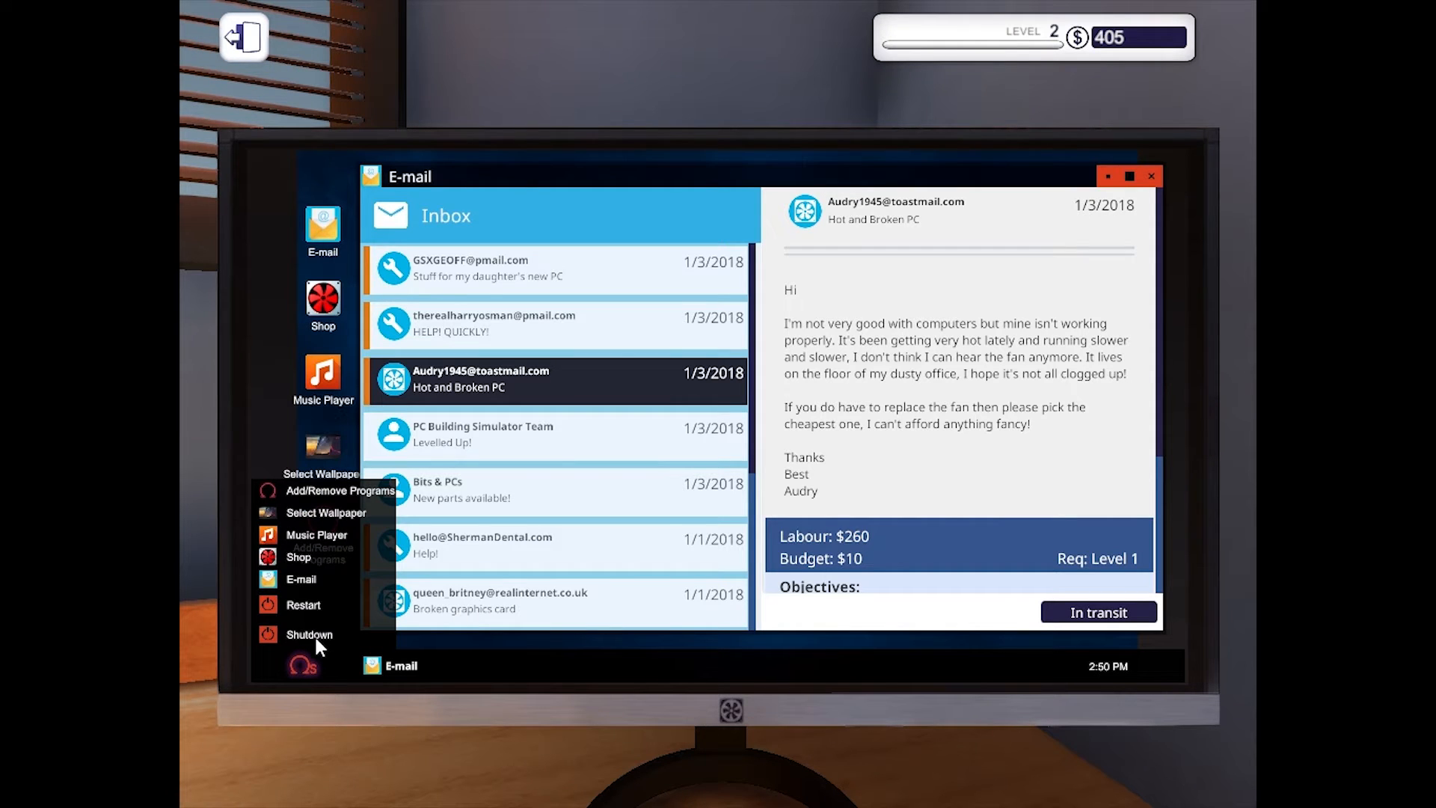
pyautogui.click(315, 633)
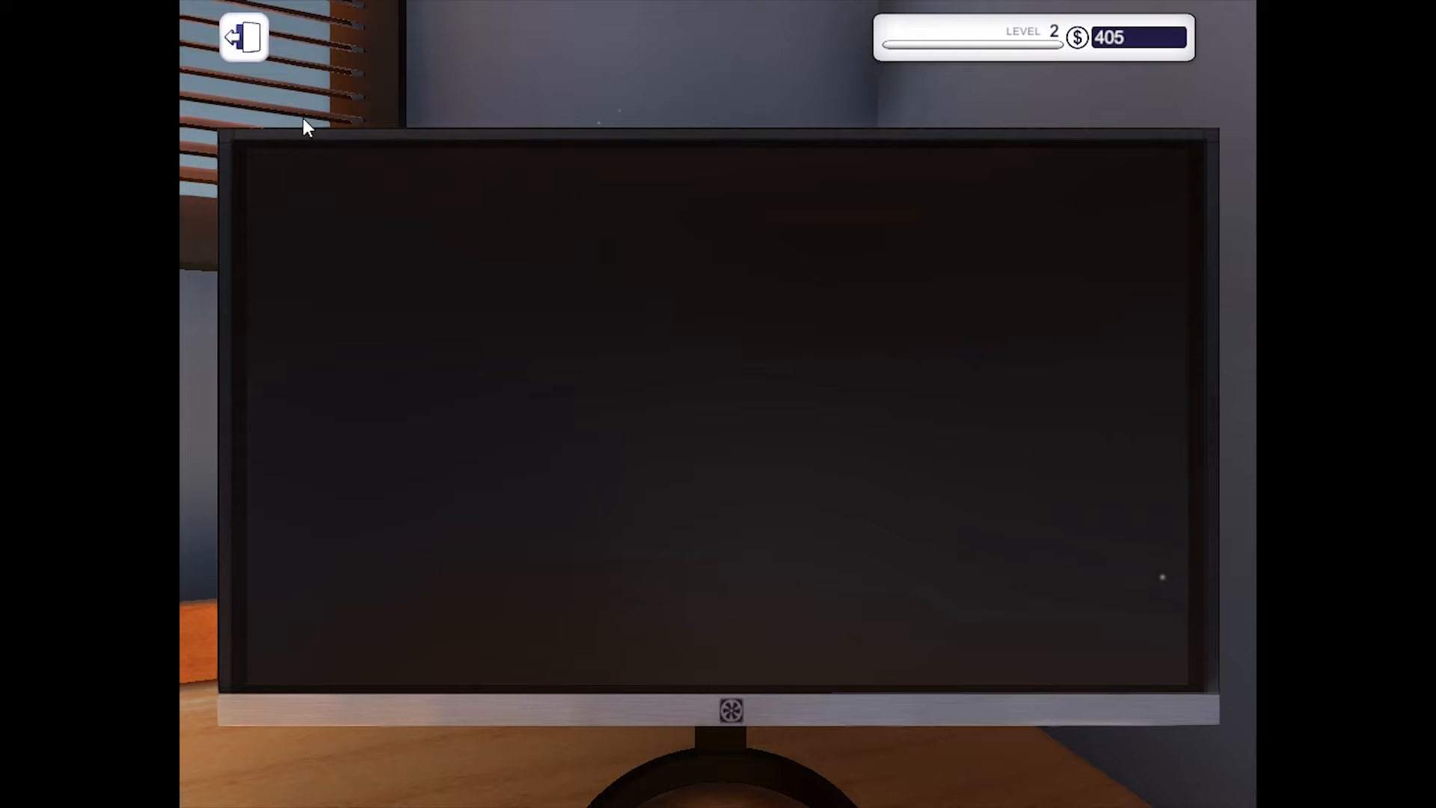
pyautogui.click(243, 38)
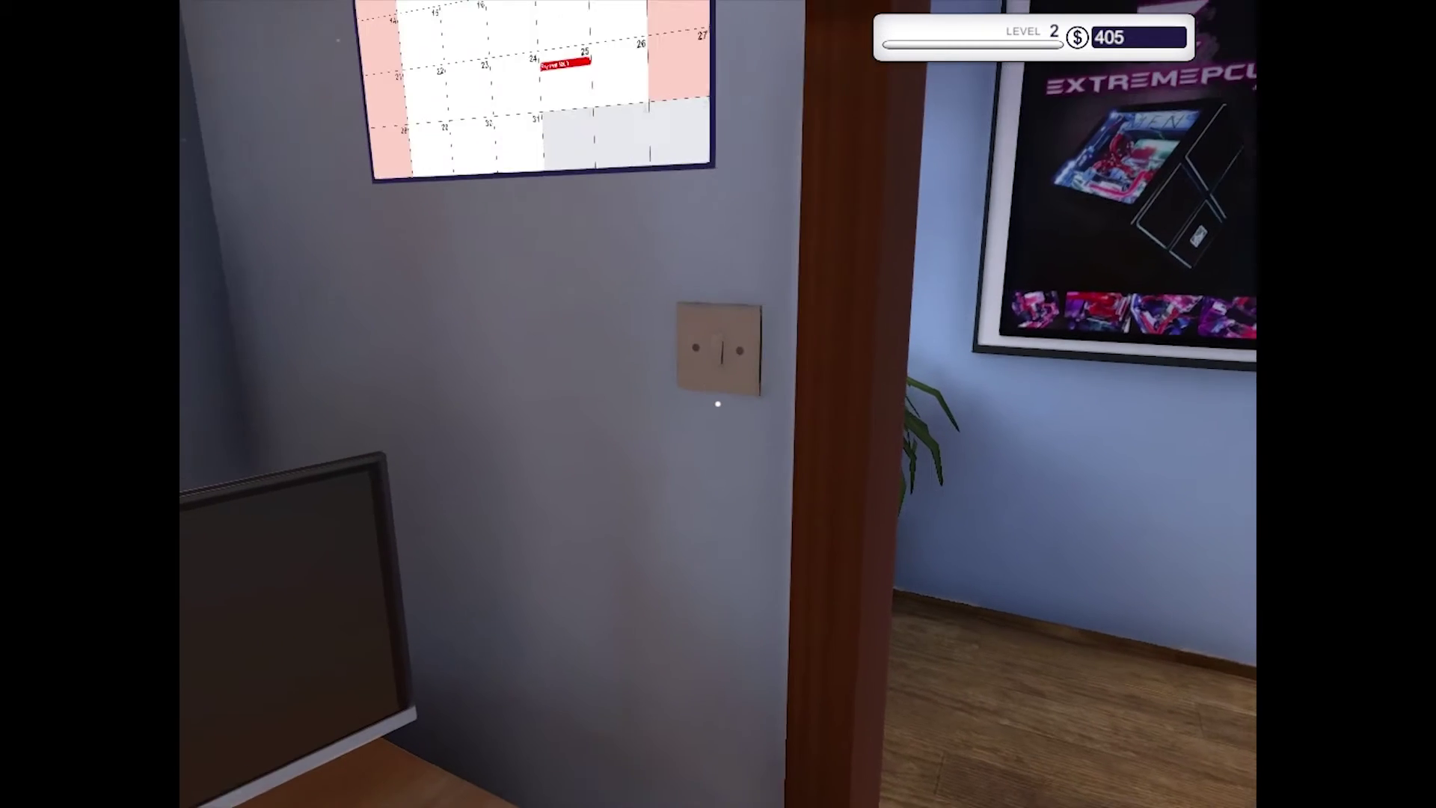
pyautogui.click(718, 404)
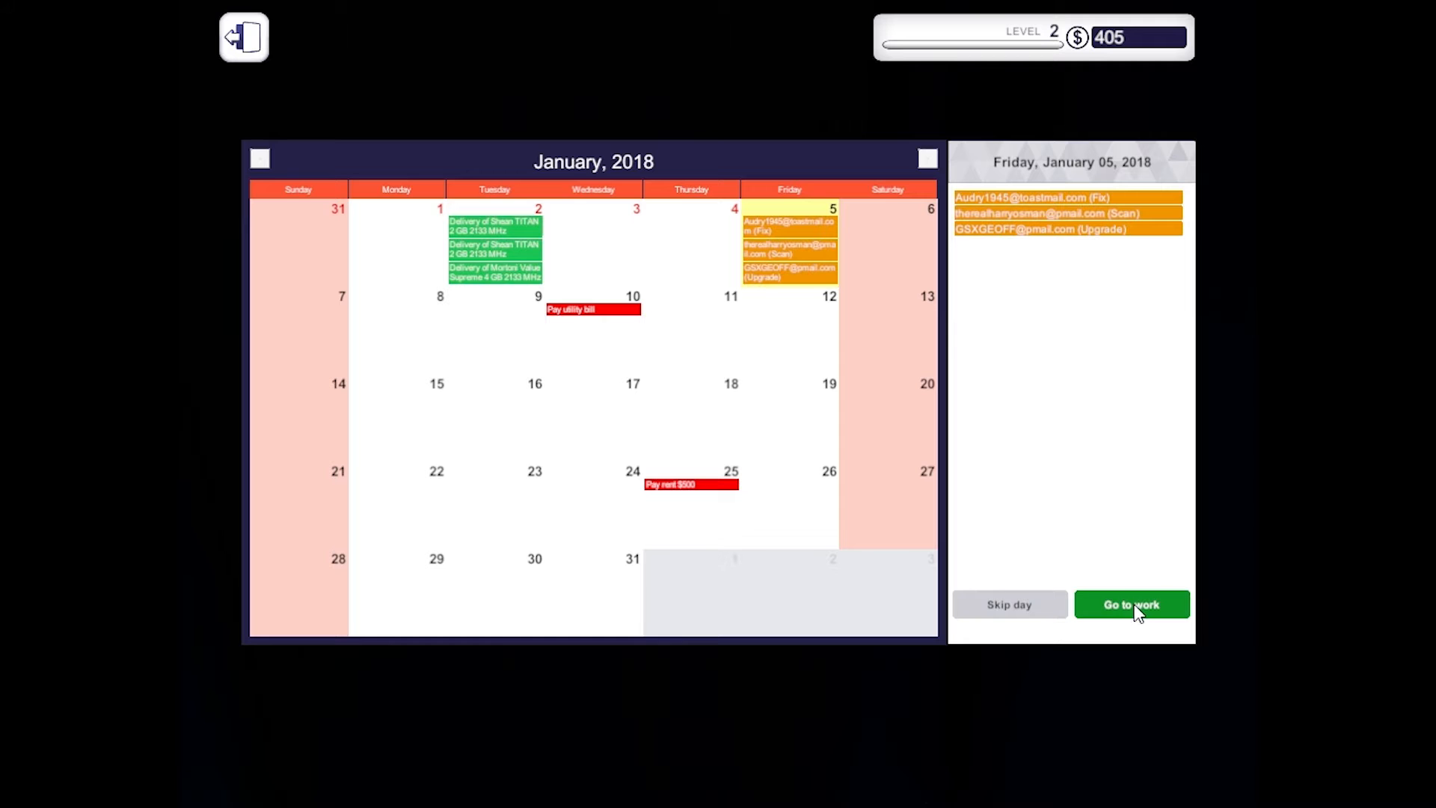
pyautogui.click(1134, 604)
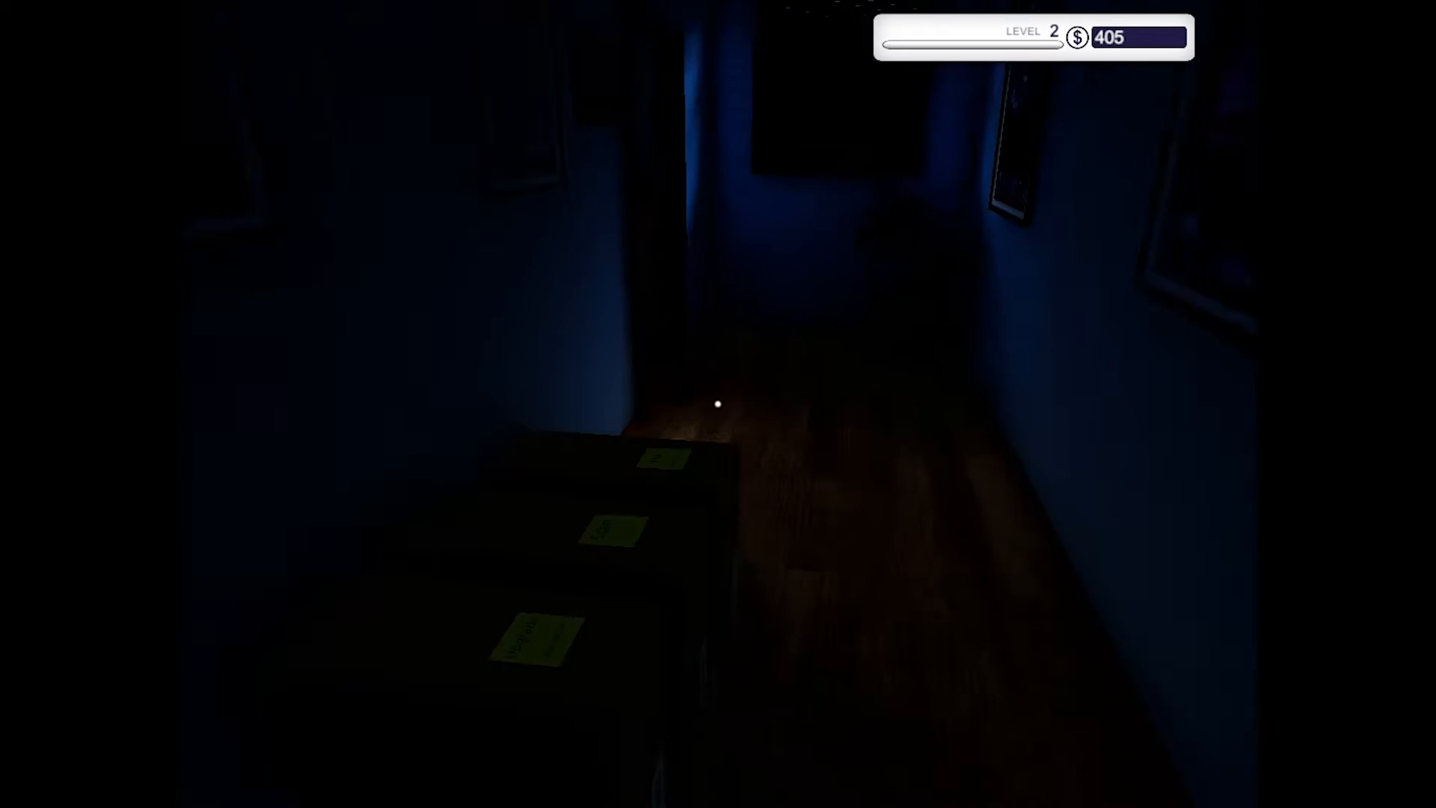
# Switch on the workshop lights, power the workshop computer, then walk to the delivered boxes.
pyautogui.press('w')
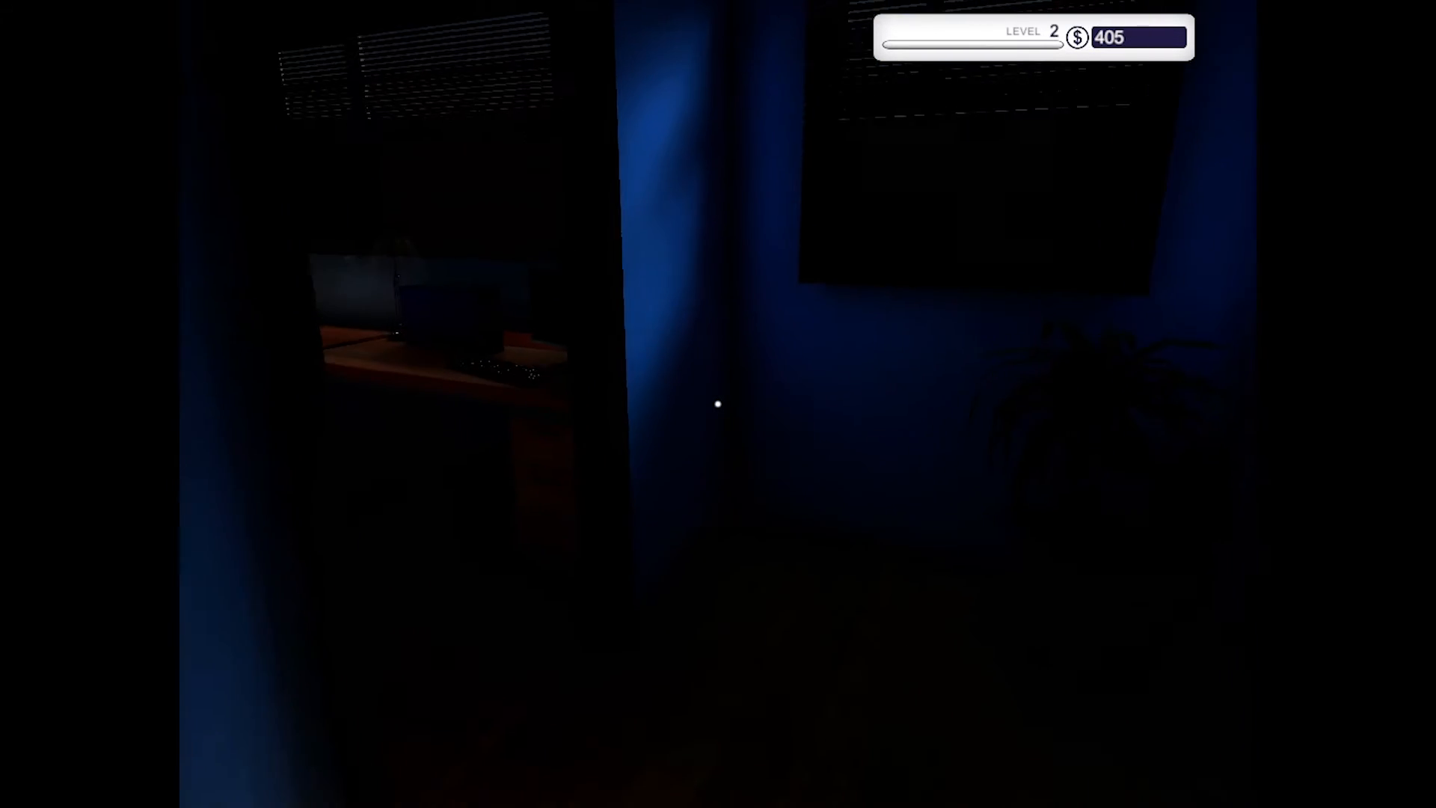
pyautogui.press('w')
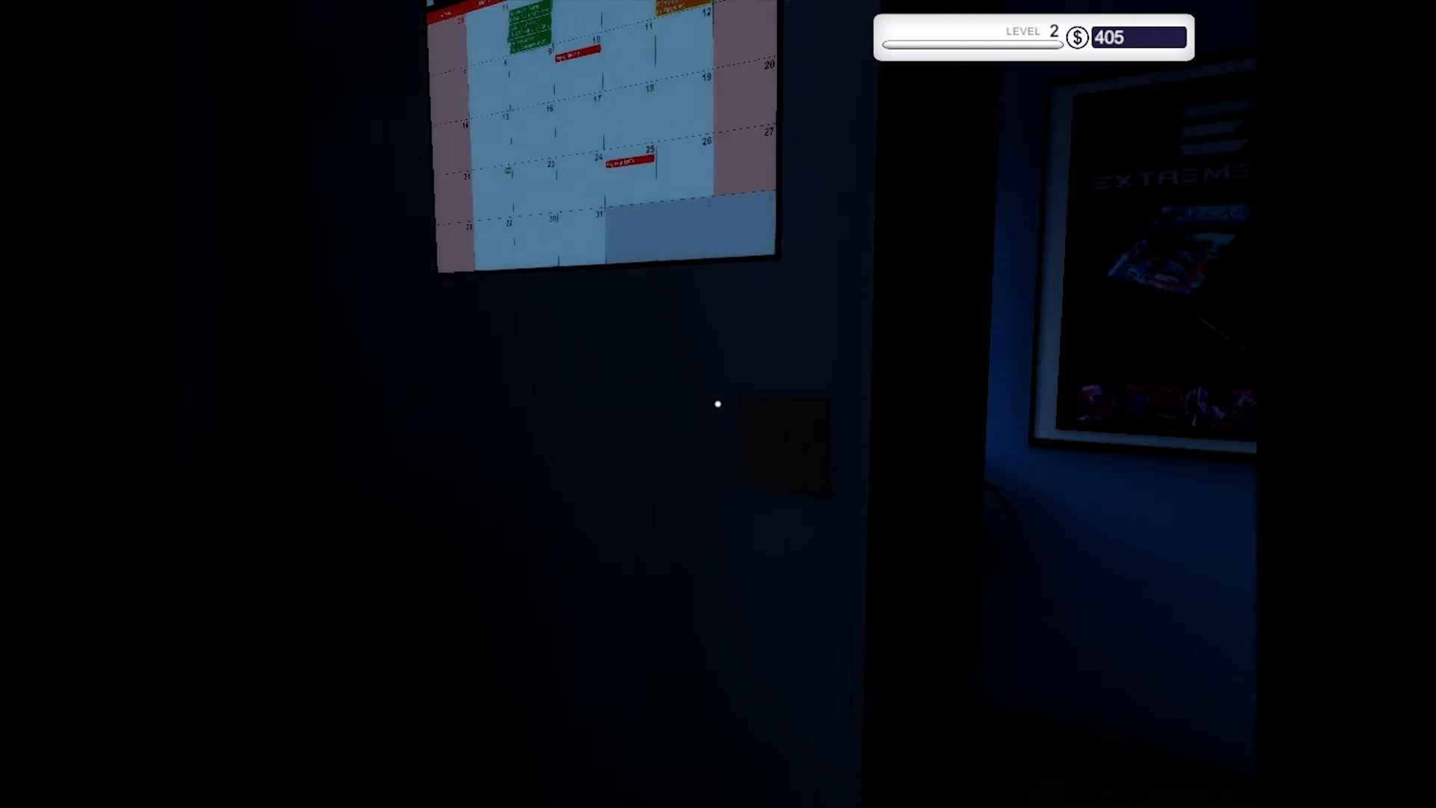
pyautogui.click(717, 404)
pyautogui.click(718, 404)
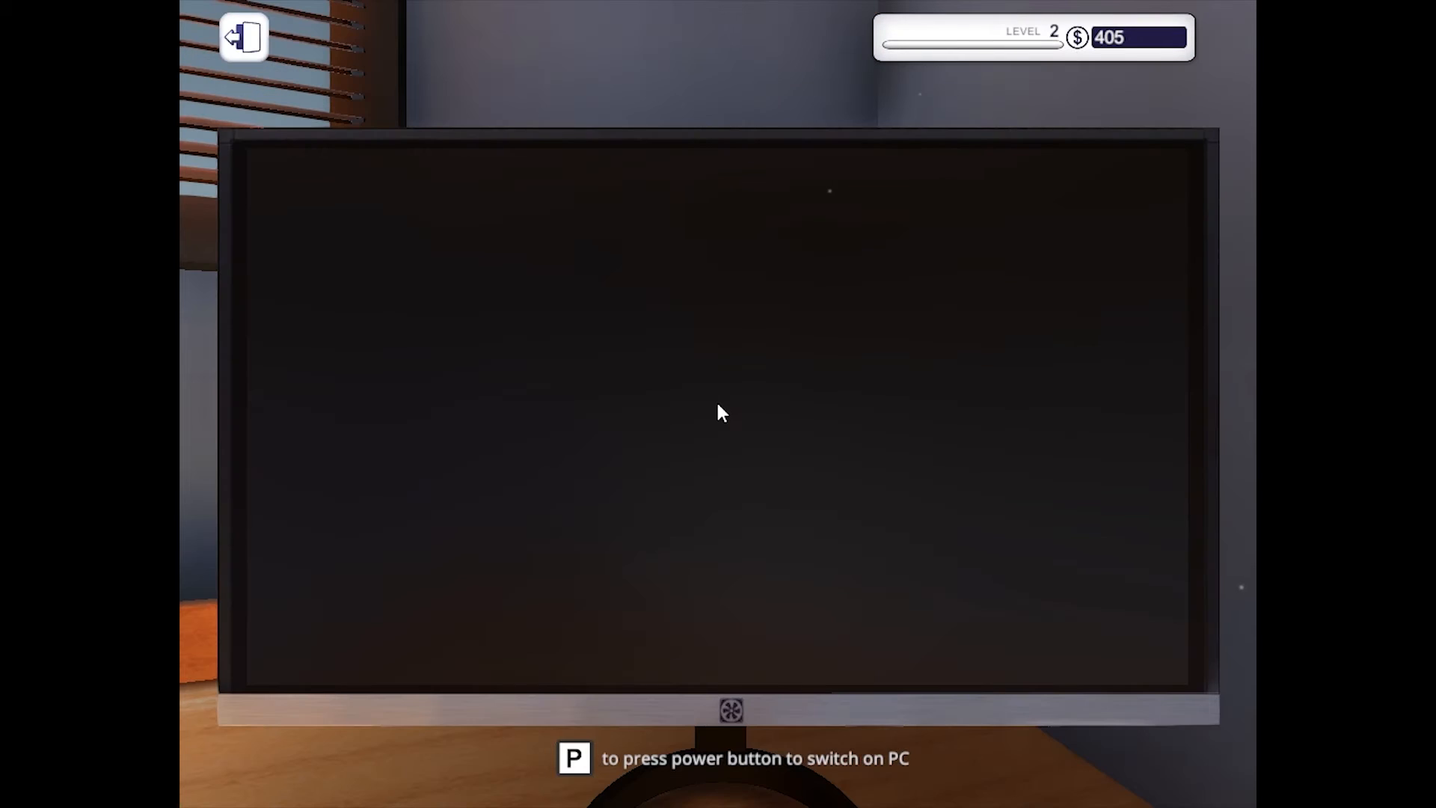
pyautogui.press('p')
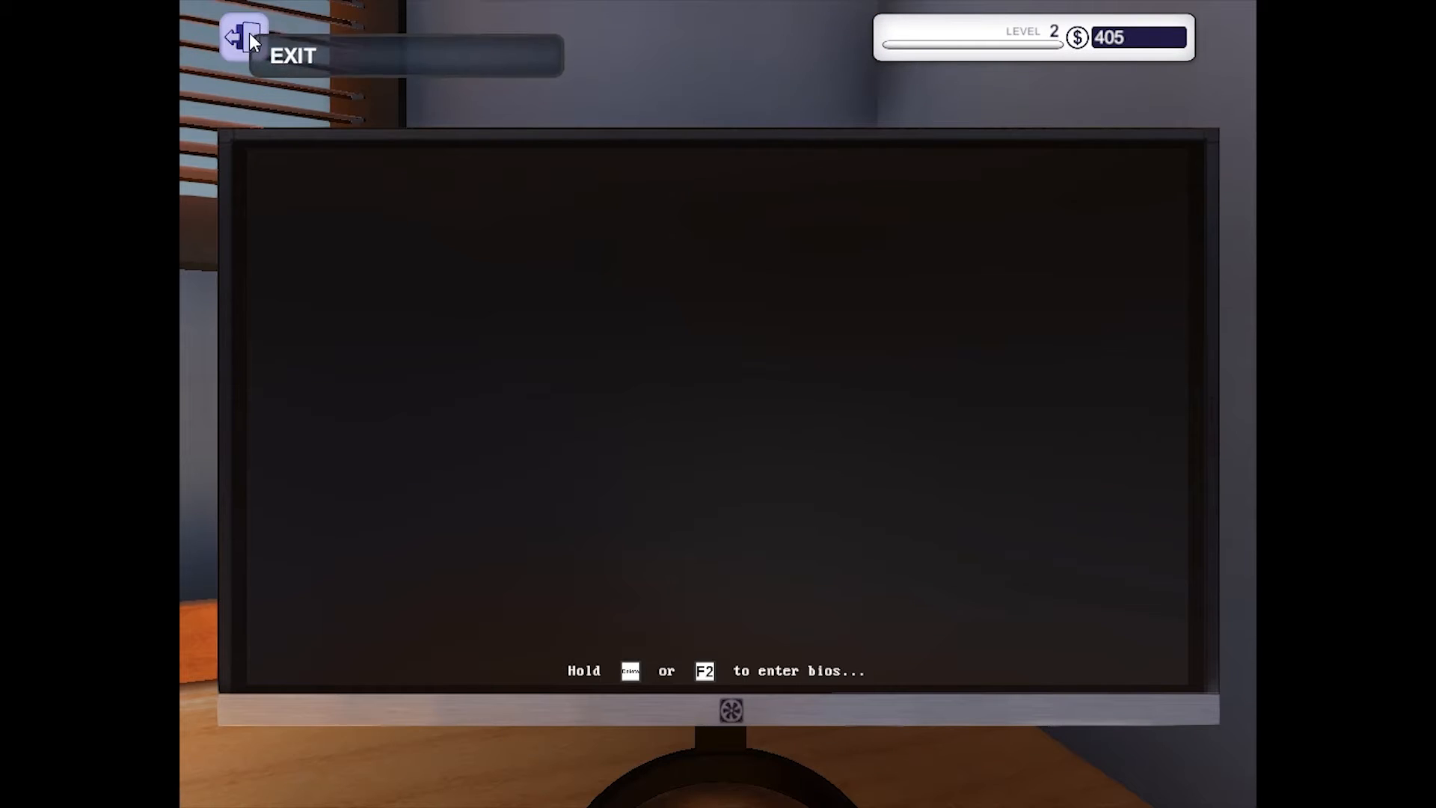
pyautogui.click(243, 37)
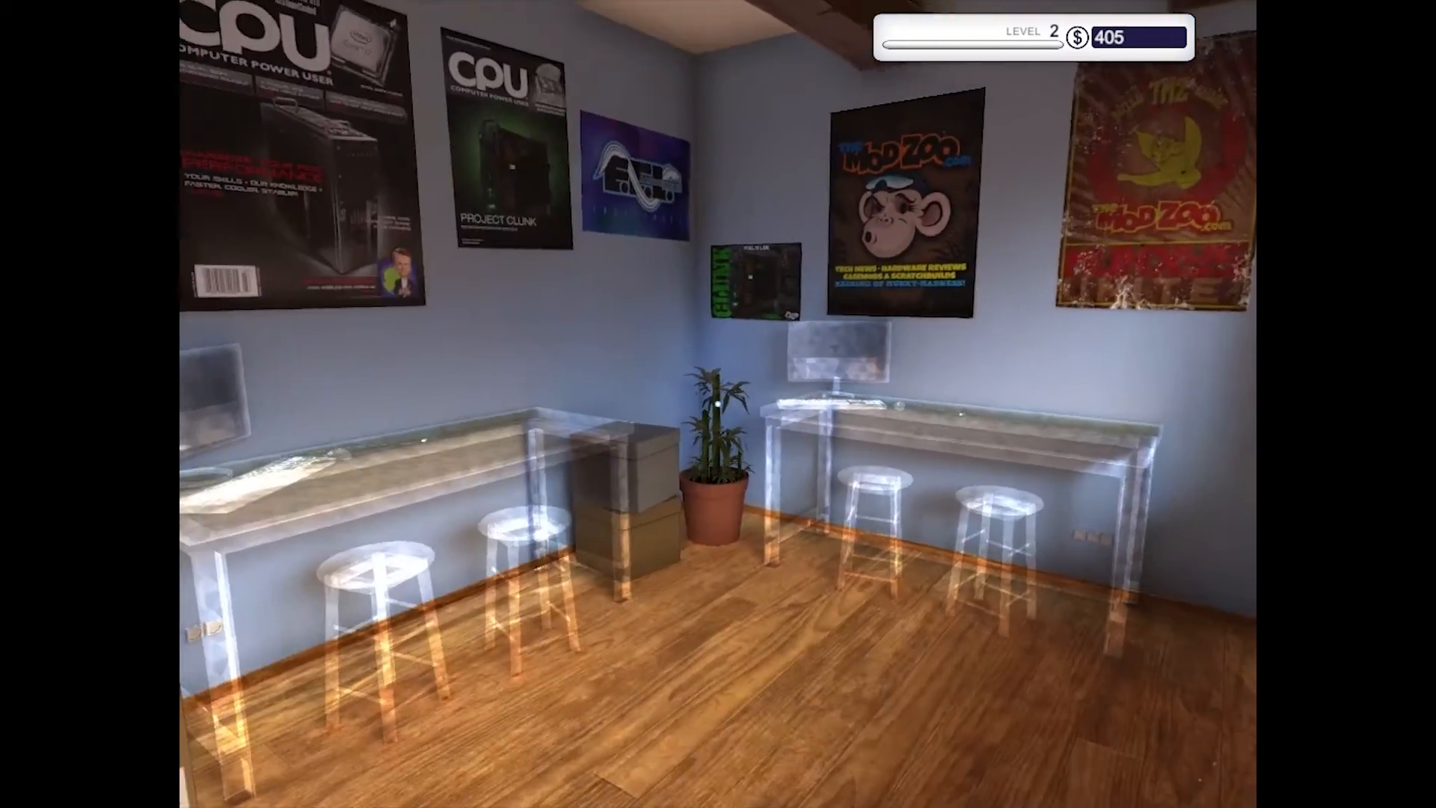
pyautogui.press('w')
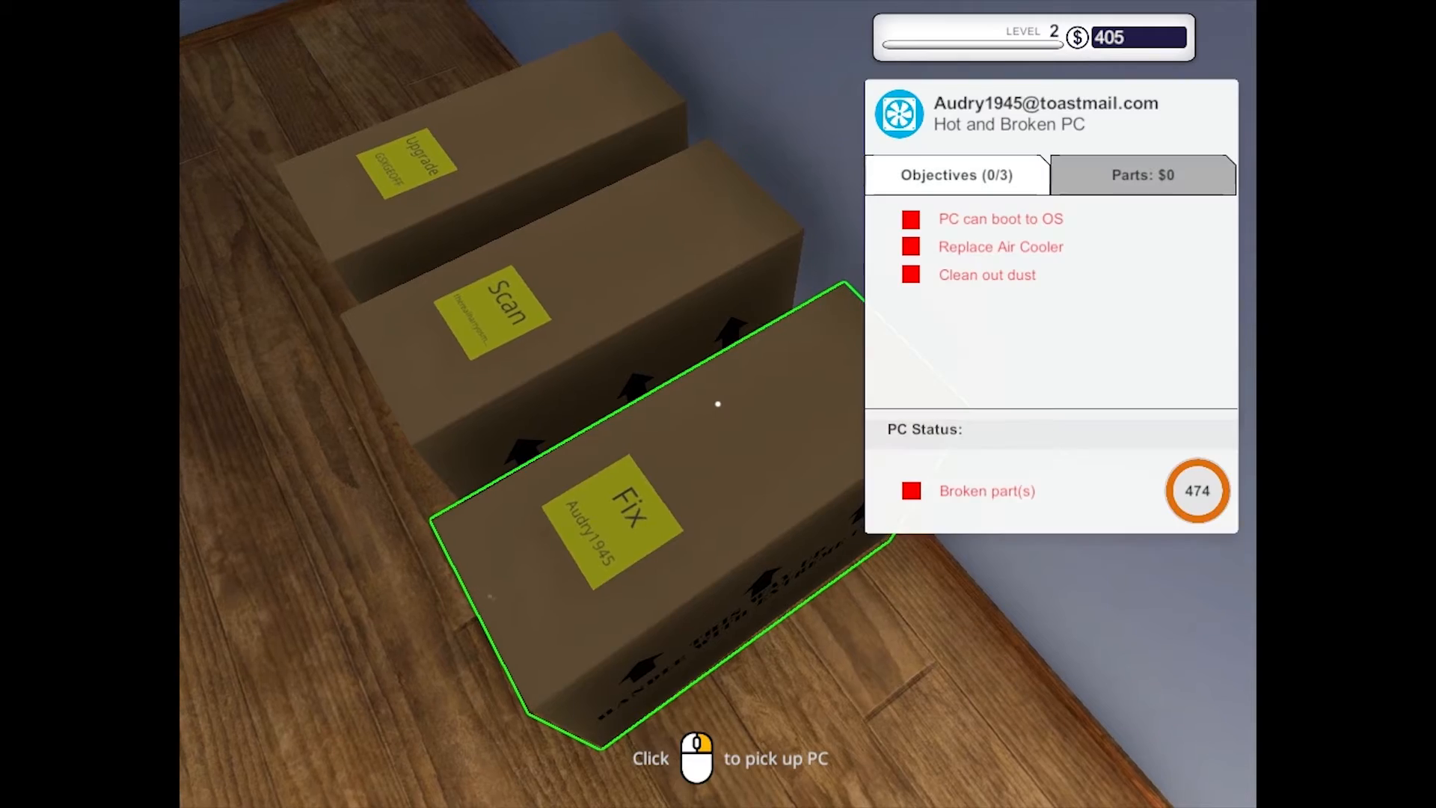
pyautogui.moveTo(639, 517)
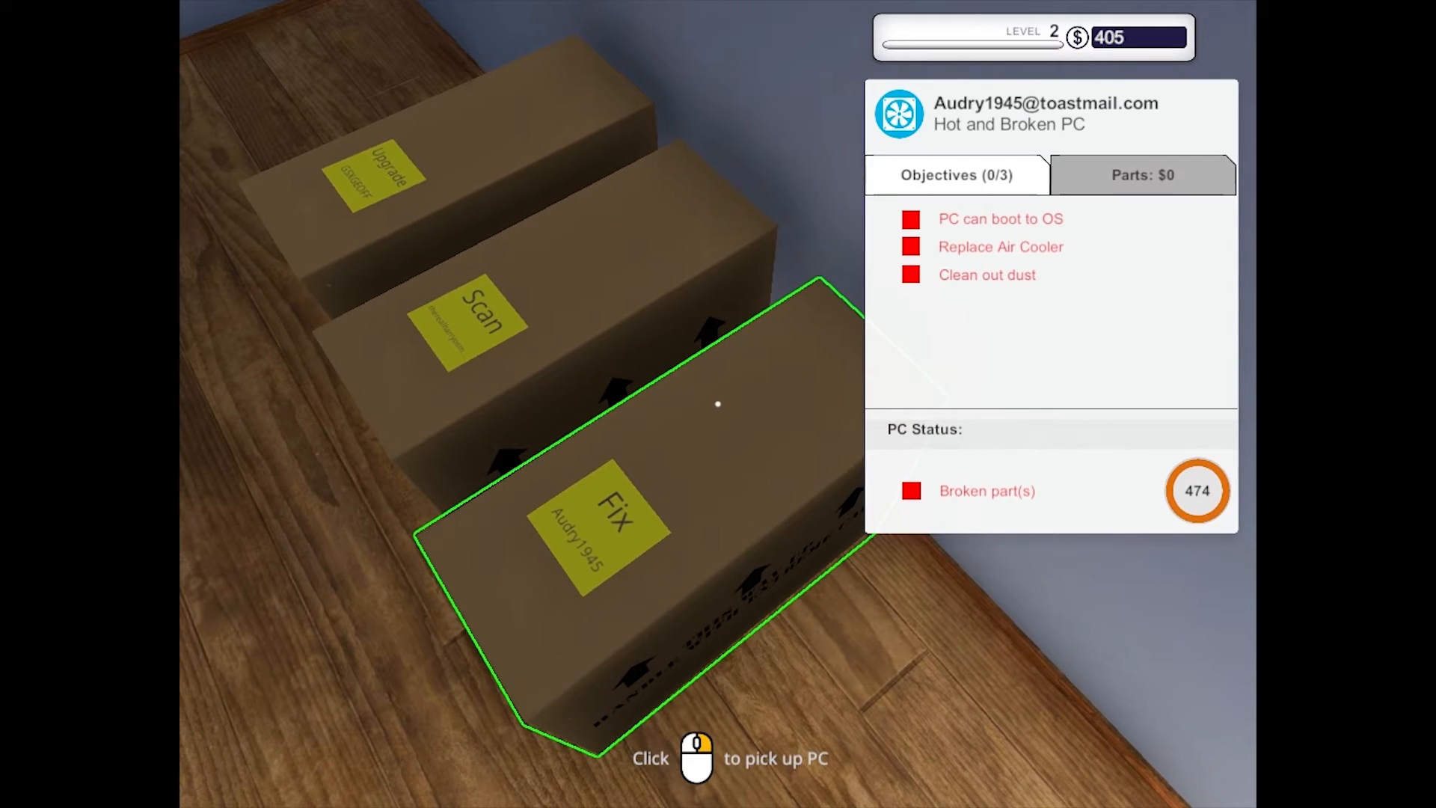
# Carry Audry's Fix PC to the desk, set it down and start working on it.
pyautogui.click(716, 404)
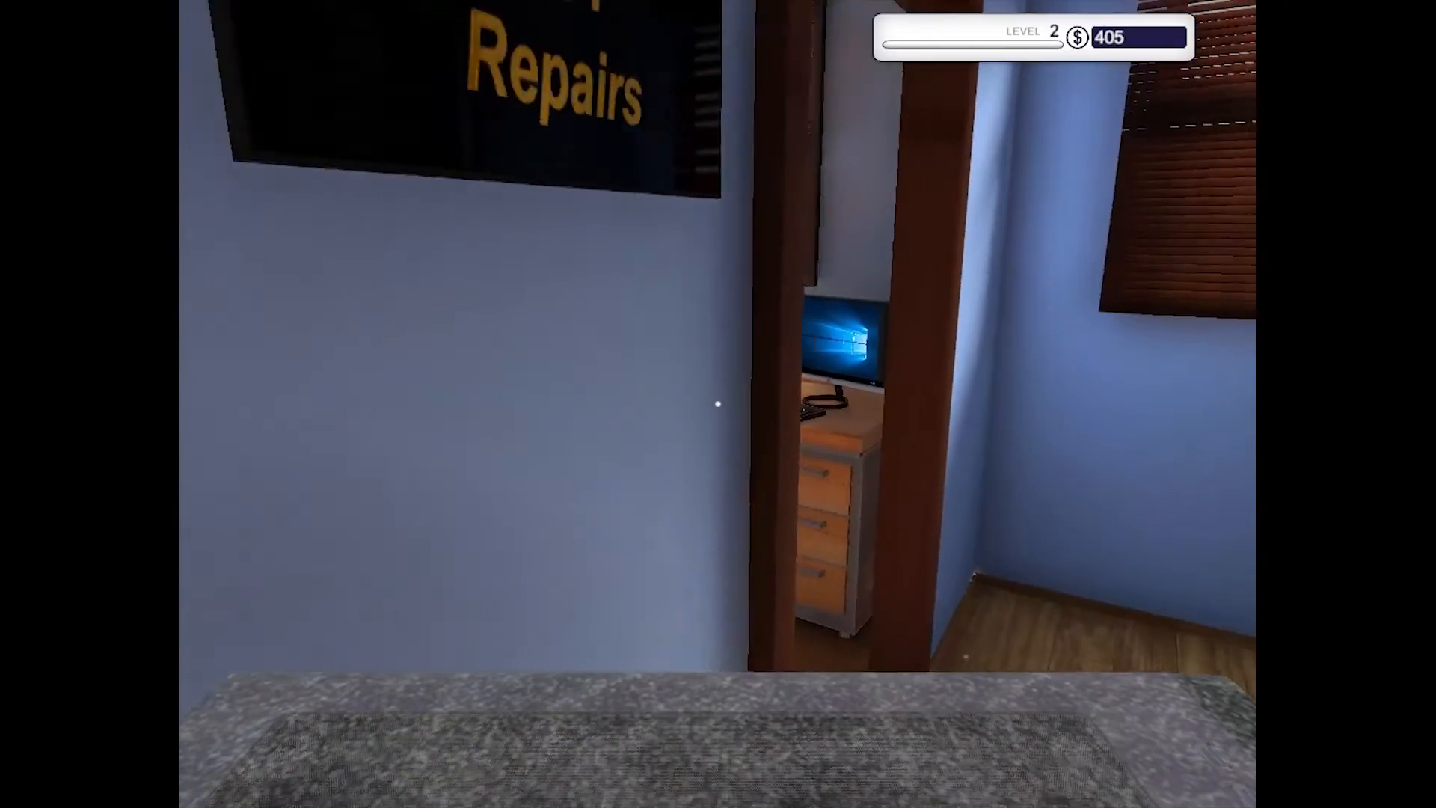
pyautogui.press('w')
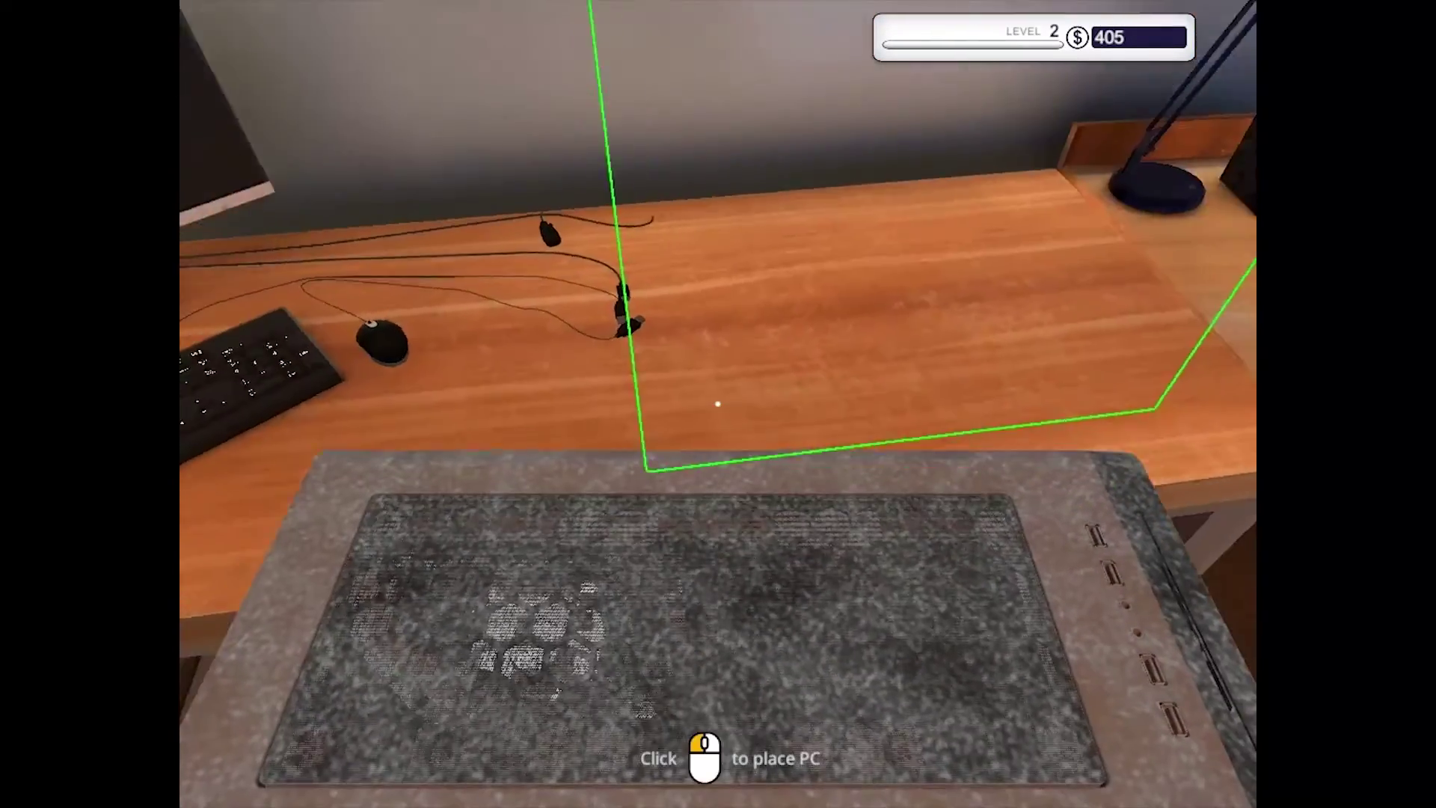
pyautogui.click(716, 405)
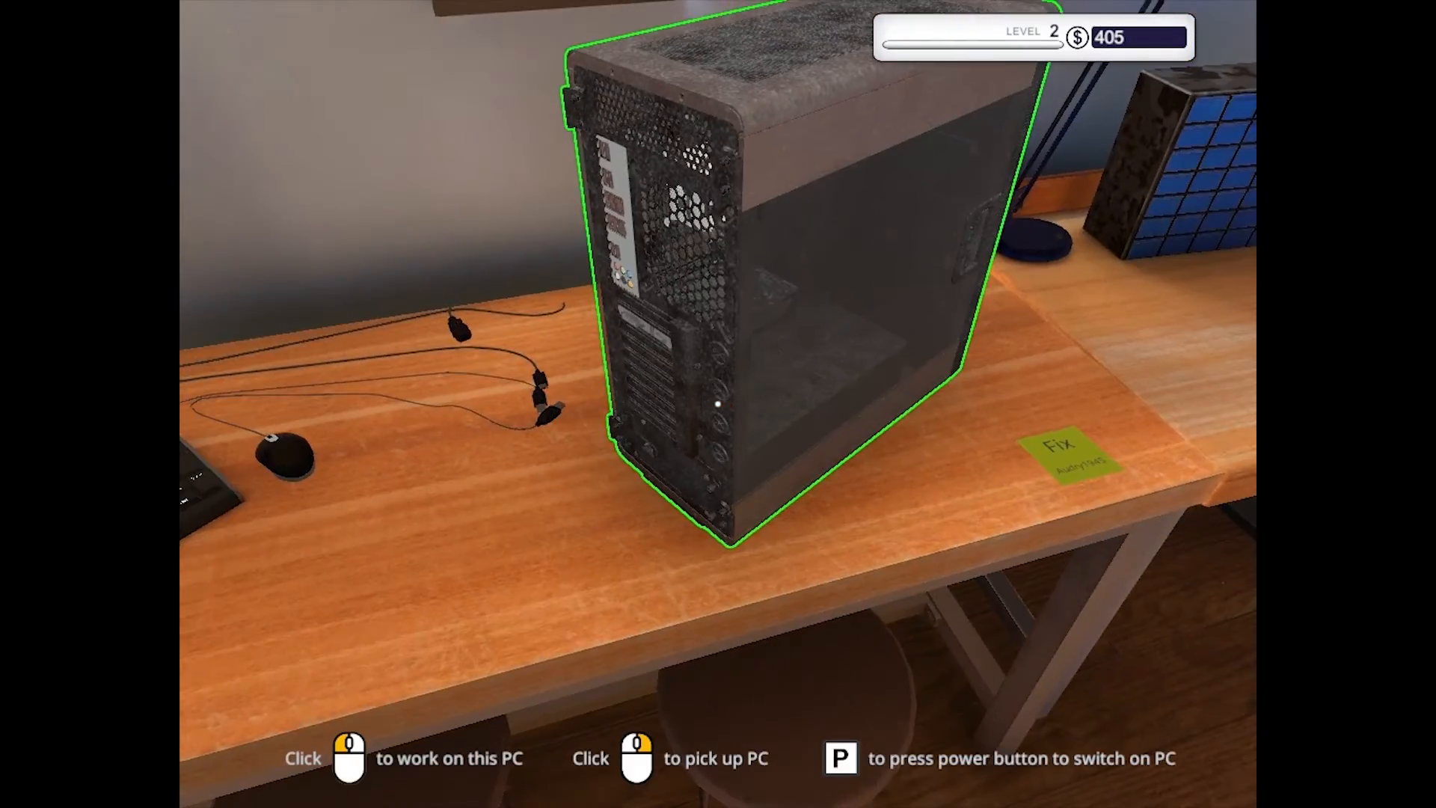
pyautogui.click(716, 405)
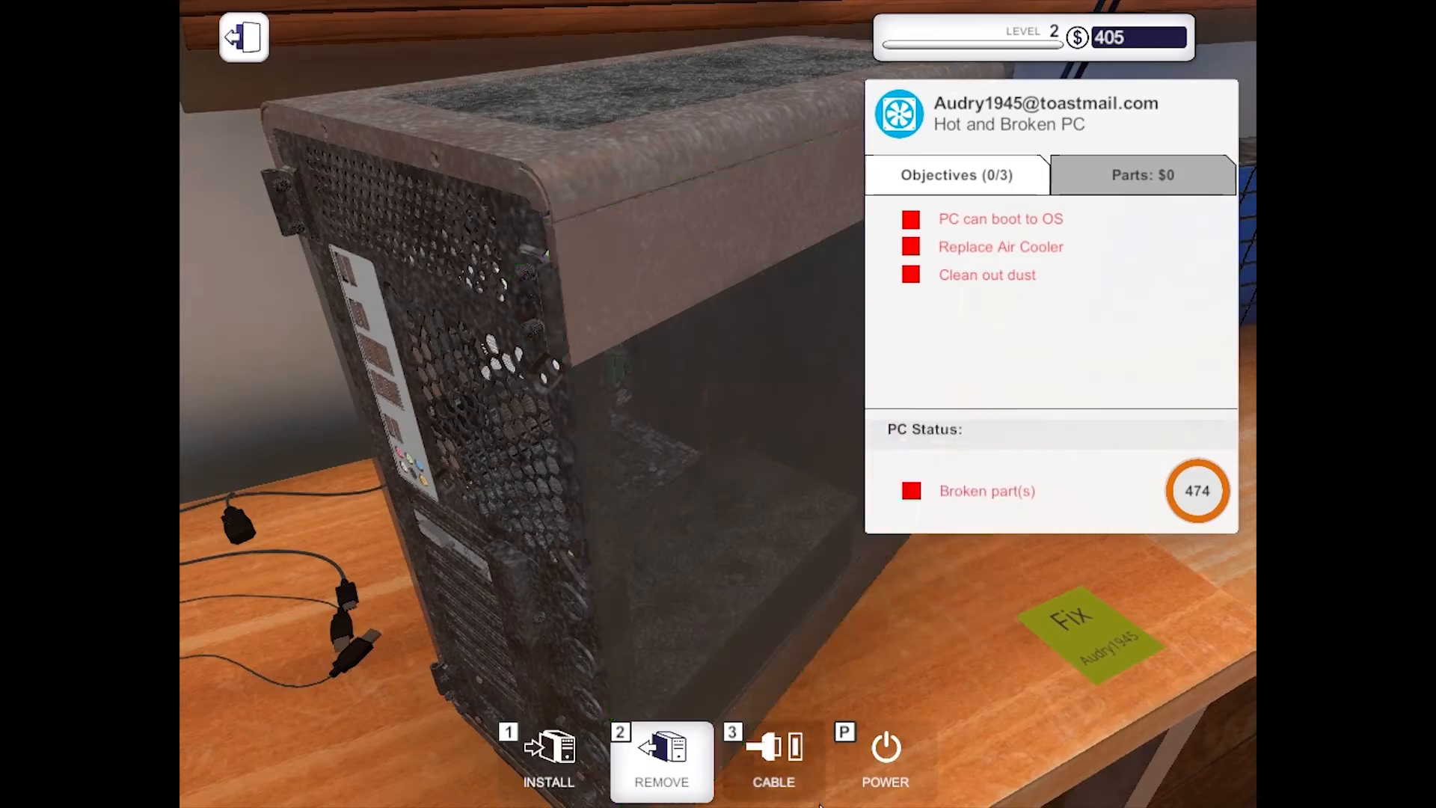
# Plug in the power cable and the three USB plugs to the motherboard.
pyautogui.click(773, 758)
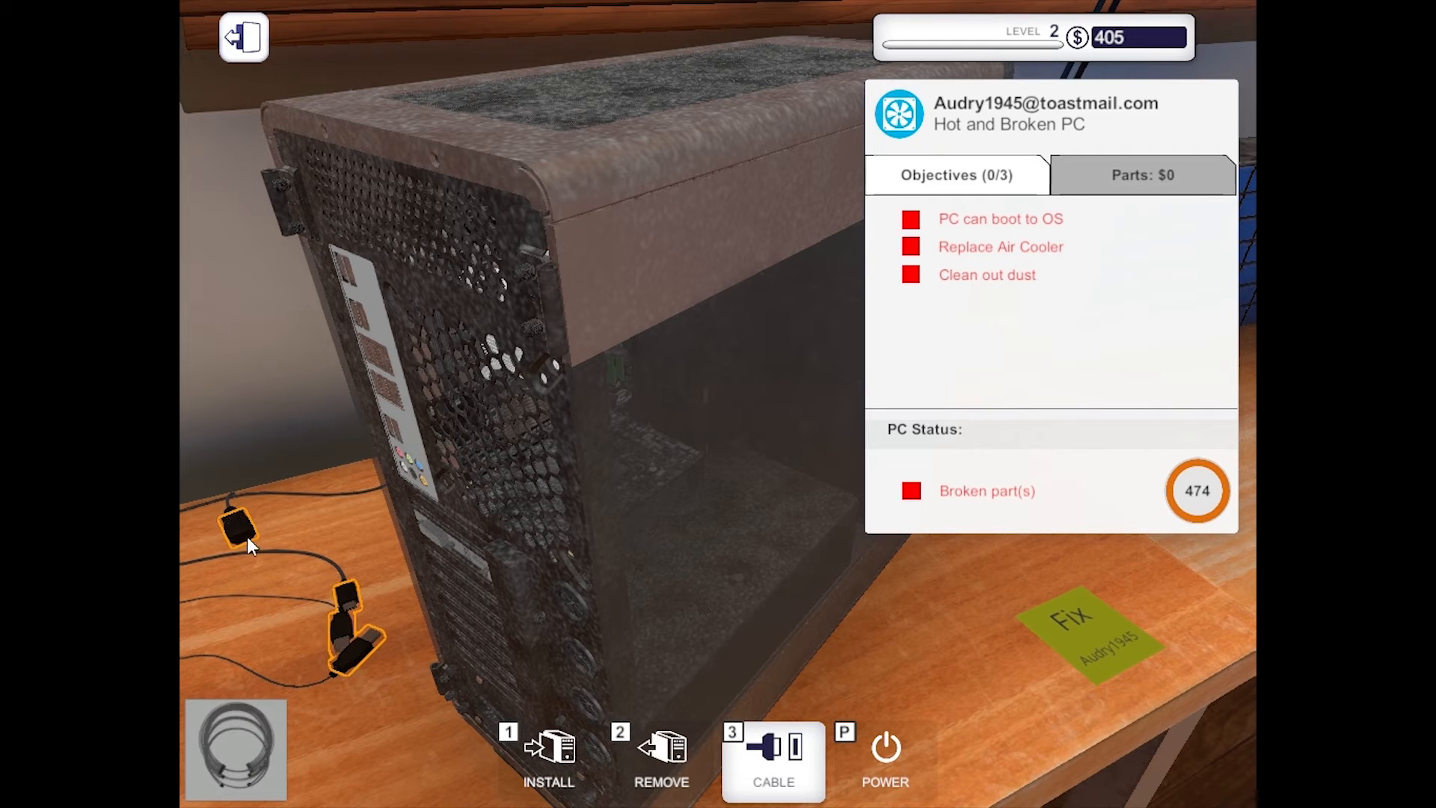
pyautogui.moveTo(239, 528); pyautogui.dragTo(500, 705)
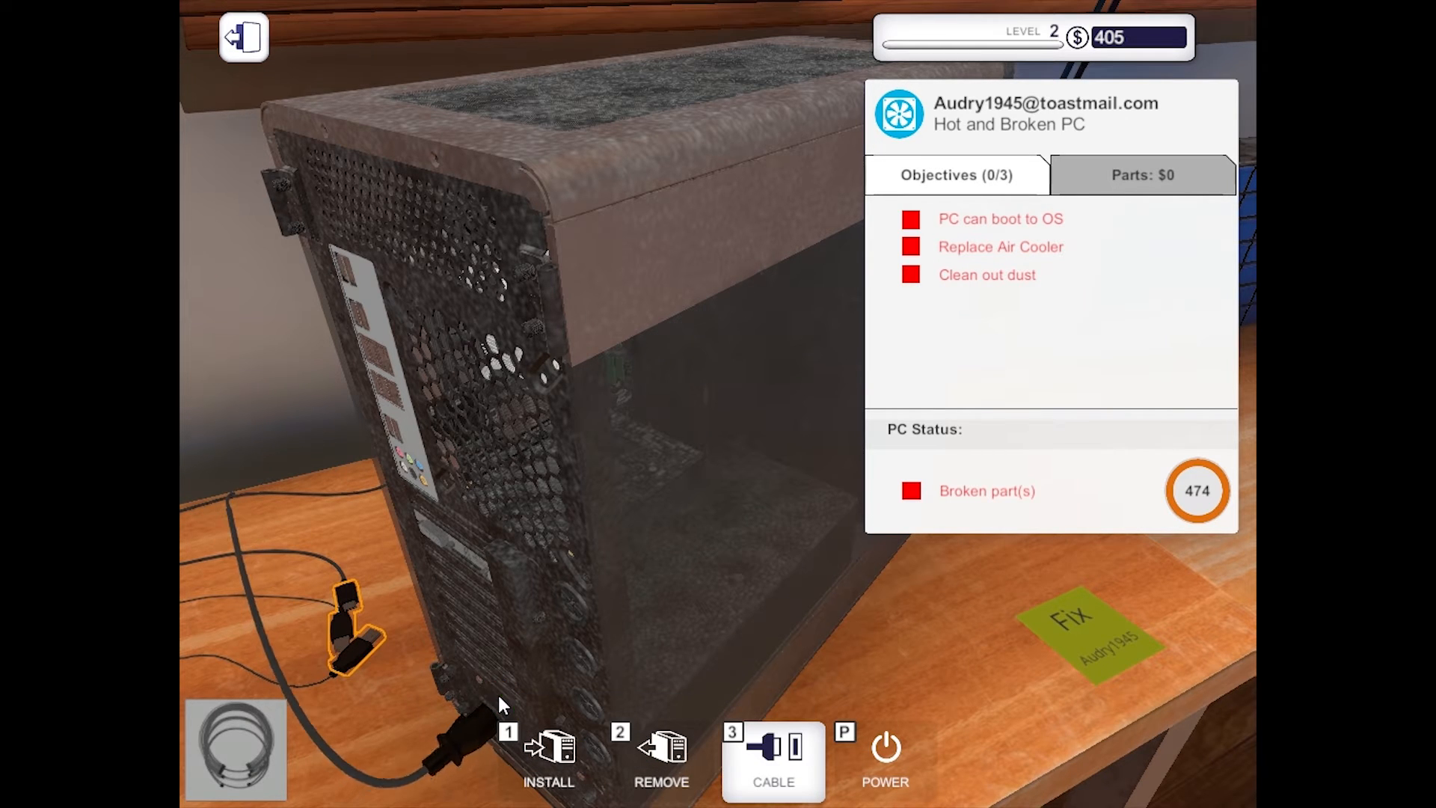
pyautogui.moveTo(337, 617); pyautogui.dragTo(404, 386)
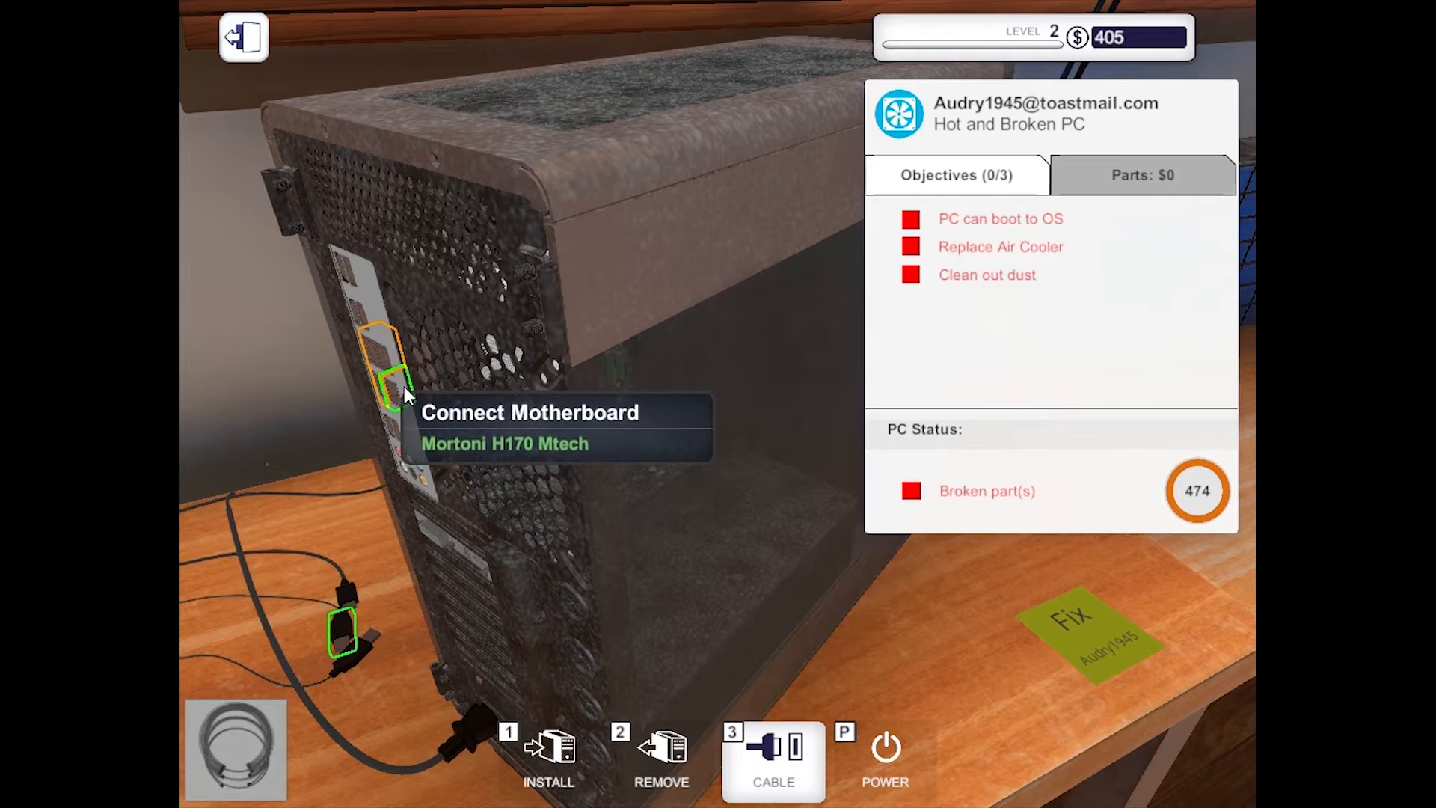
pyautogui.moveTo(342, 602)
pyautogui.mouseDown()
pyautogui.moveTo(351, 411)
pyautogui.moveTo(477, 560)
pyautogui.mouseUp()
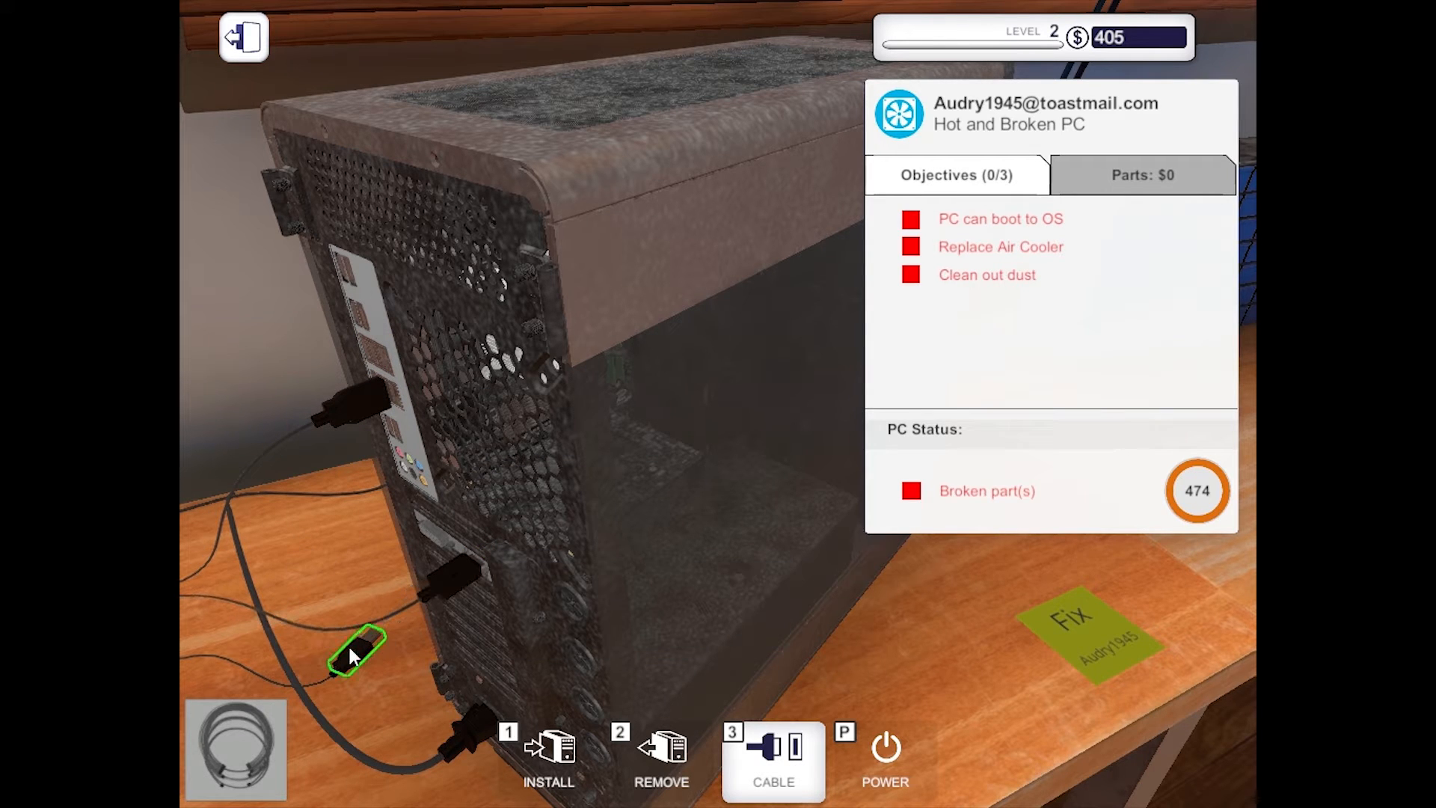
pyautogui.moveTo(349, 648); pyautogui.dragTo(365, 351)
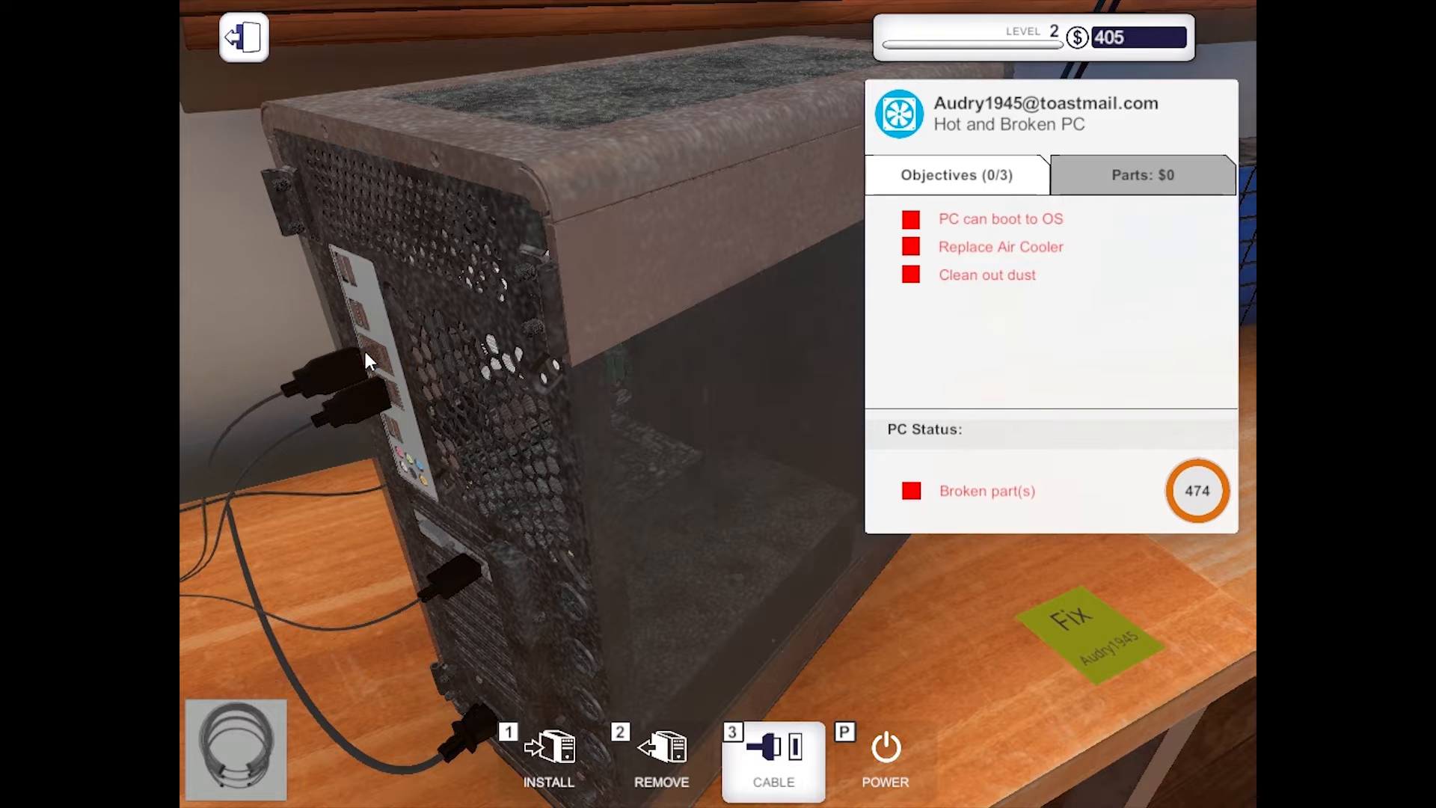
# Unscrew all the side panel screws and take the side panel off.
pyautogui.press('2')
pyautogui.click(657, 521)
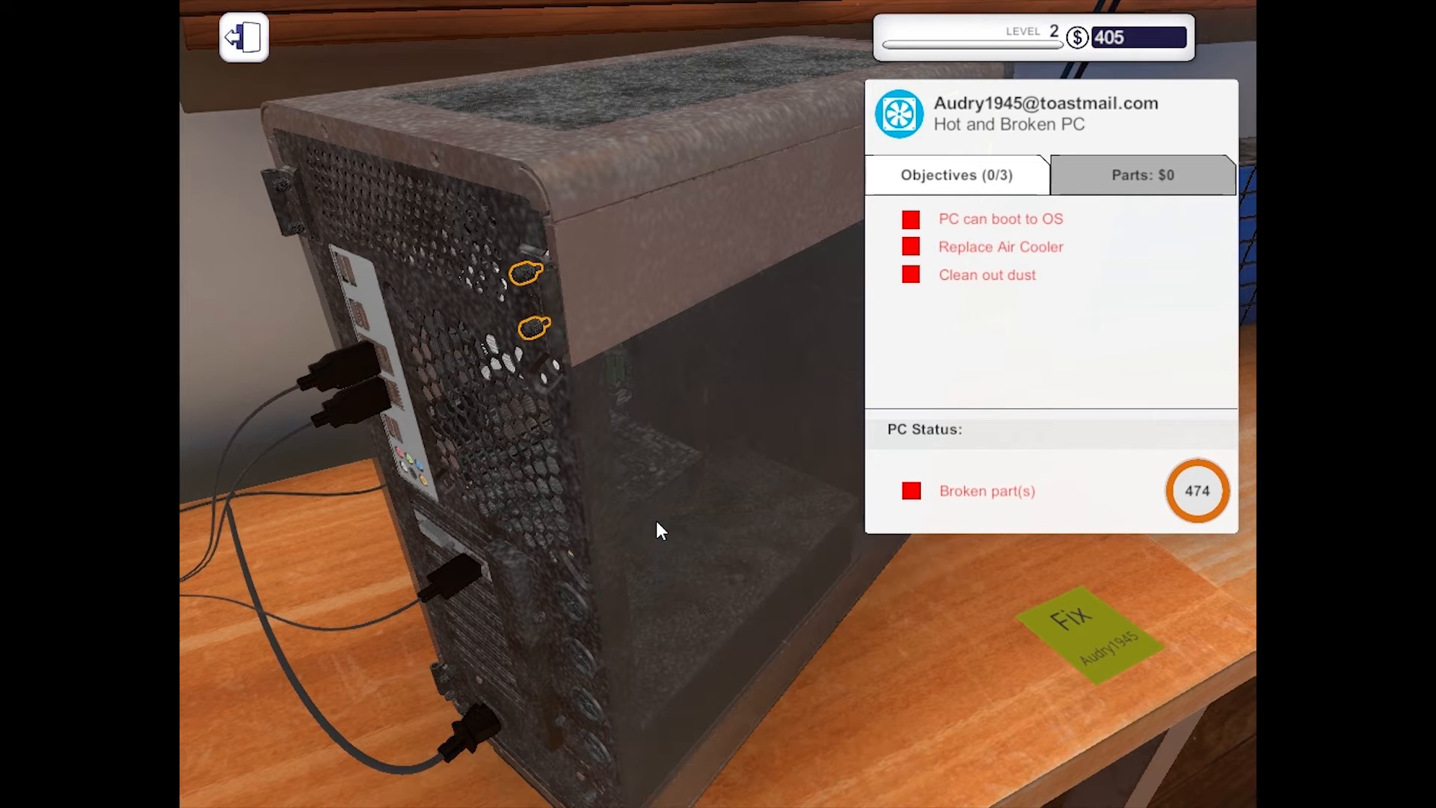
pyautogui.click(525, 272)
pyautogui.click(541, 330)
pyautogui.scroll(-3, 618, 785)
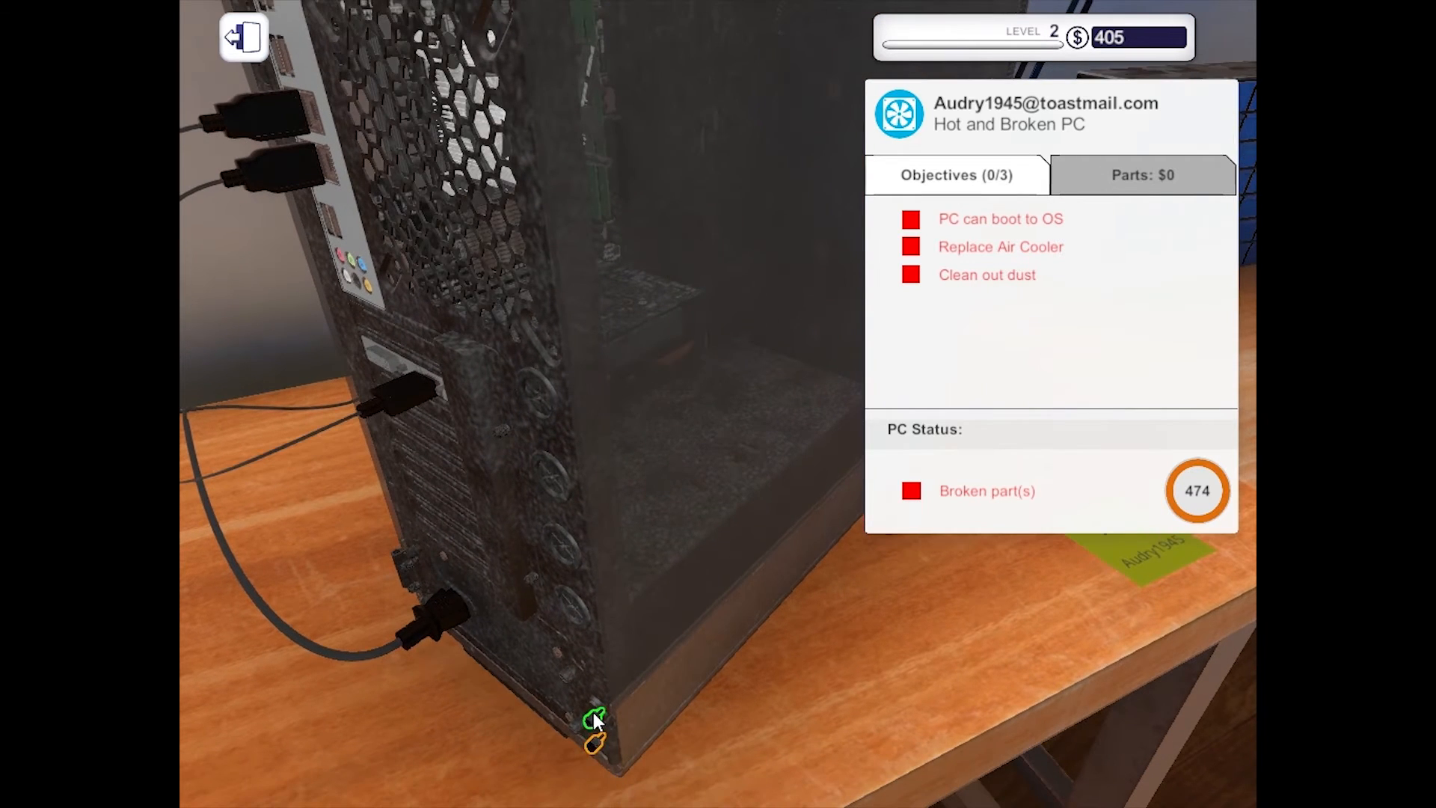
pyautogui.click(593, 719)
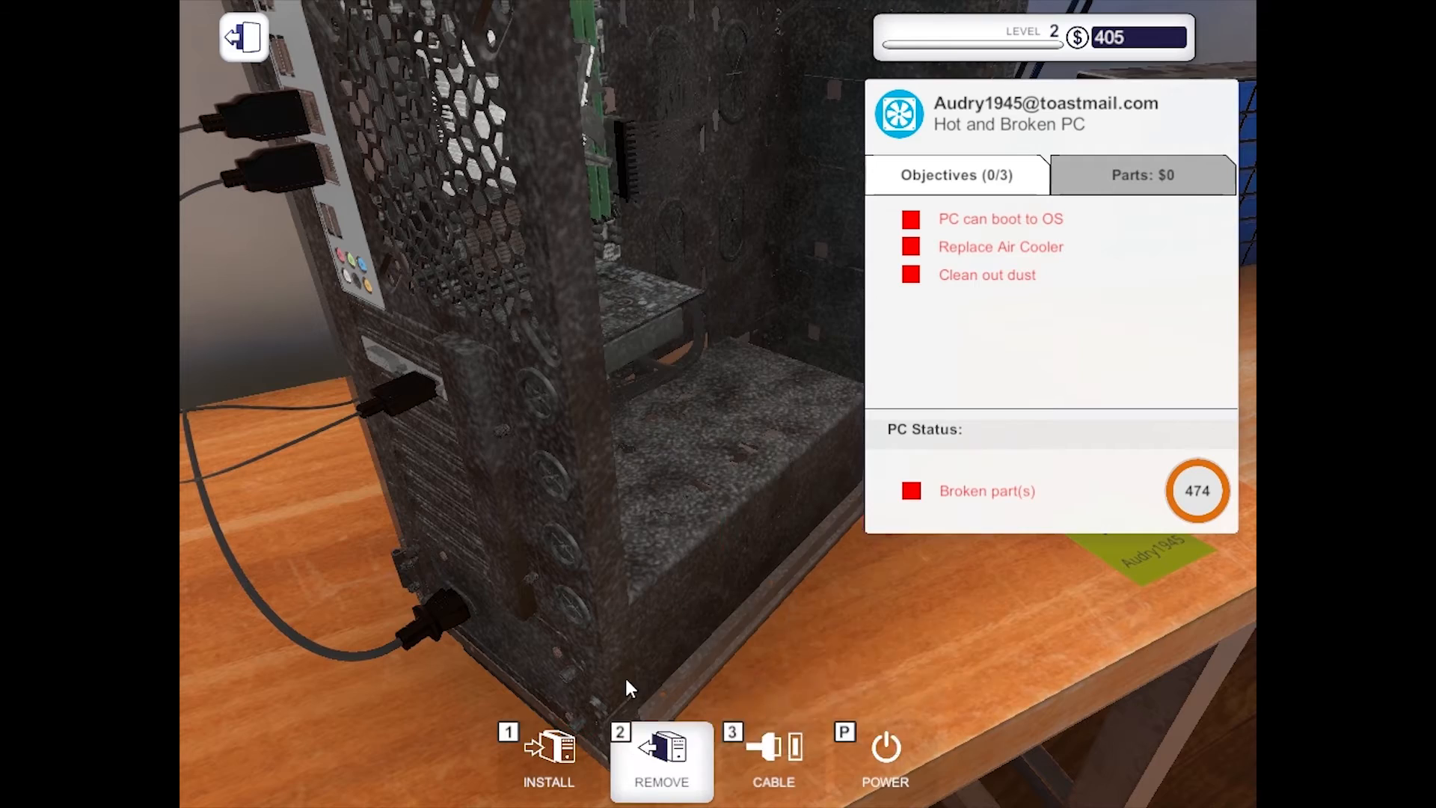
# Unplug the old air cooler's cable and remove it from the CPU.
pyautogui.moveTo(790, 512); pyautogui.dragTo(690, 94)
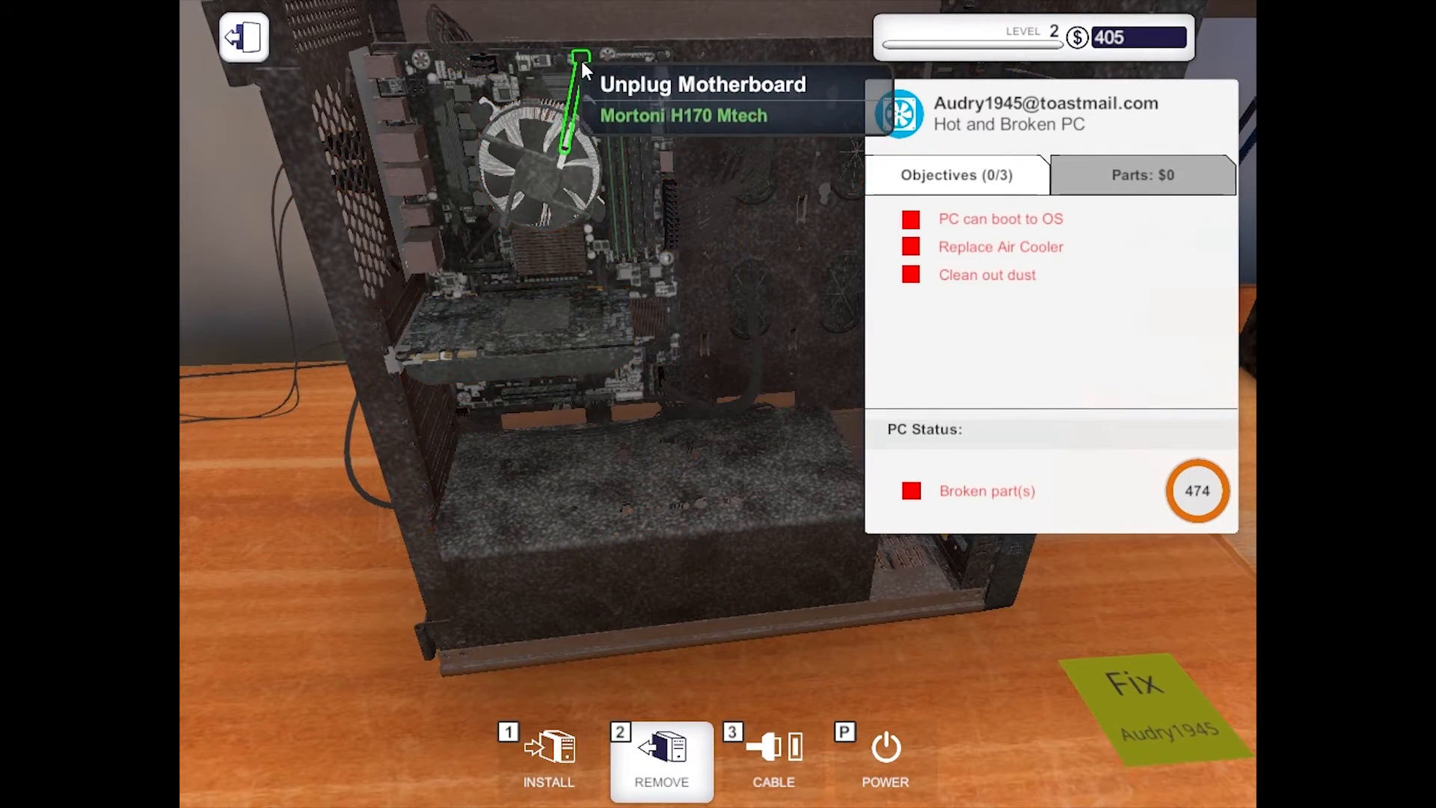
pyautogui.click(581, 63)
pyautogui.click(528, 164)
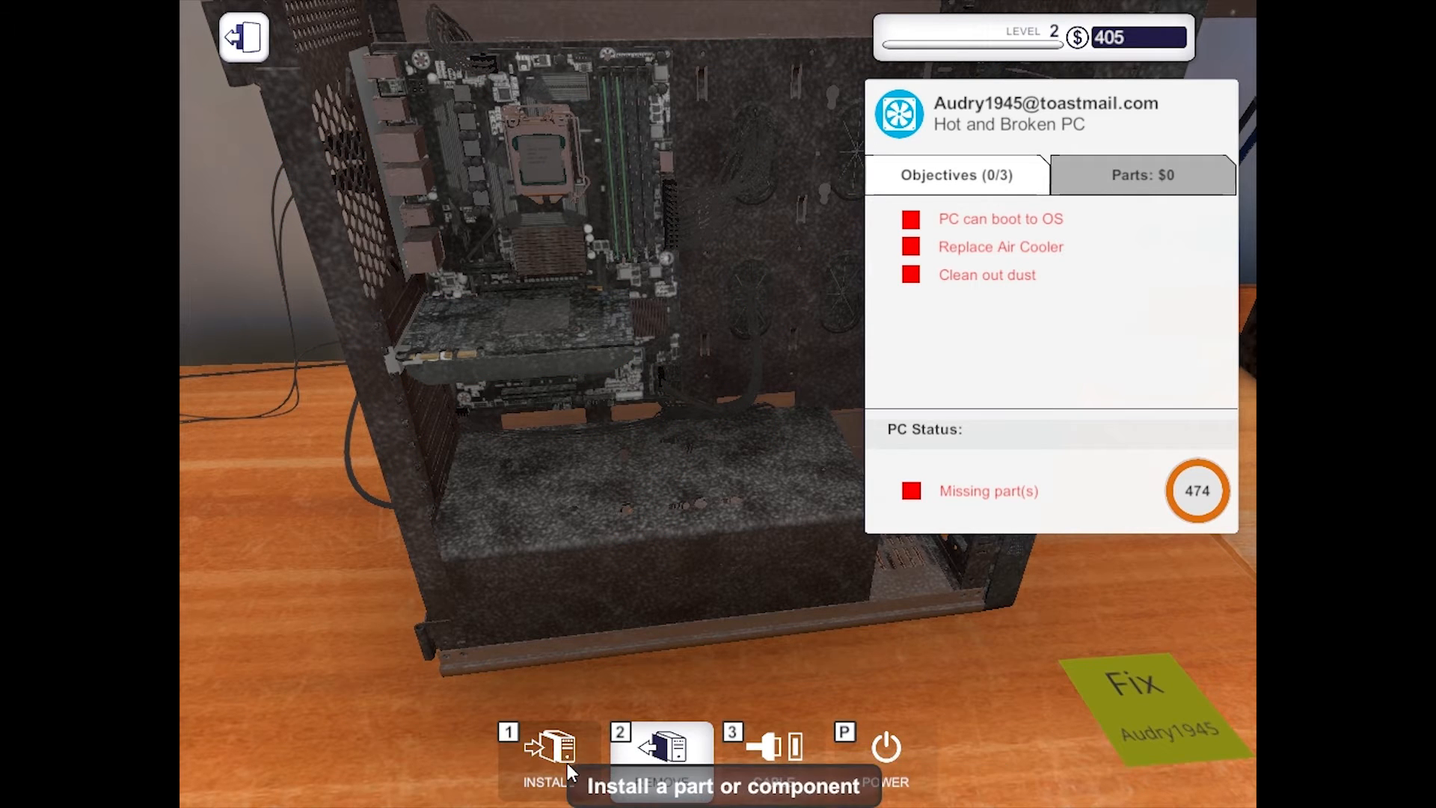
pyautogui.click(549, 752)
# Blow dust off the case floor, interior, graphics card and motherboard with Compressed Air.
pyautogui.click(833, 426)
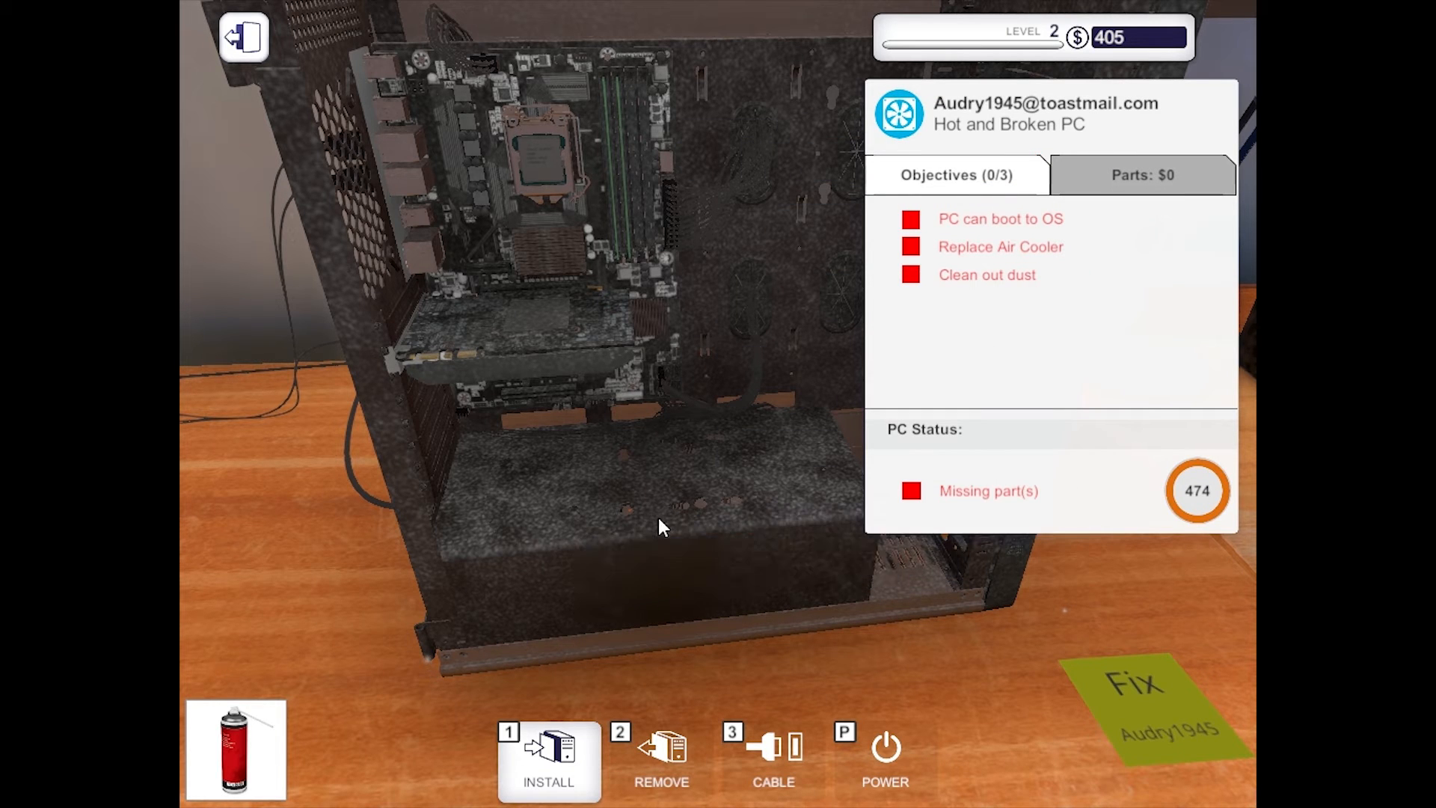
pyautogui.click(558, 504)
pyautogui.click(552, 490)
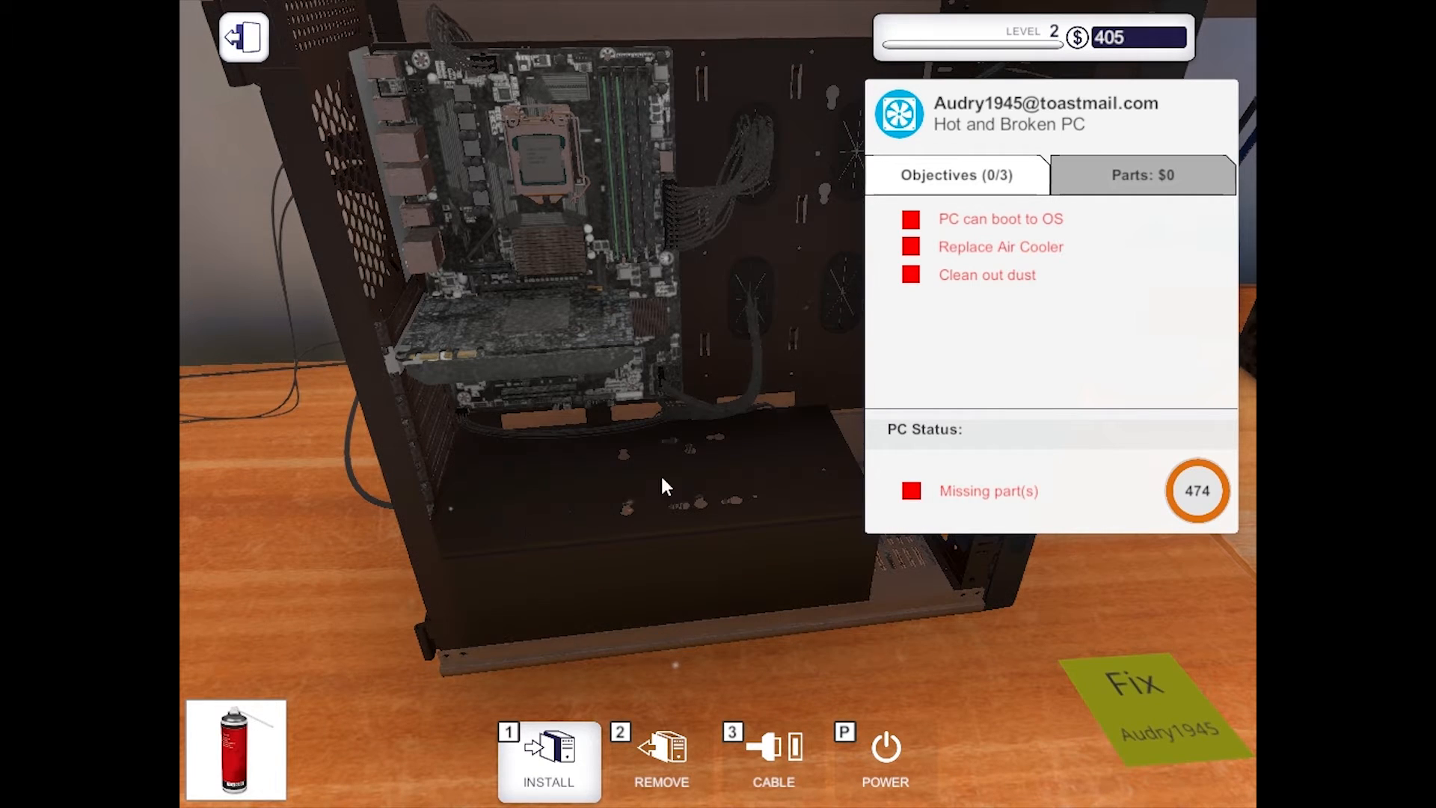
pyautogui.click(613, 288)
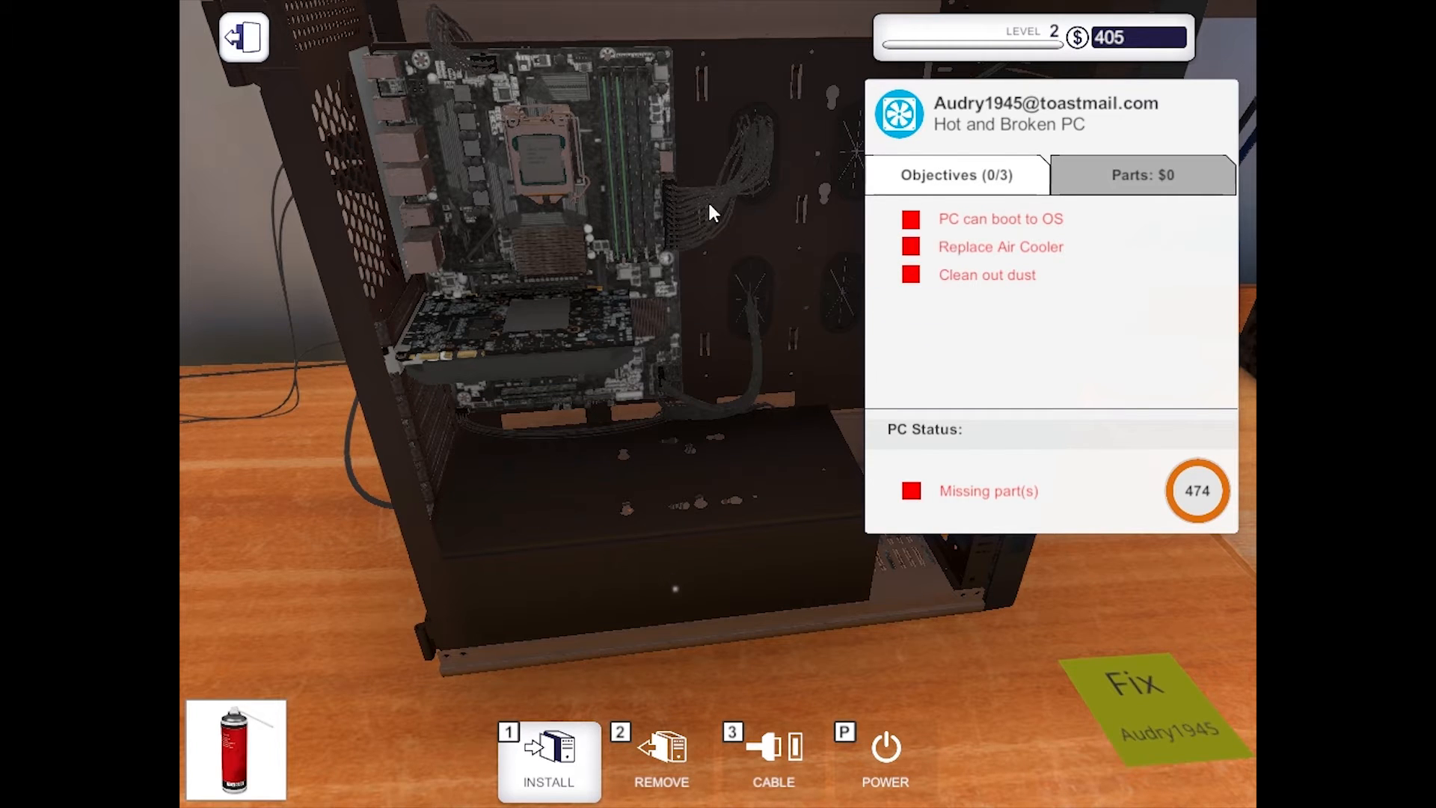
pyautogui.click(526, 240)
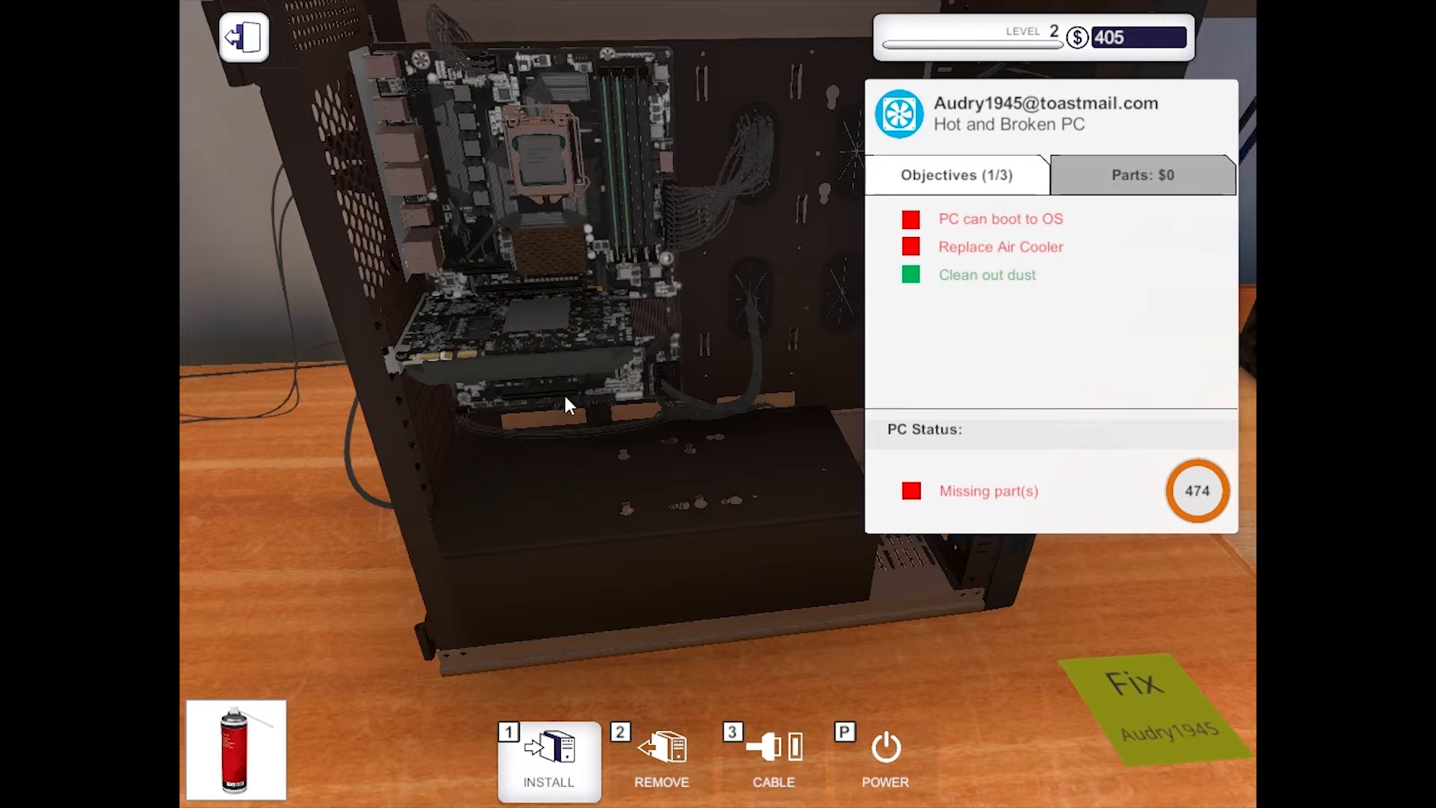
pyautogui.click(547, 754)
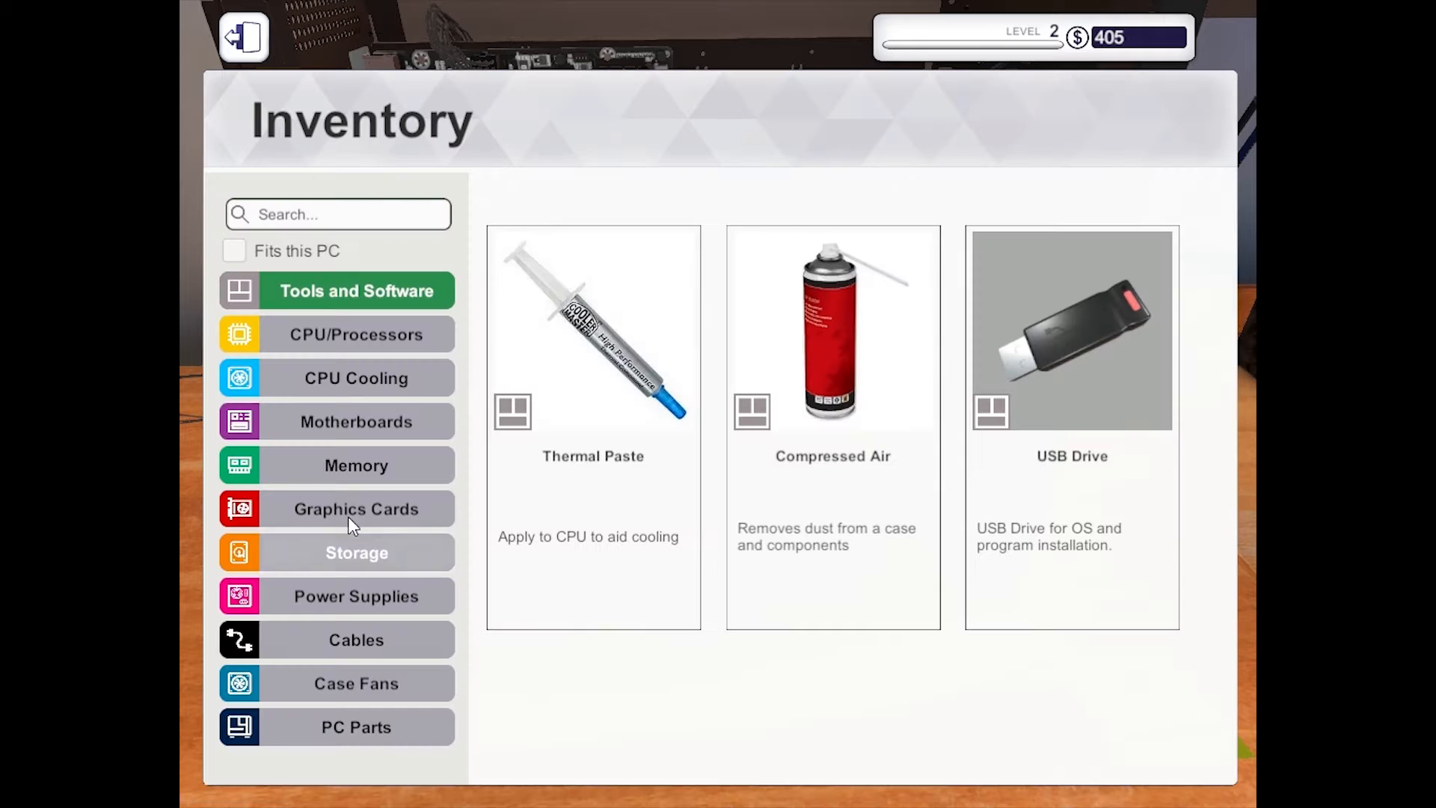
# Fit a Mortoni Thermal 100 cooler on the CPU, then take it back off.
pyautogui.click(388, 378)
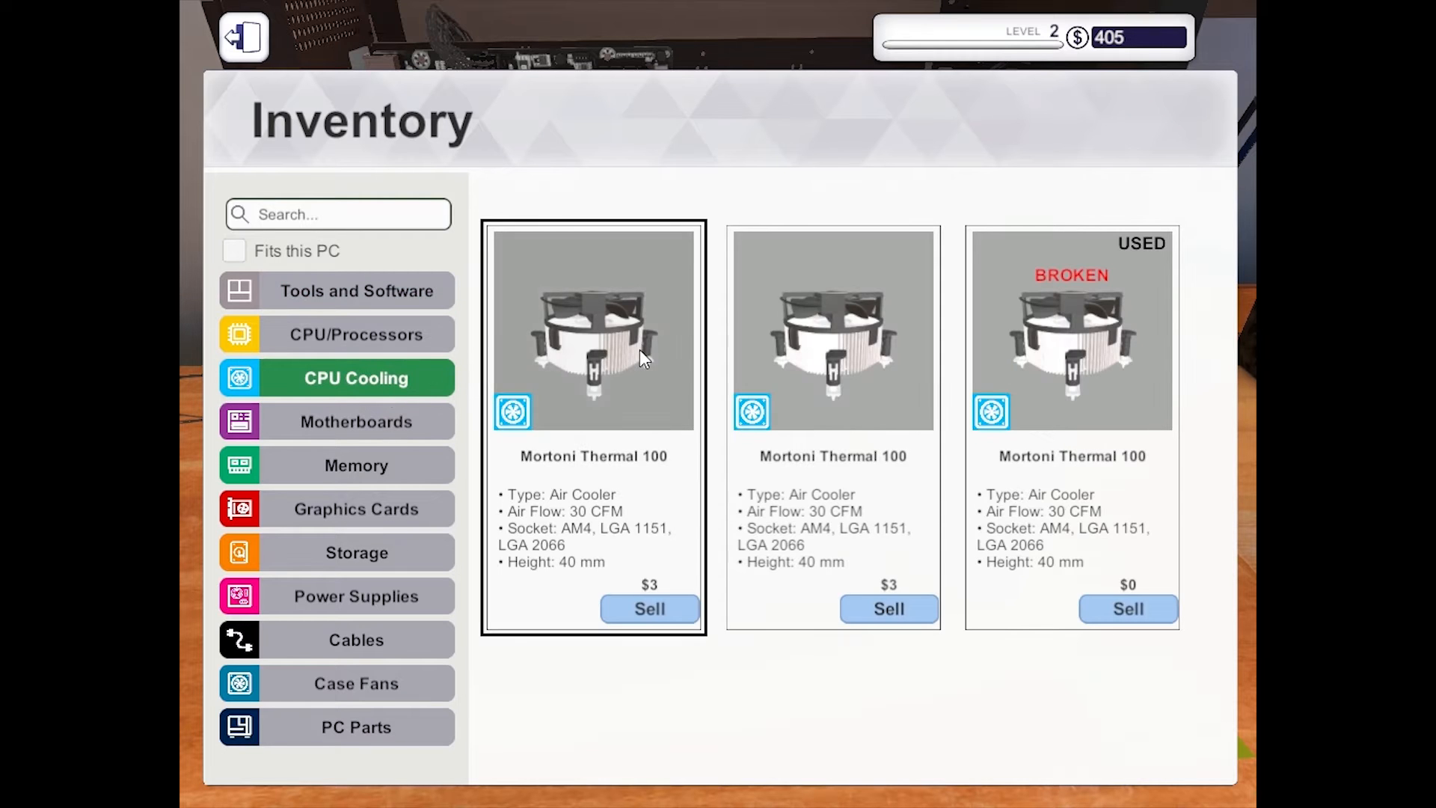
pyautogui.click(640, 350)
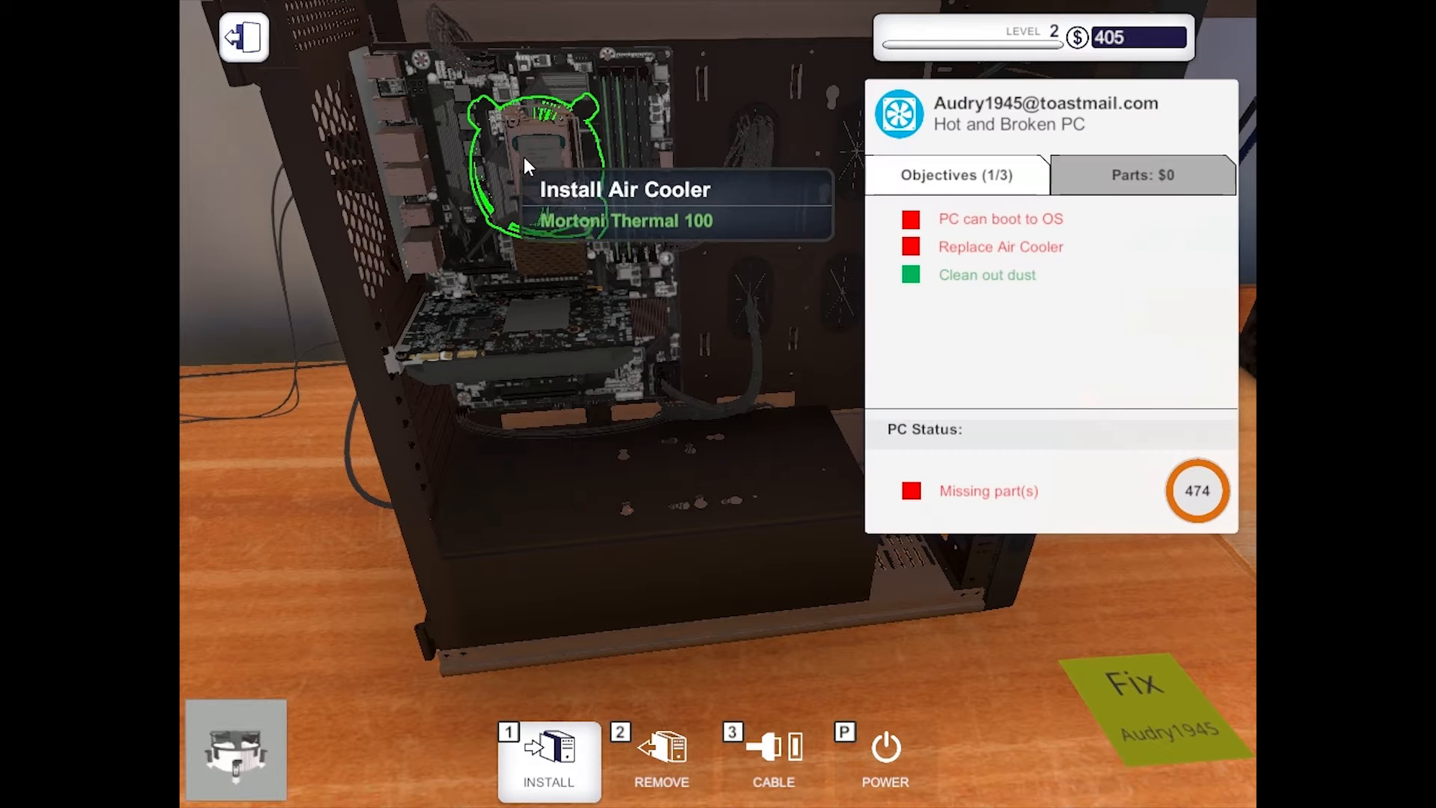
pyautogui.click(529, 157)
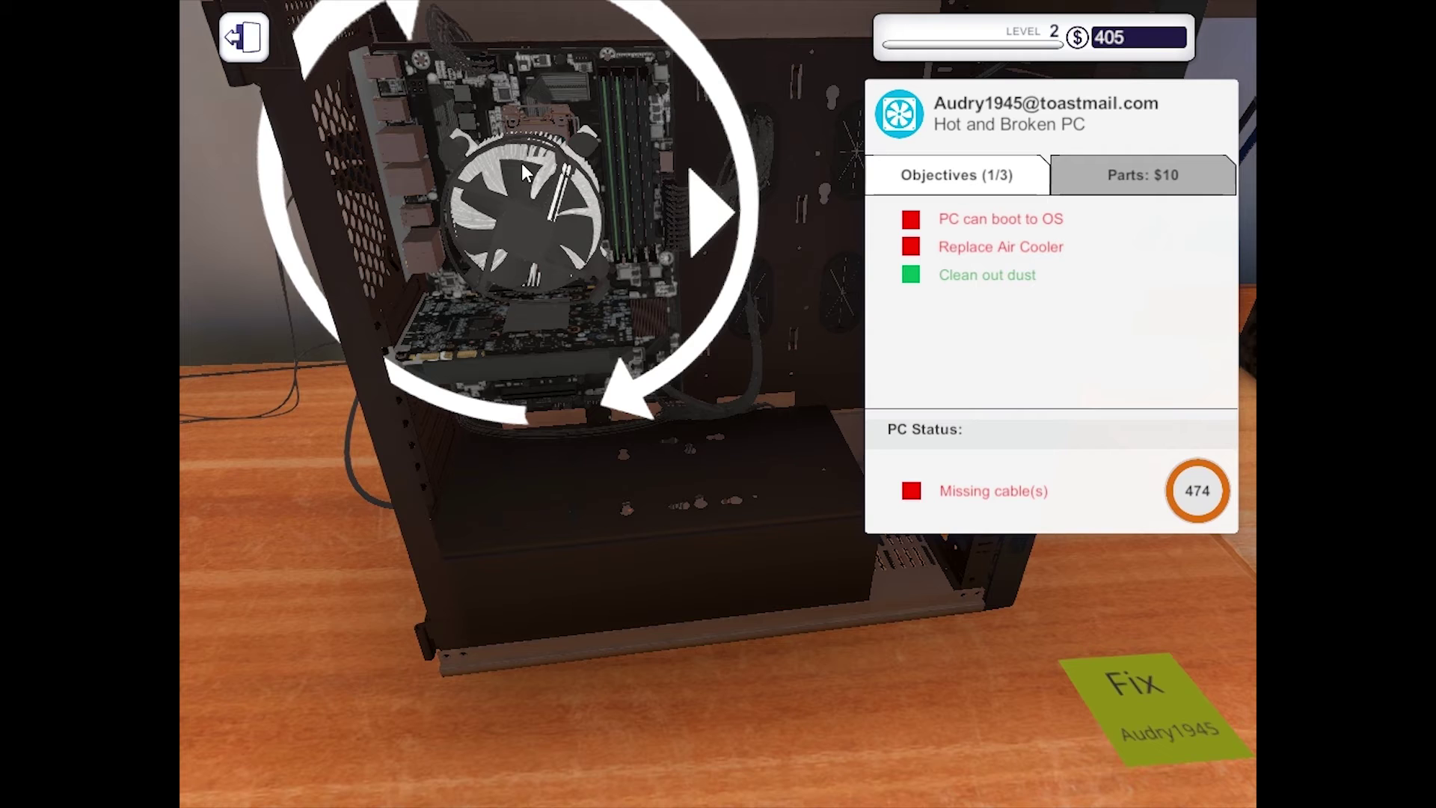
pyautogui.click(661, 531)
pyautogui.press('2')
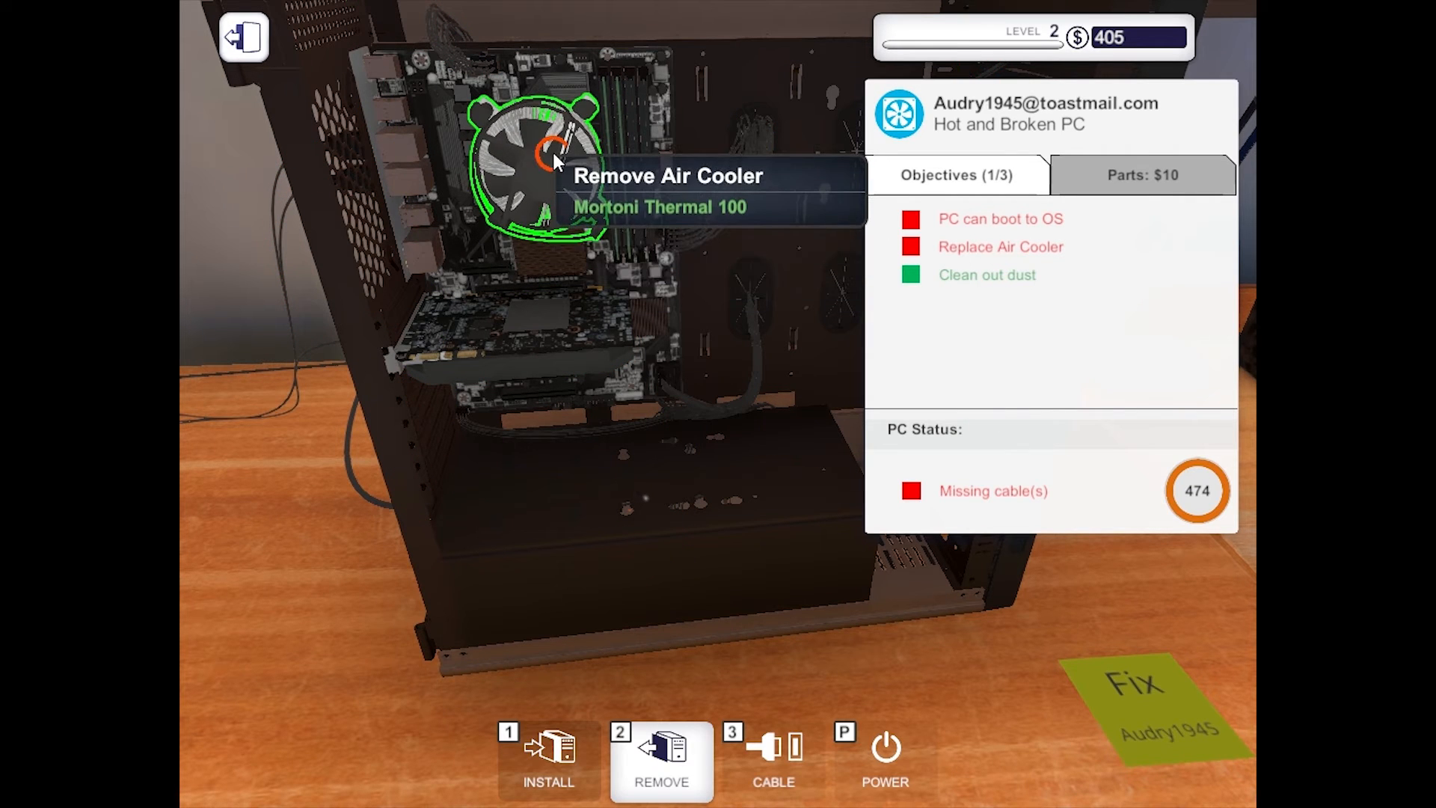
pyautogui.click(552, 149)
# Apply Thermal Paste from Tools and Software to the CPU.
pyautogui.click(547, 754)
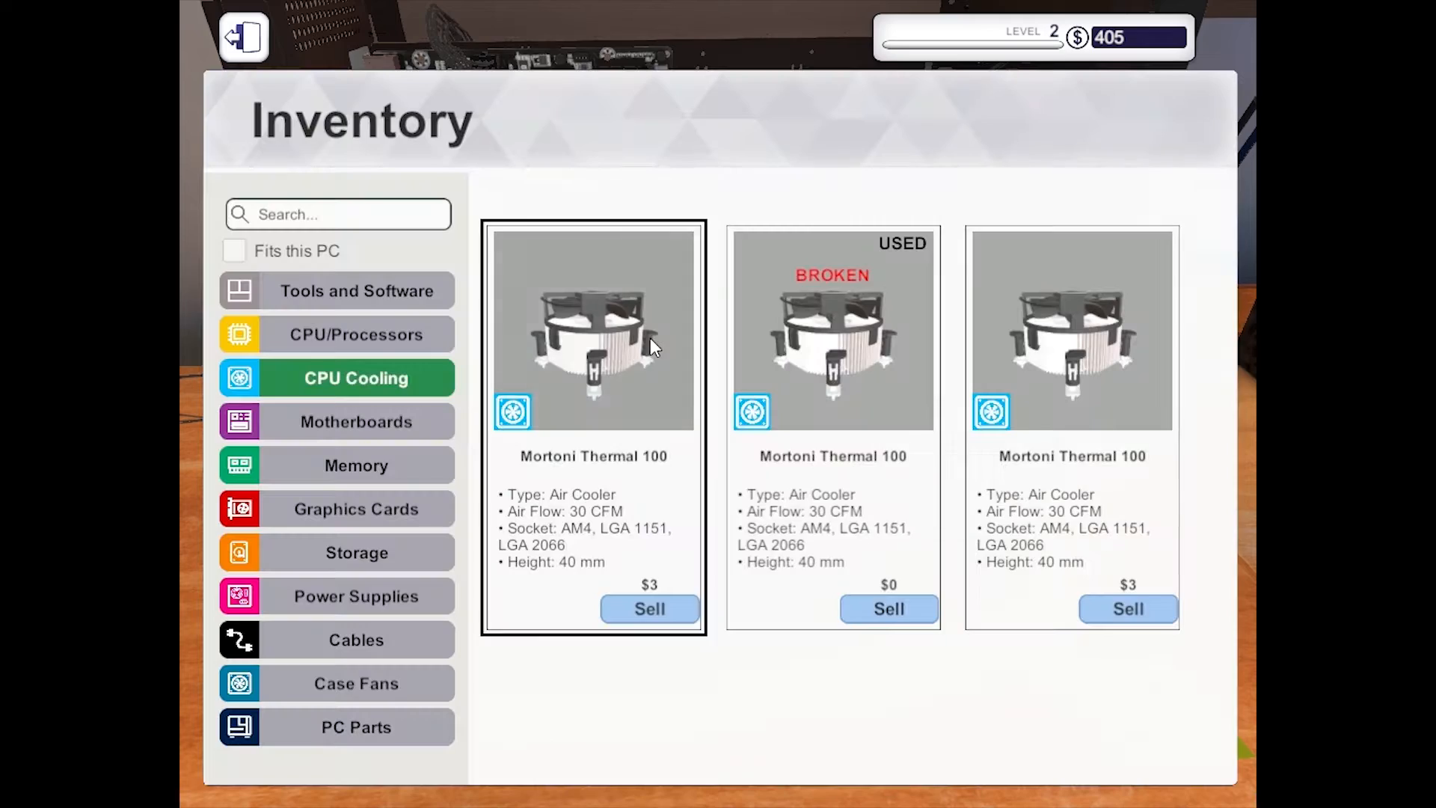
pyautogui.click(358, 290)
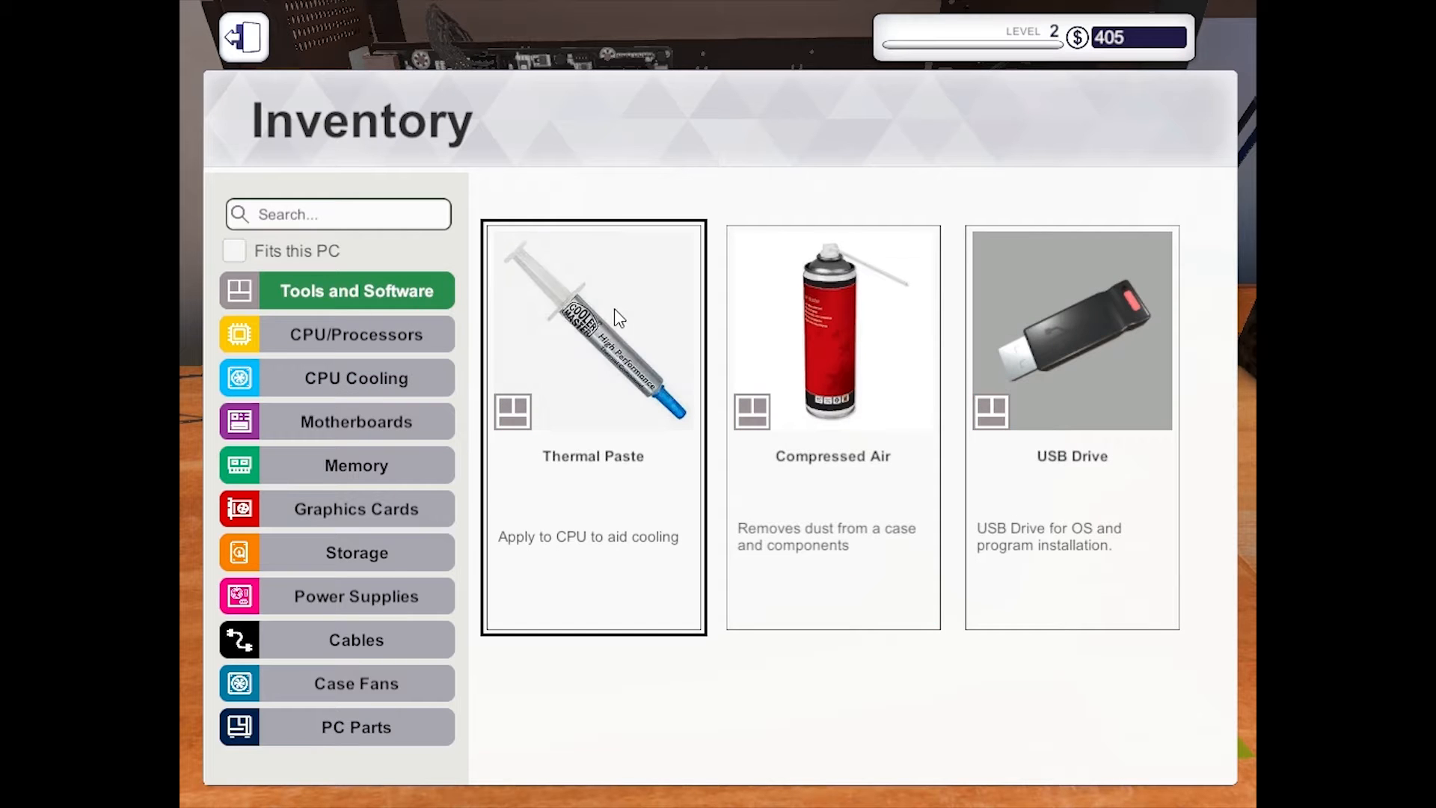
pyautogui.click(594, 393)
pyautogui.click(549, 136)
pyautogui.press('Tab')
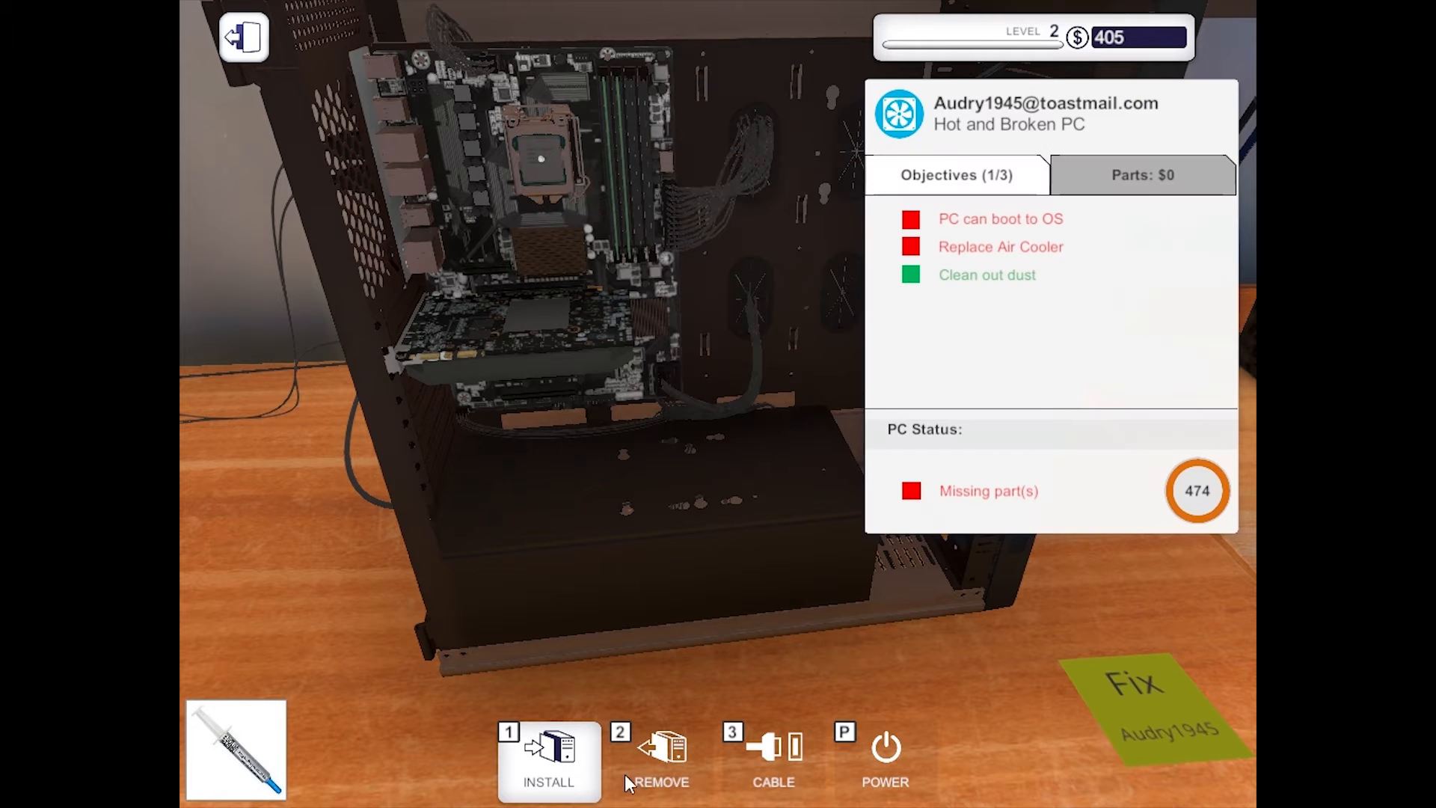
# Install the new Mortoni Thermal 100 air cooler onto the CPU.
pyautogui.click(547, 755)
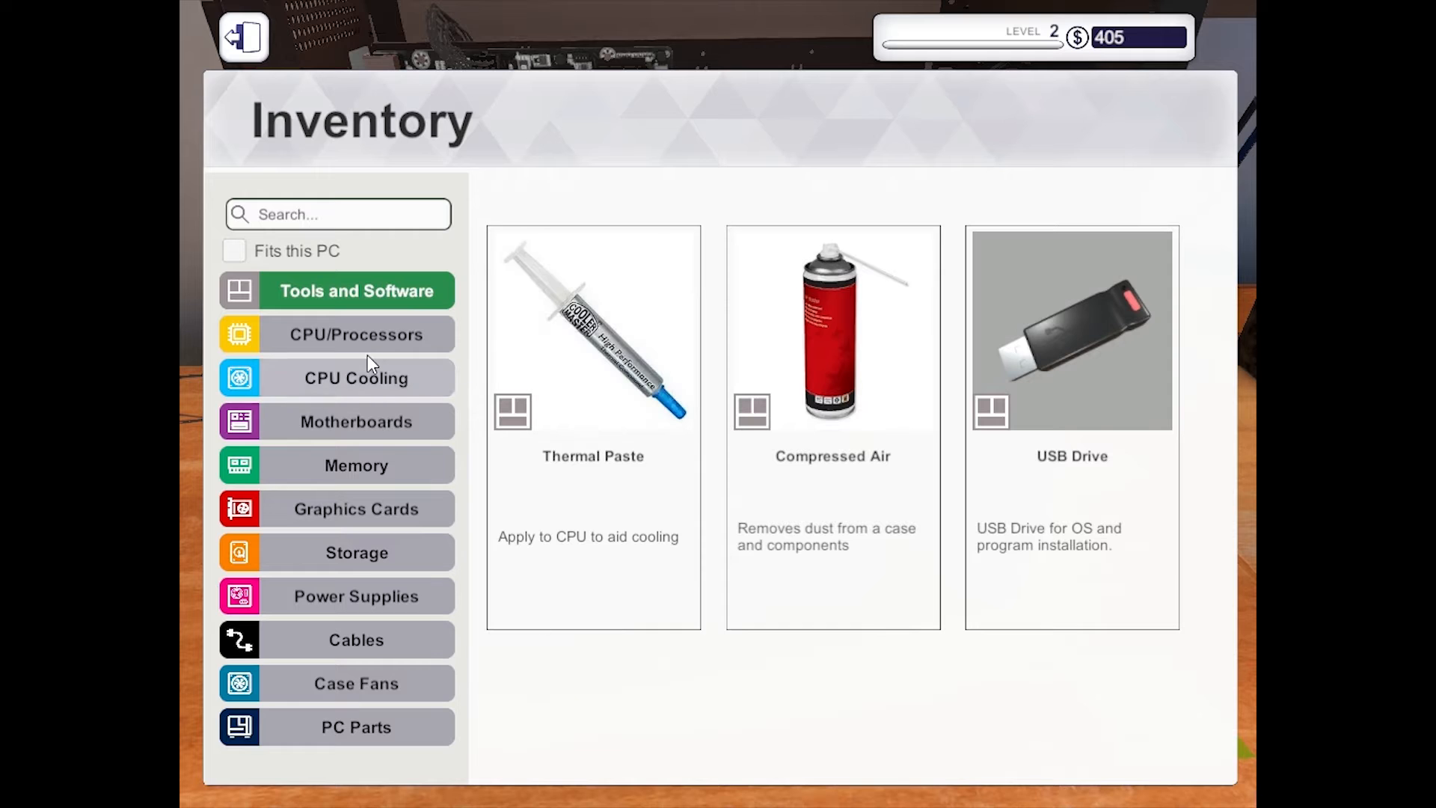
pyautogui.click(388, 339)
pyautogui.click(392, 371)
pyautogui.click(594, 393)
pyautogui.press('Tab')
pyautogui.click(537, 156)
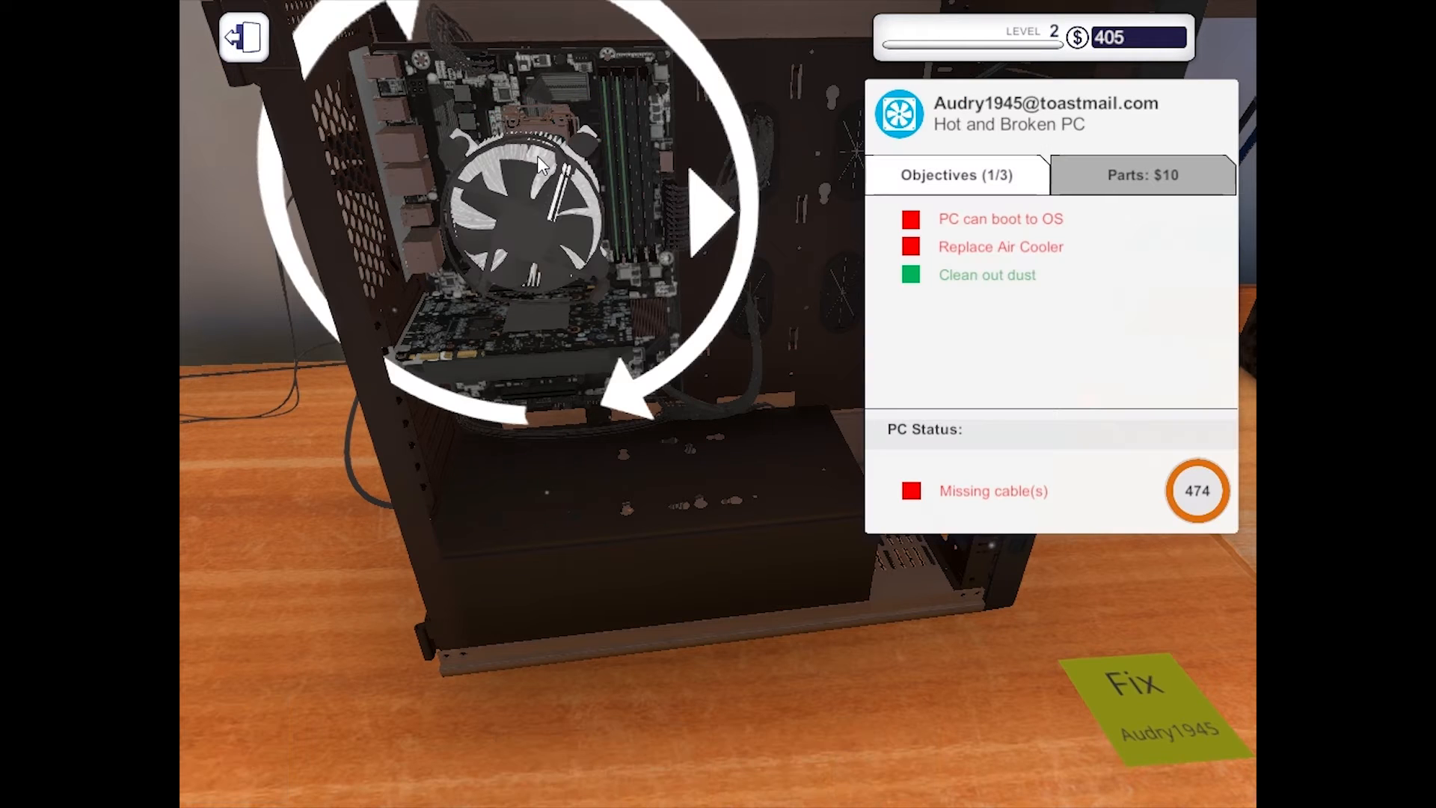
pyautogui.click(559, 147)
# Connect the air cooler's cable to the motherboard, completing Replace Air Cooler.
pyautogui.press('2')
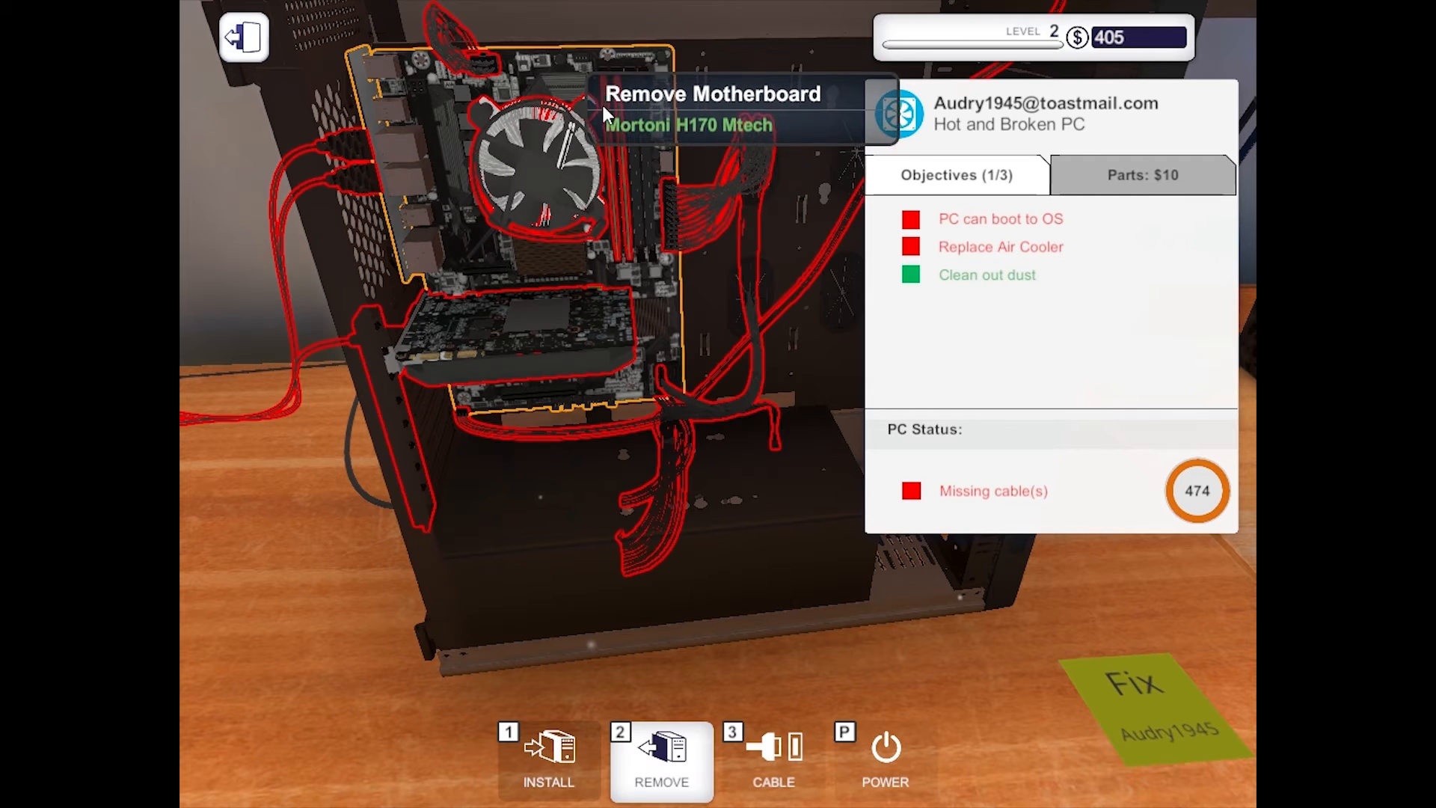
pyautogui.click(749, 734)
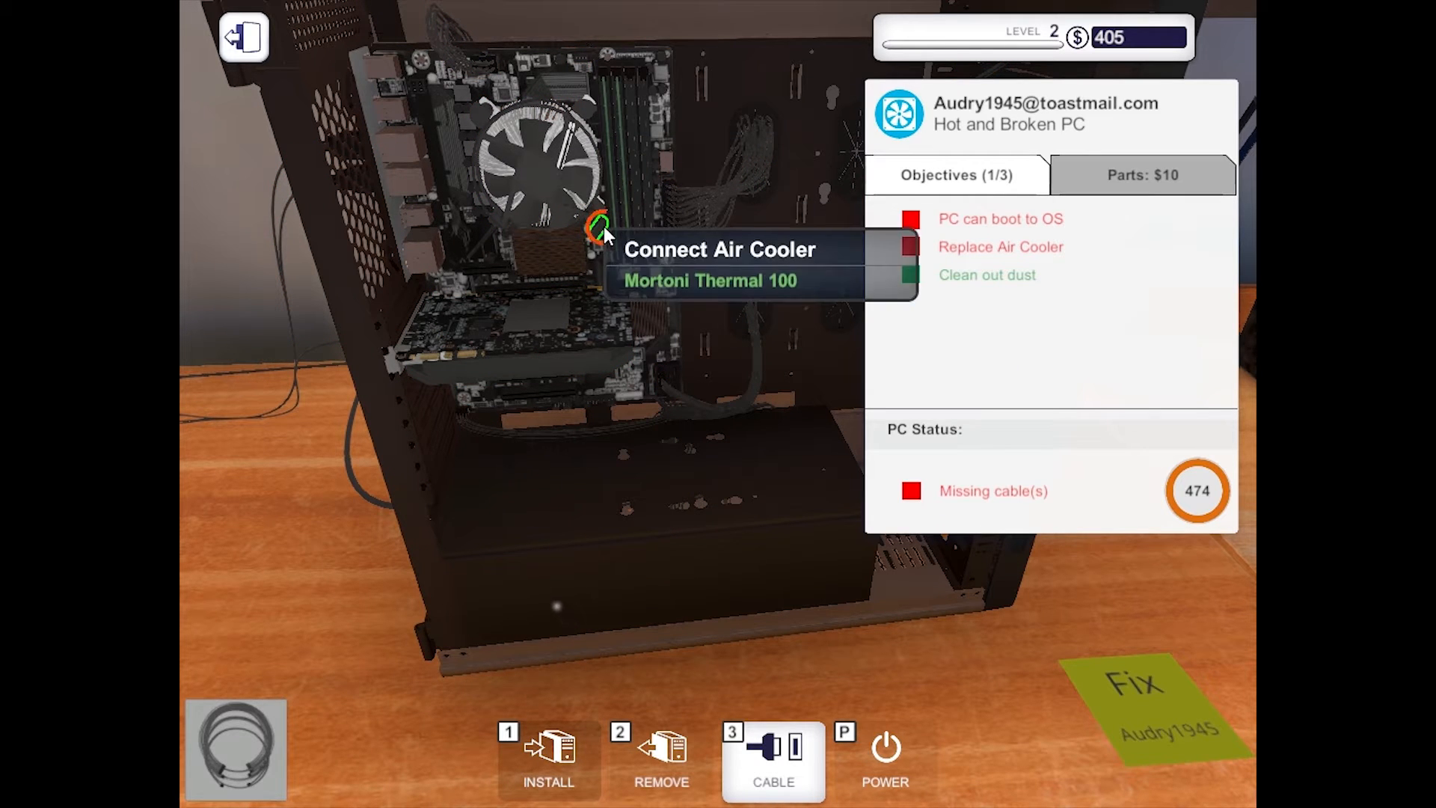
pyautogui.click(585, 50)
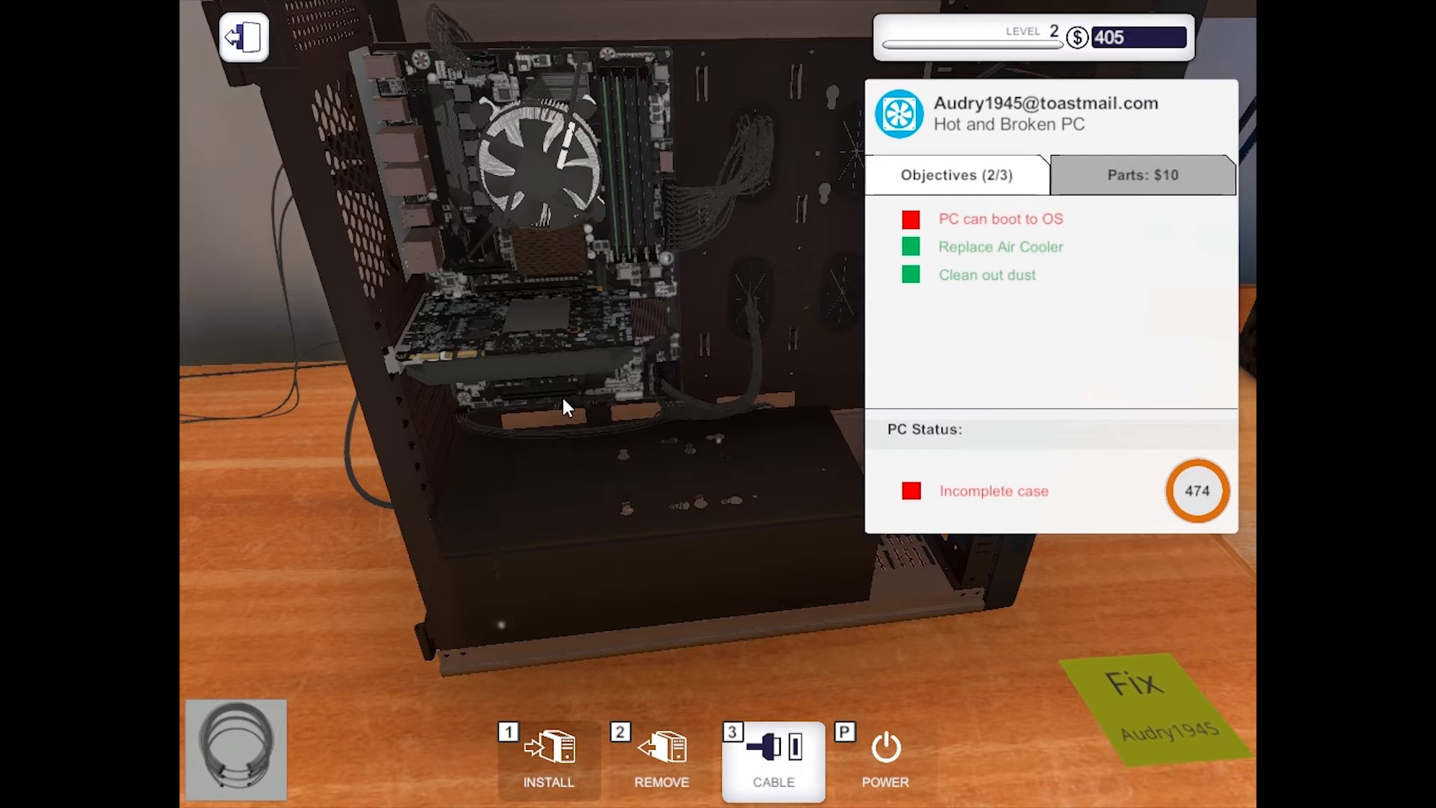
# Power on the PC and fit the Side Panel from PC Parts back onto the case.
pyautogui.click(871, 760)
pyautogui.click(551, 754)
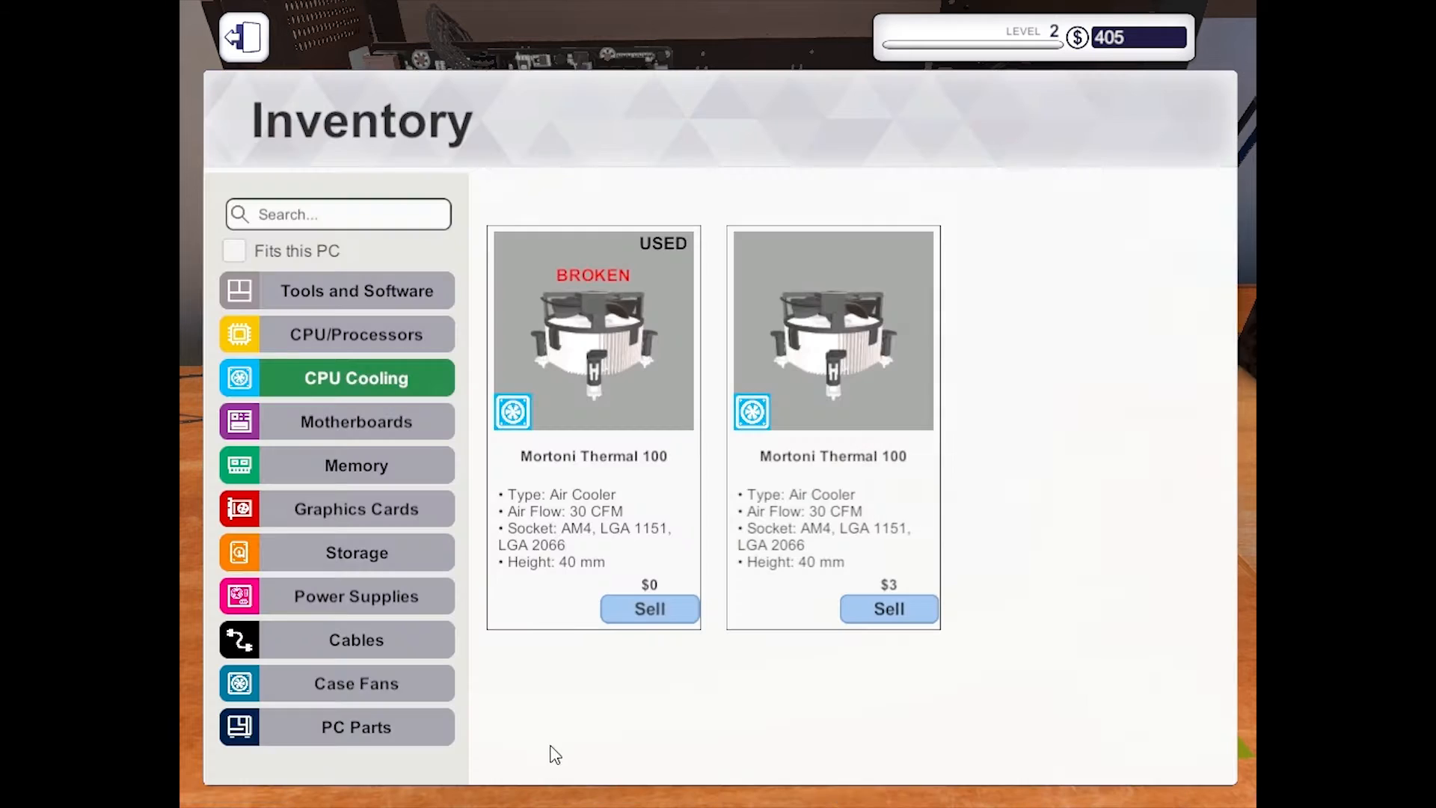
pyautogui.click(356, 725)
pyautogui.click(594, 337)
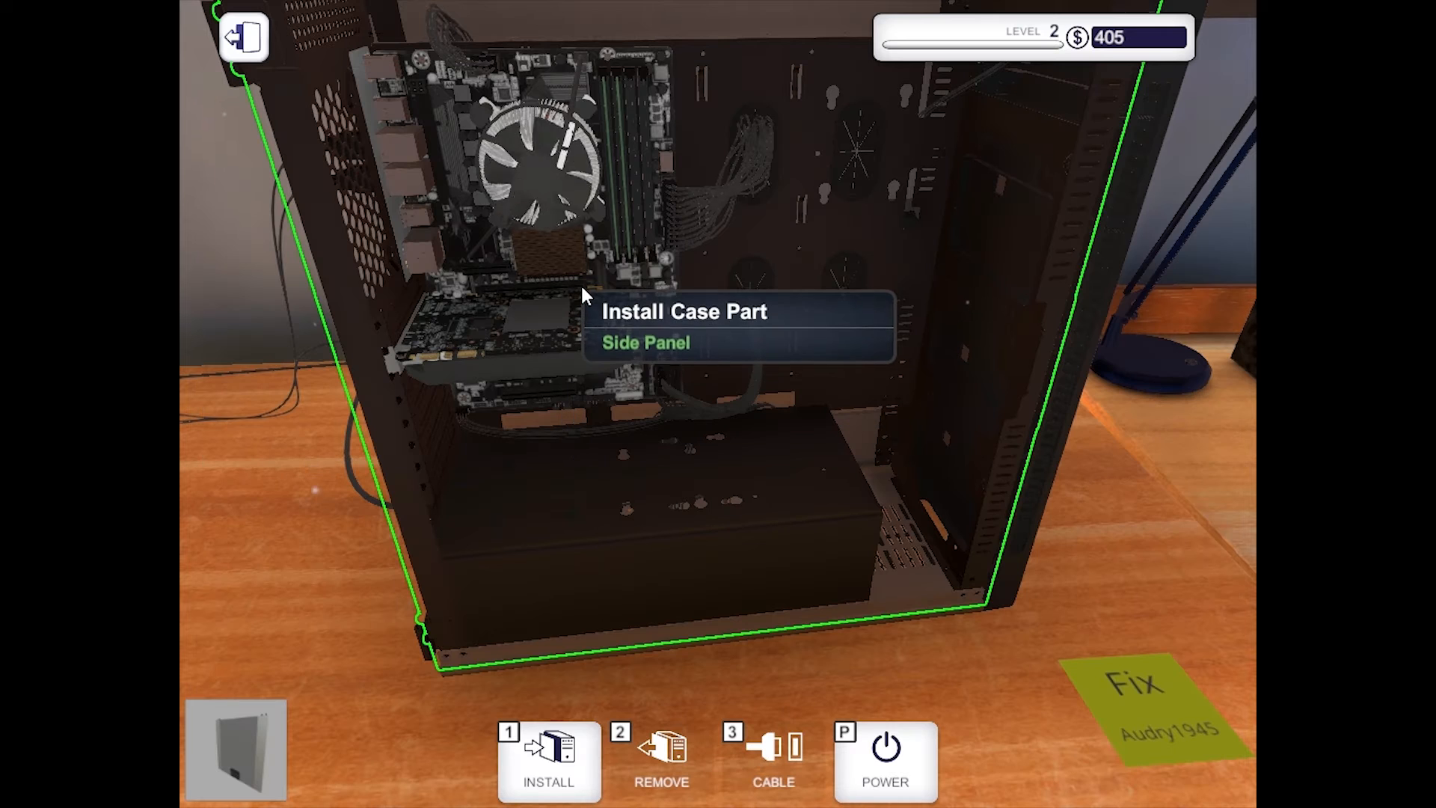
pyautogui.click(580, 283)
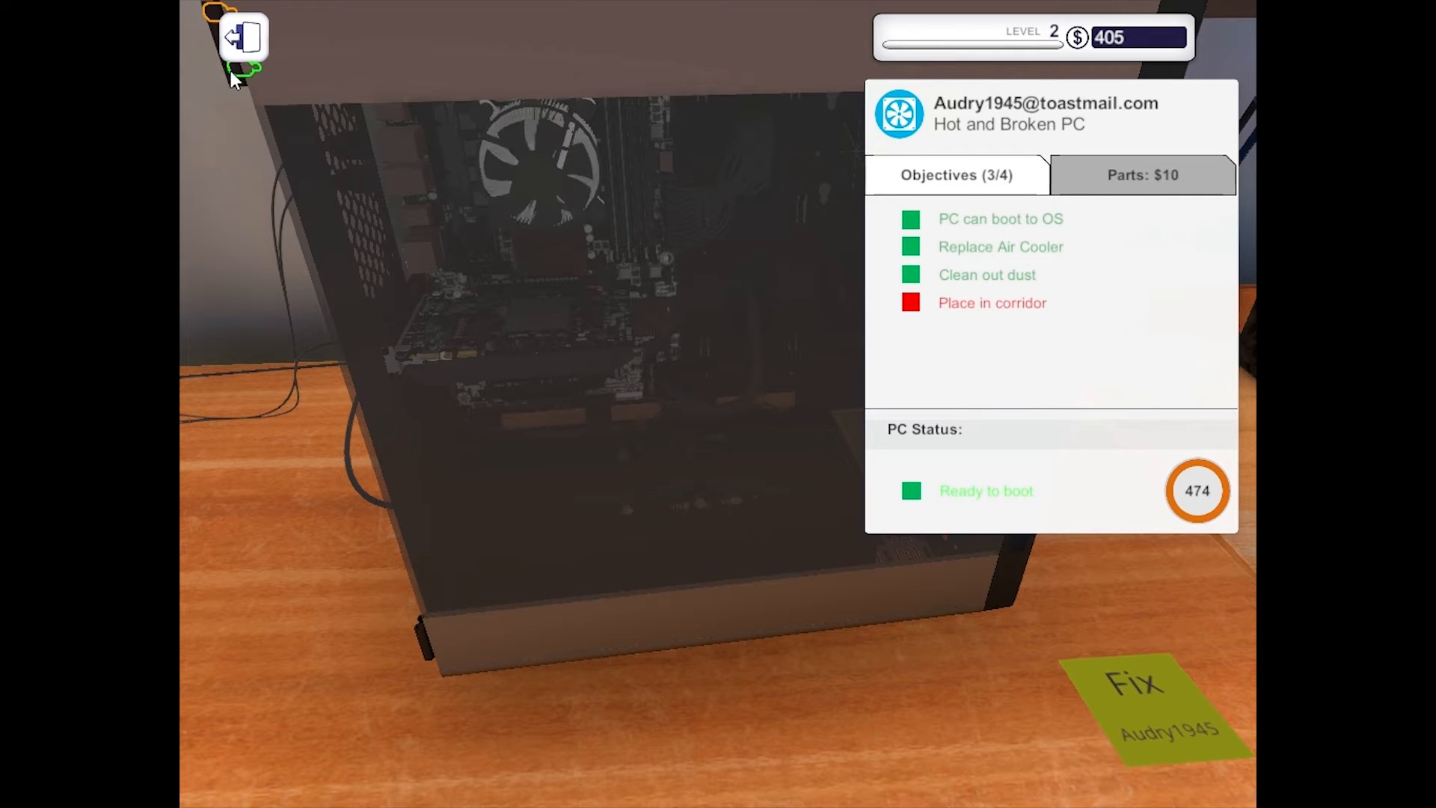
# Leave the build view and pick up the repaired PC.
pyautogui.click(241, 37)
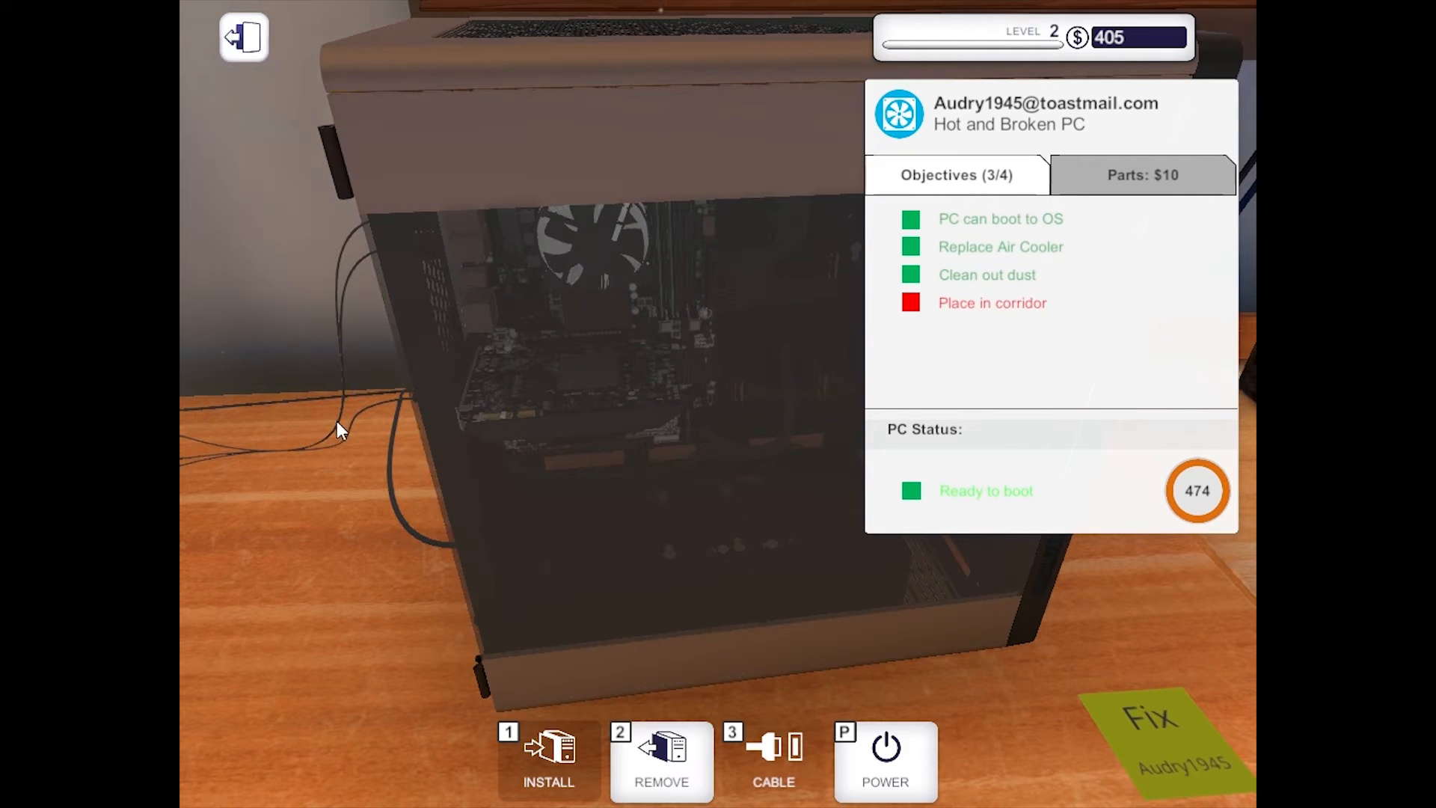
pyautogui.press('Escape')
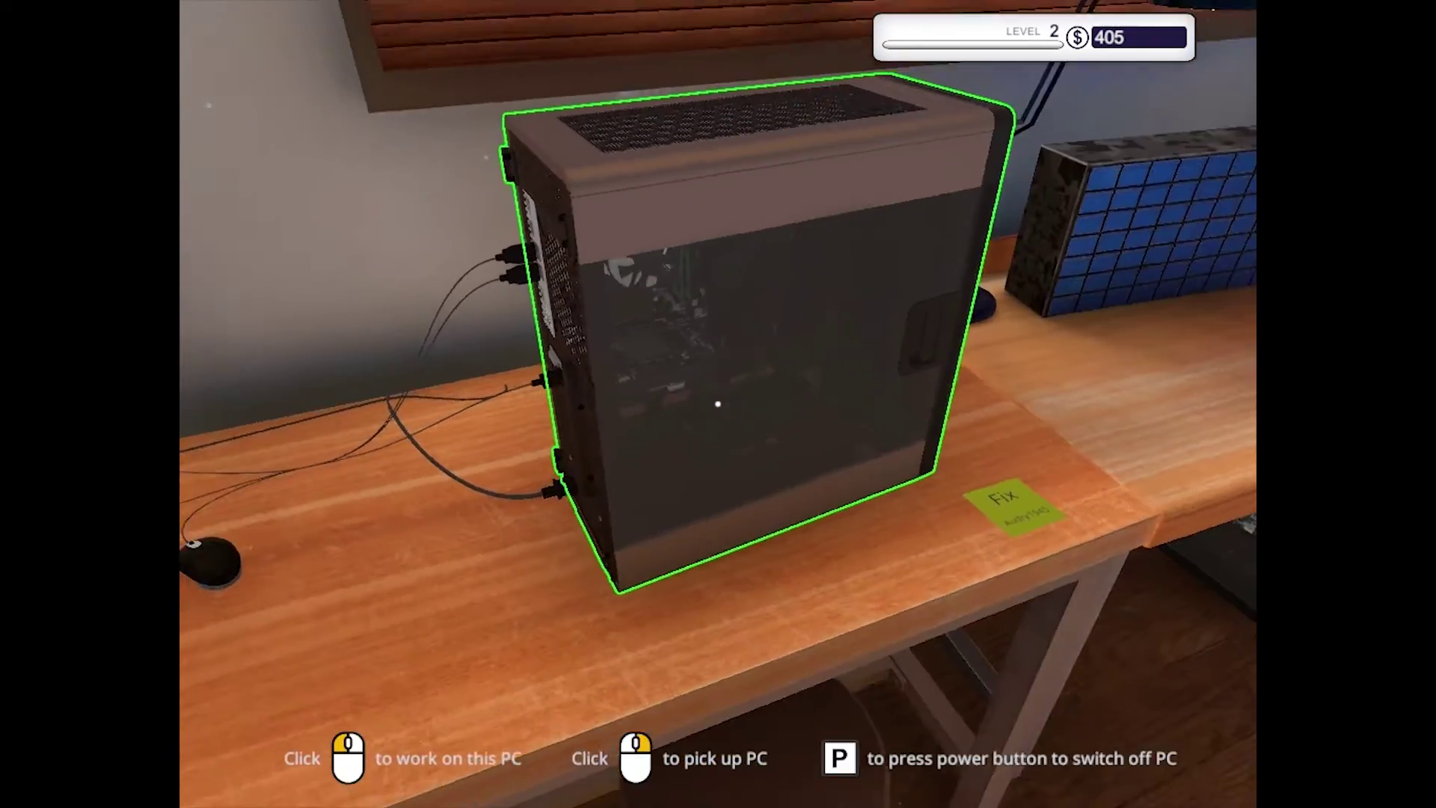
pyautogui.click(718, 404)
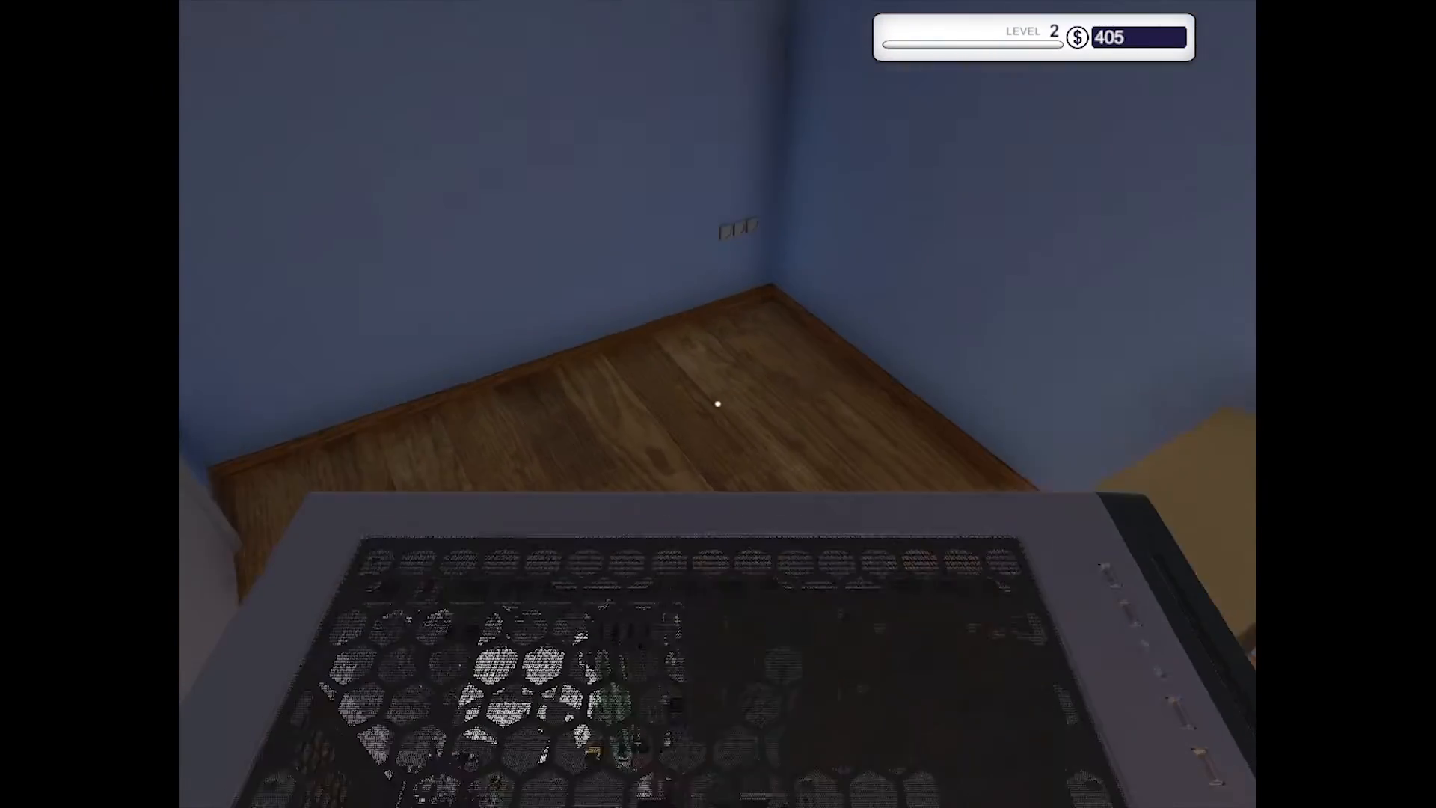
# Set the repaired PC down in the corridor, place the Upgrade box on the workbench and sit at the computer.
pyautogui.click(718, 404)
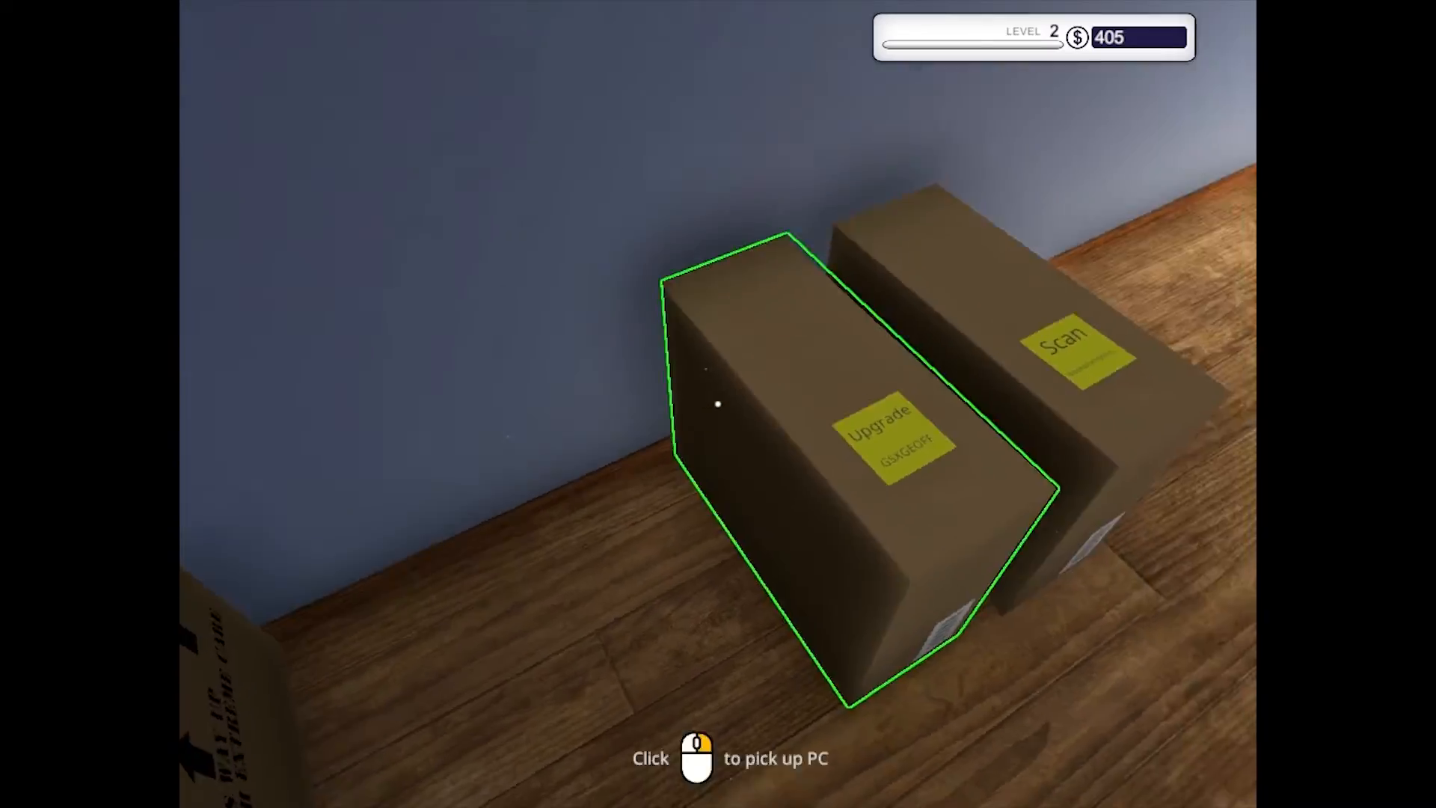
pyautogui.moveTo(636, 362)
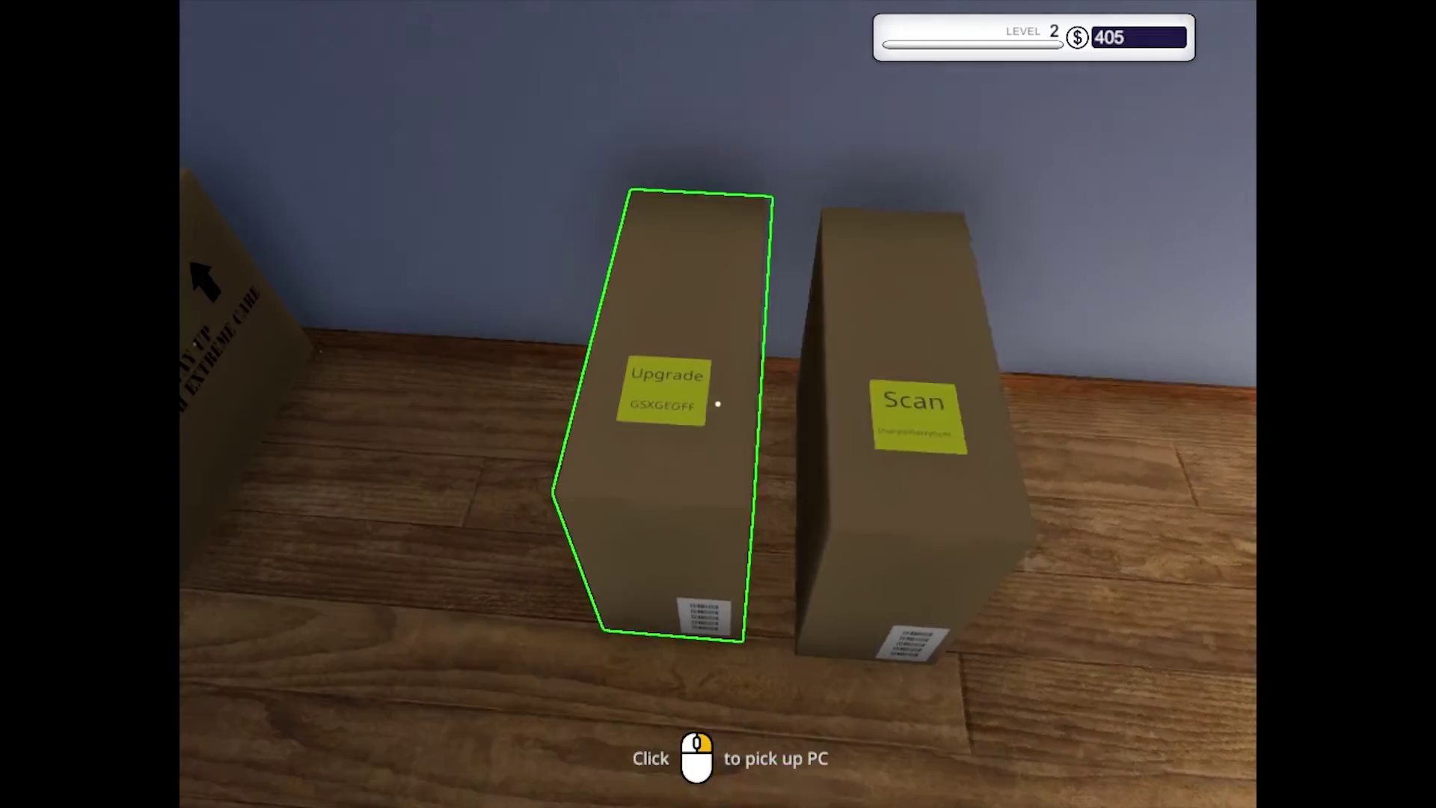
pyautogui.click(719, 404)
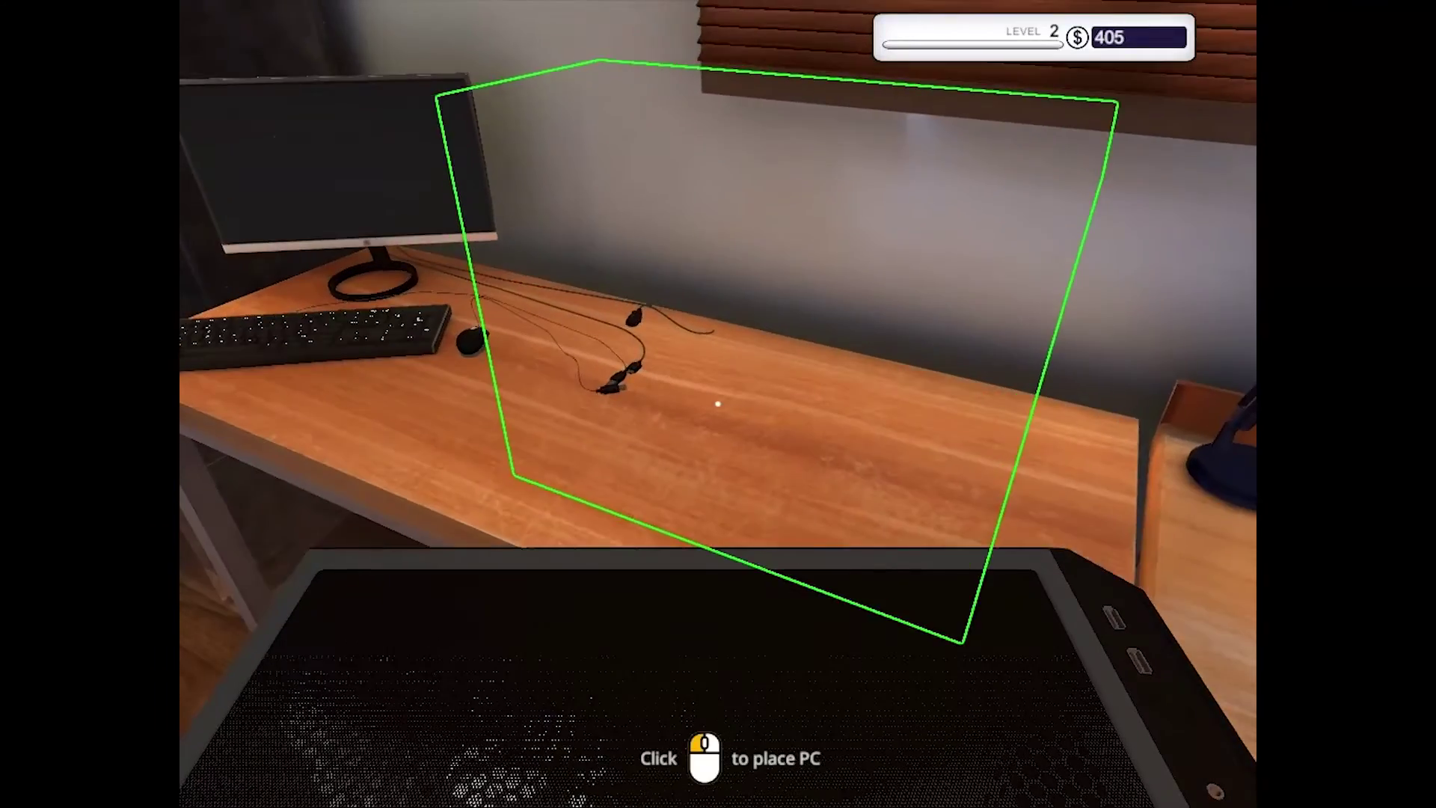
pyautogui.click(718, 404)
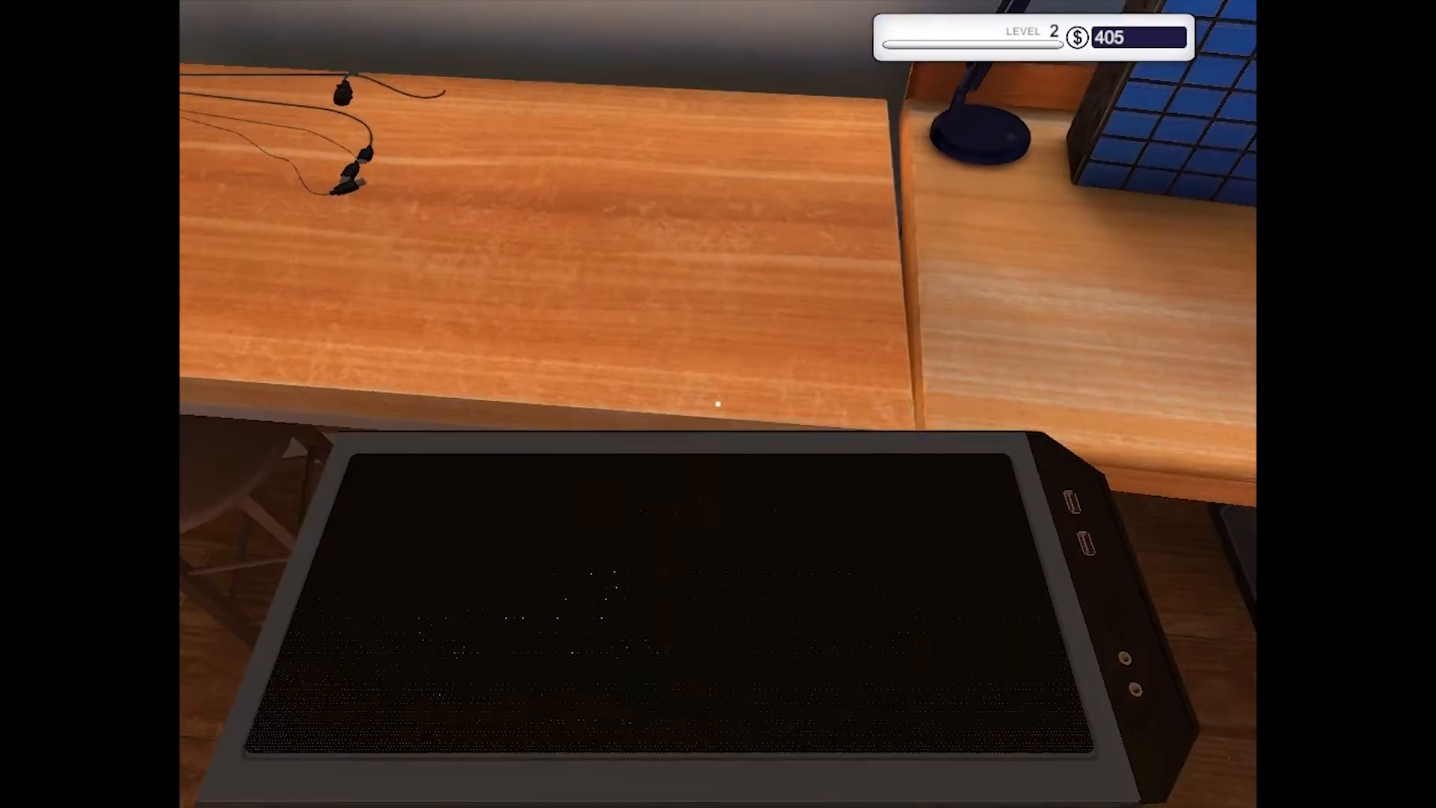
pyautogui.click(718, 405)
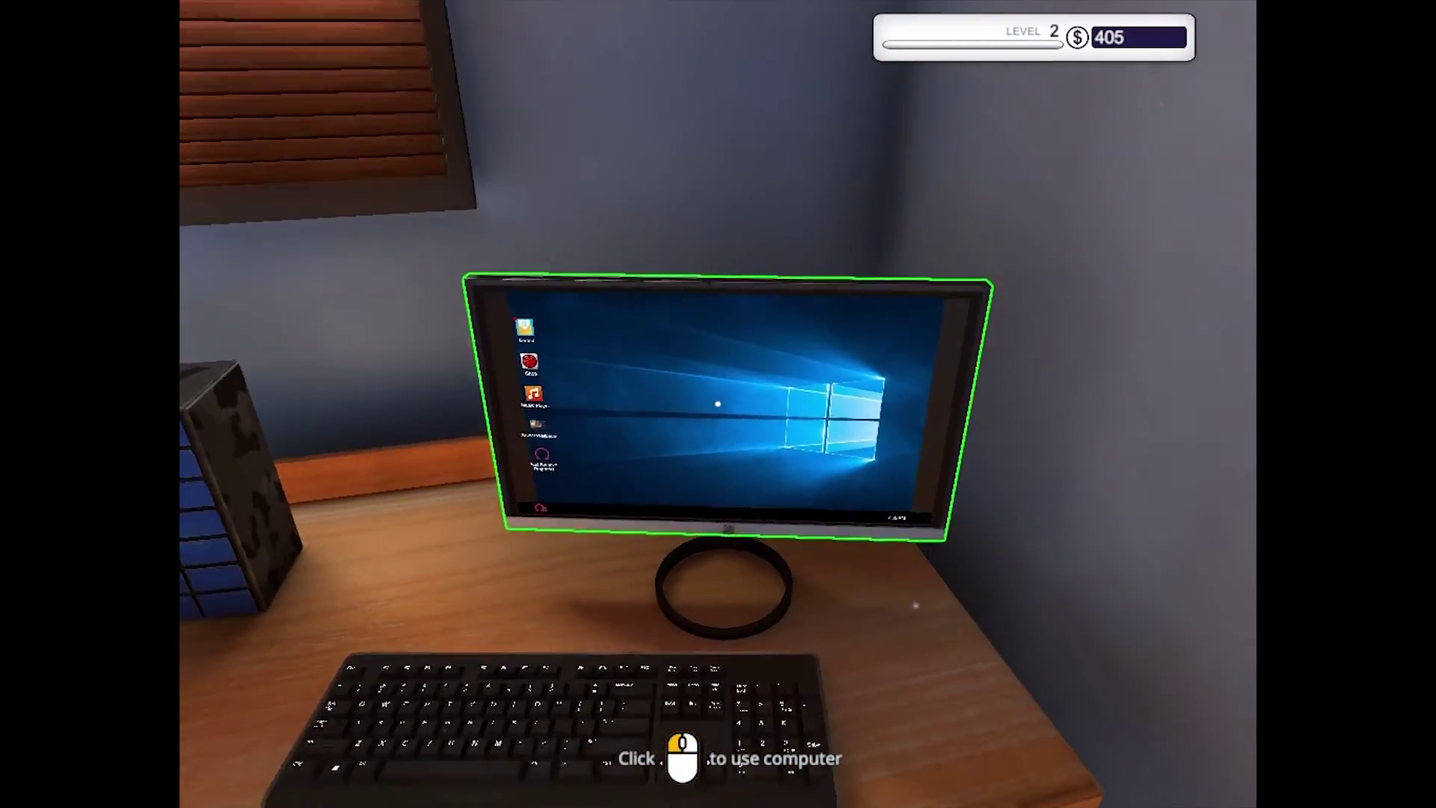
pyautogui.click(719, 404)
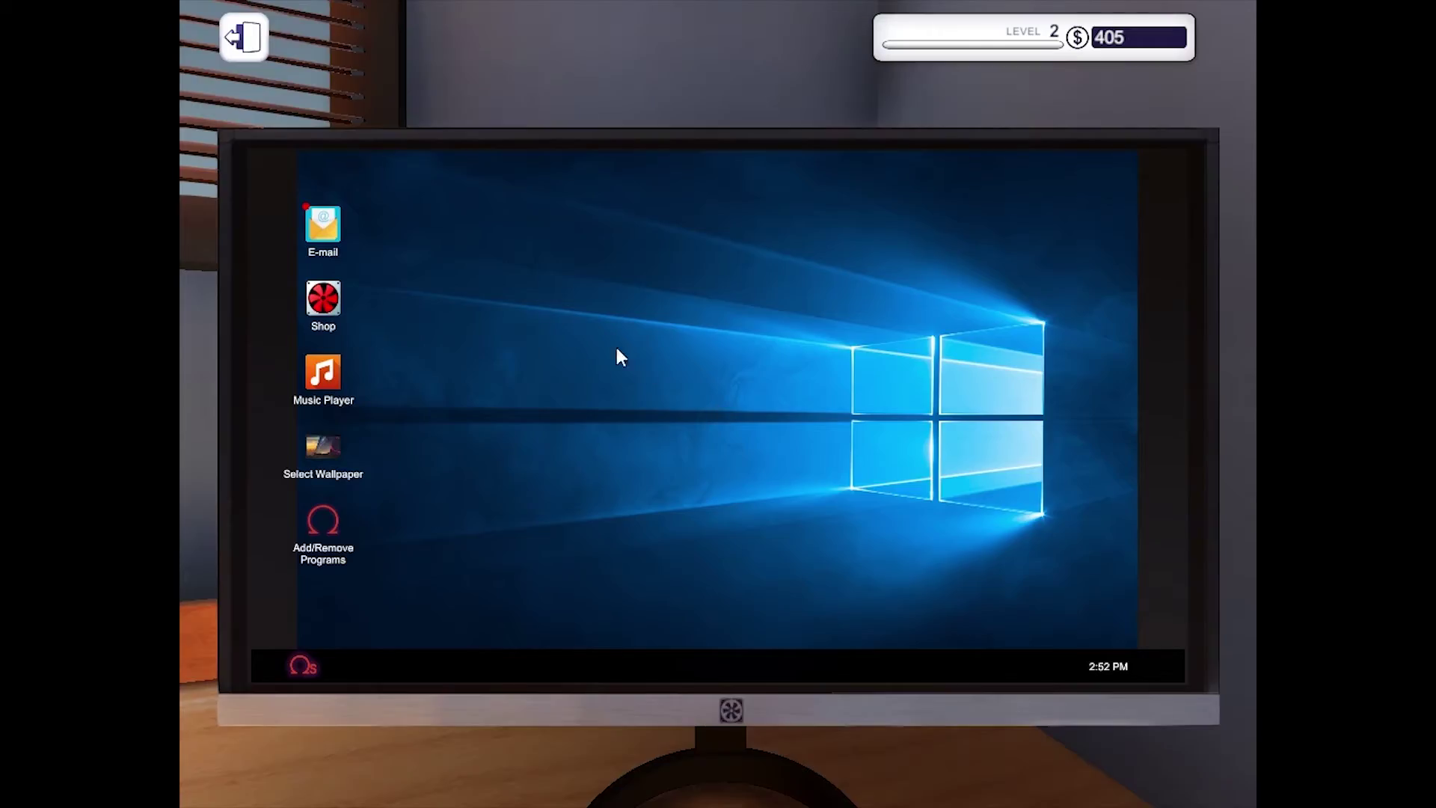
# Read through the inbox and accept Chris's Rig needs upgrade! 16 GB memory job.
pyautogui.doubleClick(329, 225)
pyautogui.click(545, 321)
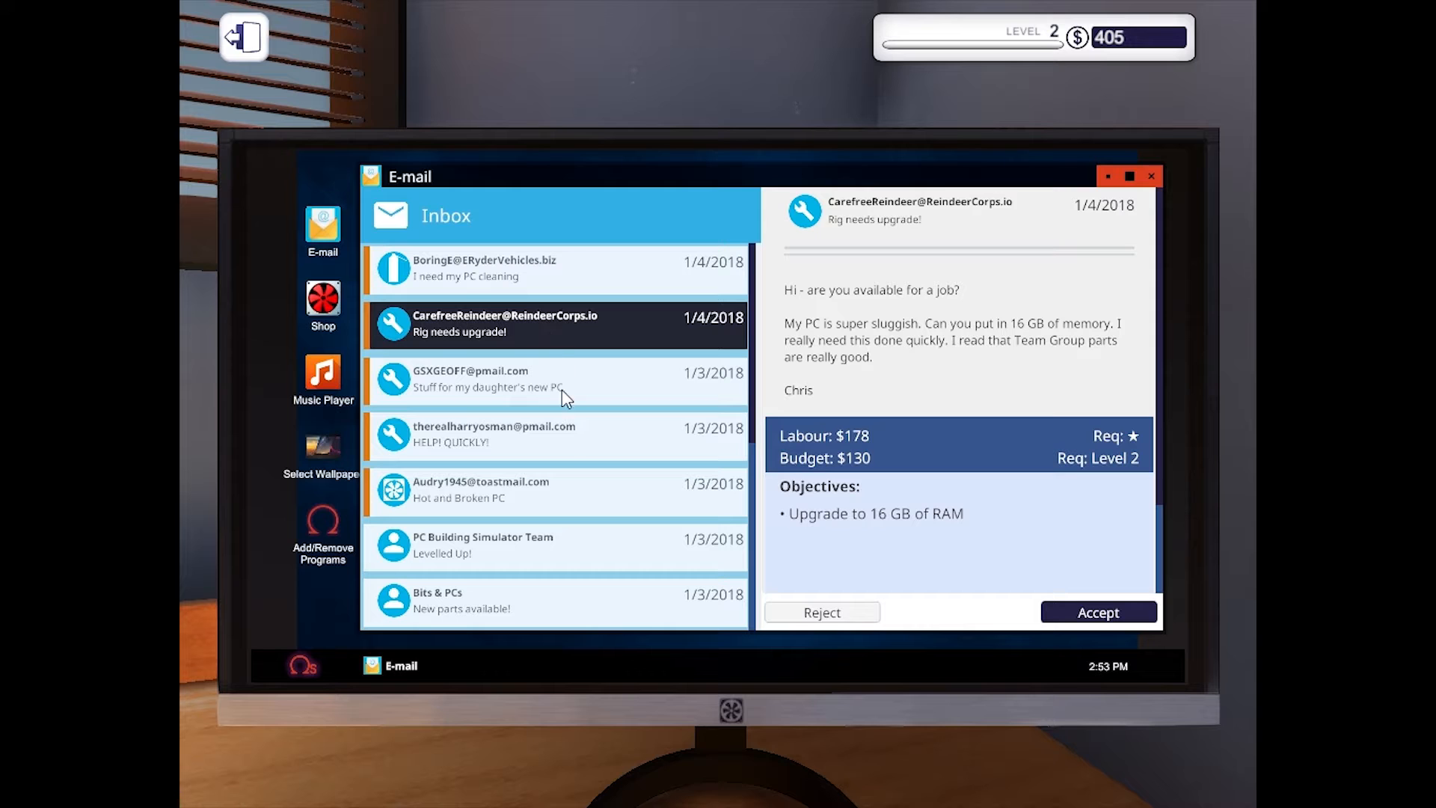
pyautogui.click(558, 496)
pyautogui.click(567, 449)
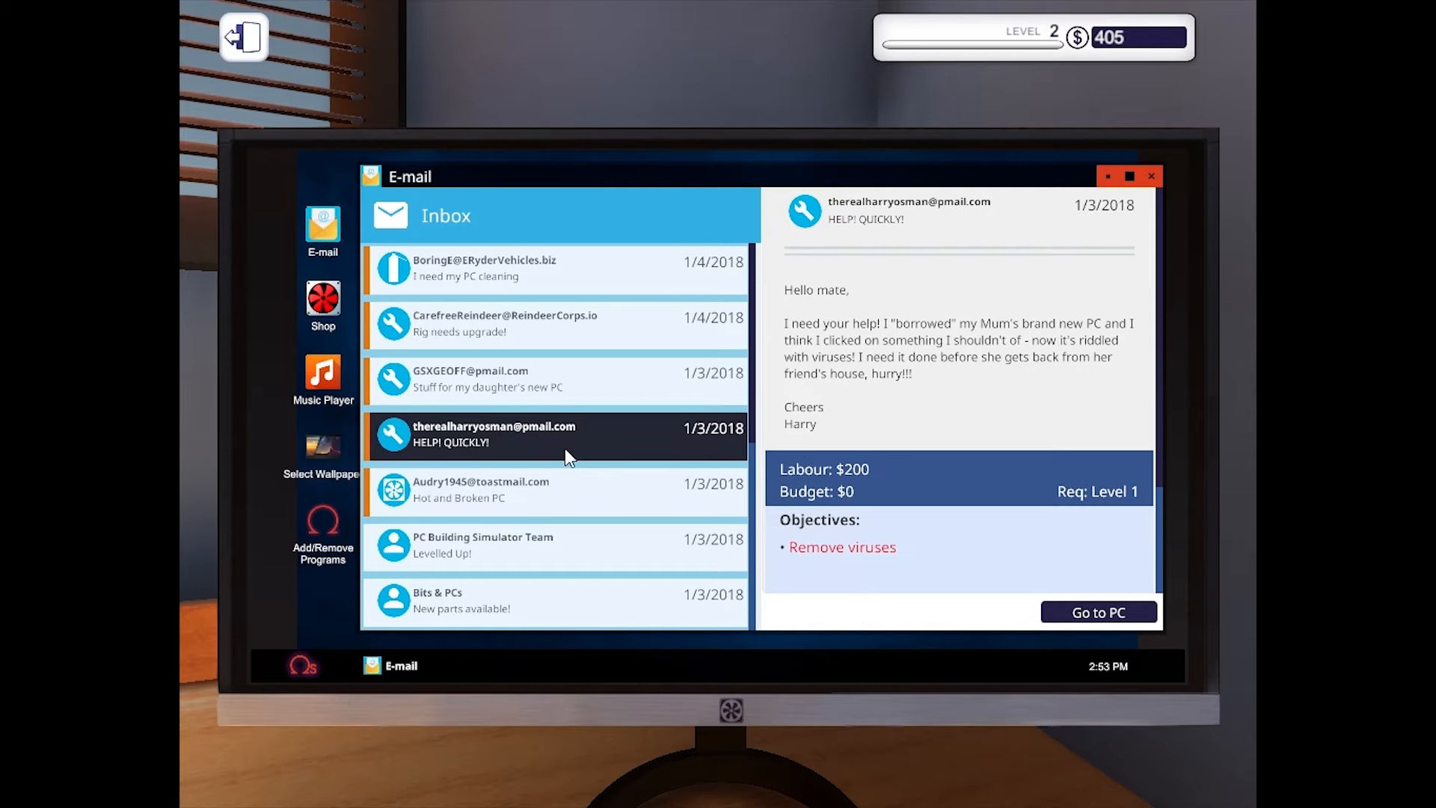
pyautogui.click(564, 379)
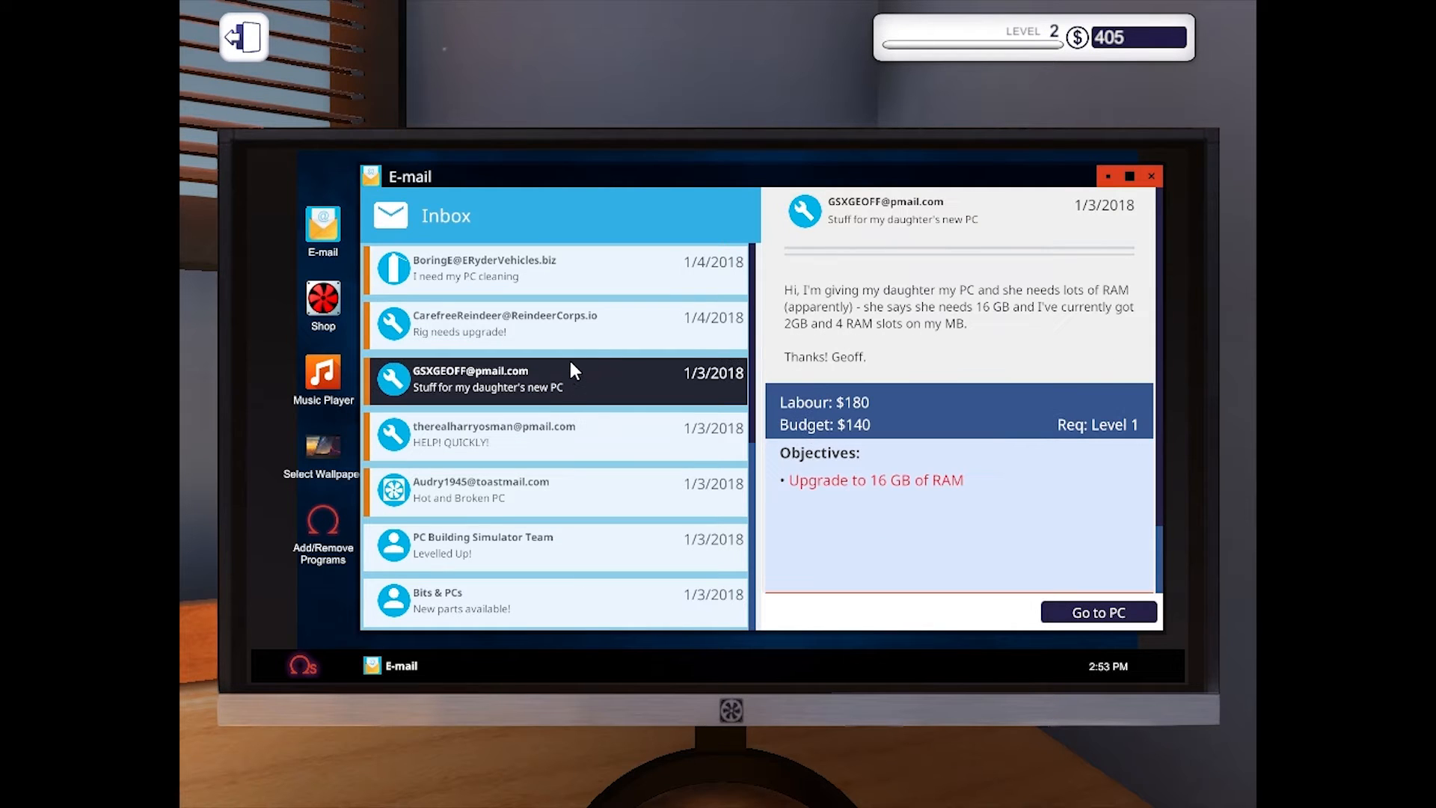
pyautogui.click(586, 320)
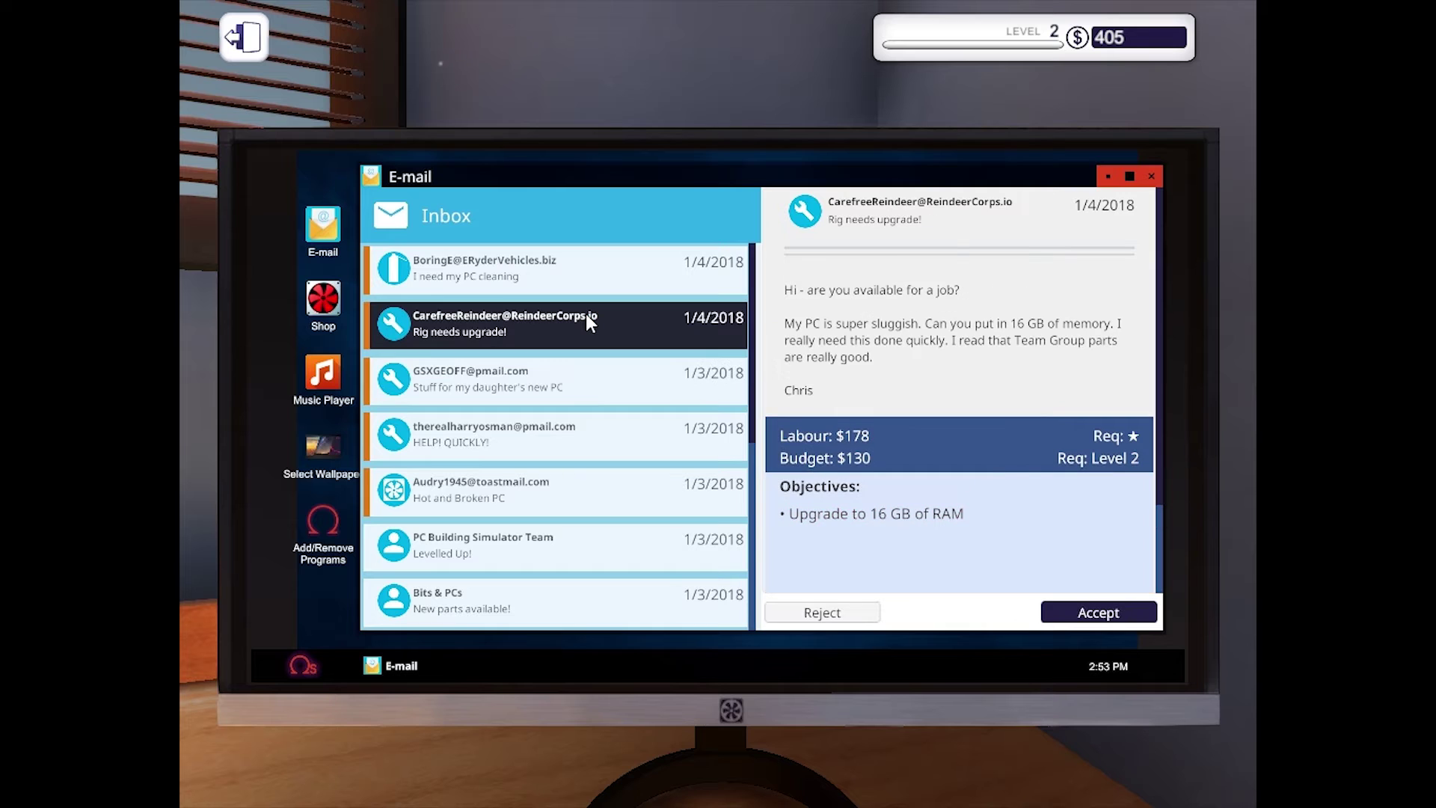
pyautogui.click(1111, 611)
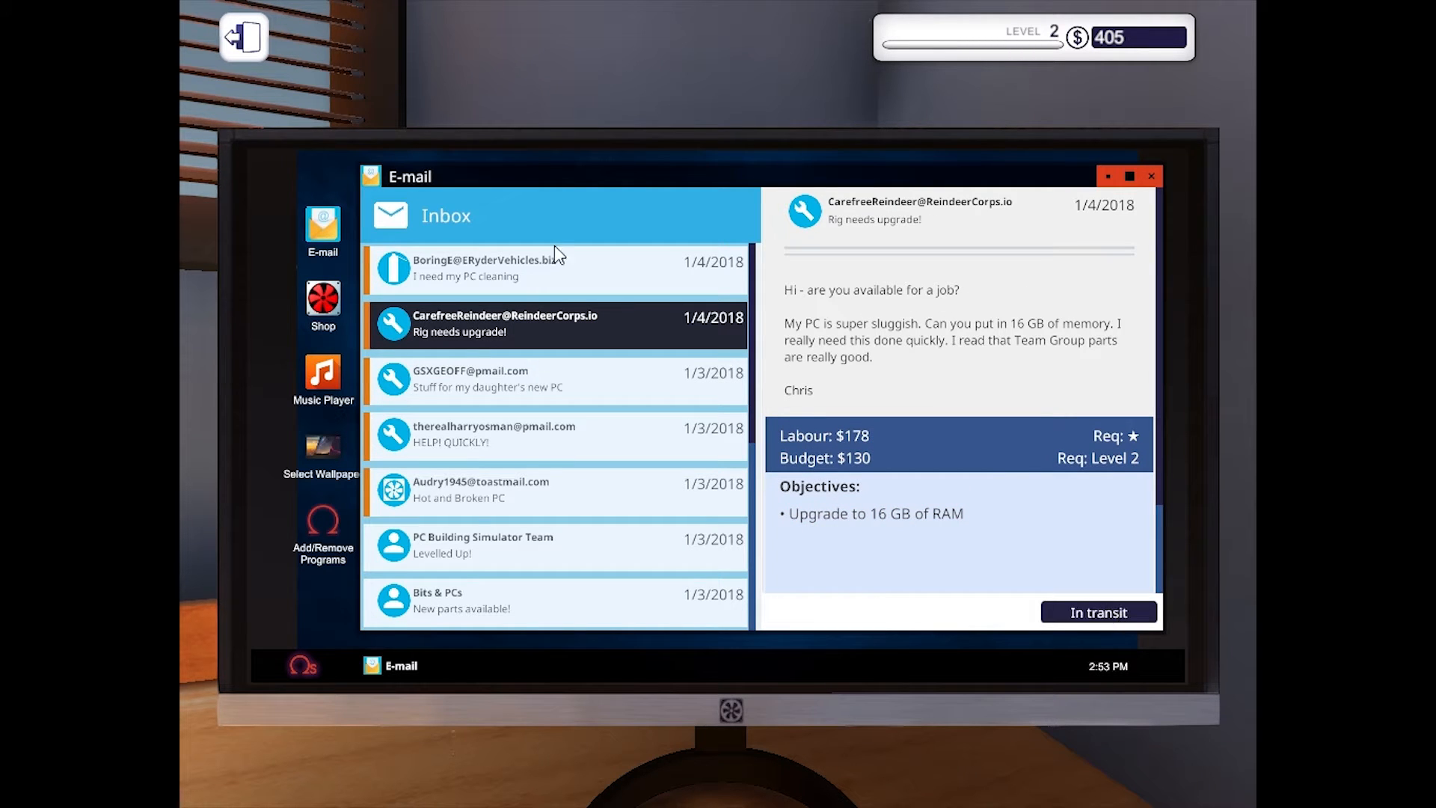
# Accept Edna's I need my PC cleaning job and step away from the computer.
pyautogui.click(526, 278)
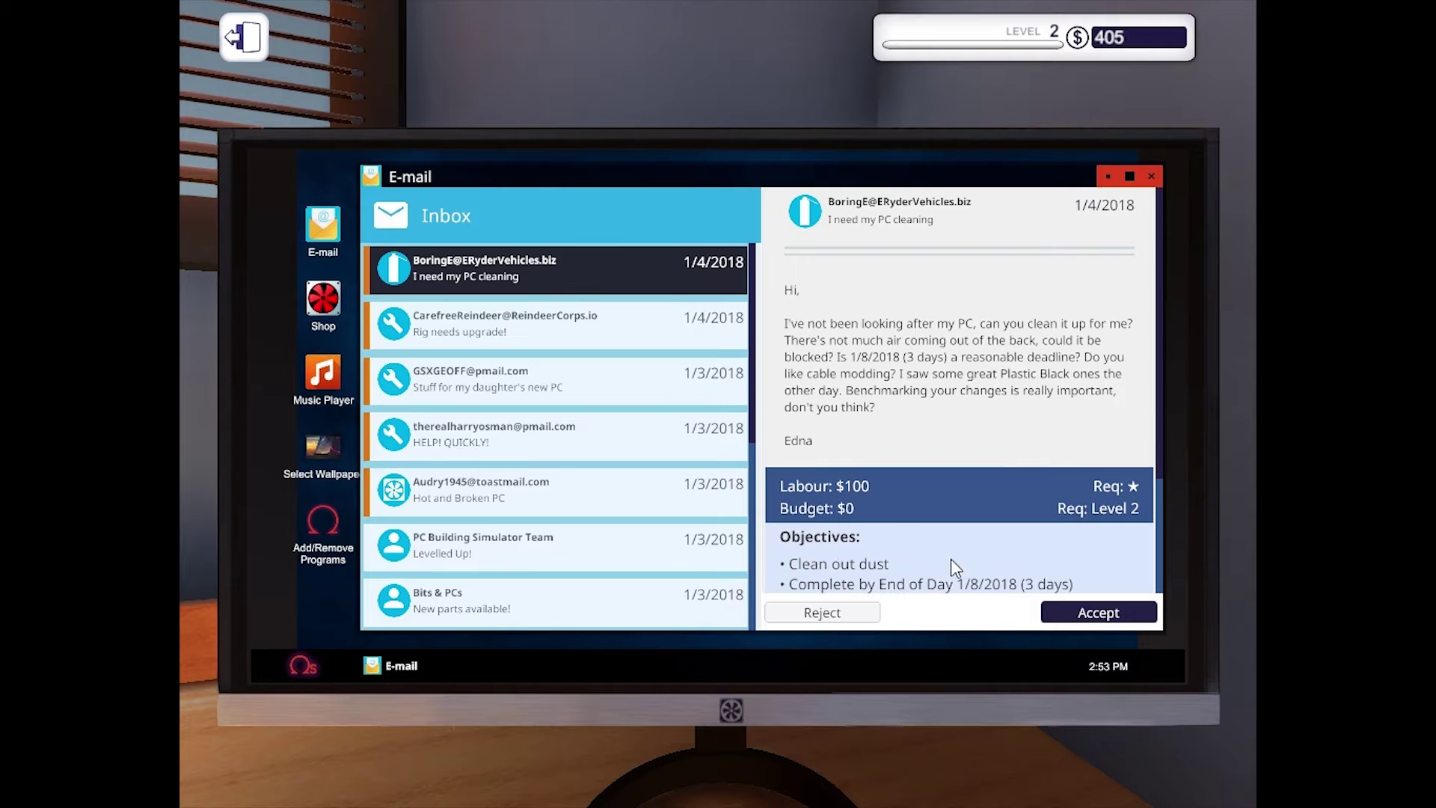
pyautogui.click(1068, 616)
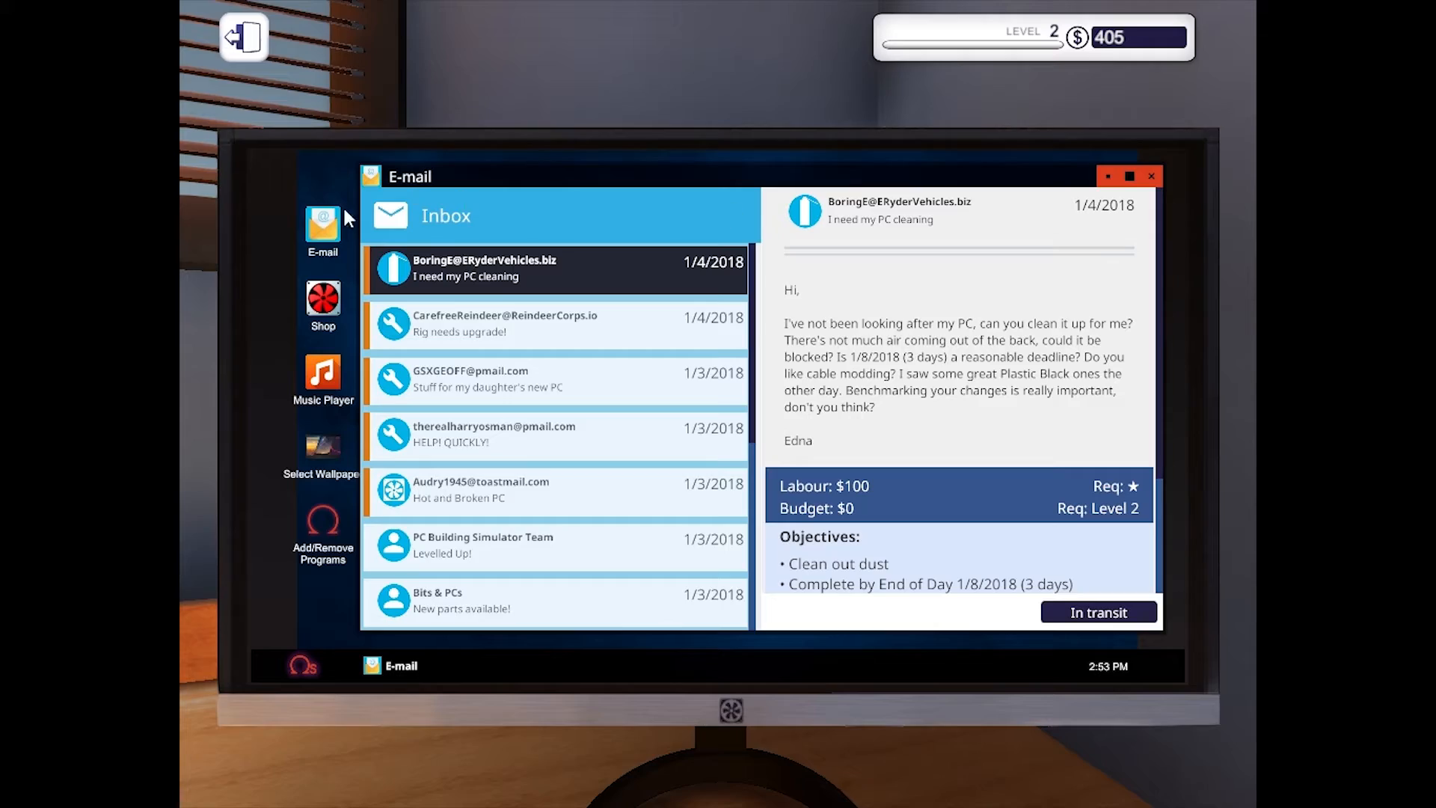
pyautogui.click(234, 22)
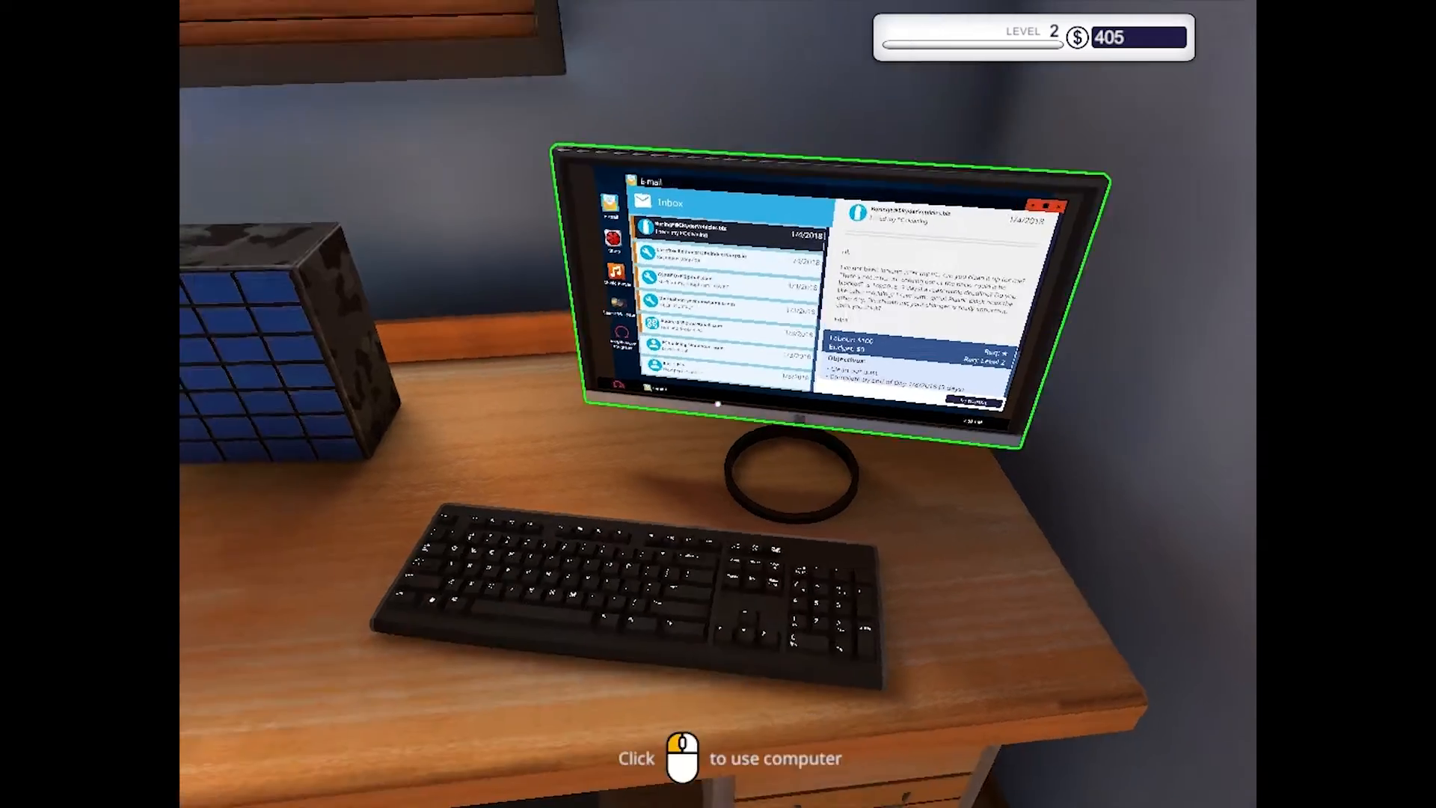
# Bring the daughter's upgrade PC onto the workbench and remove its side panel.
pyautogui.press('w')
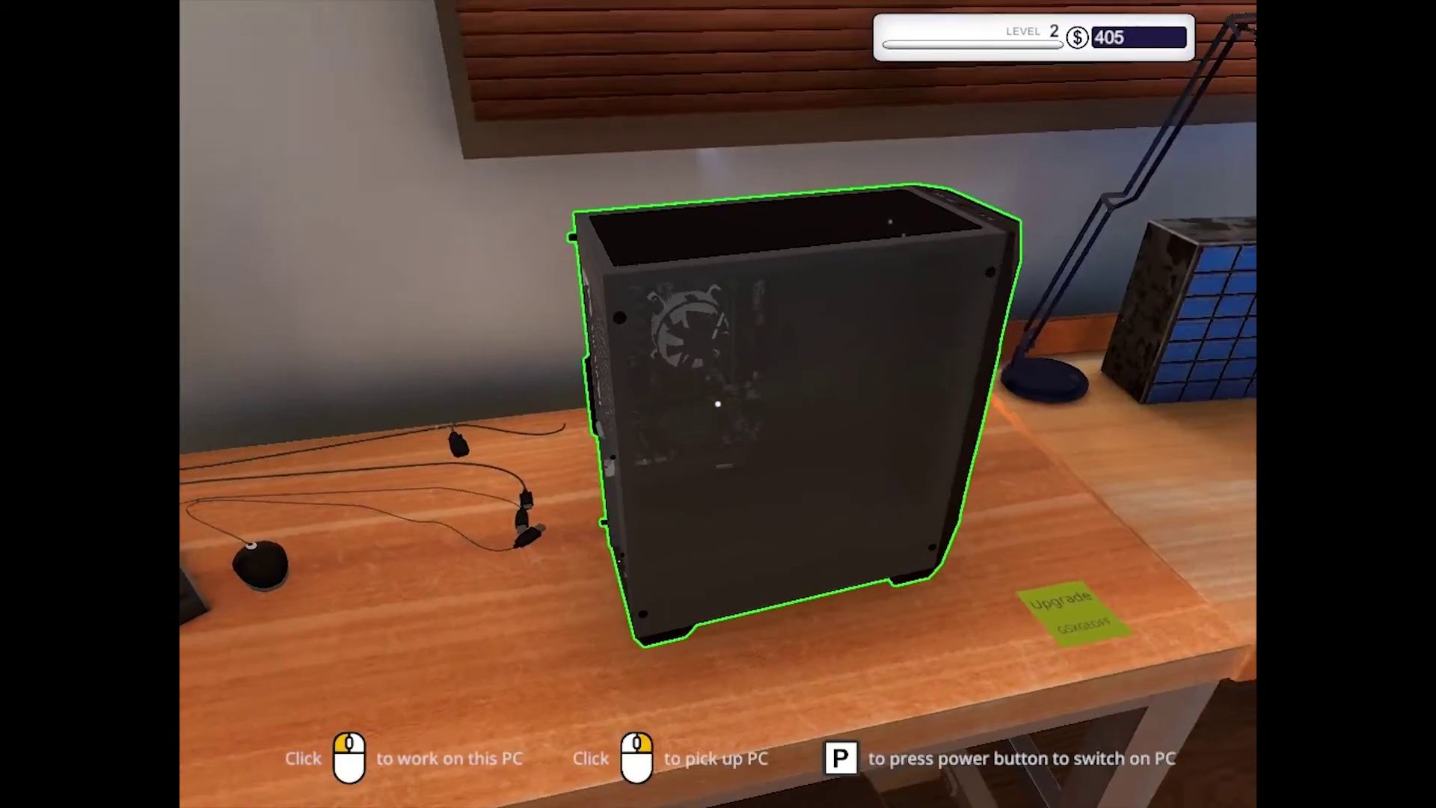
pyautogui.click(718, 405)
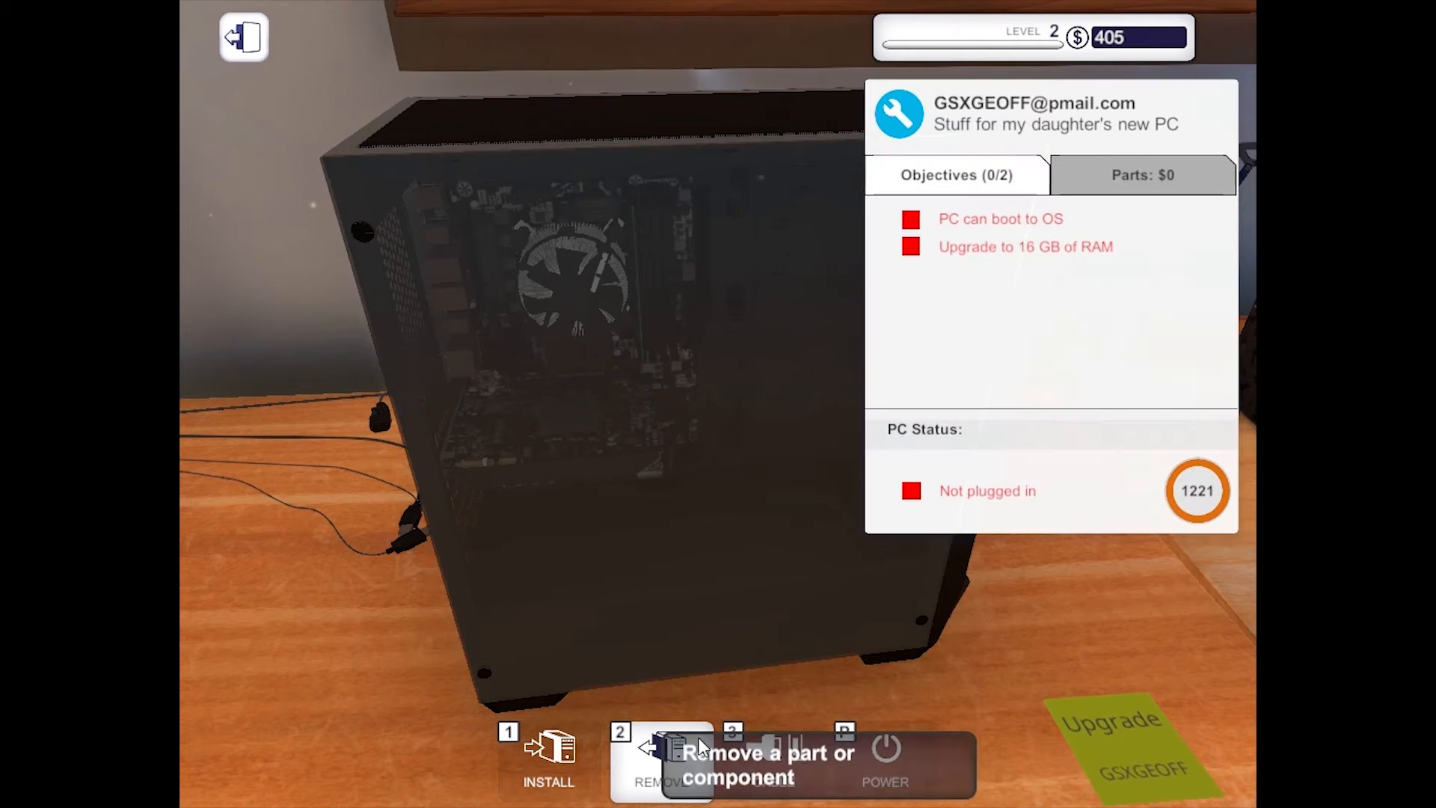
pyautogui.click(671, 755)
pyautogui.click(643, 513)
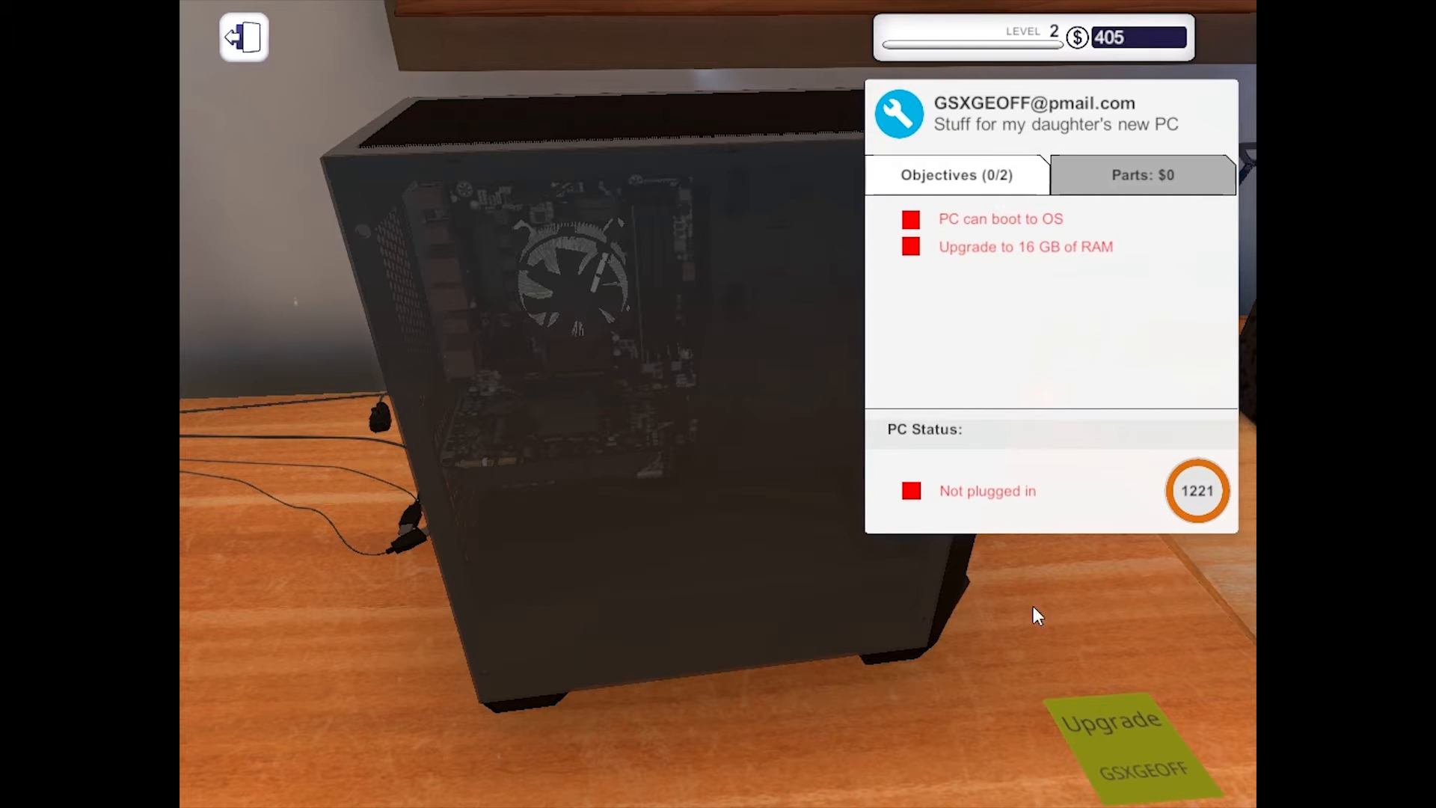
pyautogui.moveTo(1037, 617); pyautogui.dragTo(646, 271)
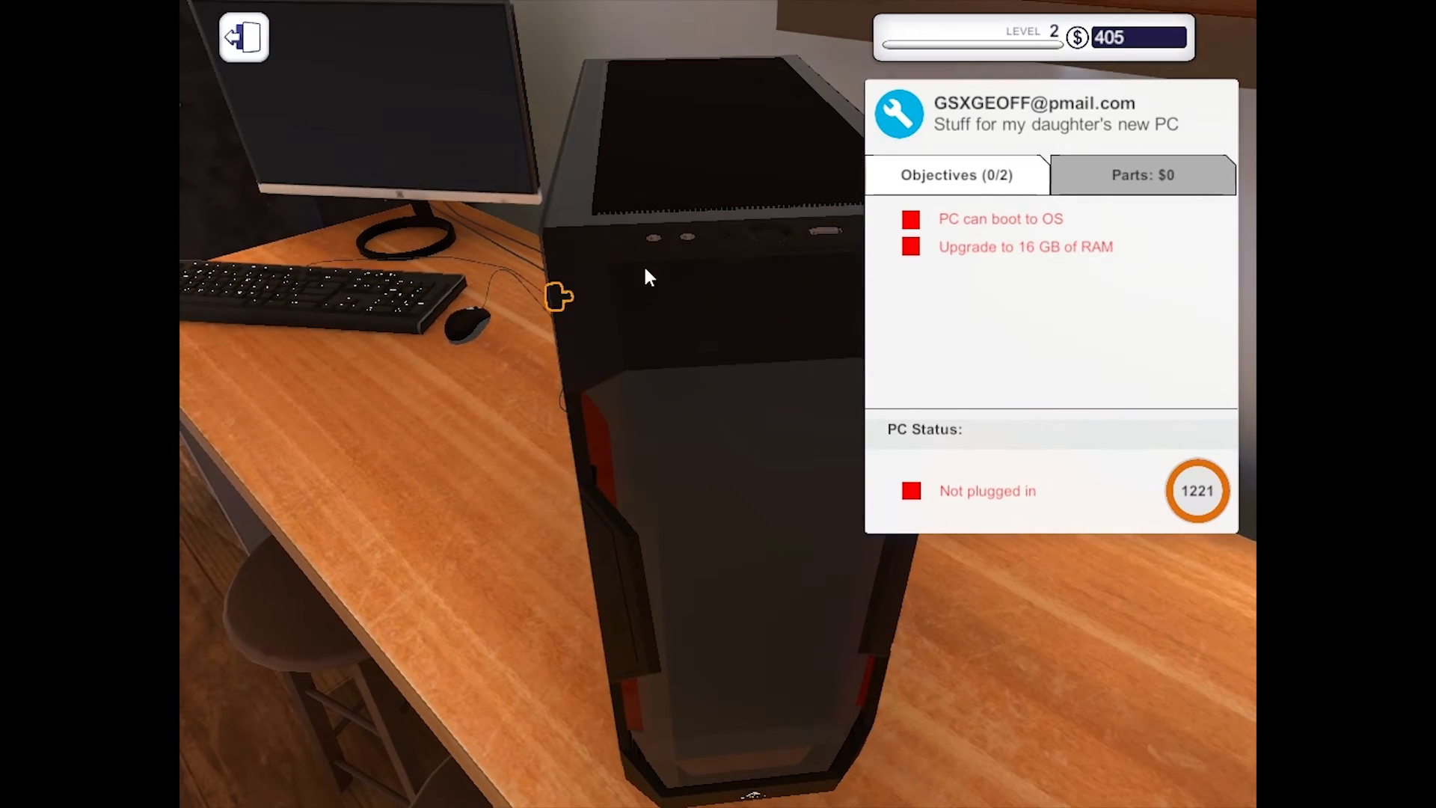
pyautogui.click(558, 293)
pyautogui.moveTo(1010, 547); pyautogui.dragTo(705, 356)
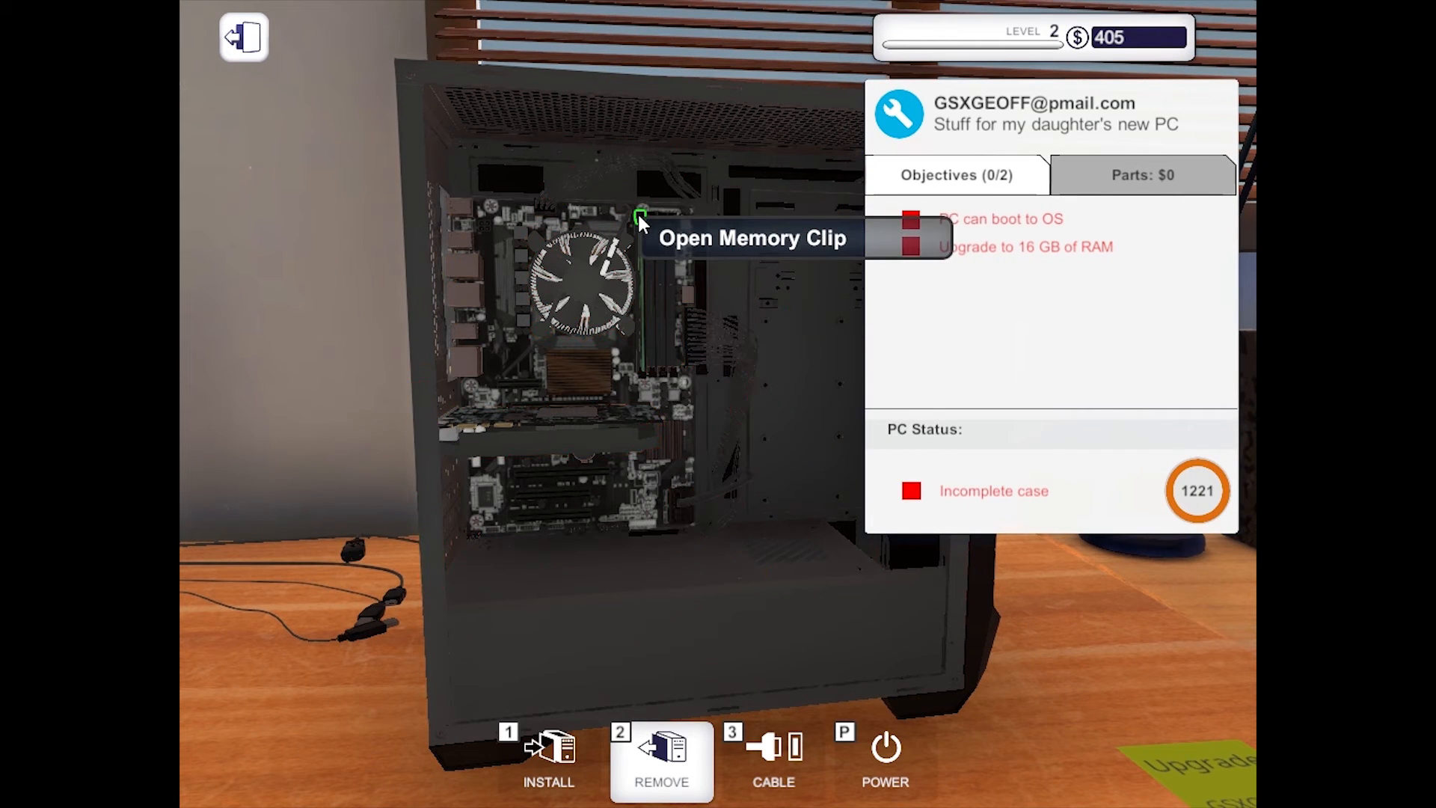
# Release both memory clips and pull the old RAM stick from the motherboard.
pyautogui.click(638, 211)
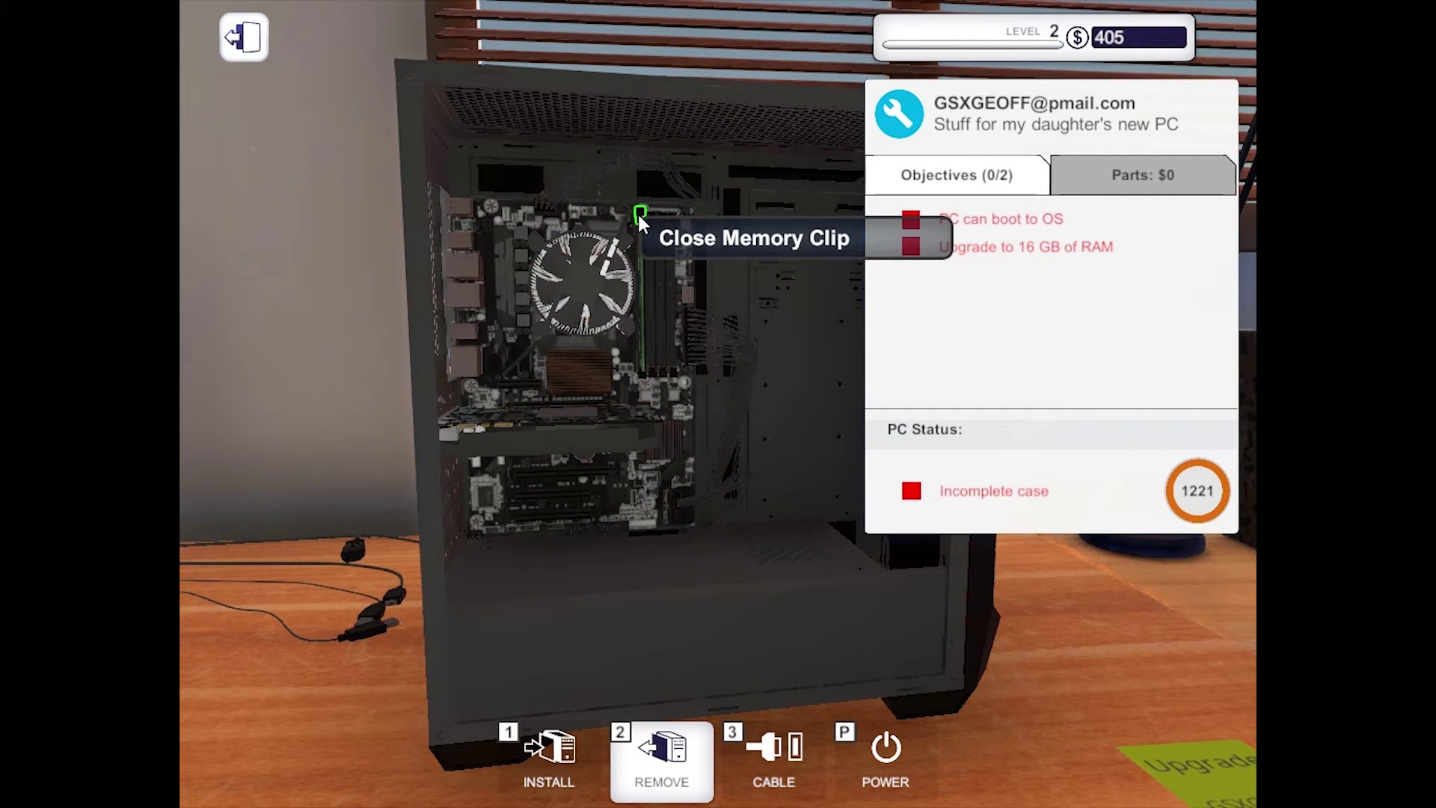
pyautogui.click(642, 370)
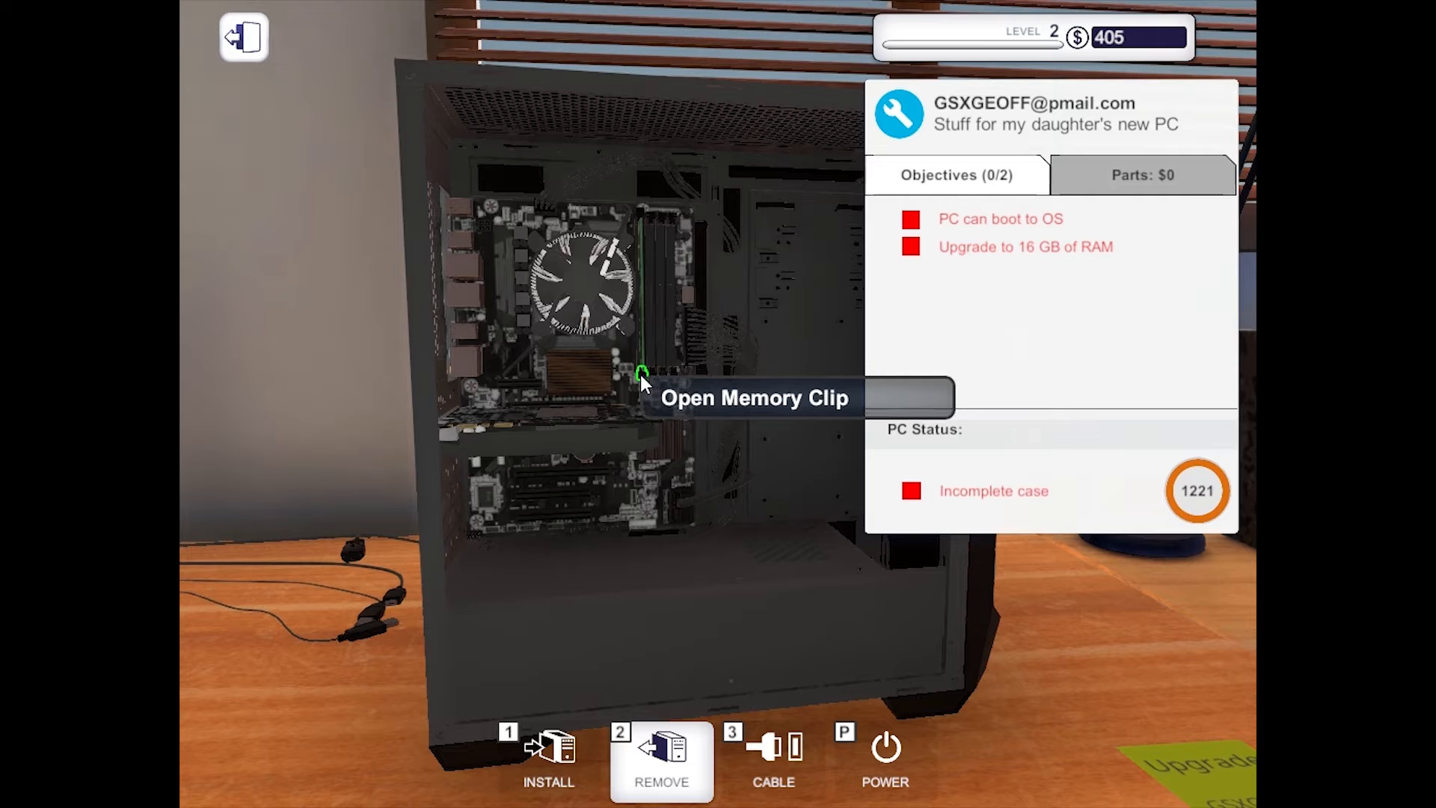
pyautogui.click(641, 316)
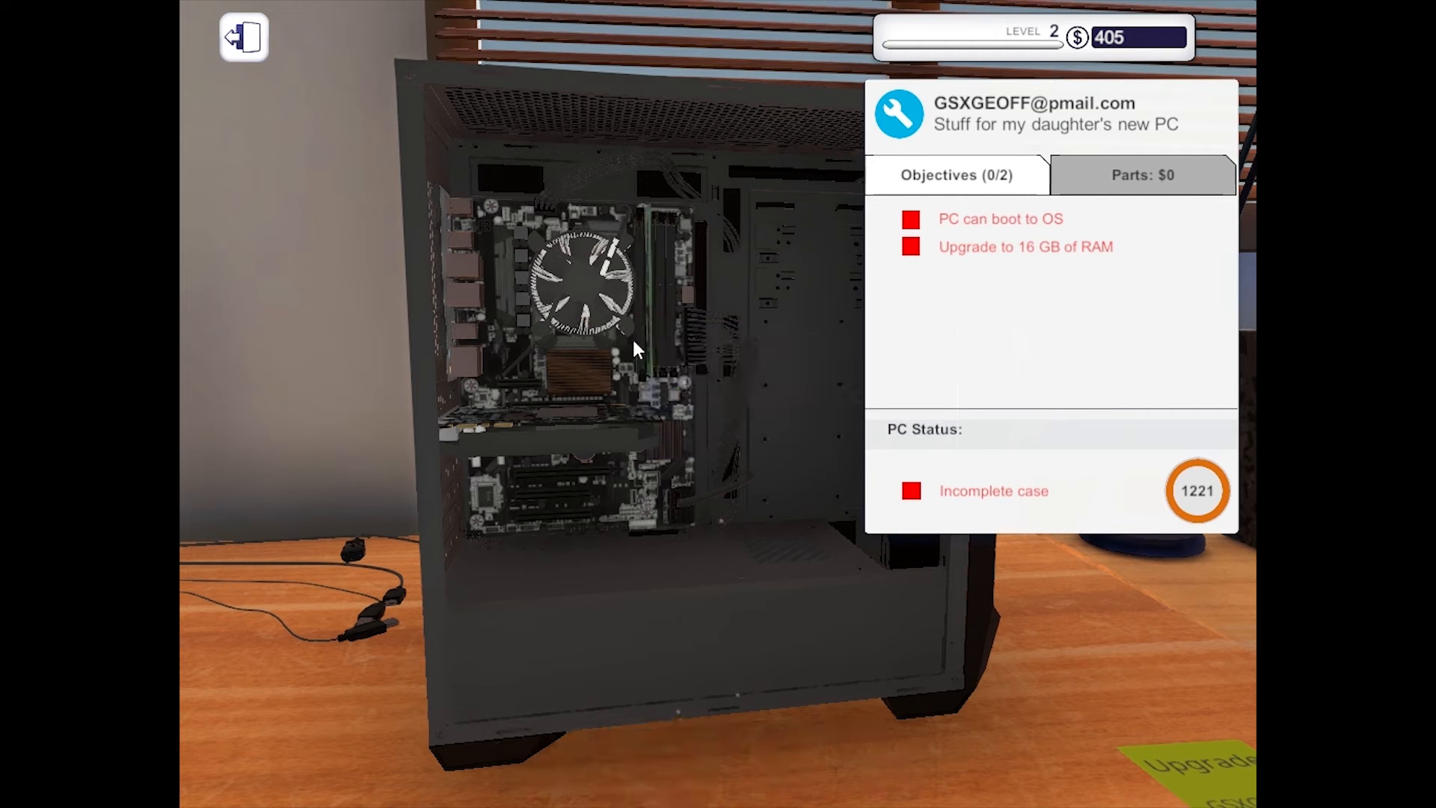
# Check the job's budget, then take a Mortoni Value Supreme 4 GB module from inventory.
pyautogui.click(555, 755)
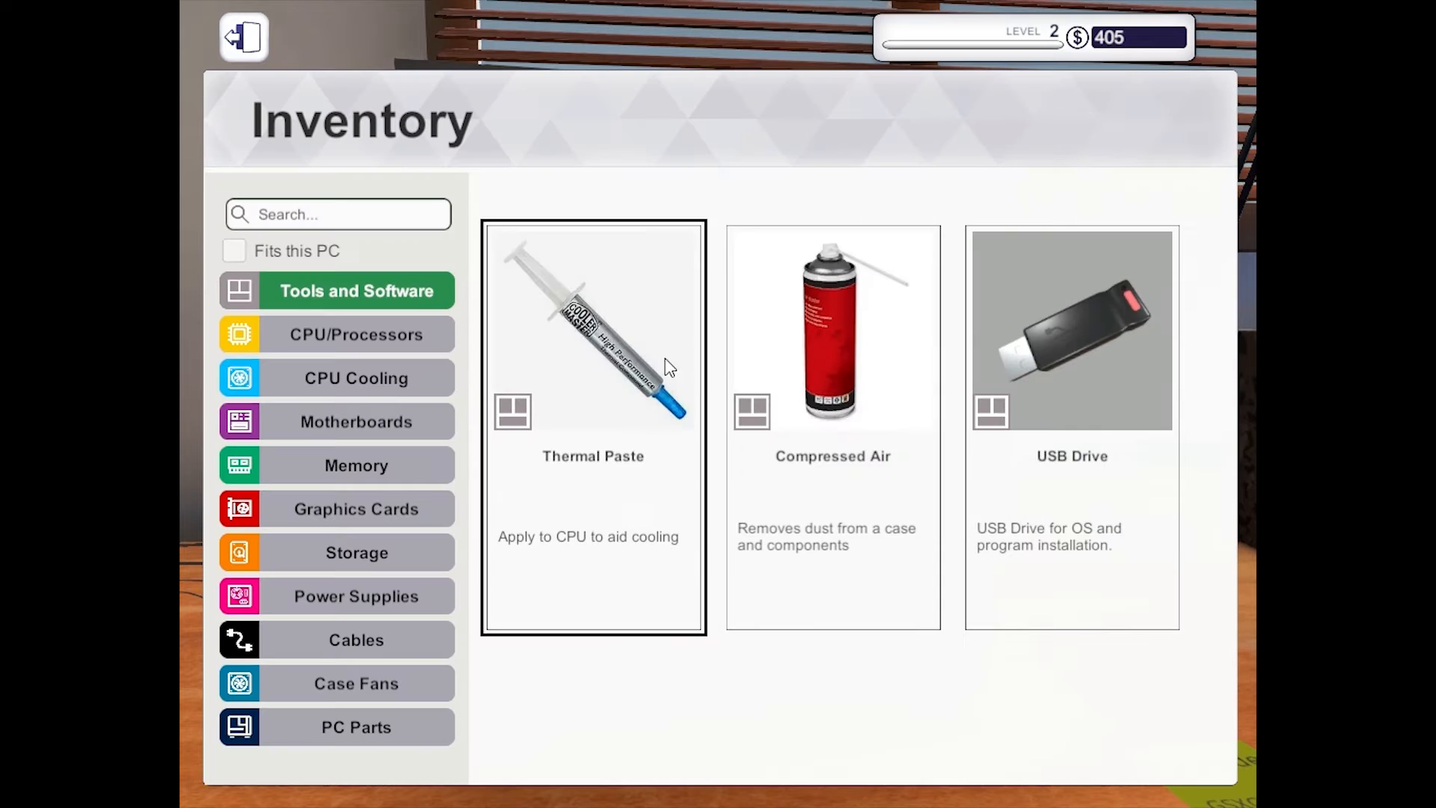
pyautogui.click(242, 36)
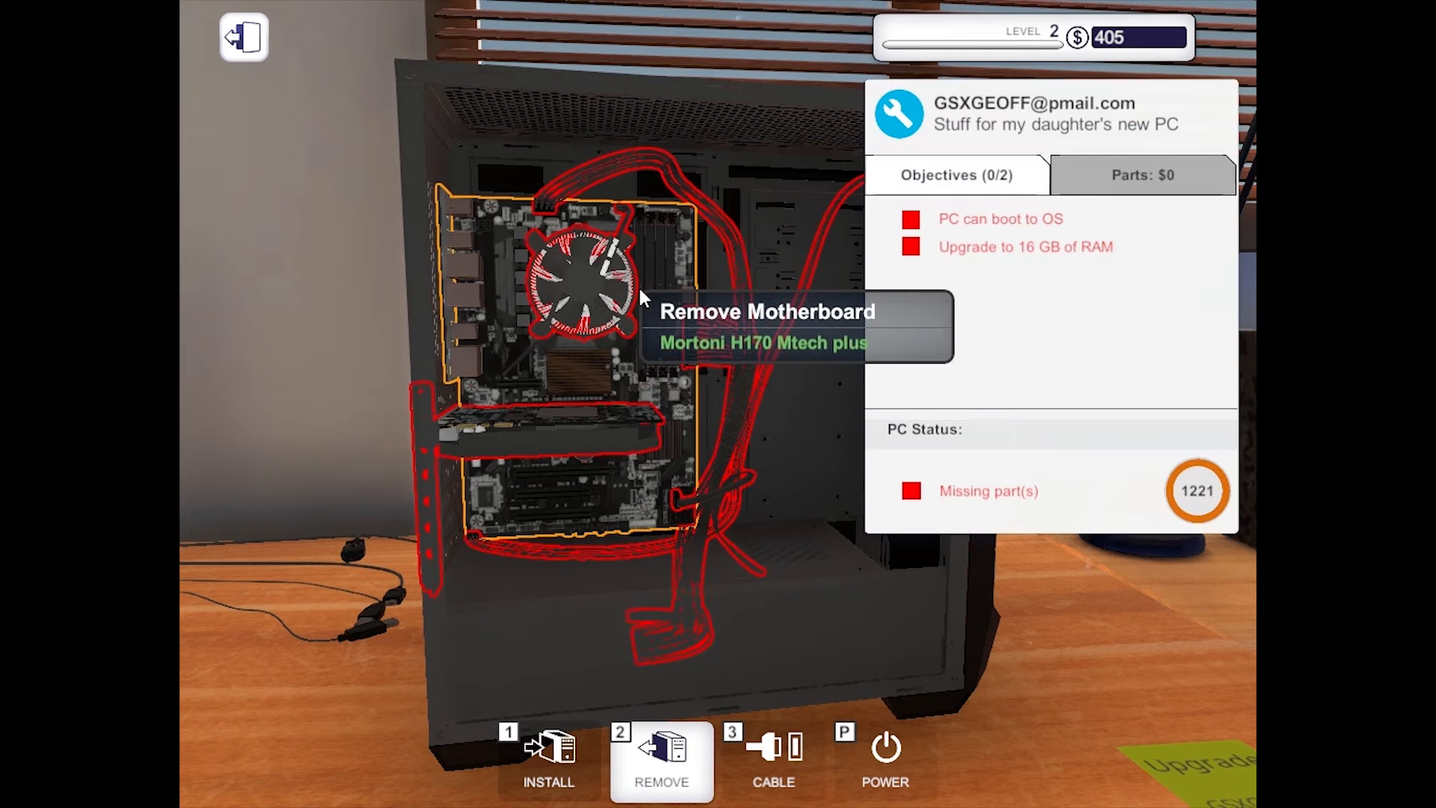
pyautogui.click(1152, 177)
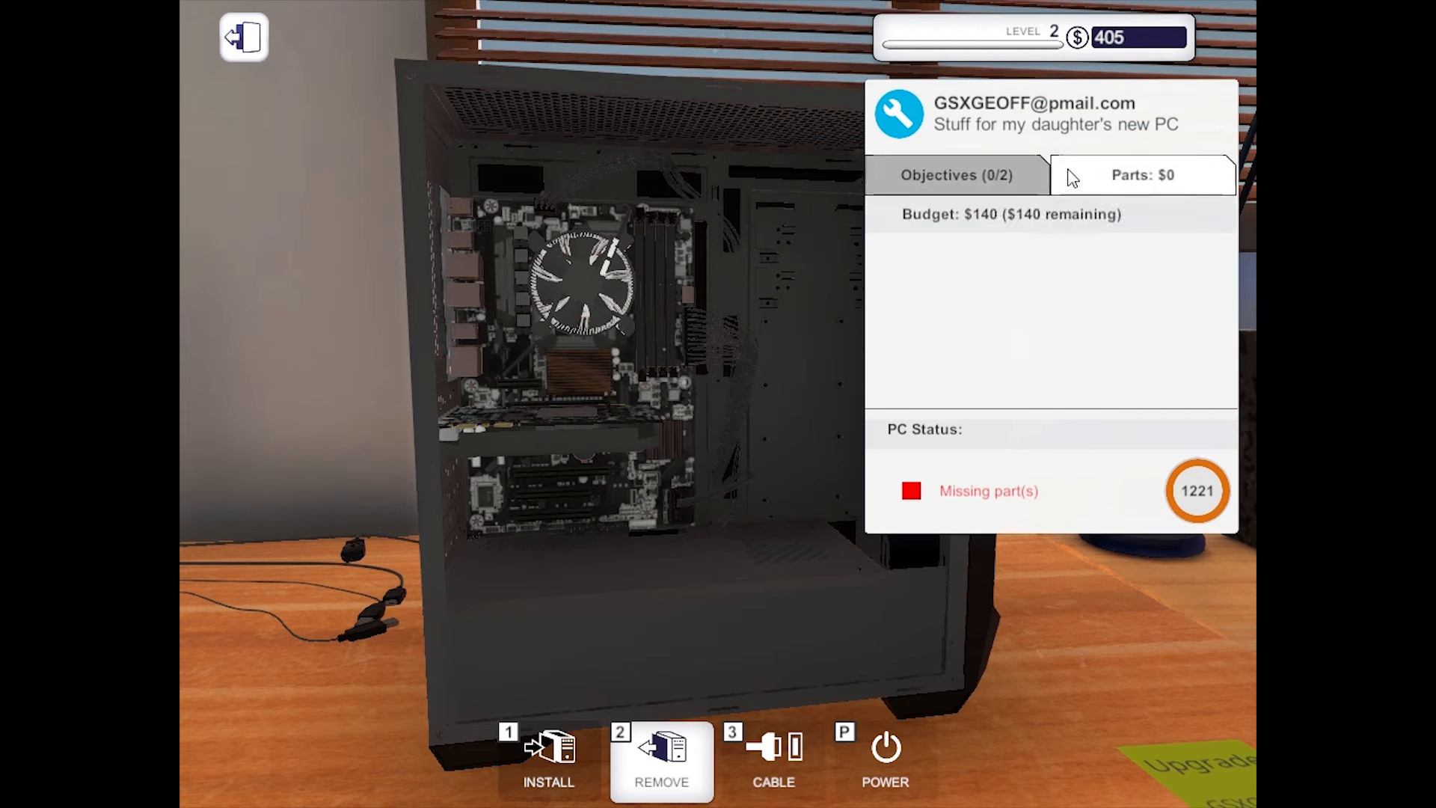
pyautogui.click(548, 767)
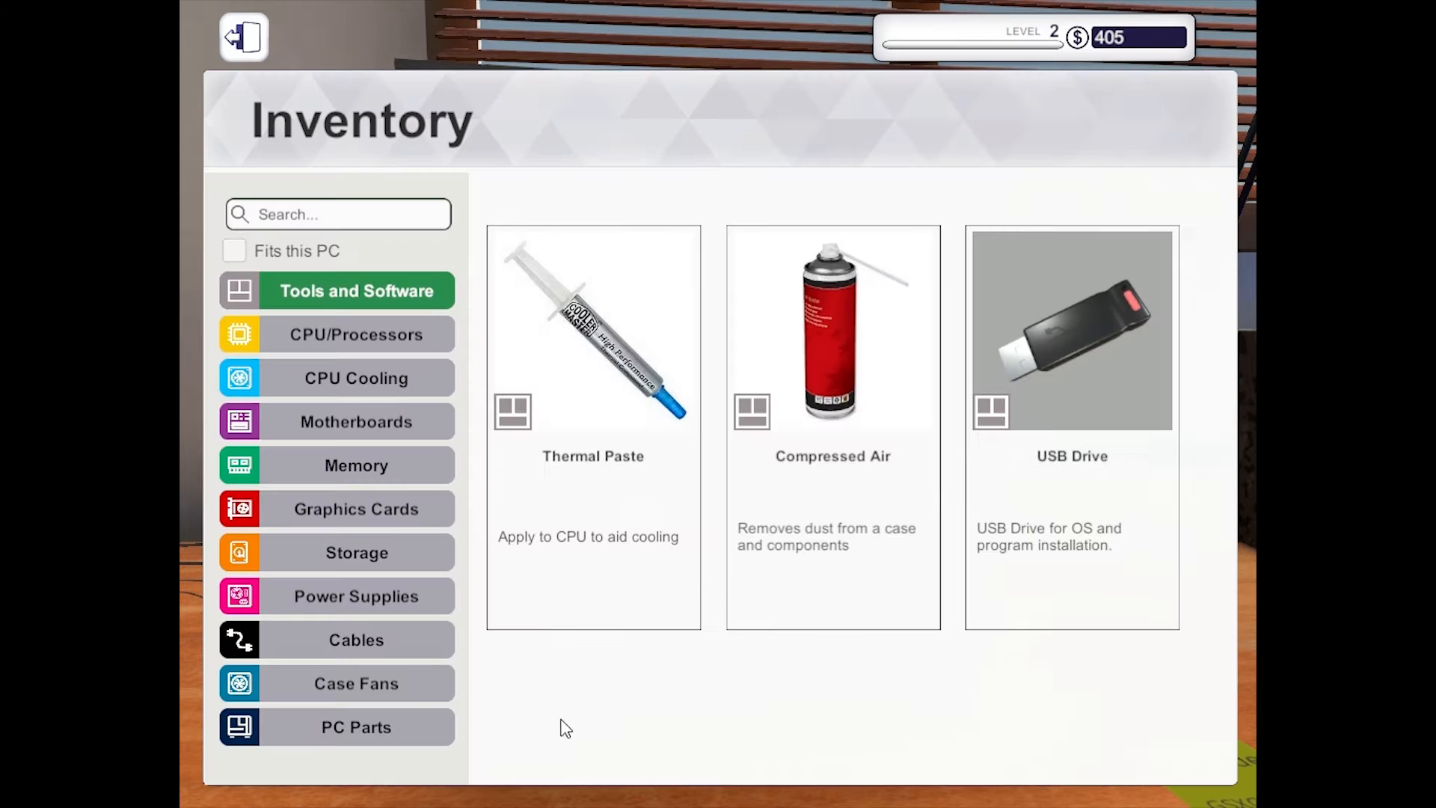
pyautogui.click(382, 471)
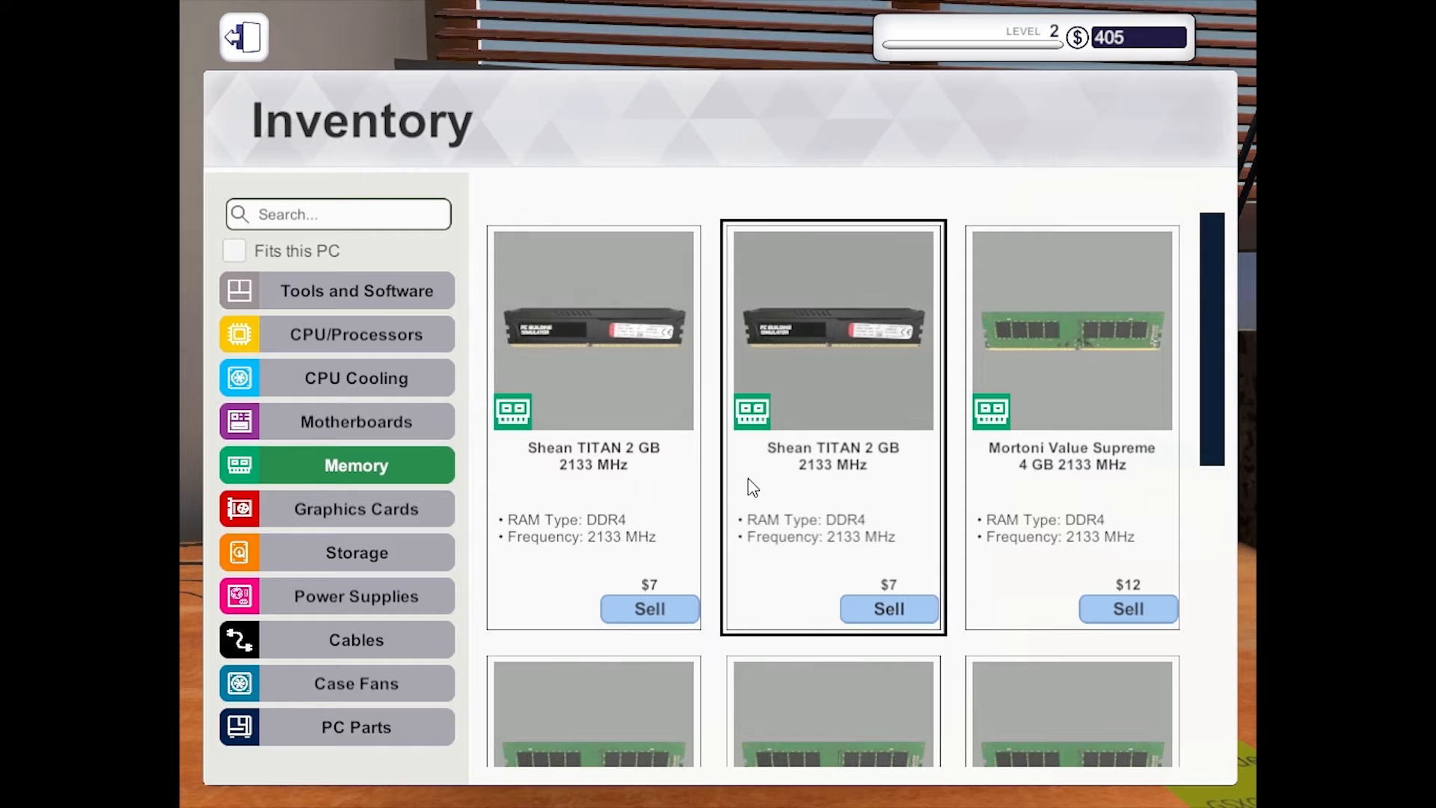
pyautogui.scroll(-2, 808, 501)
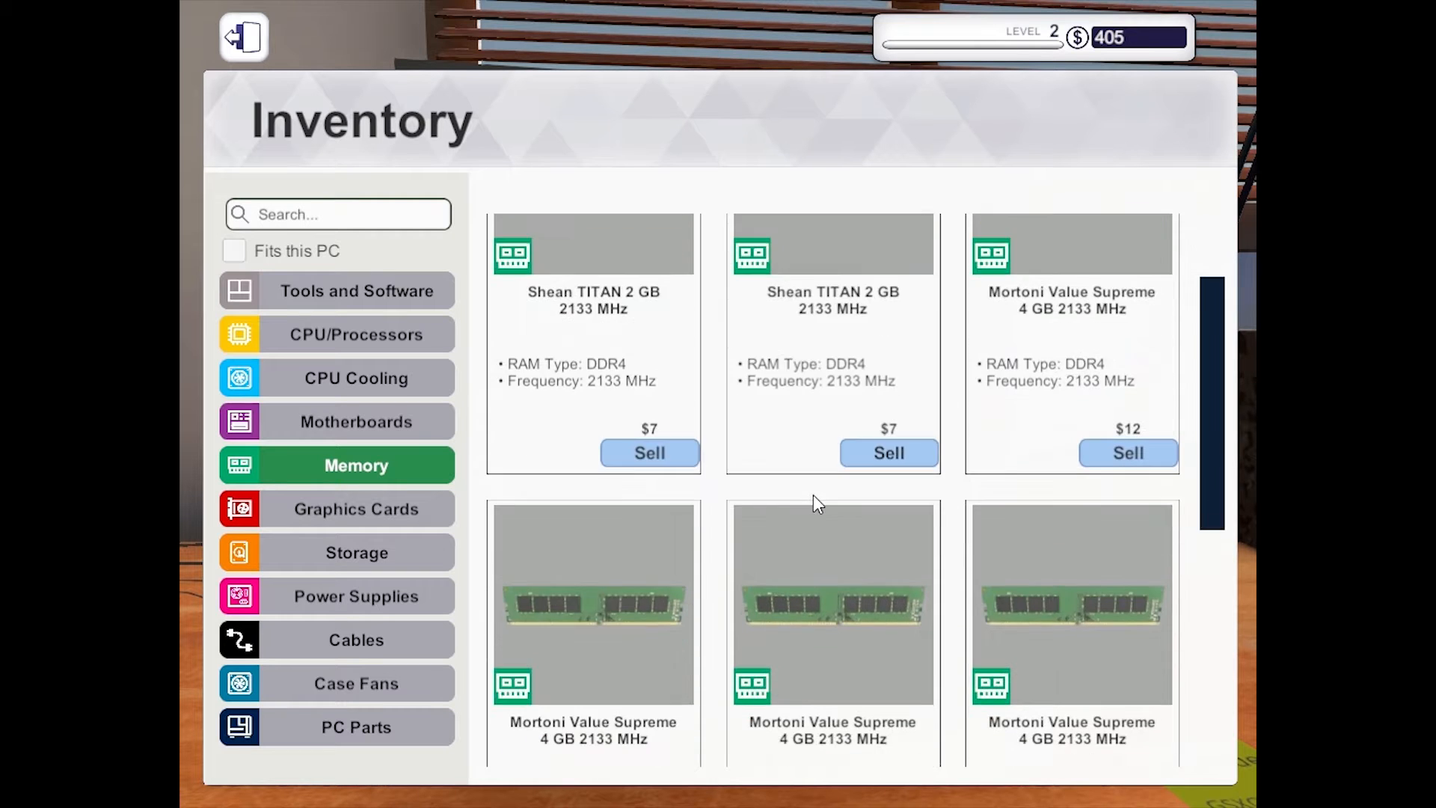
pyautogui.scroll(-3, 814, 495)
pyautogui.scroll(-1, 801, 492)
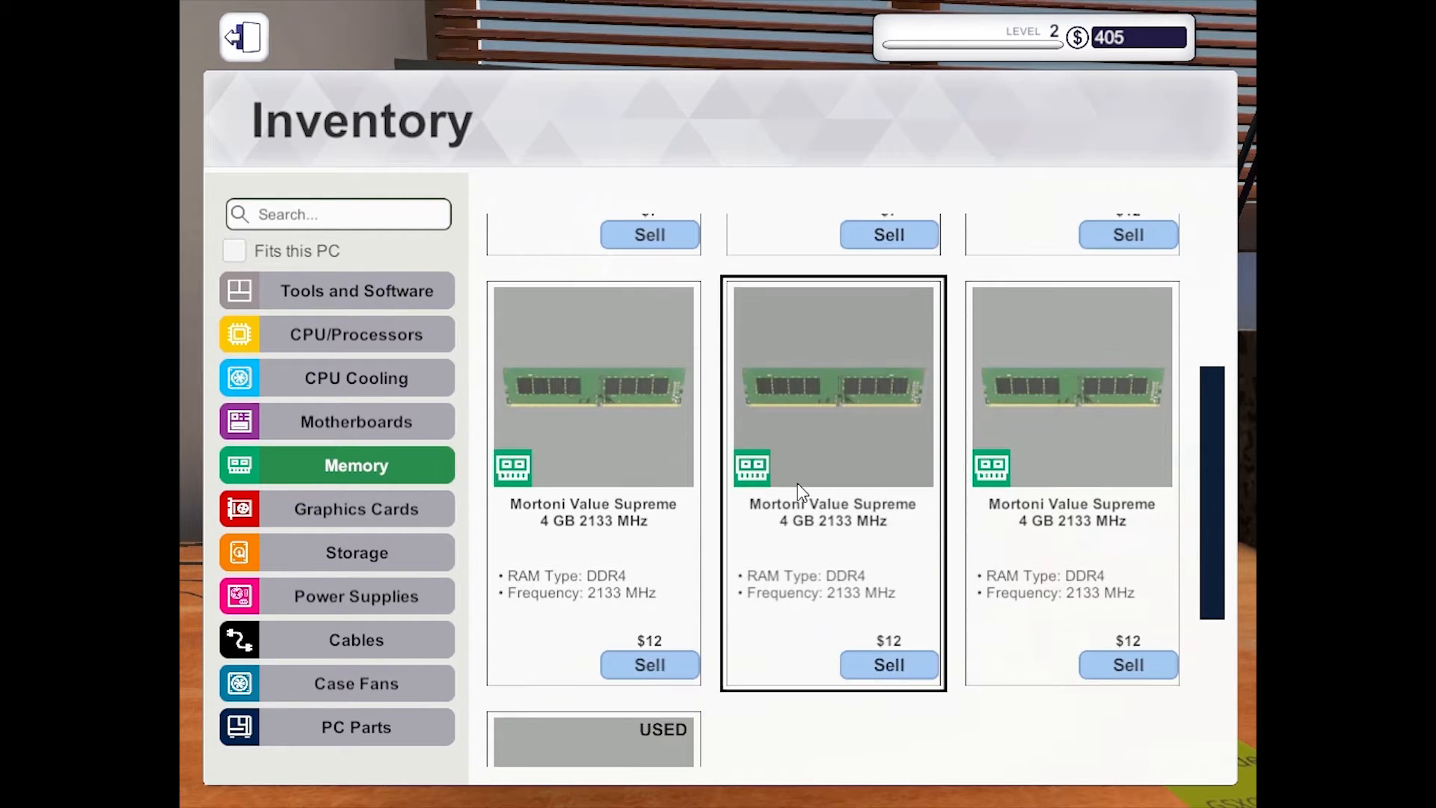
pyautogui.scroll(-2, 800, 458)
pyautogui.scroll(-1, 803, 477)
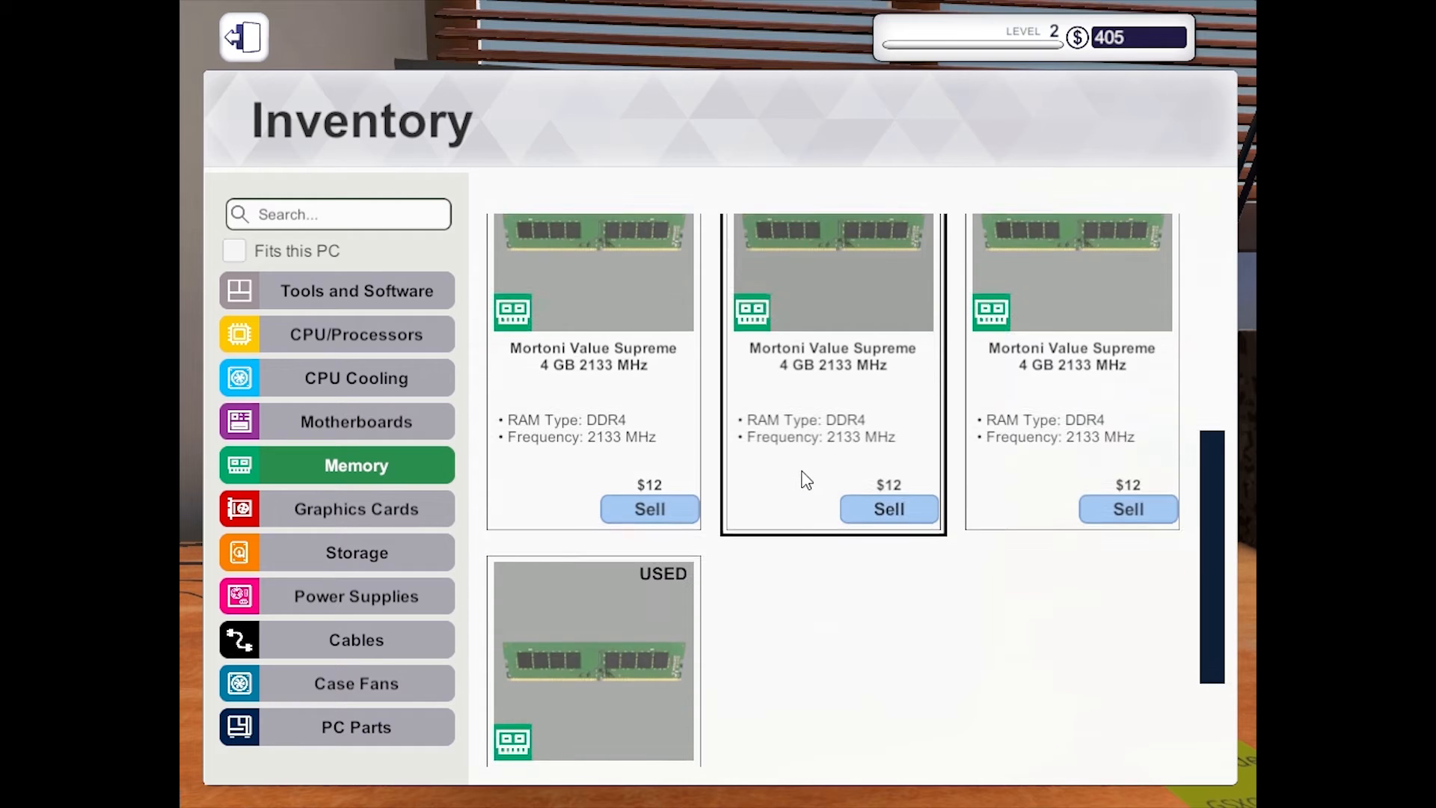
pyautogui.scroll(-3, 807, 470)
pyautogui.scroll(-1, 808, 471)
pyautogui.scroll(3, 804, 477)
pyautogui.scroll(3, 793, 463)
pyautogui.scroll(2, 796, 461)
pyautogui.scroll(-1, 804, 469)
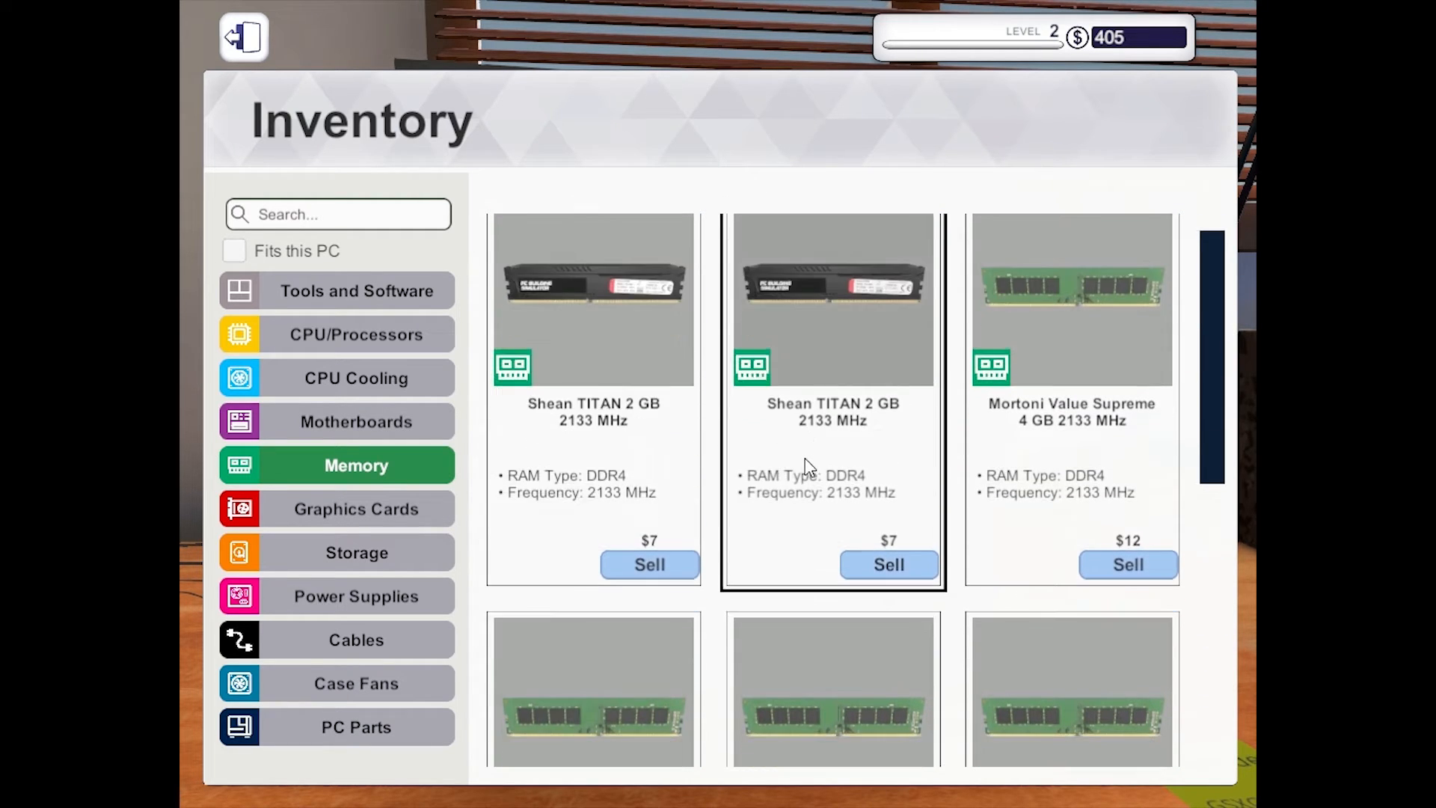
pyautogui.scroll(-1, 808, 466)
pyautogui.scroll(-1, 810, 463)
pyautogui.scroll(-1, 810, 462)
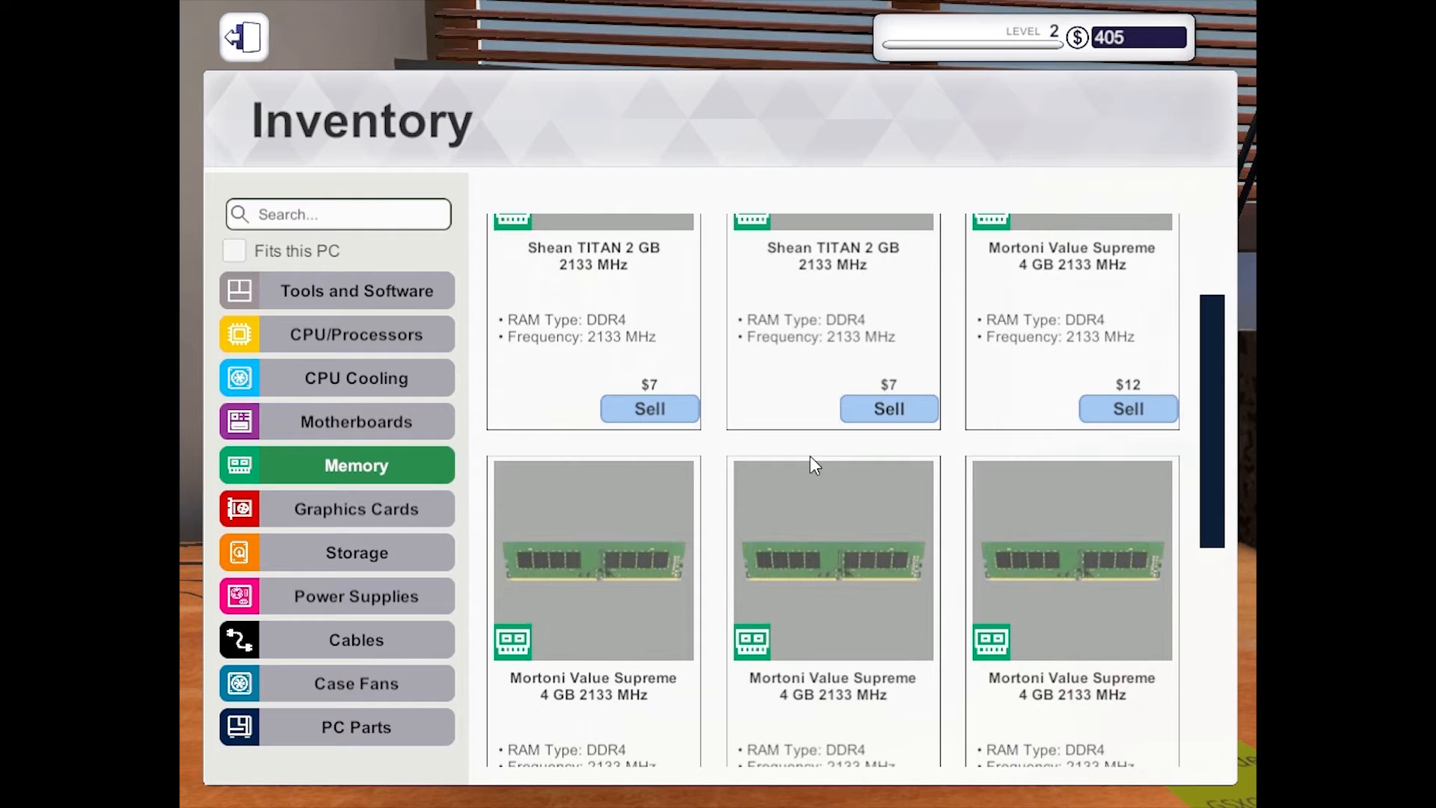
pyautogui.scroll(-1, 811, 463)
pyautogui.scroll(-2, 811, 455)
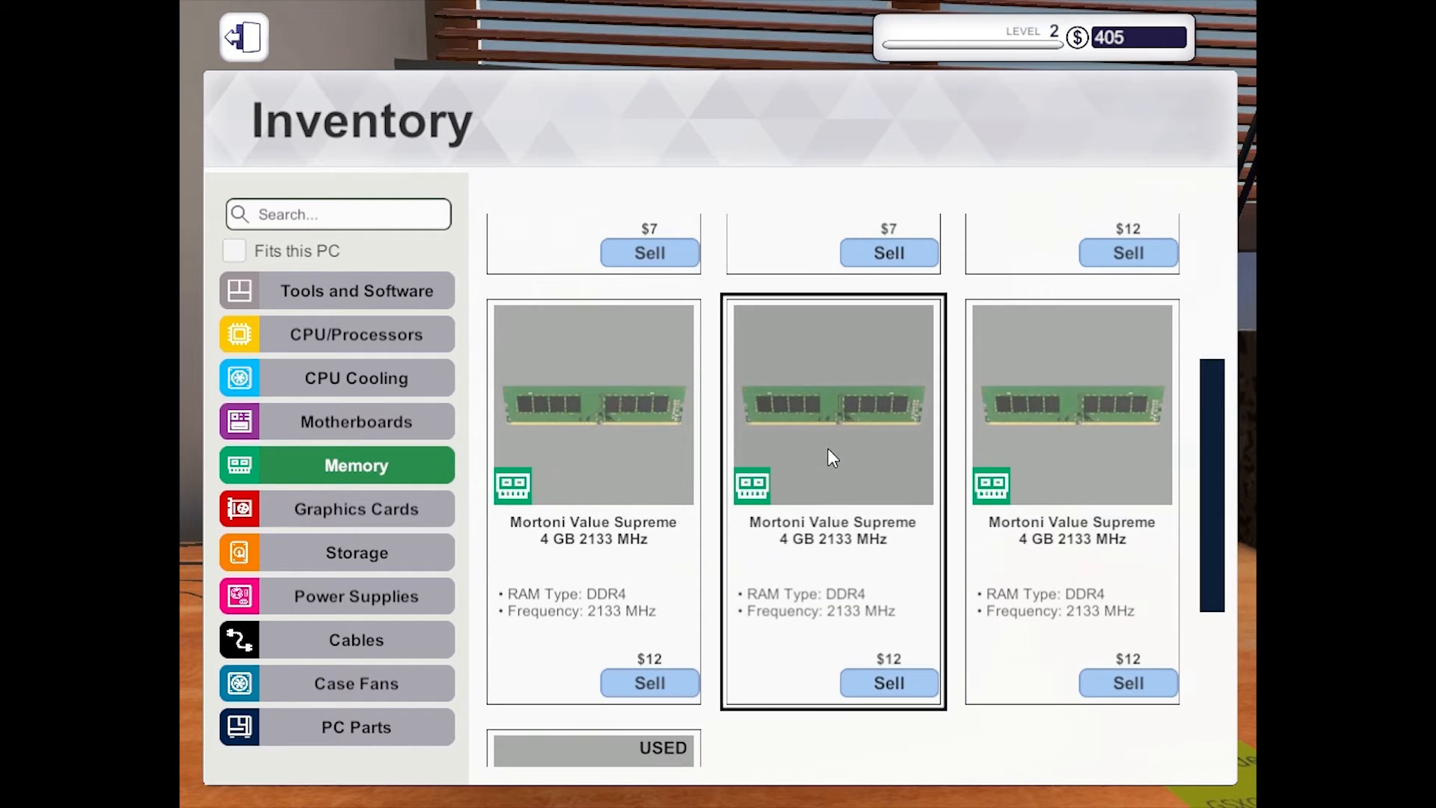
pyautogui.click(841, 443)
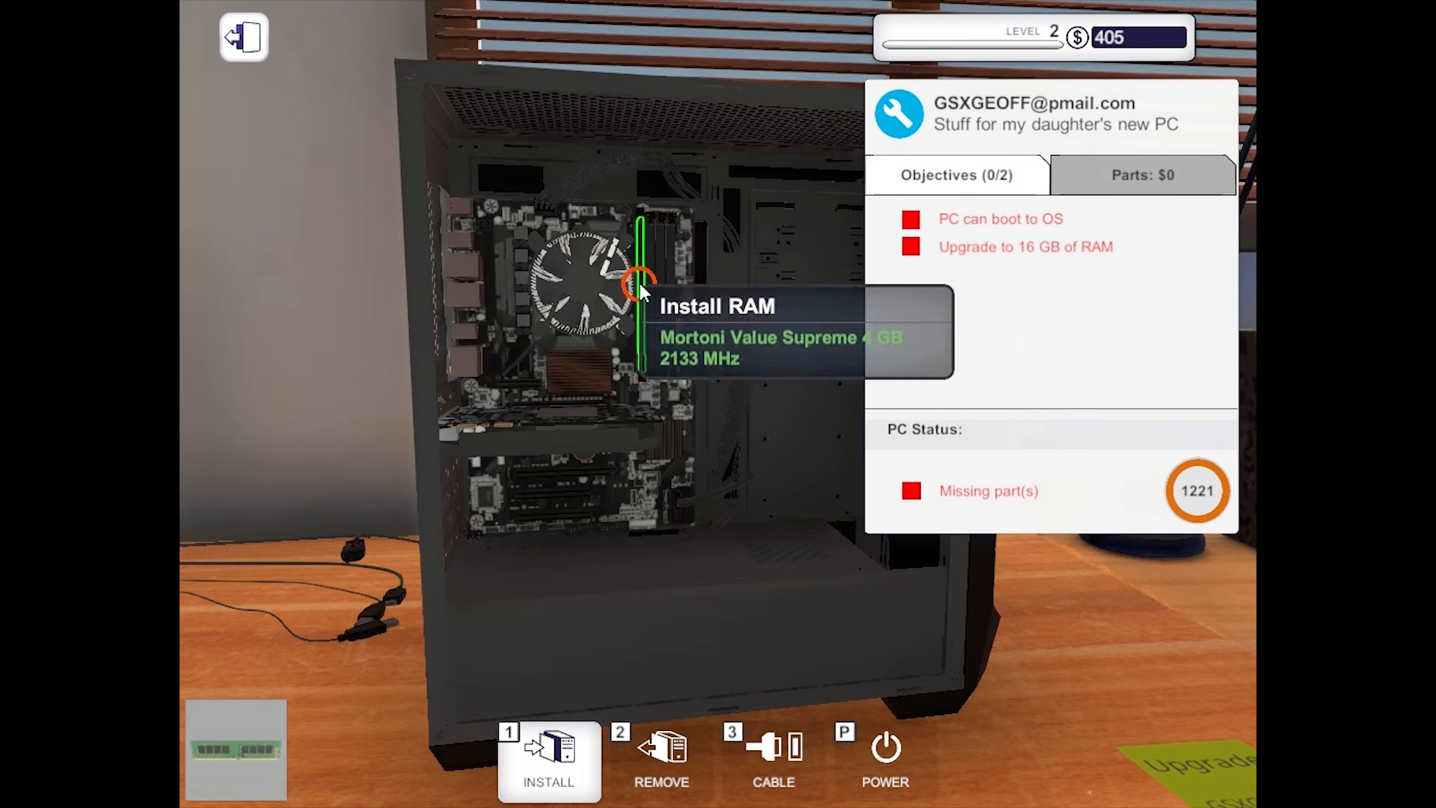
# Install the first two Mortoni 4 GB sticks in the freed memory slots.
pyautogui.click(640, 283)
pyautogui.press('2')
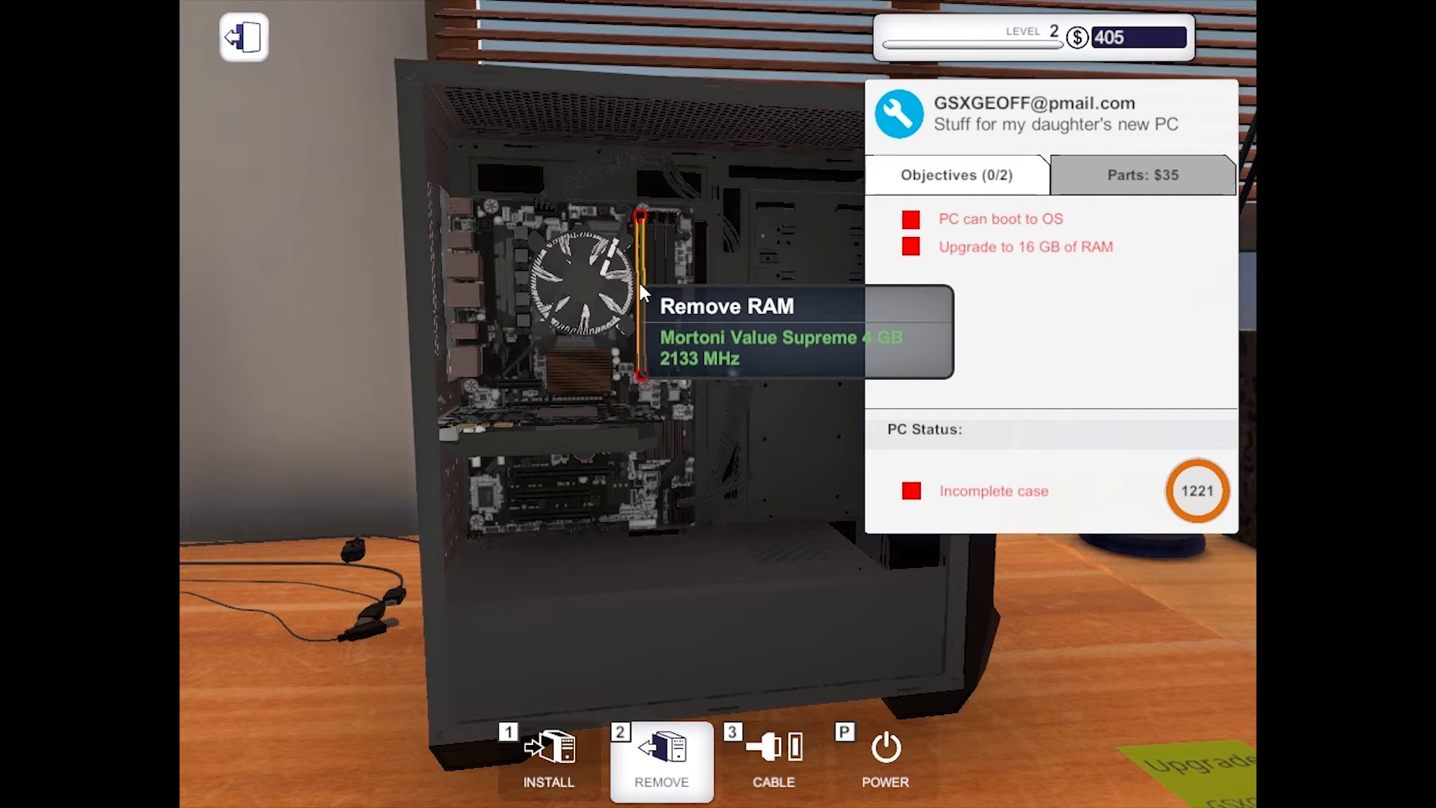
pyautogui.click(667, 217)
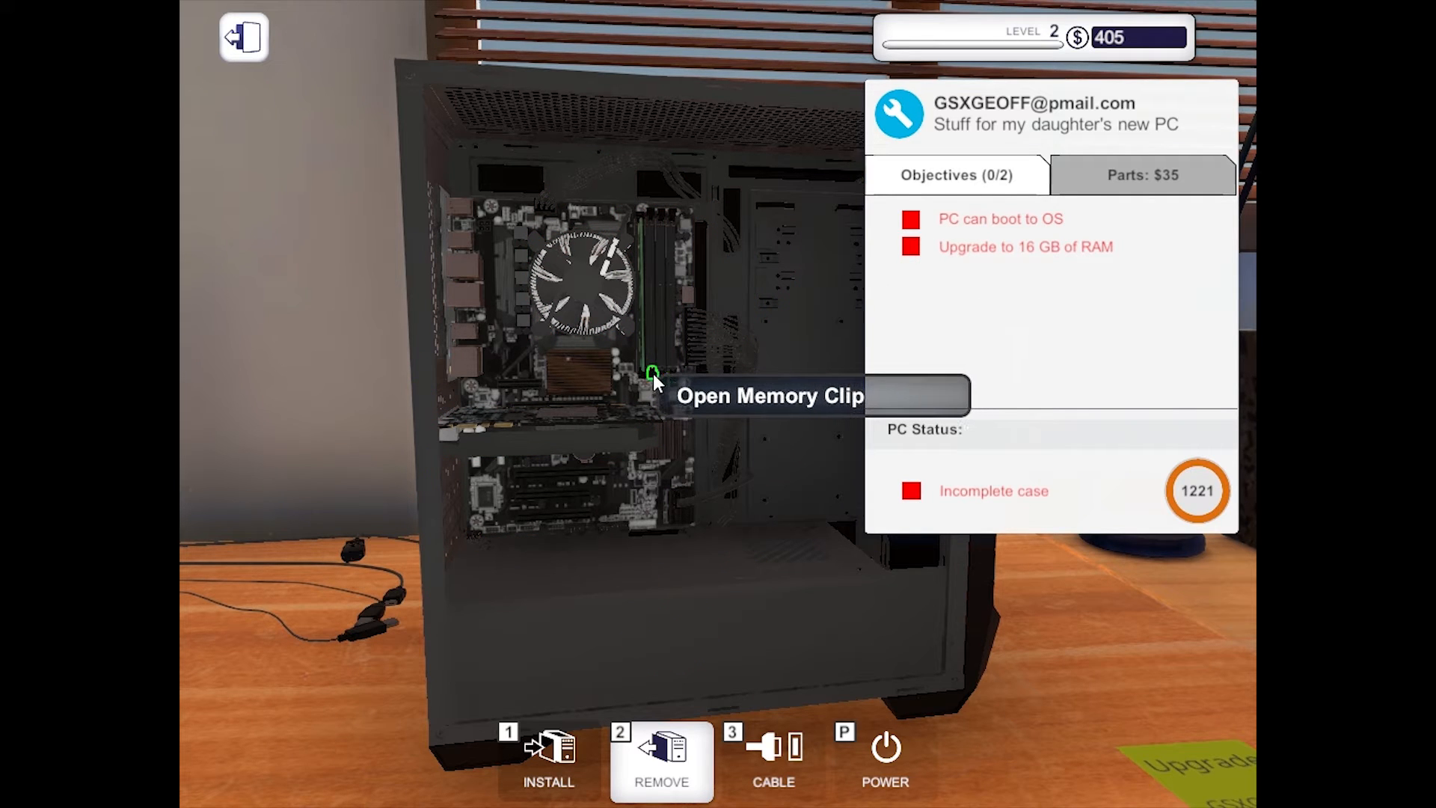
pyautogui.click(650, 376)
pyautogui.click(558, 730)
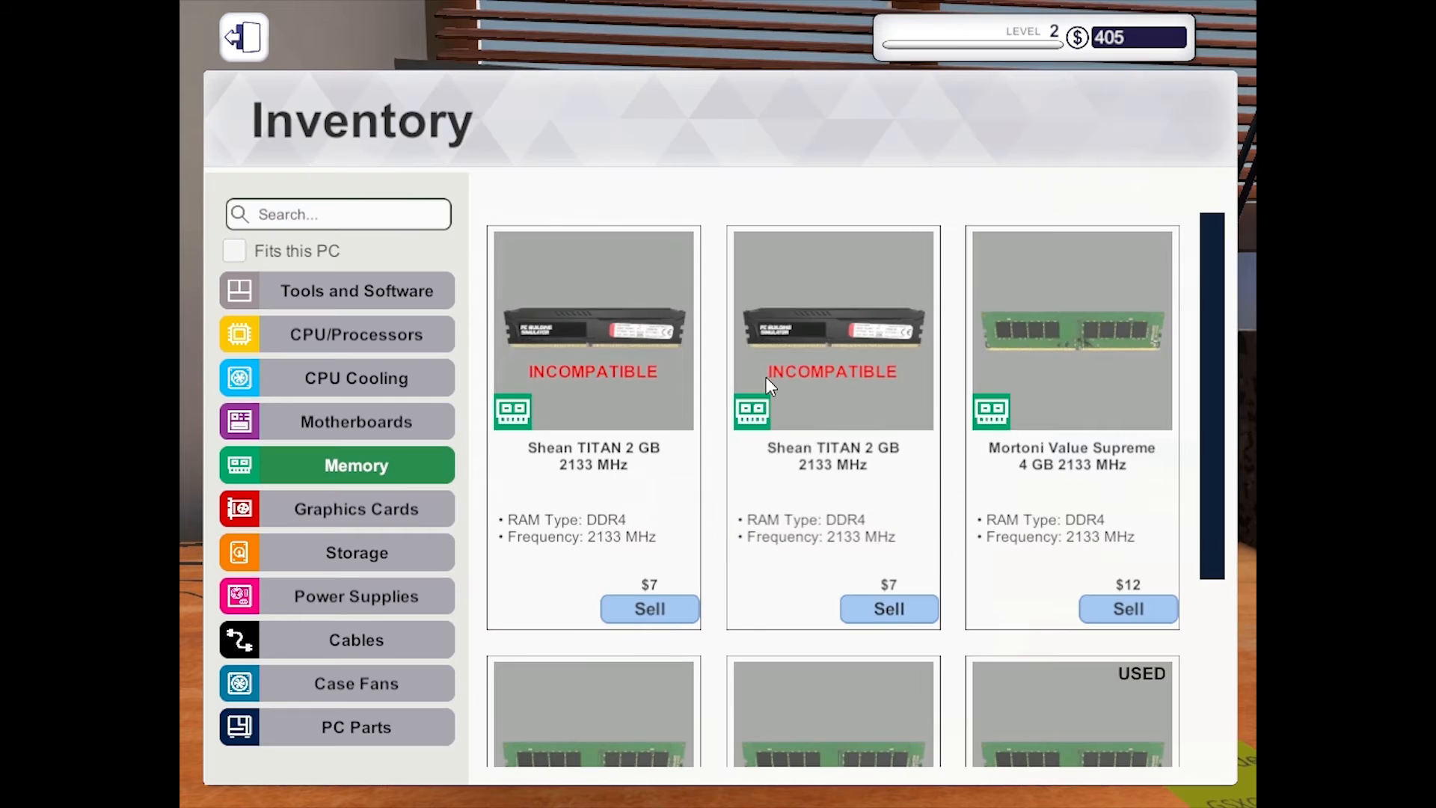
pyautogui.click(1038, 323)
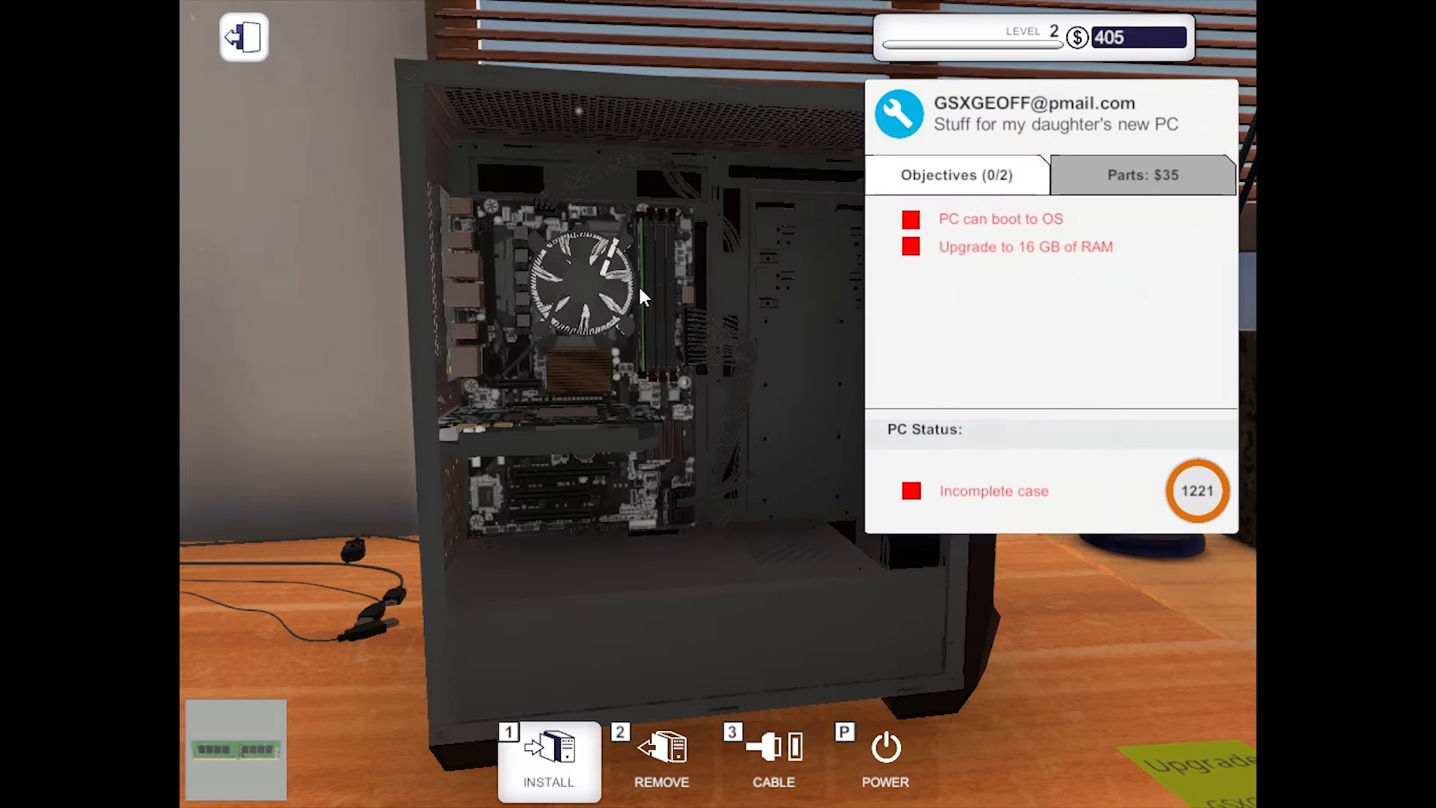
pyautogui.click(649, 285)
pyautogui.click(647, 337)
# Install the third and fourth Mortoni sticks, completing 16 GB, and review the $140 parts list.
pyautogui.click(542, 757)
pyautogui.click(1012, 362)
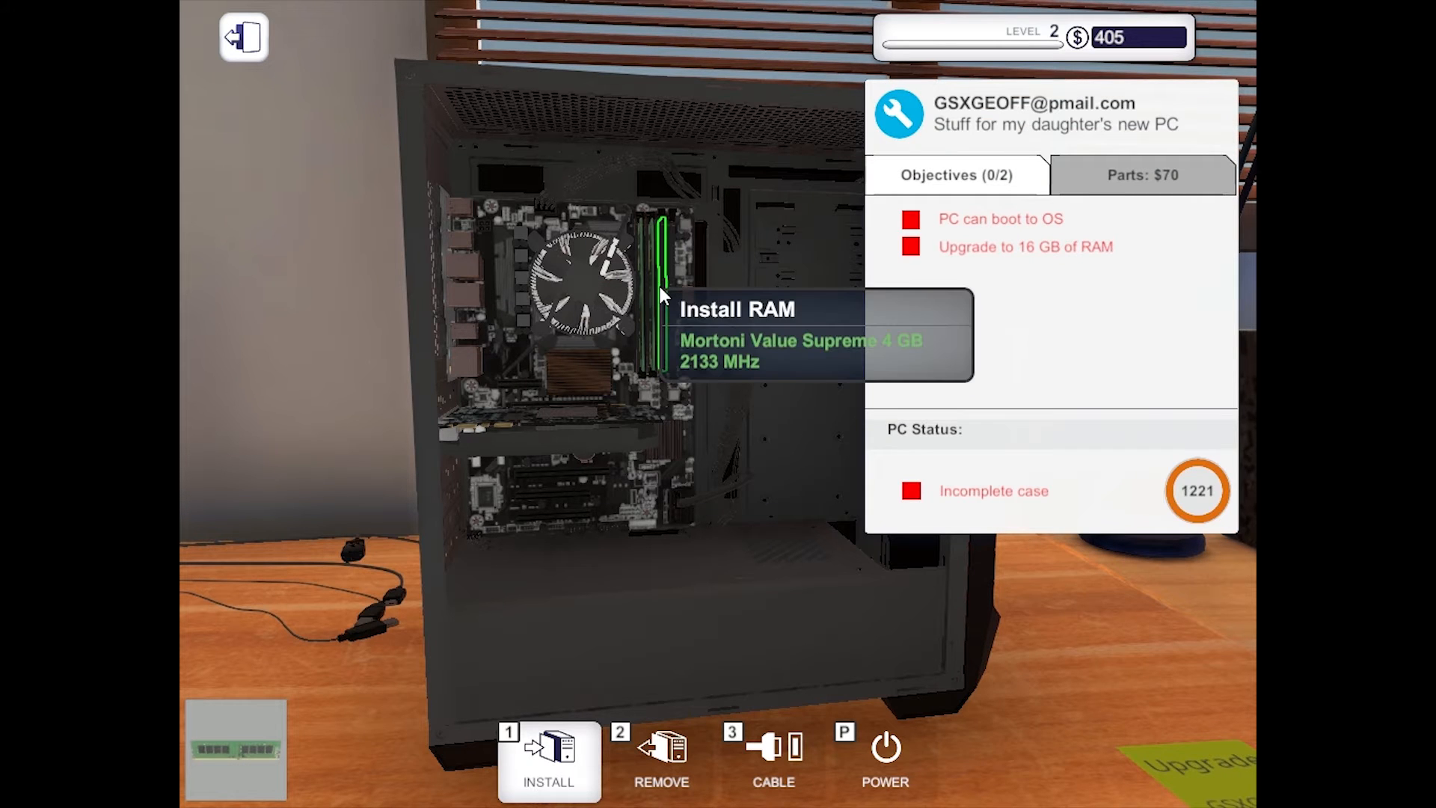
pyautogui.click(660, 287)
pyautogui.press('2')
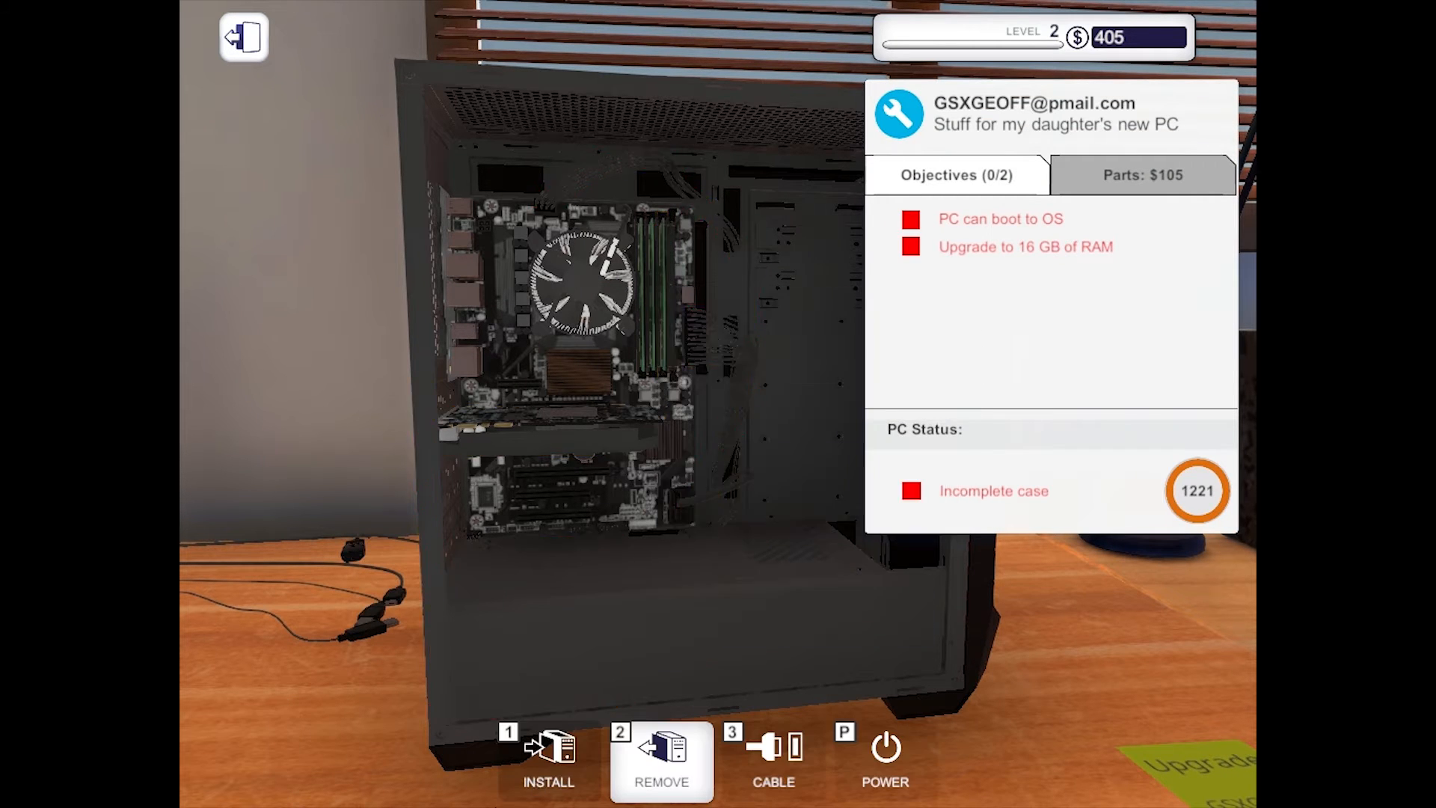
pyautogui.click(549, 775)
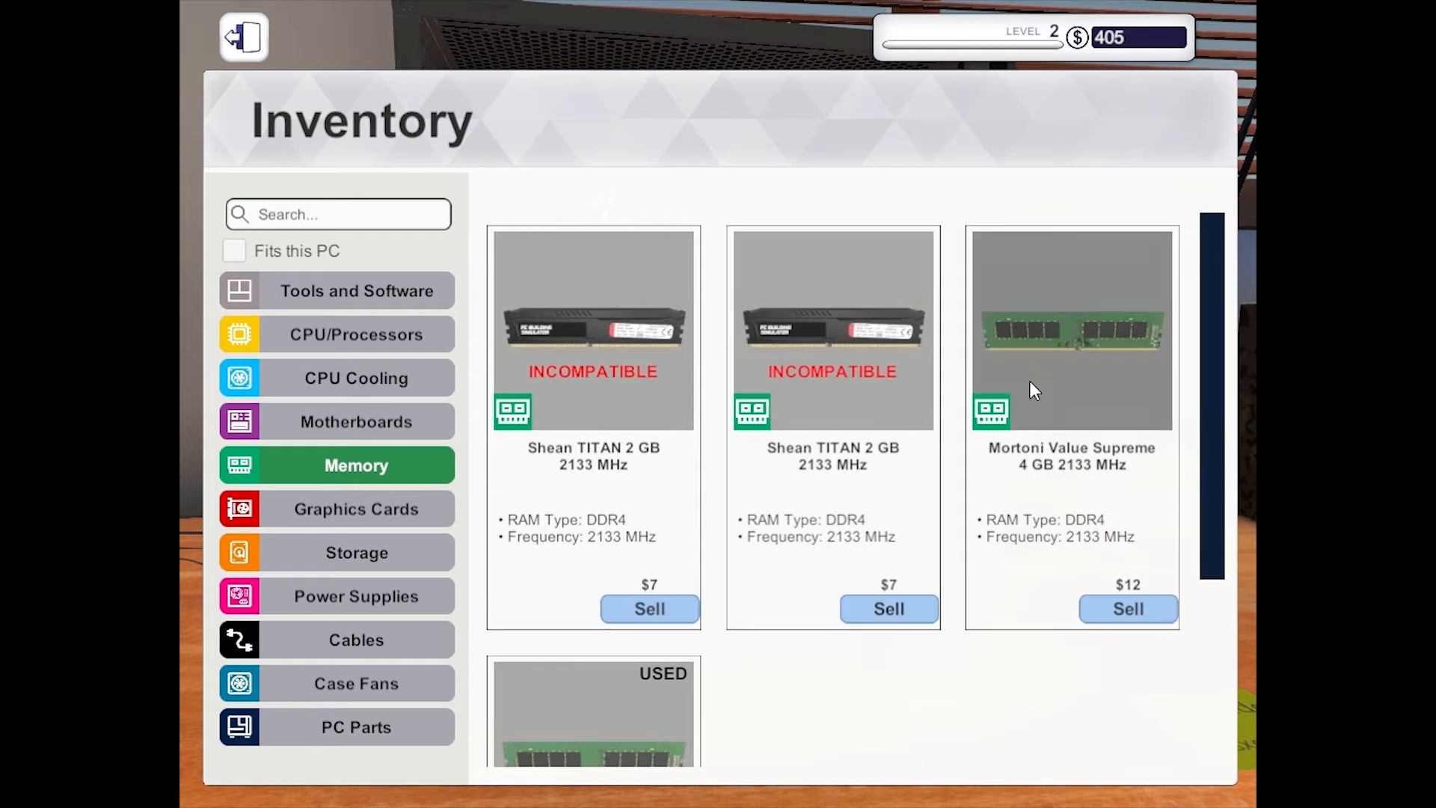
pyautogui.click(834, 463)
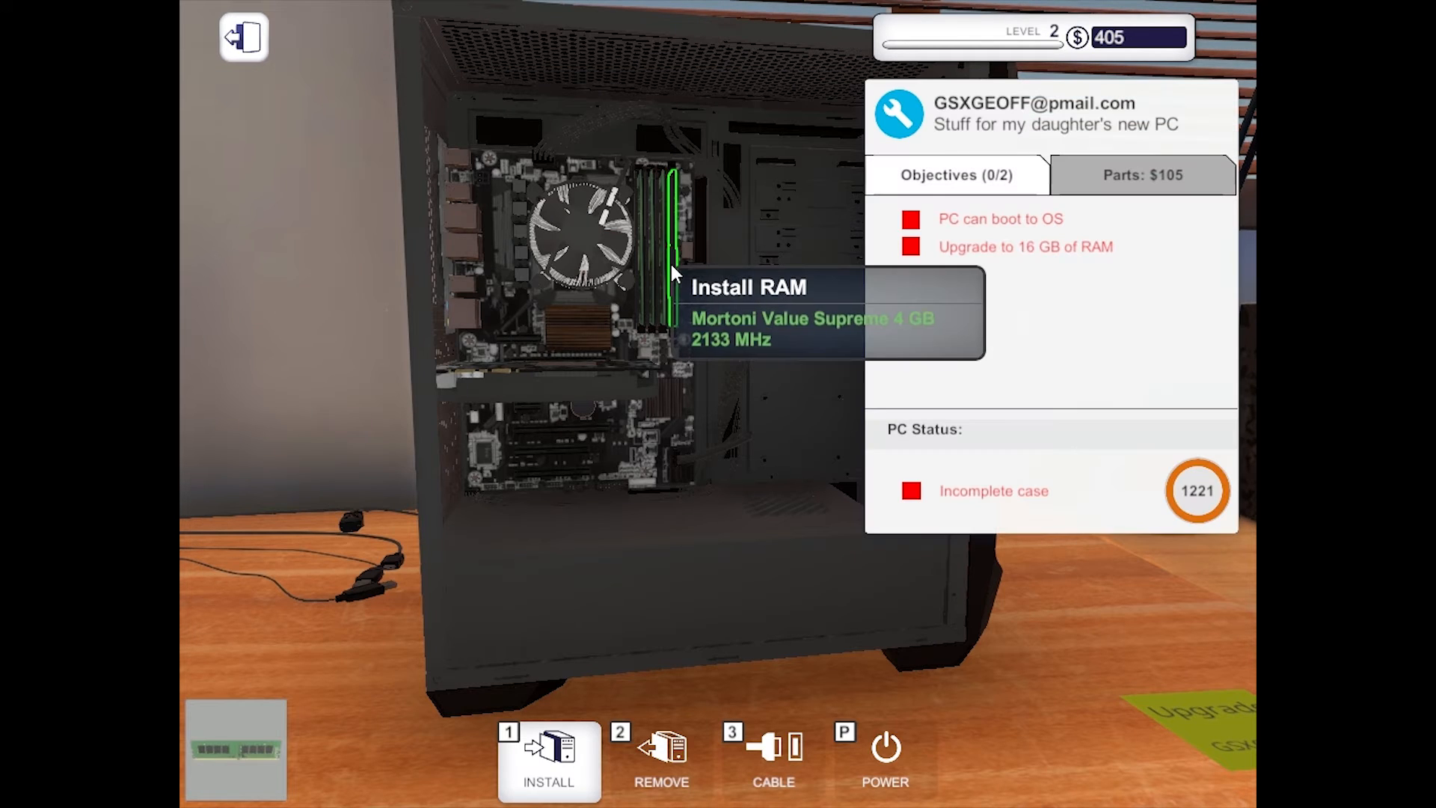
pyautogui.click(671, 264)
pyautogui.press('2')
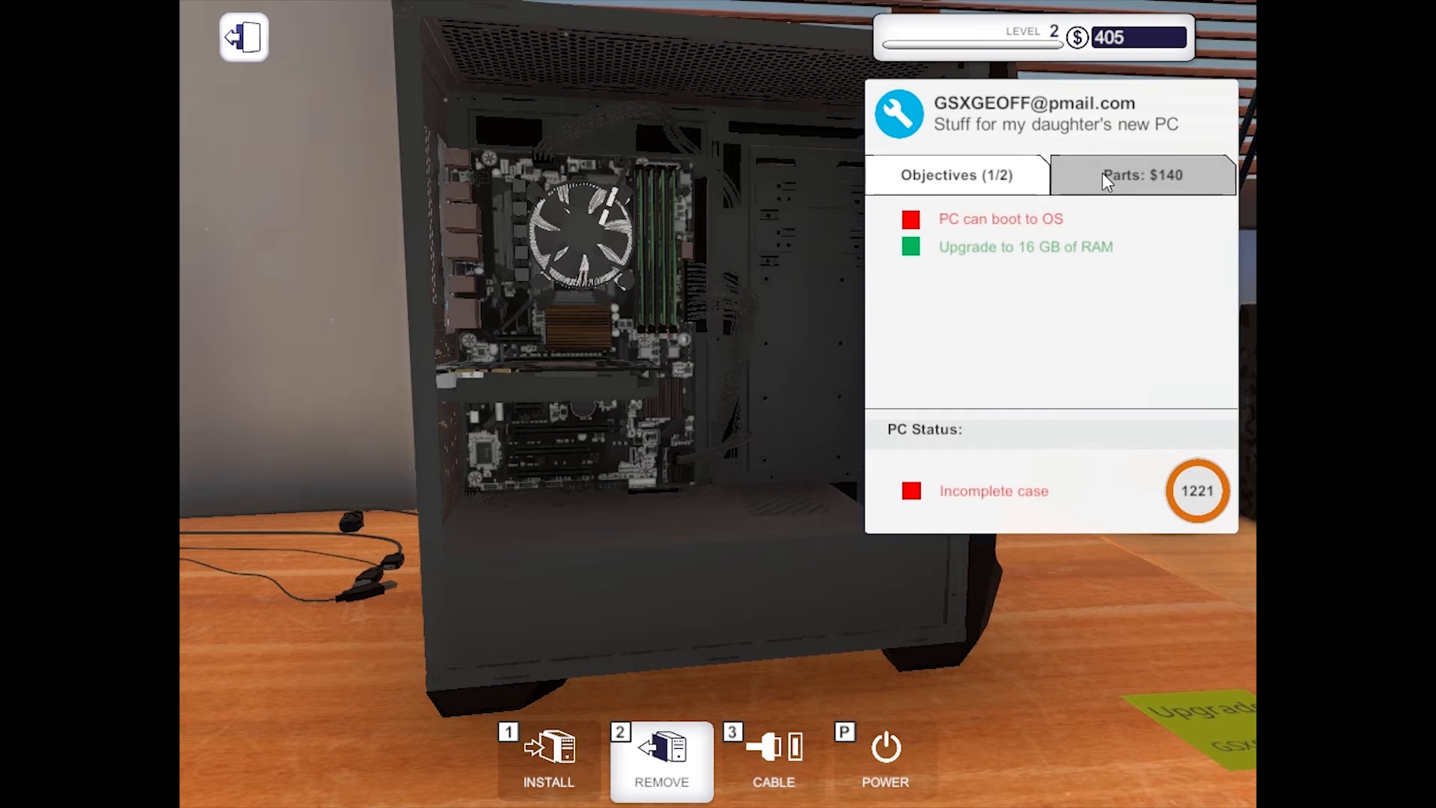
pyautogui.click(1142, 175)
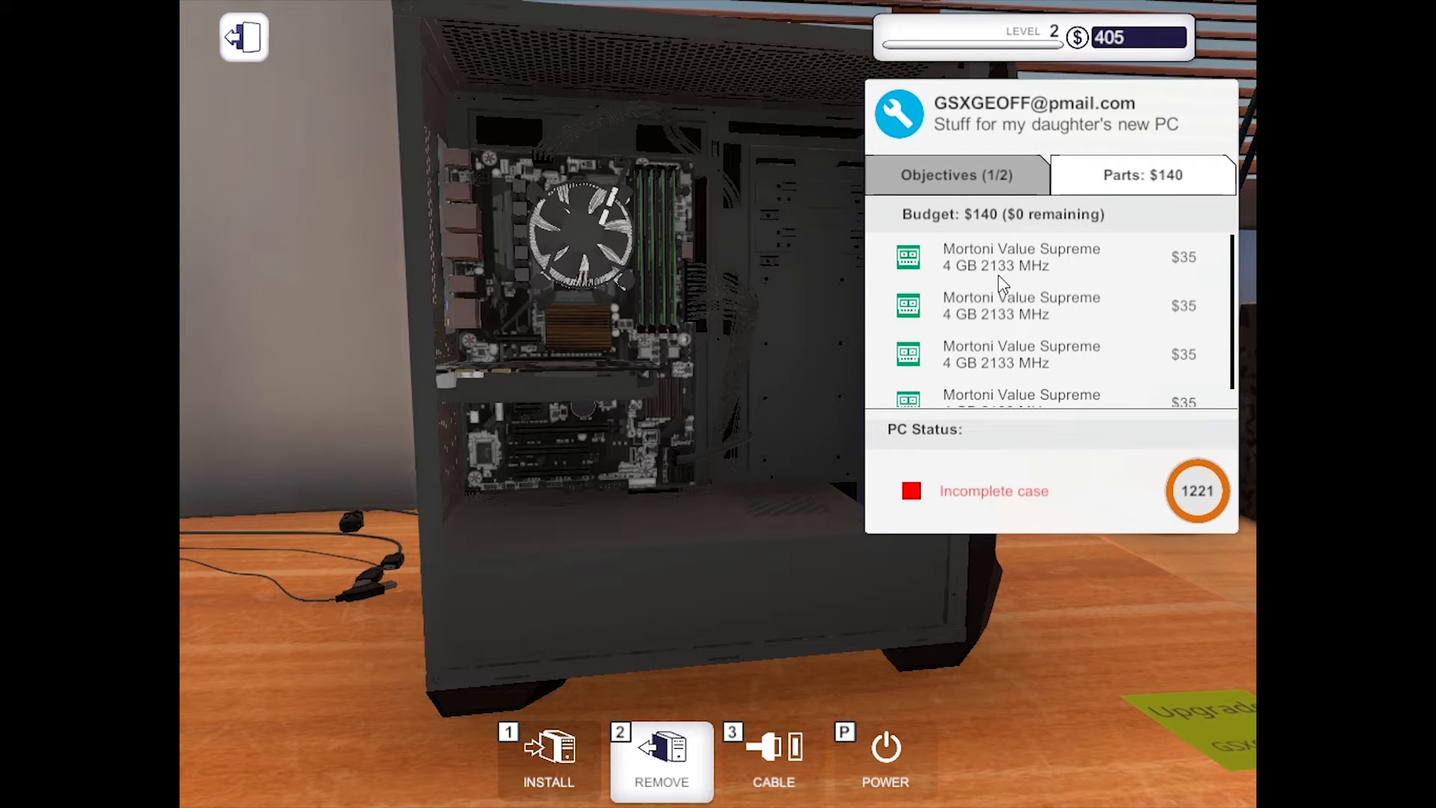
pyautogui.scroll(-1, 1006, 297)
pyautogui.scroll(-1, 1039, 300)
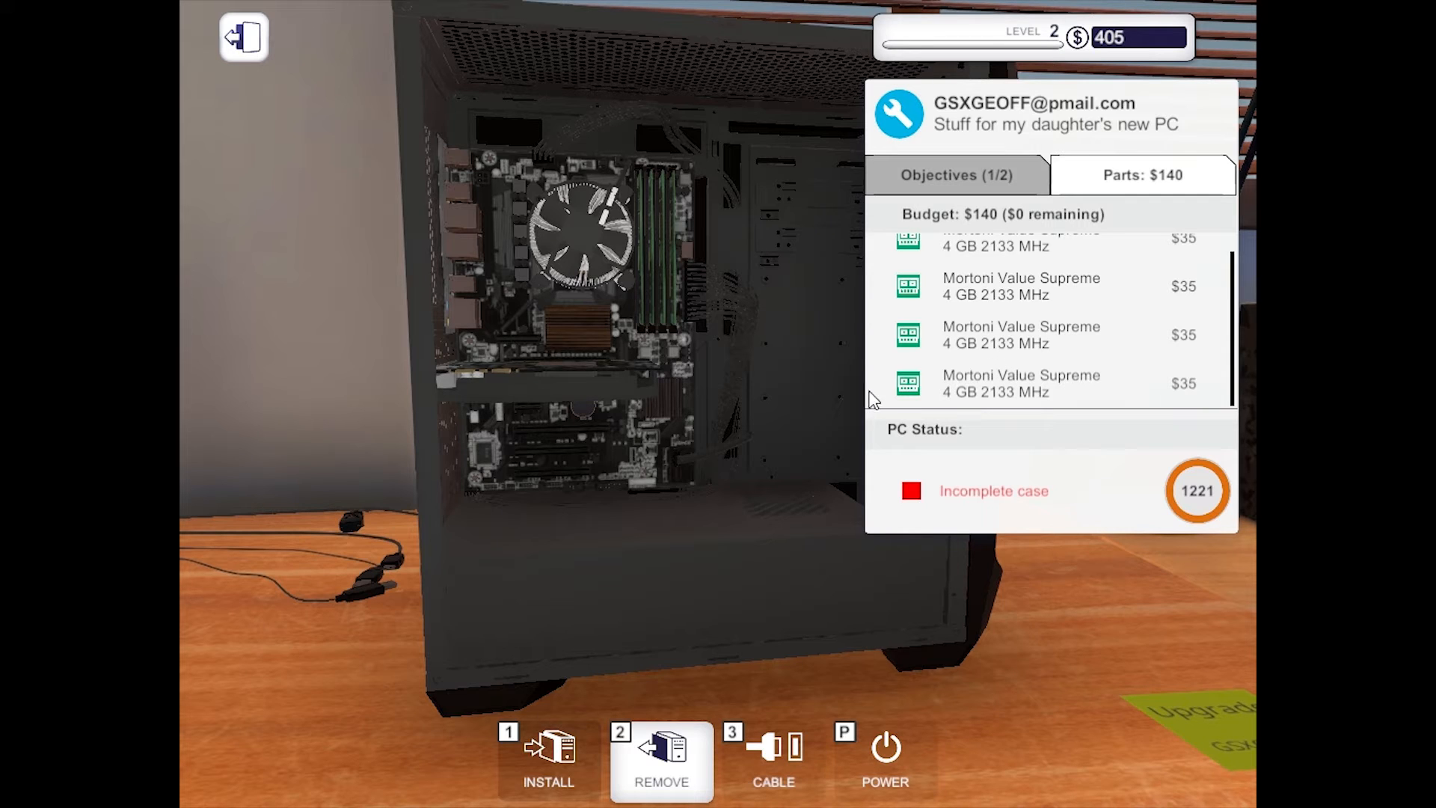
# Review the parts list and return to the job objectives, RAM done and OS boot pending.
pyautogui.click(987, 171)
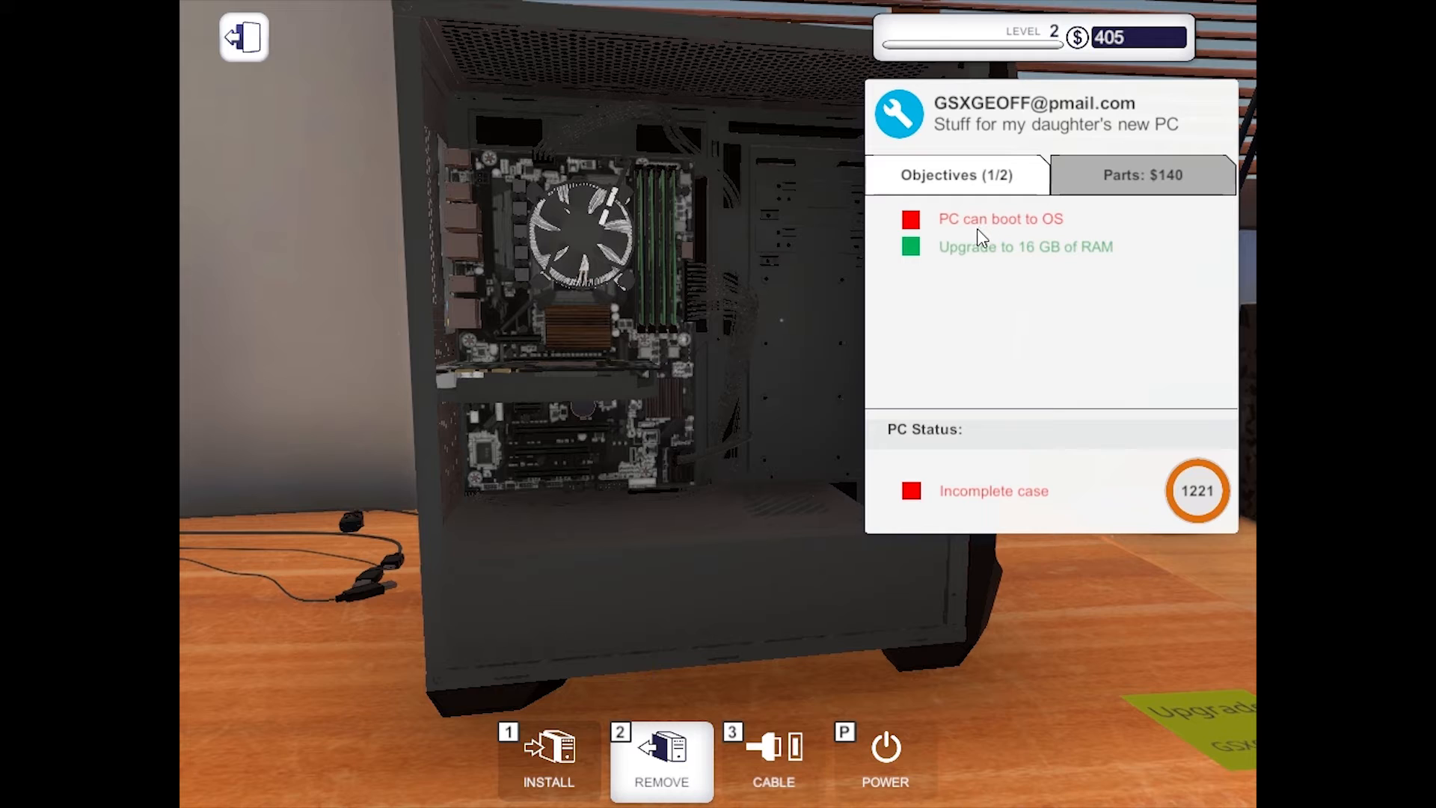
pyautogui.click(1134, 173)
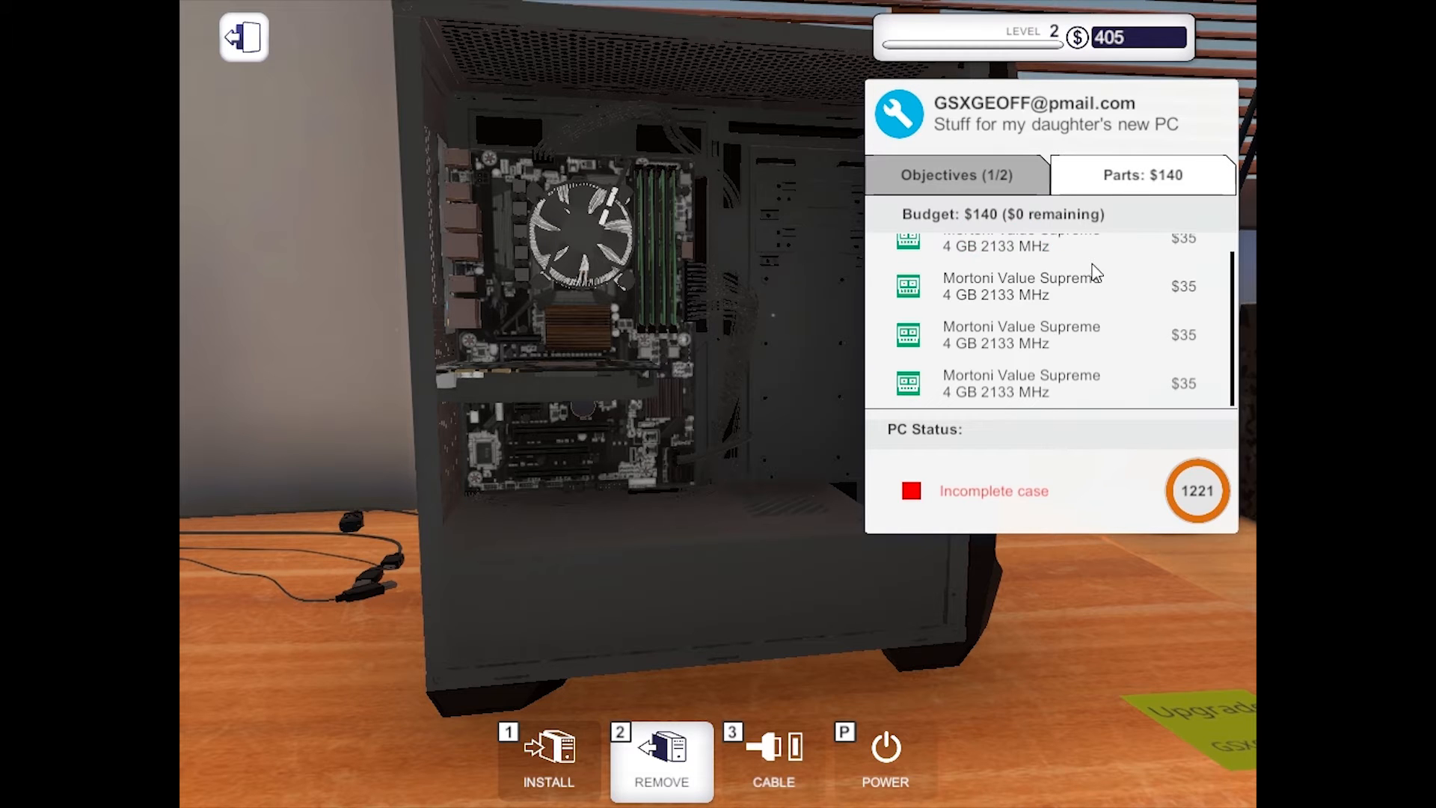
pyautogui.scroll(-2, 1055, 337)
pyautogui.click(957, 174)
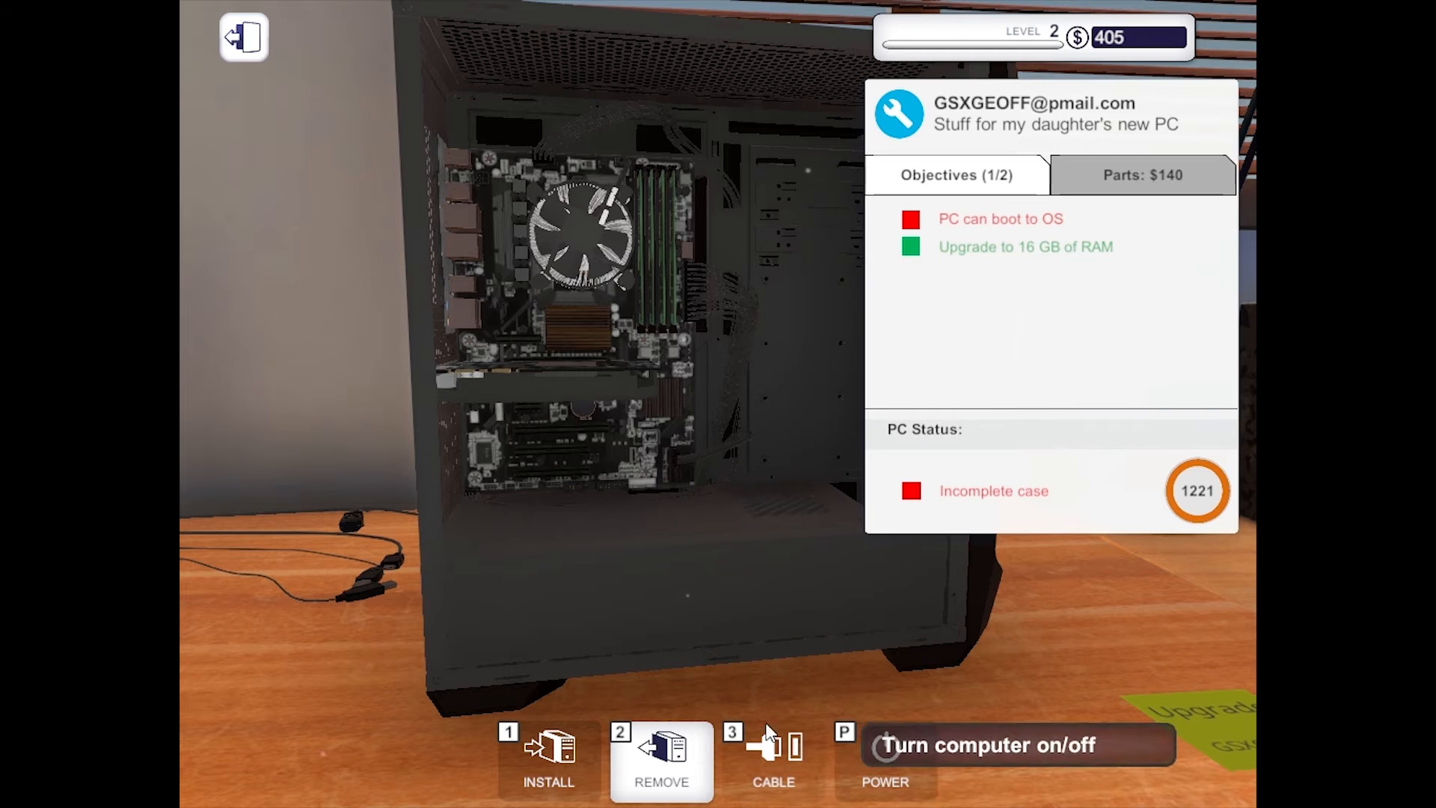
# Connect the power cable to the PSU and the motherboard power connector.
pyautogui.click(773, 755)
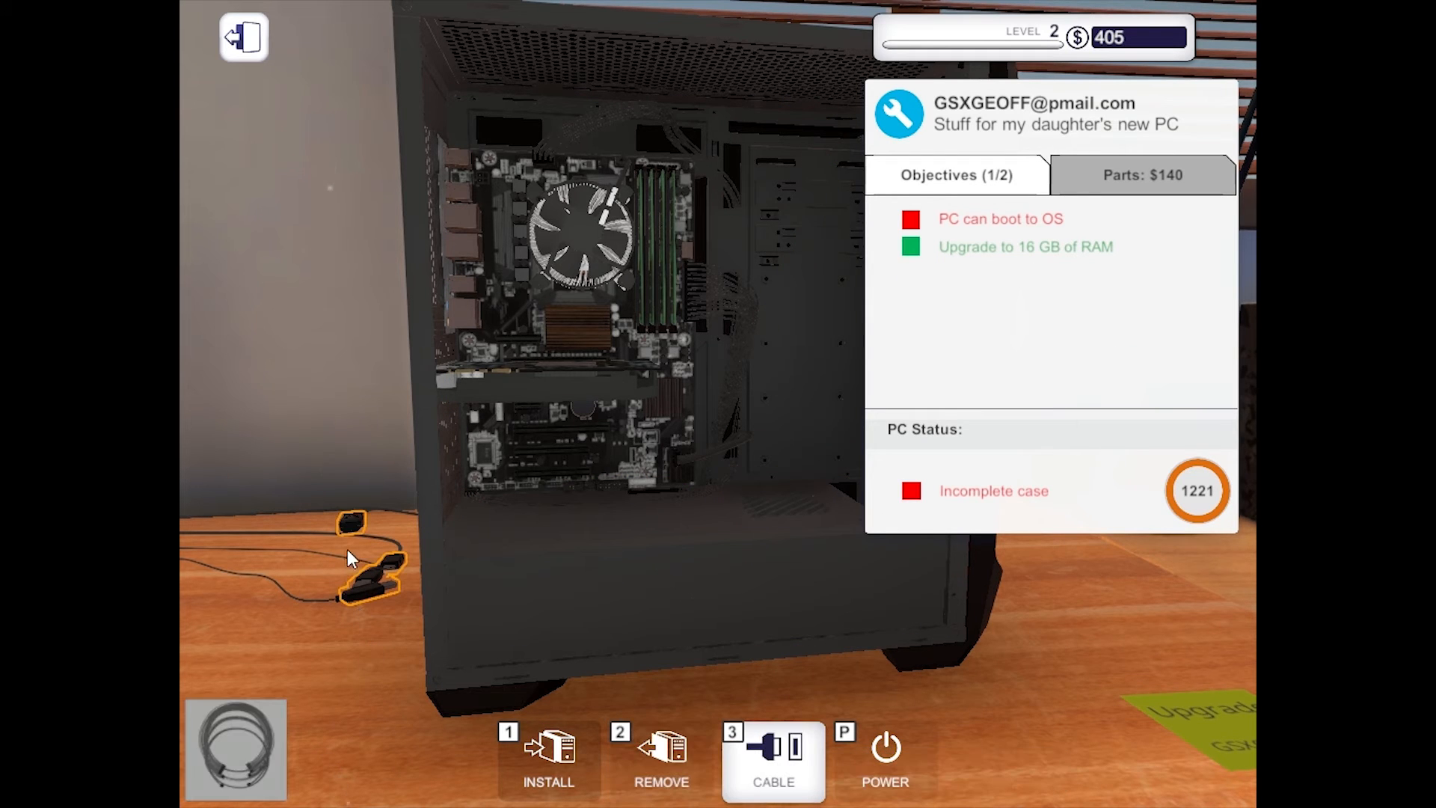
pyautogui.moveTo(353, 516); pyautogui.dragTo(459, 567)
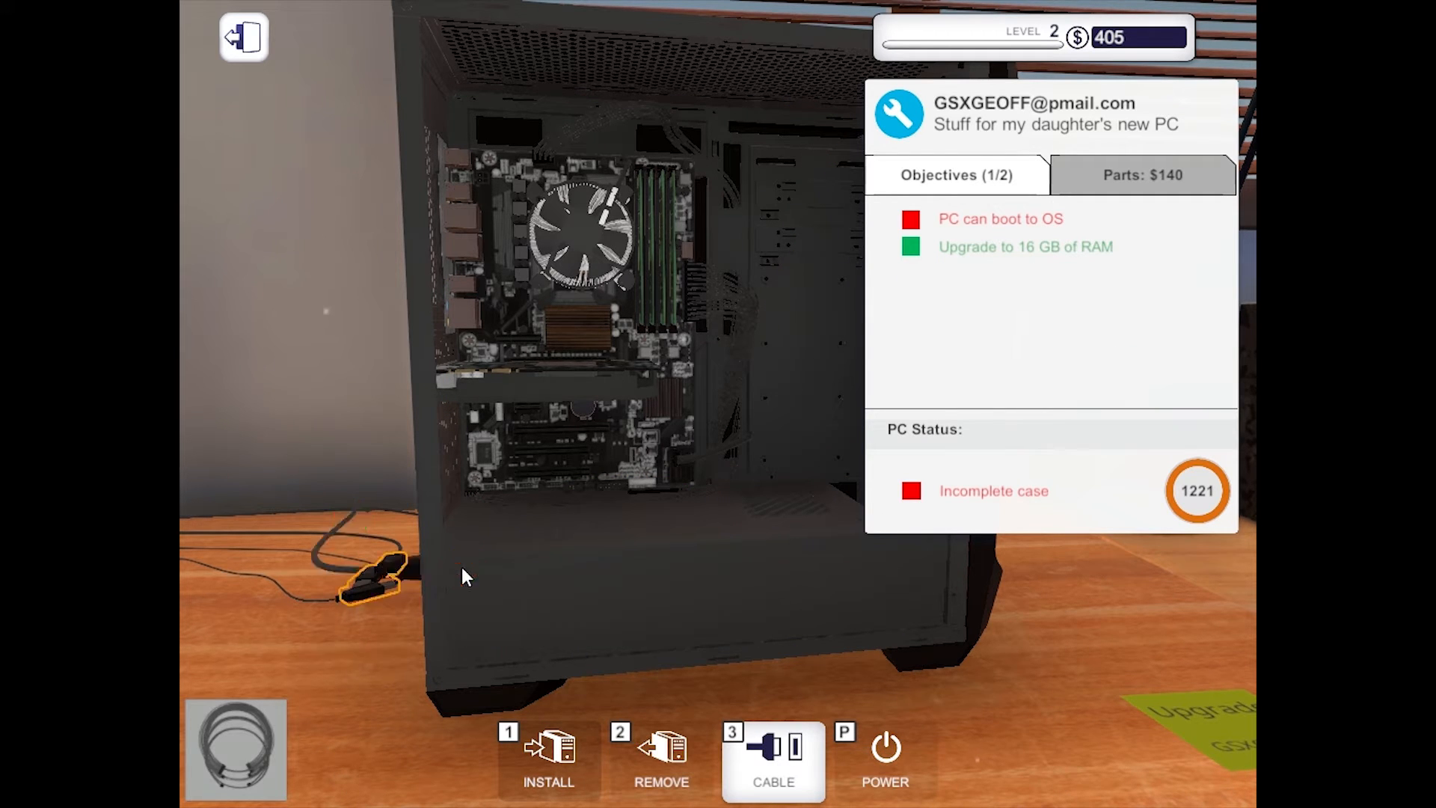
pyautogui.click(379, 579)
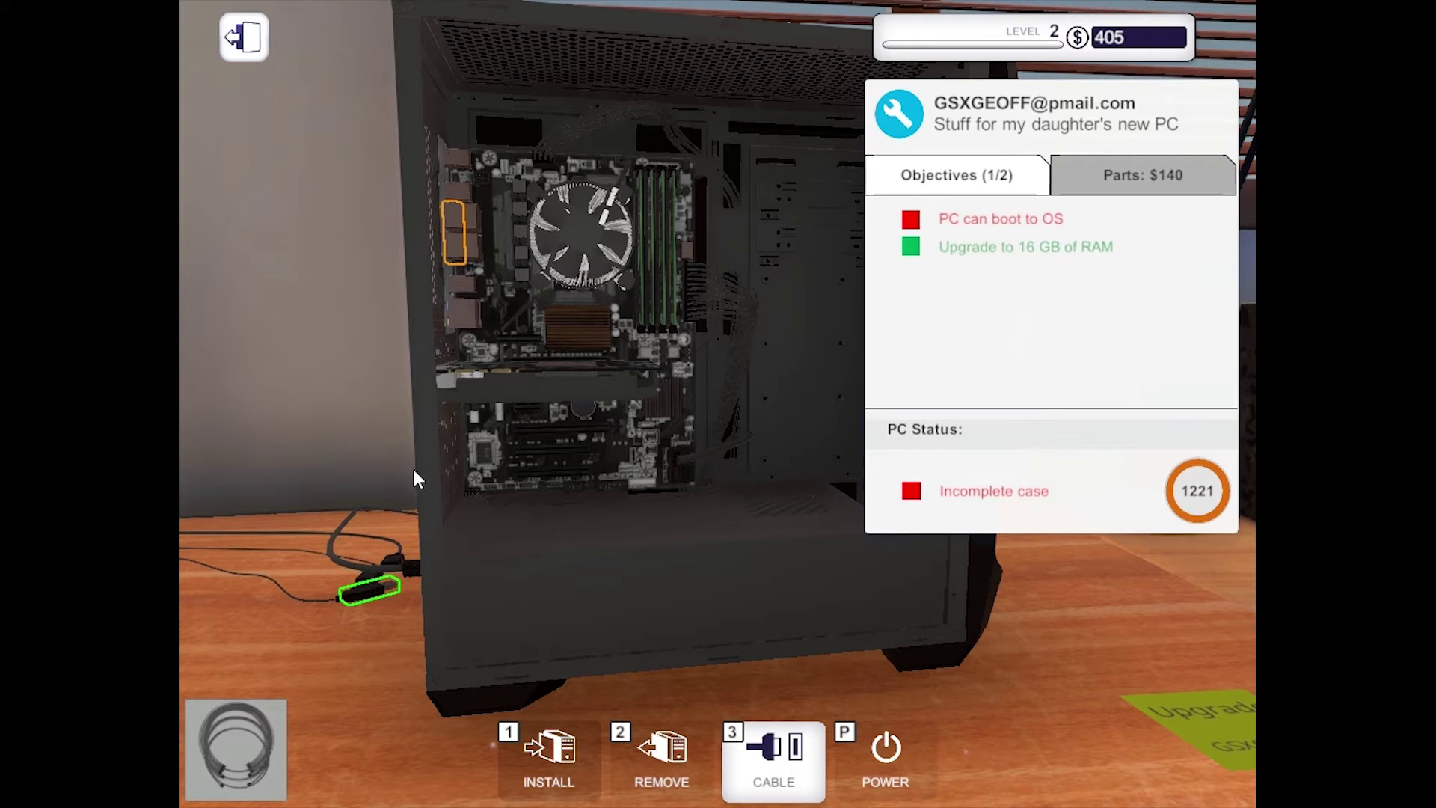
pyautogui.click(455, 235)
pyautogui.moveTo(467, 307); pyautogui.dragTo(786, 337)
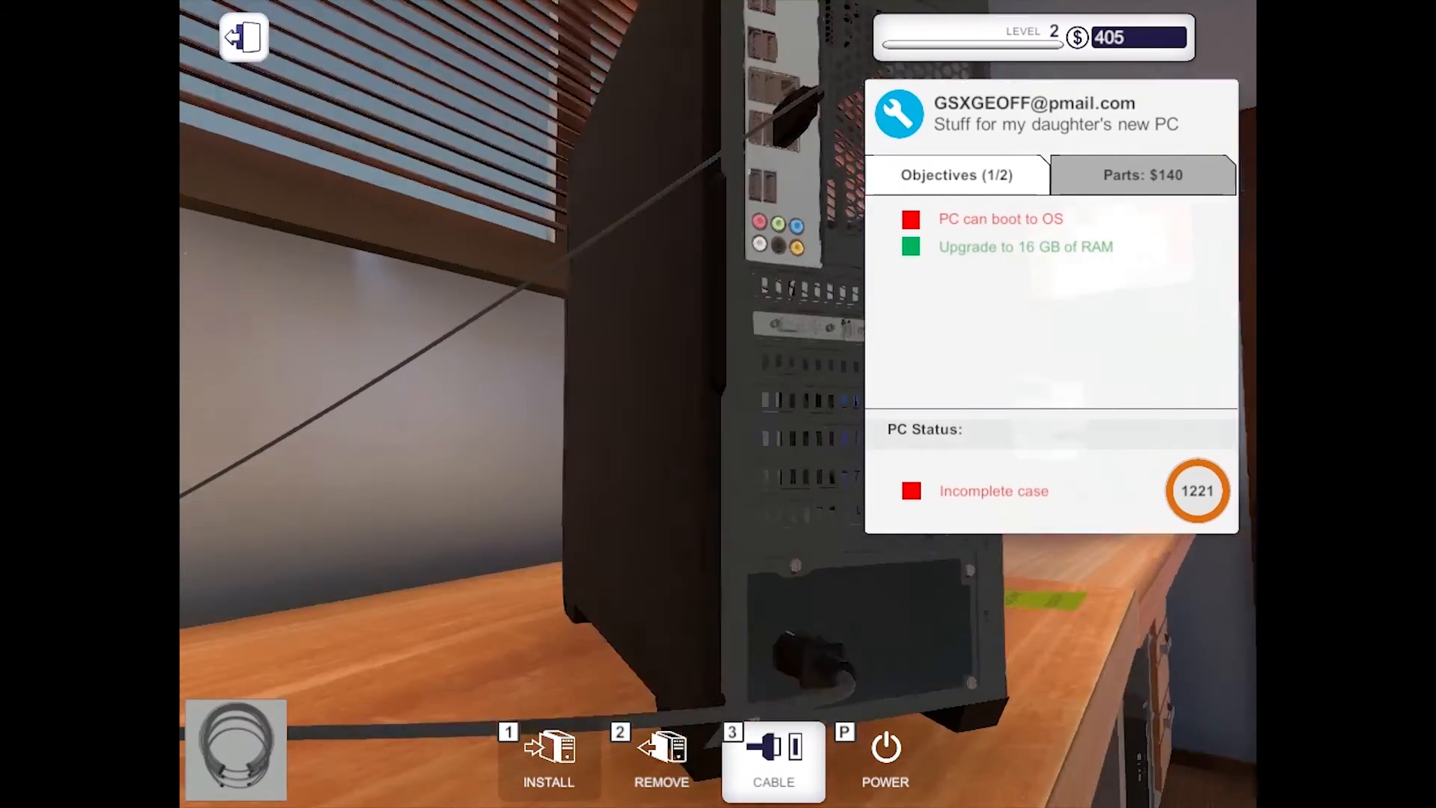
pyautogui.moveTo(718, 449); pyautogui.dragTo(335, 547)
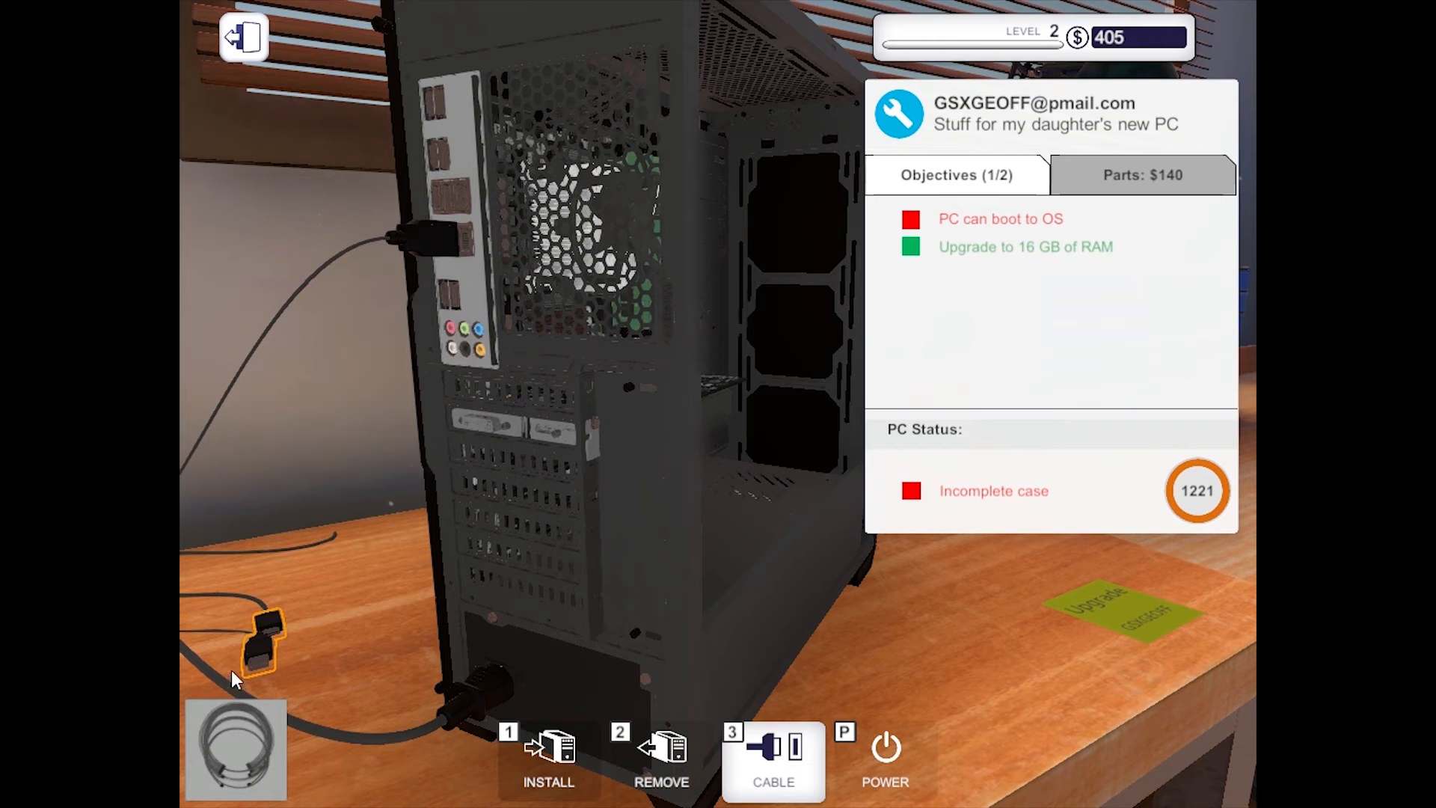
# Plug the back-panel, HDMI display and USB connectors into the rear ports.
pyautogui.click(249, 664)
pyautogui.click(449, 230)
pyautogui.click(262, 623)
pyautogui.click(540, 430)
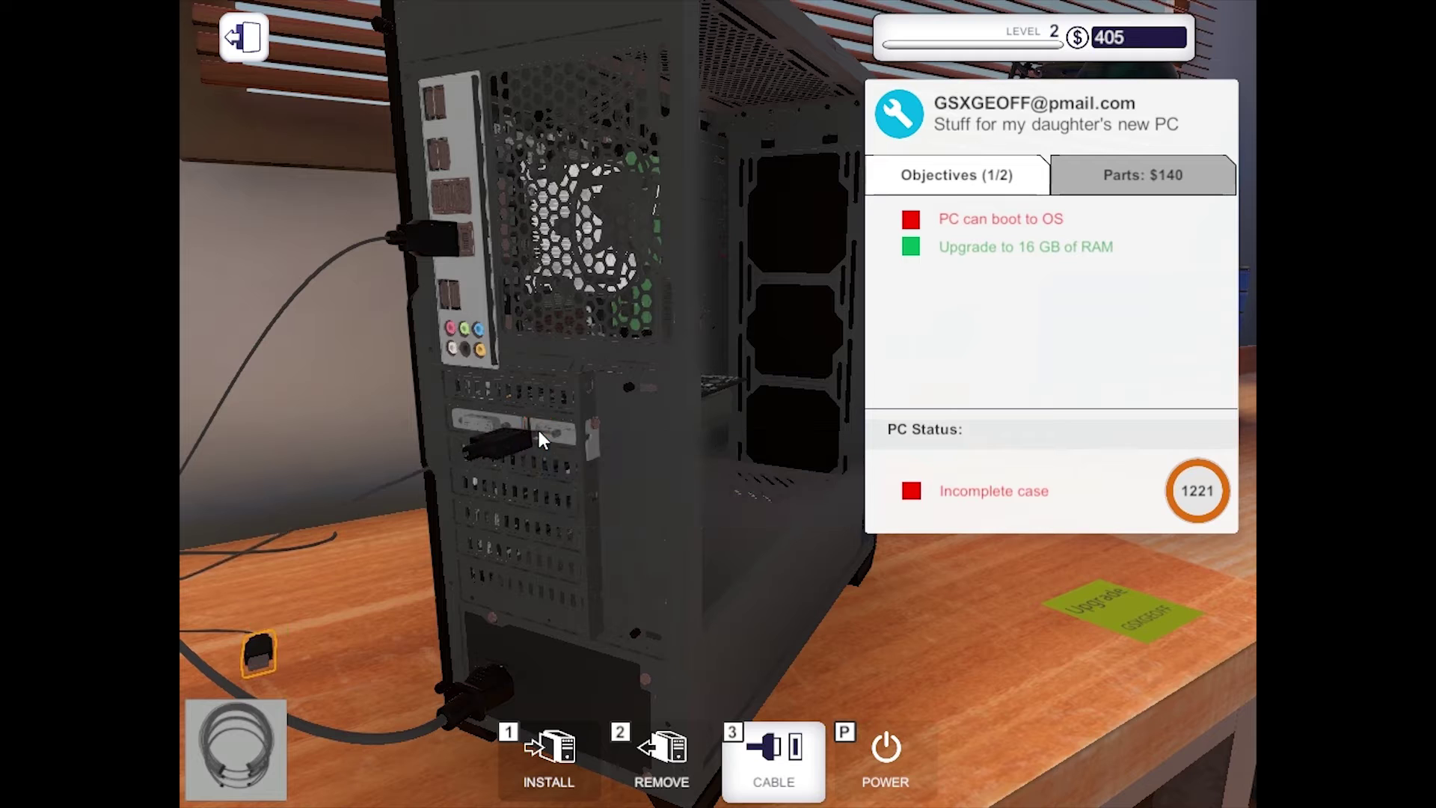
pyautogui.click(269, 653)
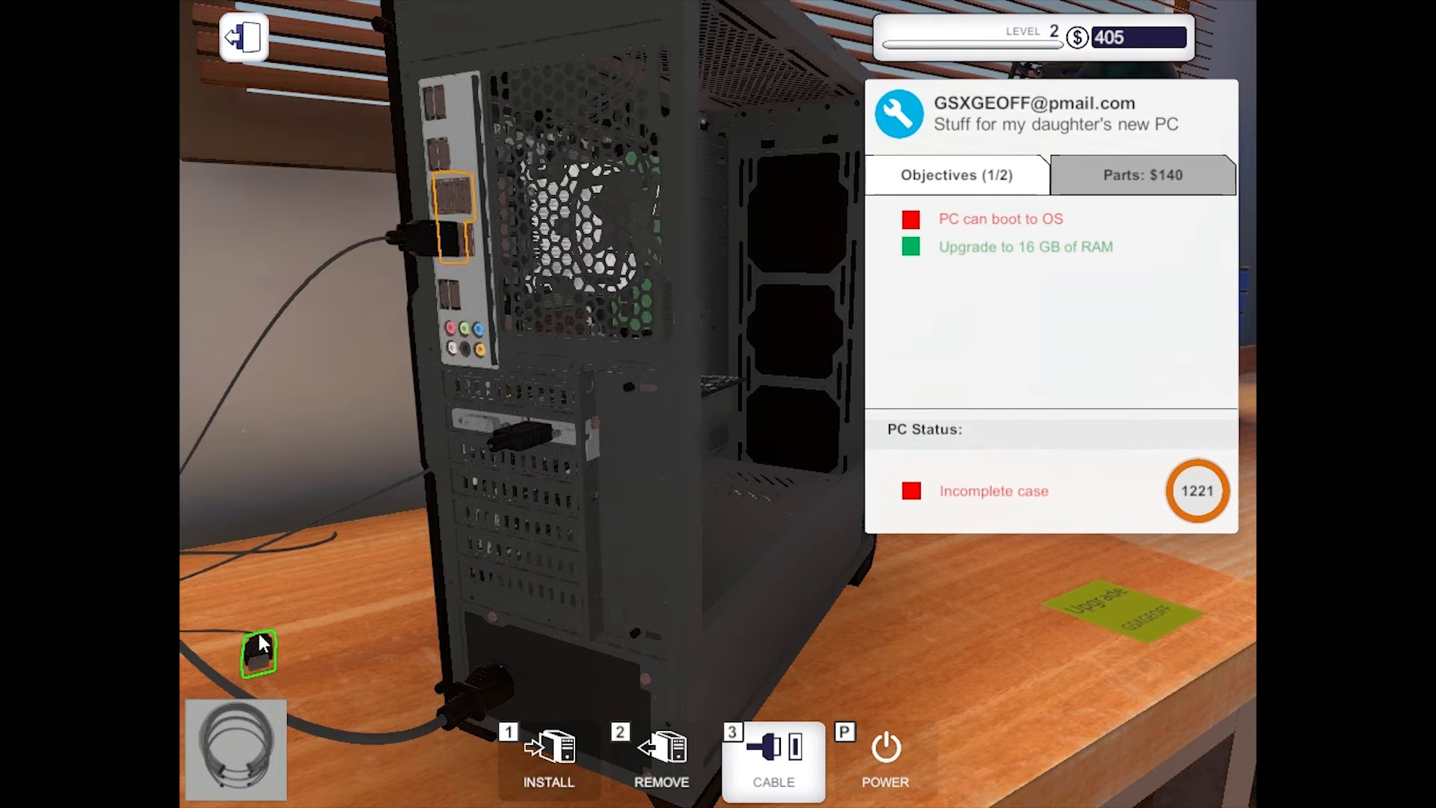
pyautogui.click(446, 210)
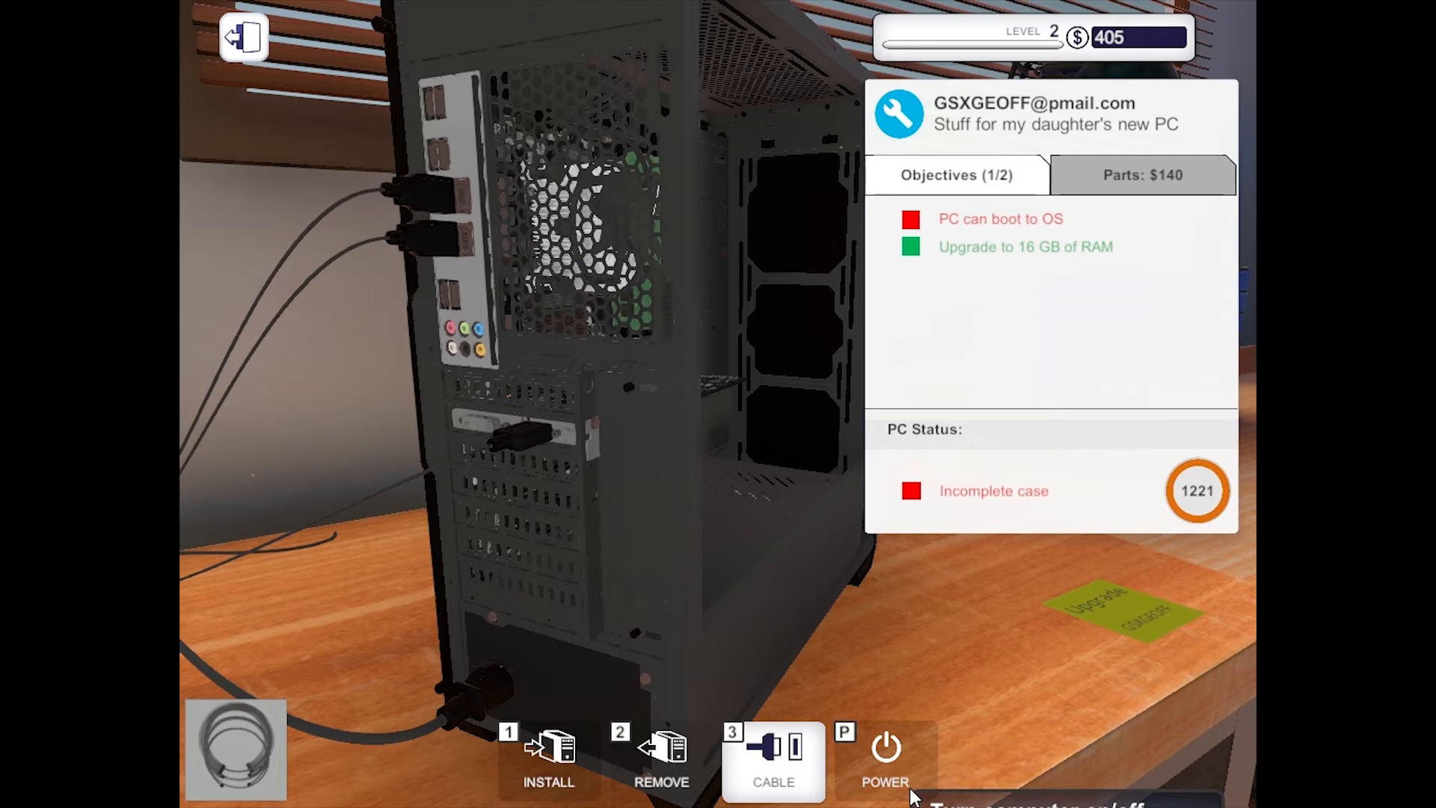
# Fit the Side Panel from PC Parts back onto the case, making the PC ready to boot.
pyautogui.click(540, 768)
pyautogui.click(355, 726)
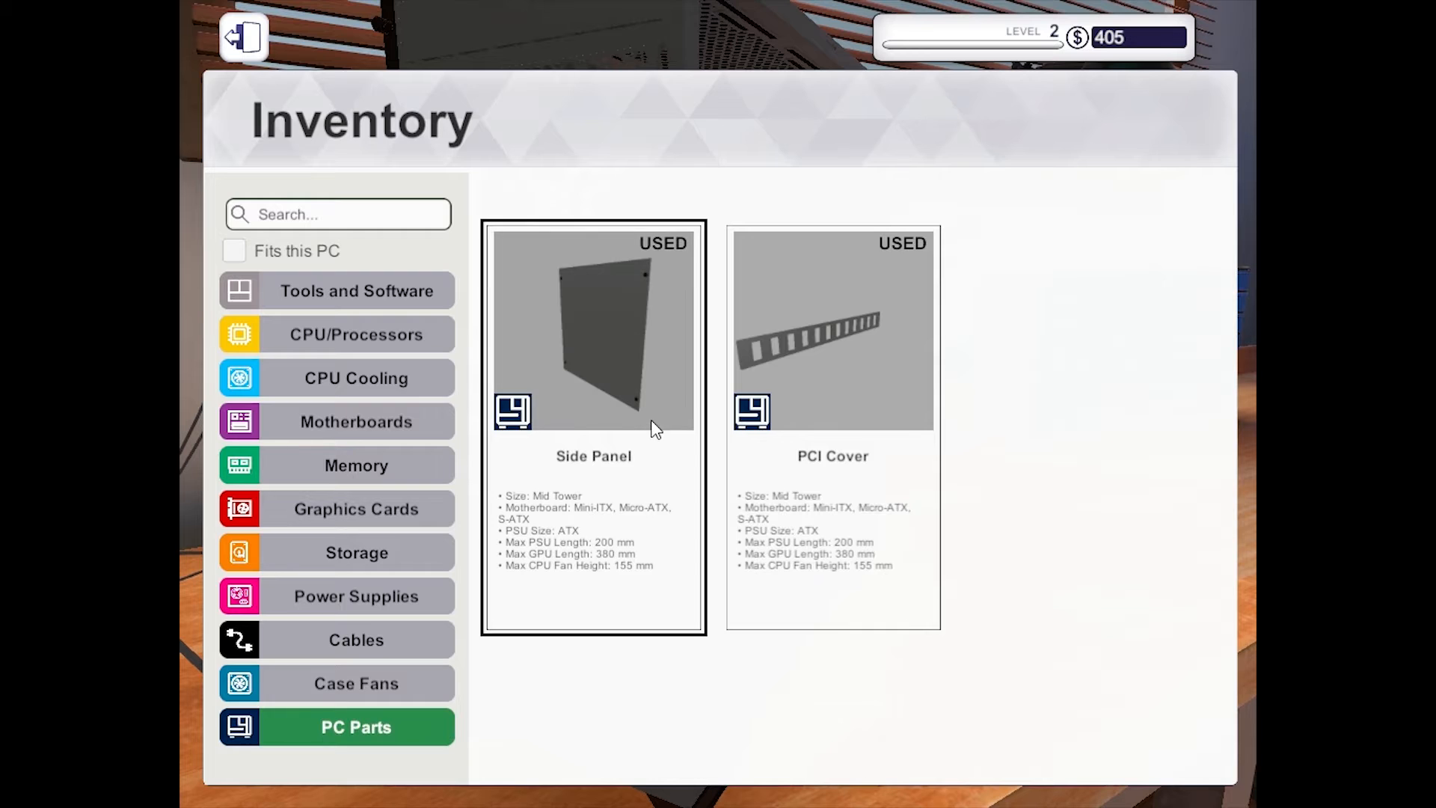
pyautogui.click(649, 443)
pyautogui.click(840, 340)
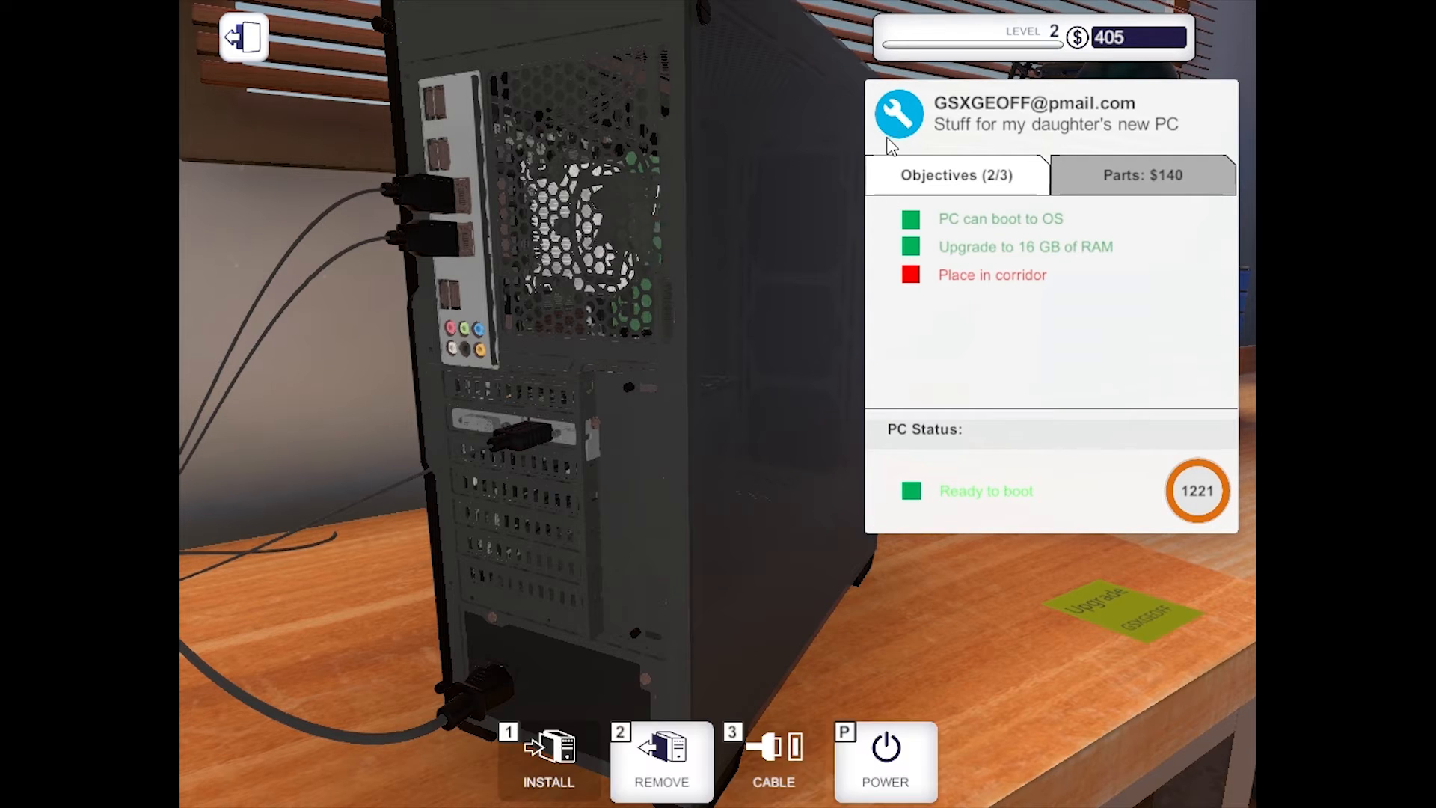
pyautogui.moveTo(1024, 625); pyautogui.dragTo(561, 625)
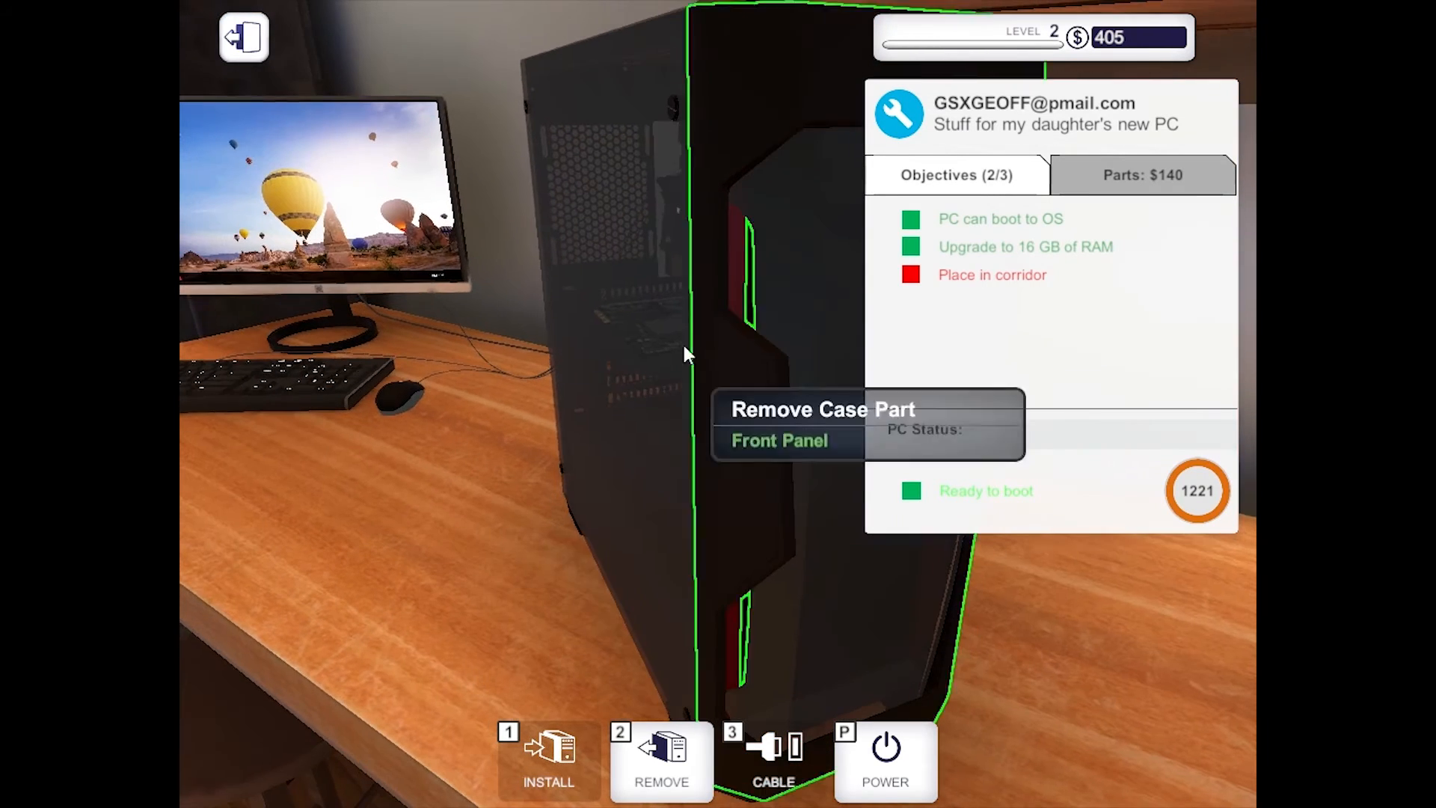
# Carry the finished PC off the workbench and set it down in the corridor.
pyautogui.click(259, 41)
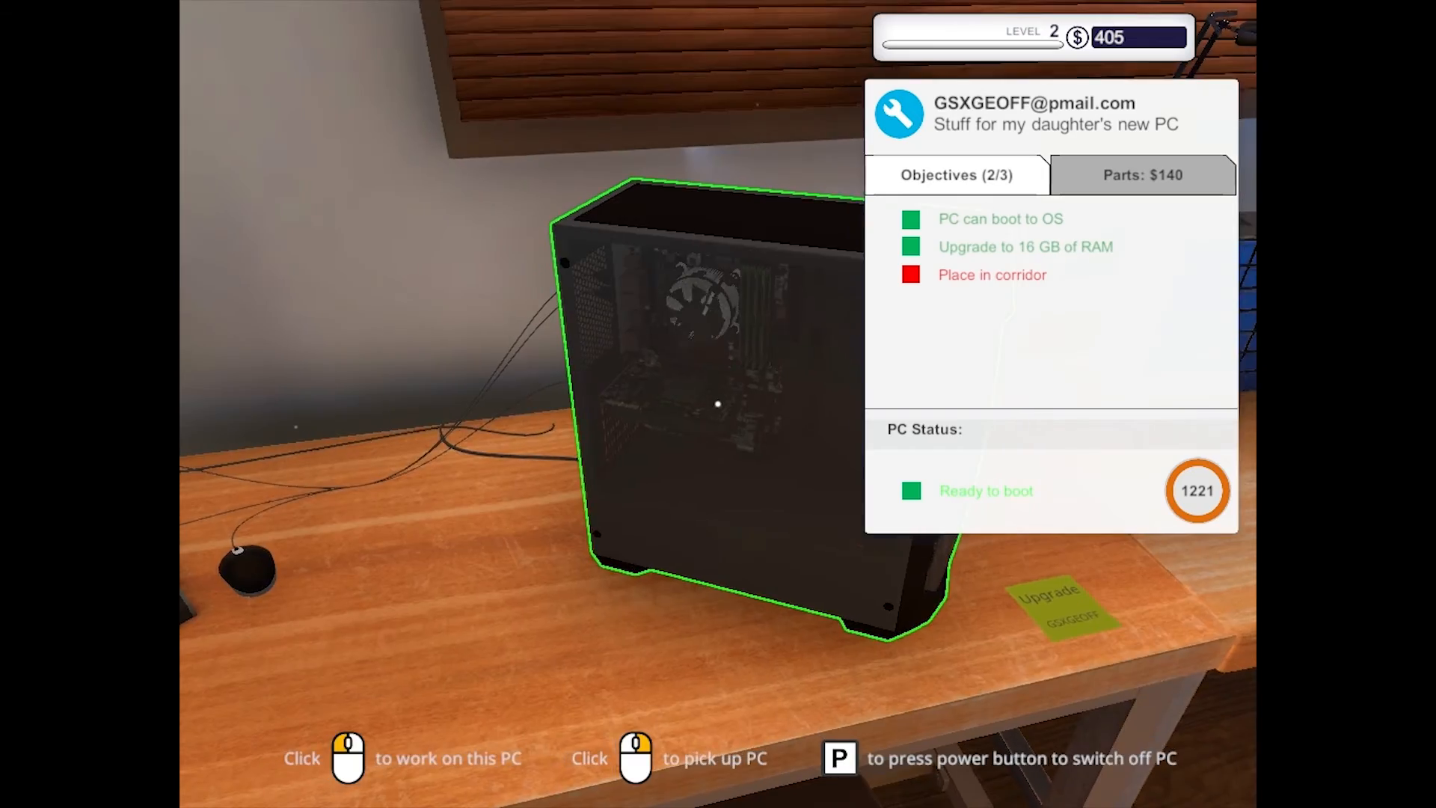
pyautogui.rightClick(719, 404)
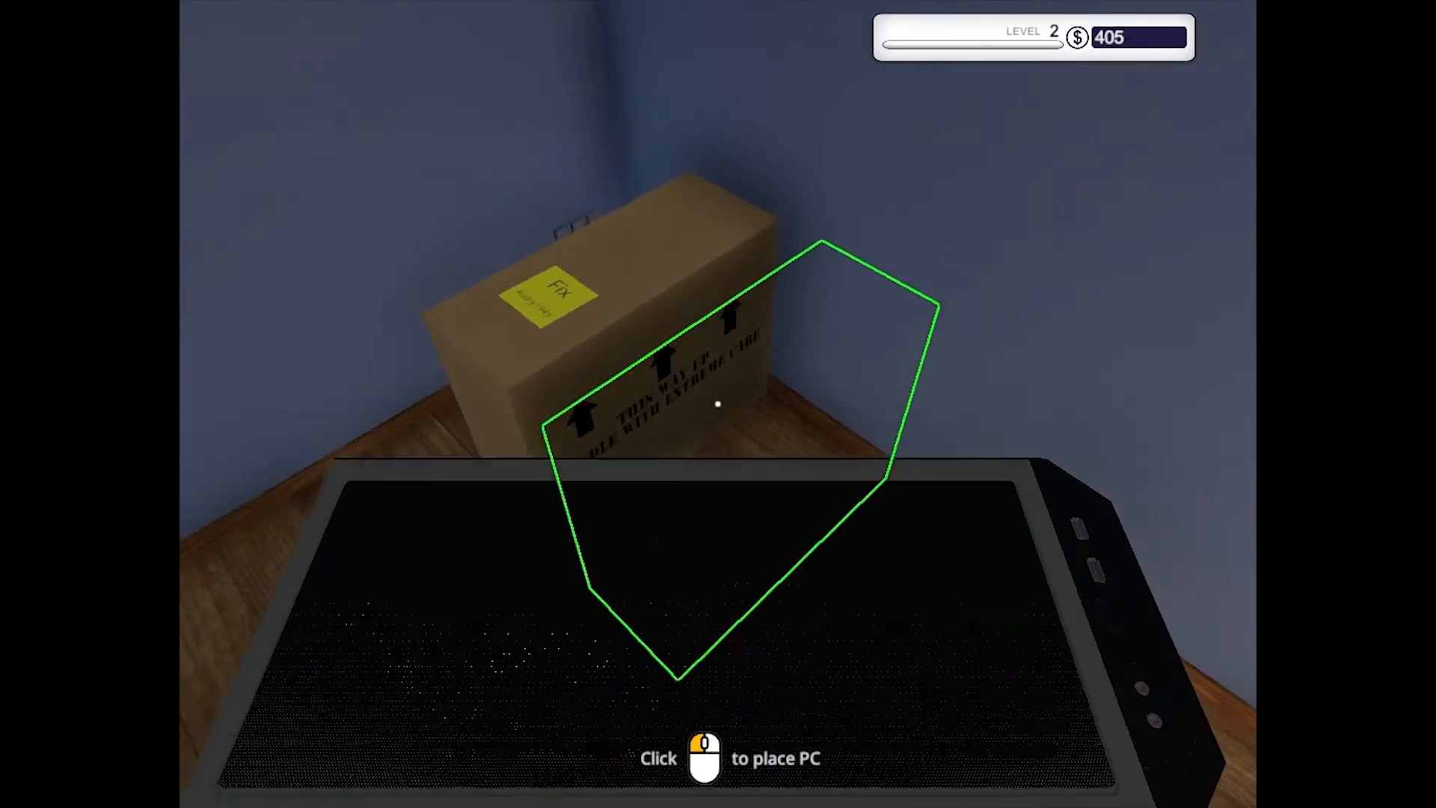
pyautogui.click(718, 403)
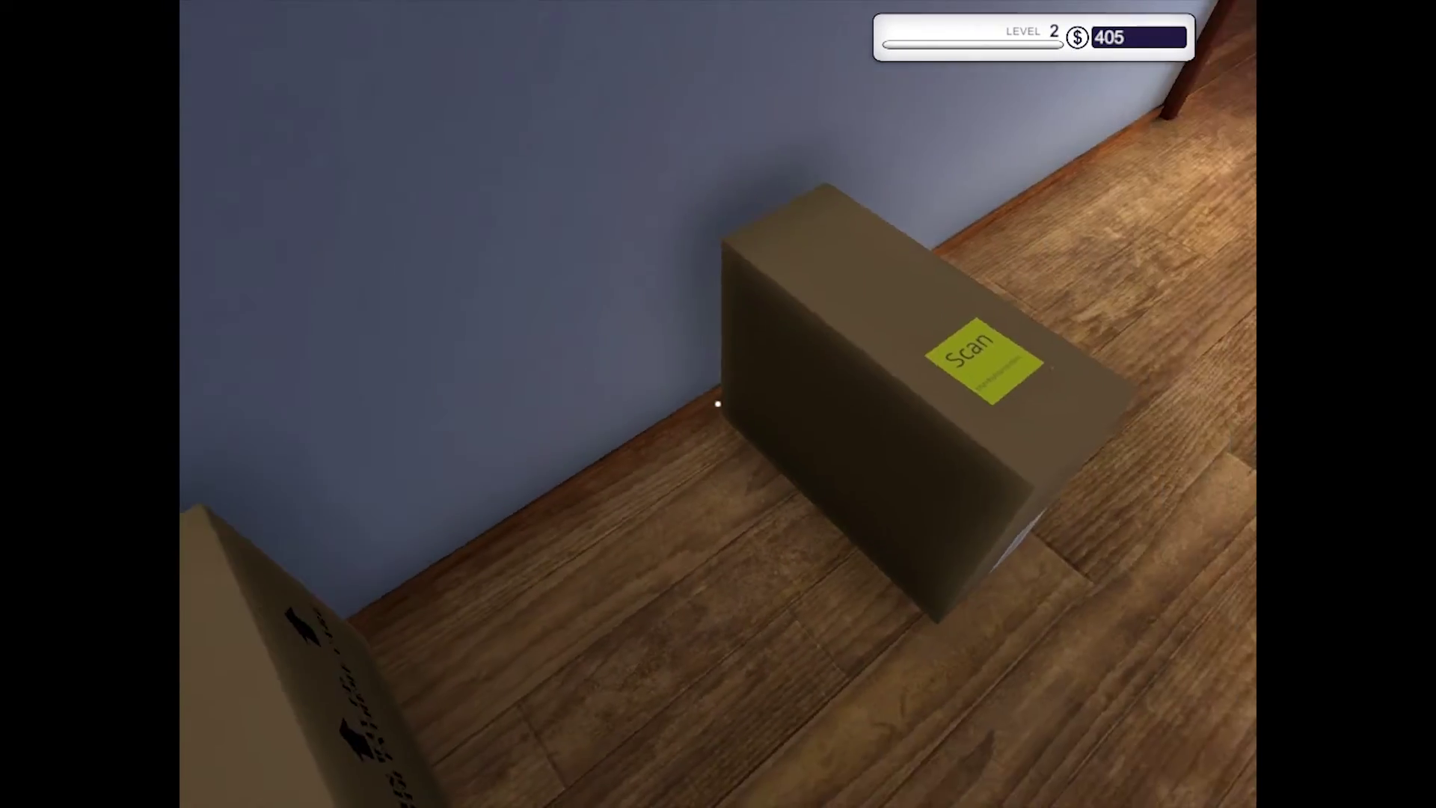
pyautogui.click(718, 404)
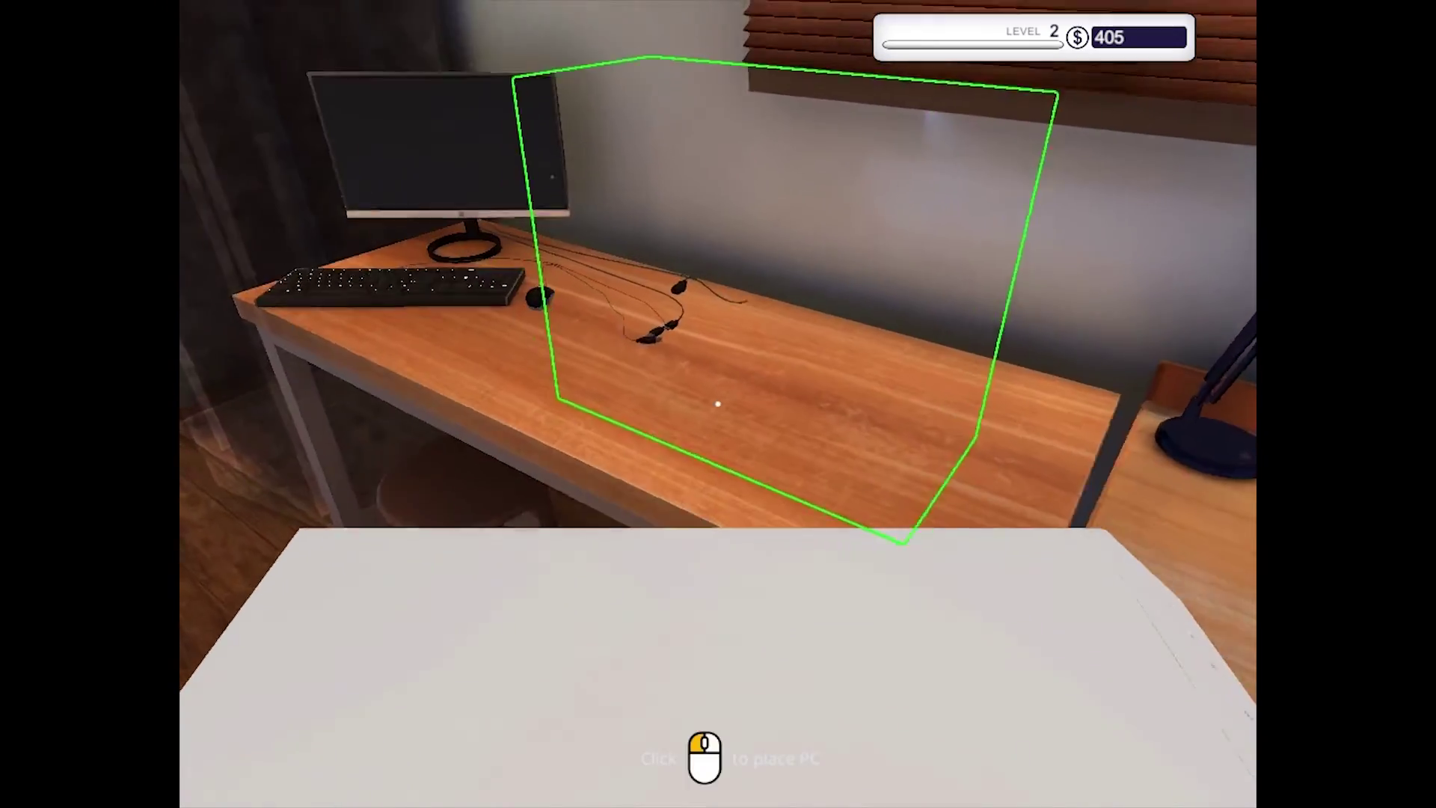
pyautogui.click(718, 404)
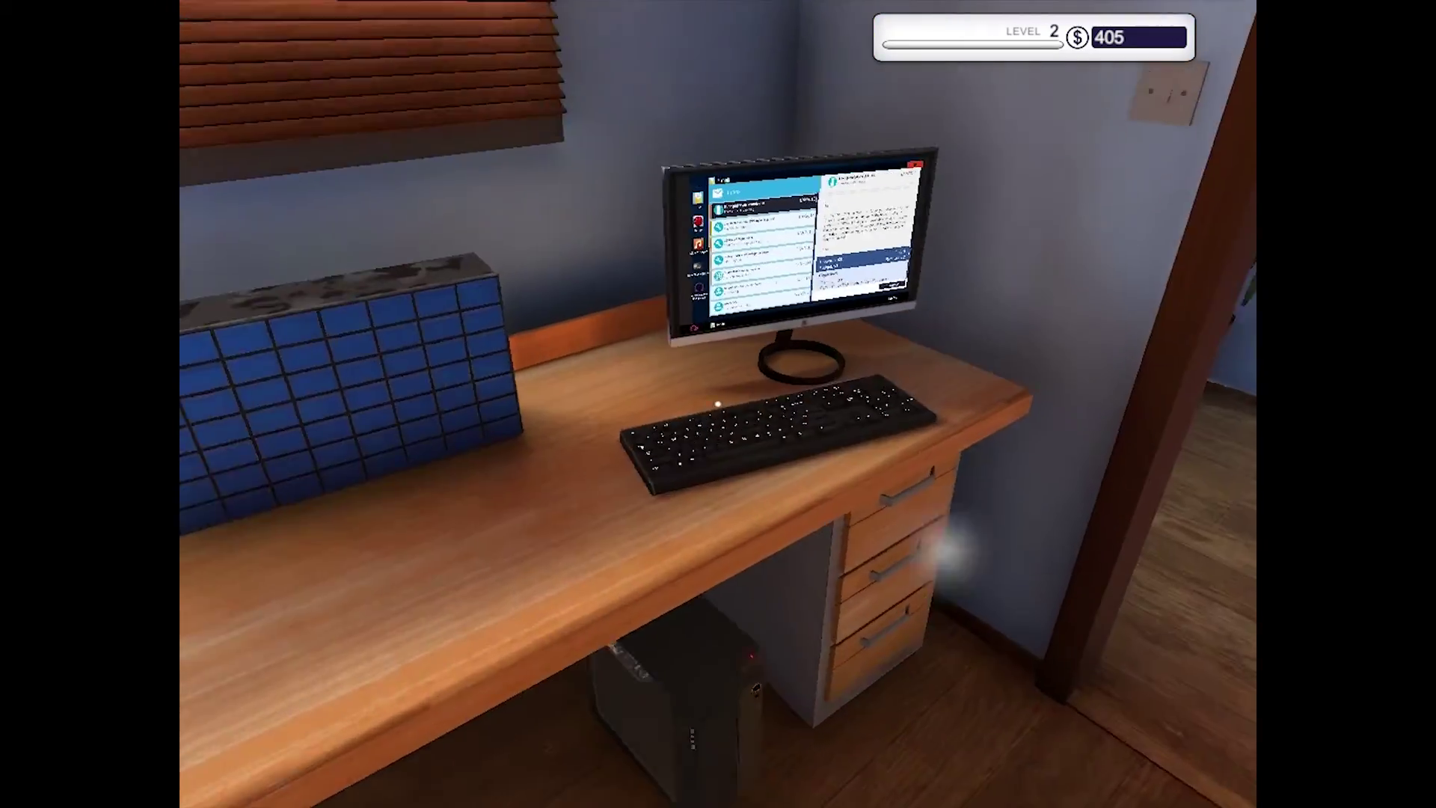
# Collect payment for the daughter's RAM upgrade job from the inbox.
pyautogui.click(719, 404)
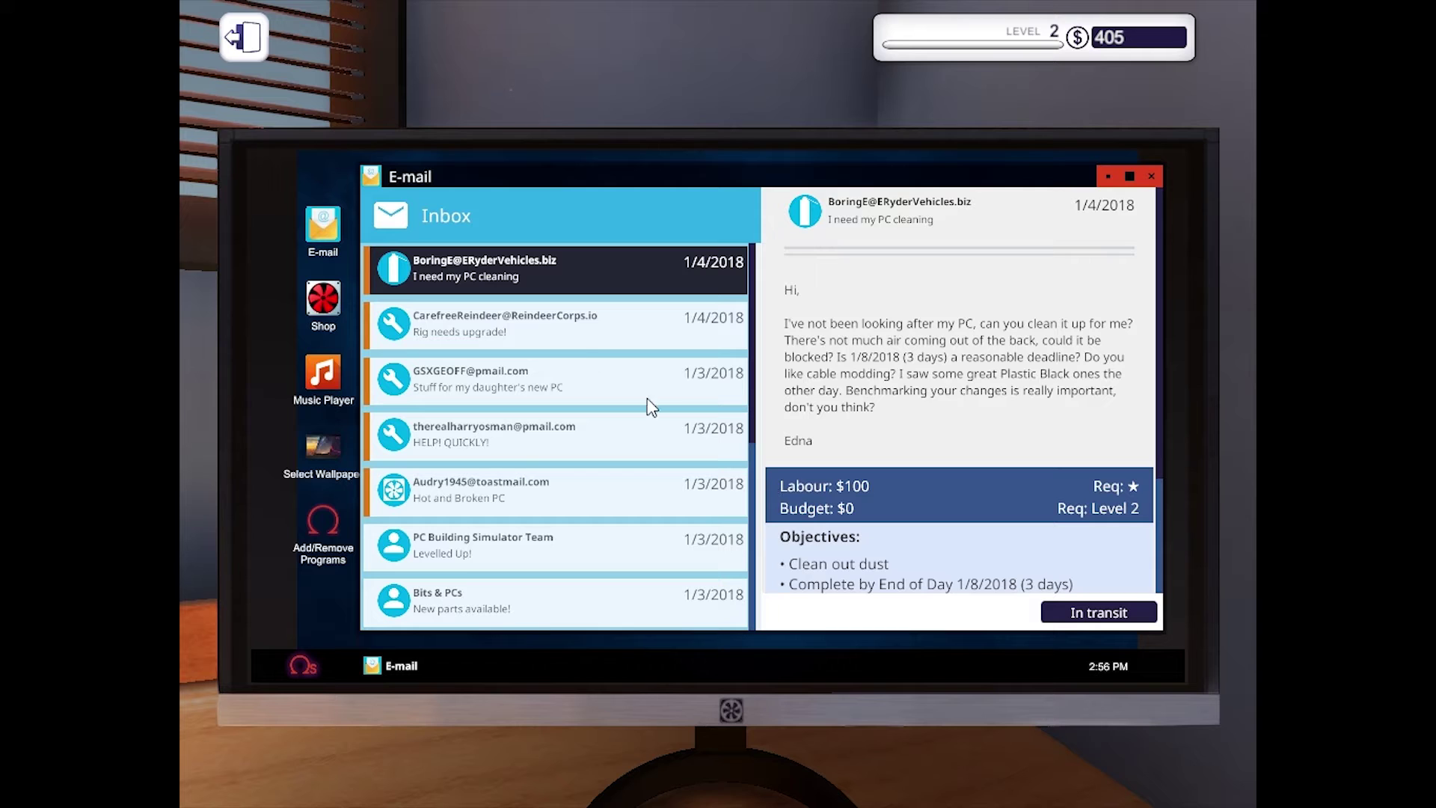
pyautogui.click(514, 321)
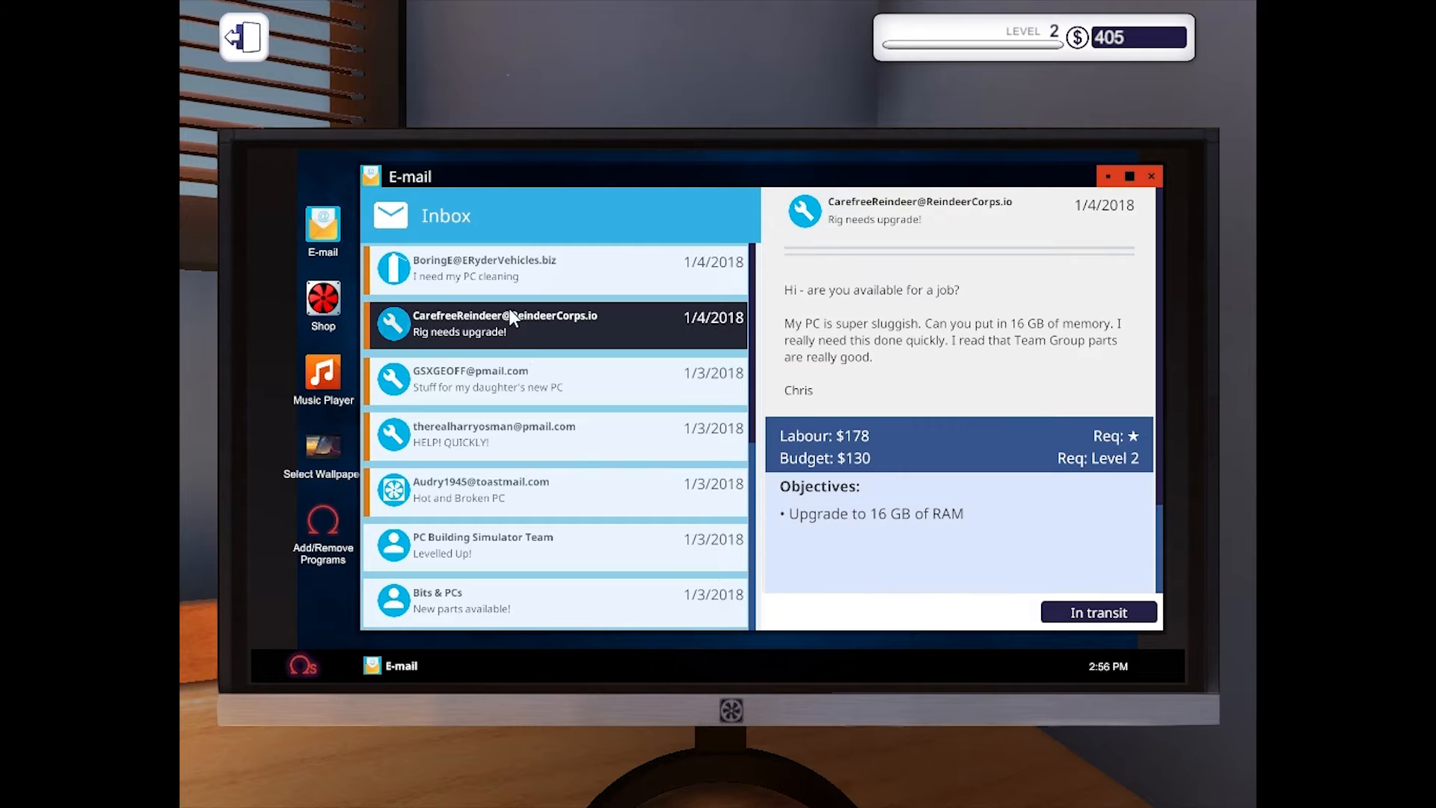
pyautogui.click(582, 398)
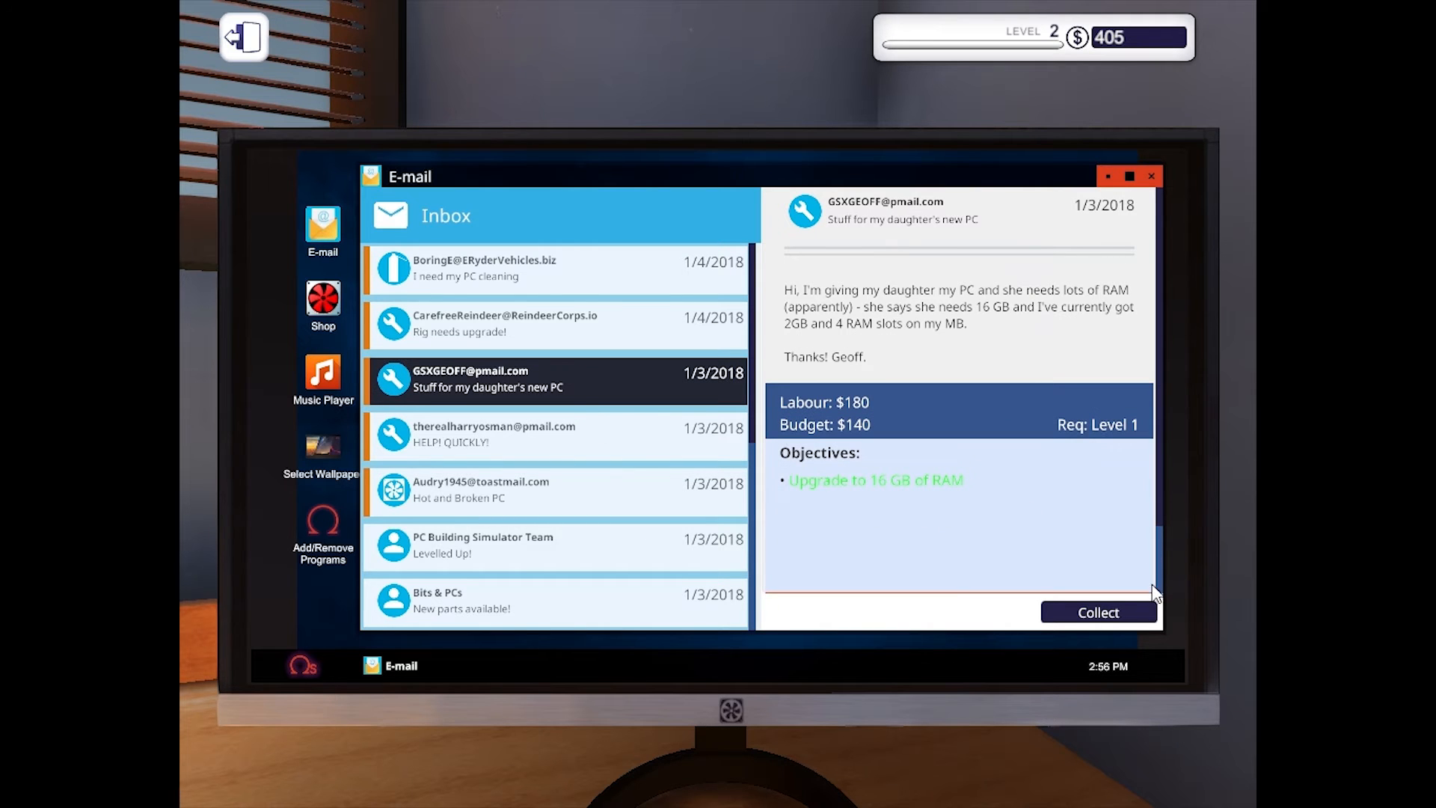
pyautogui.click(1098, 611)
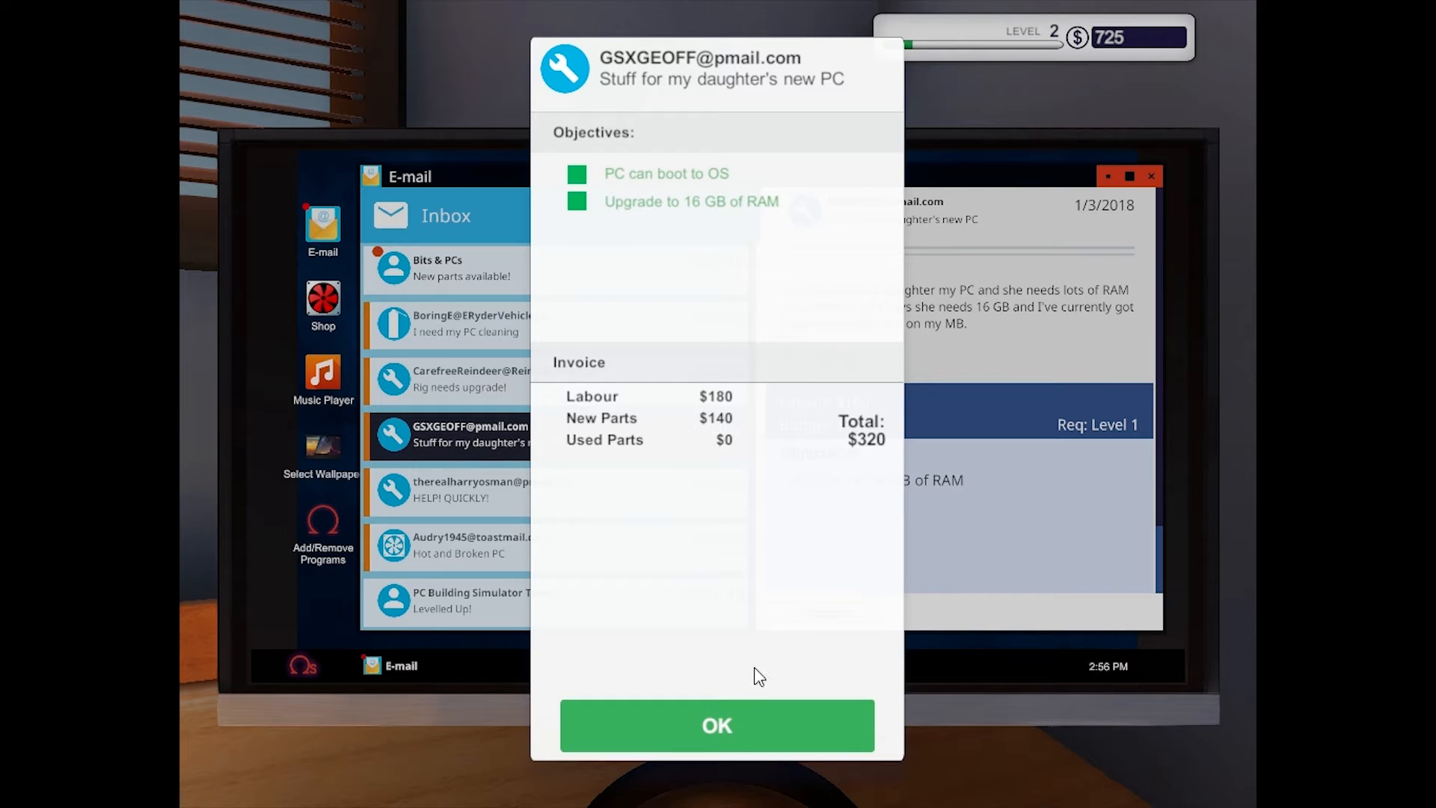
pyautogui.click(715, 719)
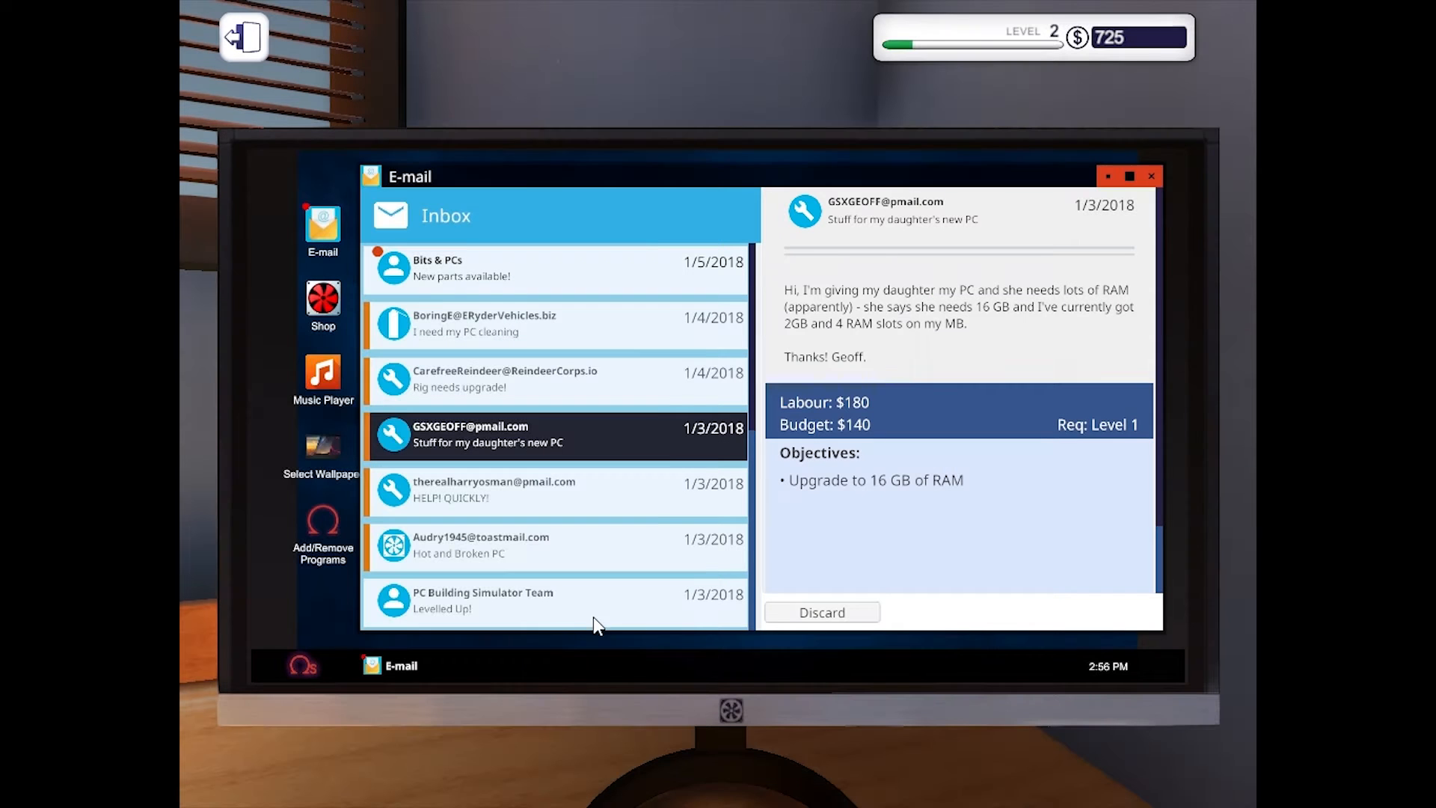
# Collect the Hot and Broken PC job for $270 and read the Bits & PCs new-parts emails.
pyautogui.click(519, 502)
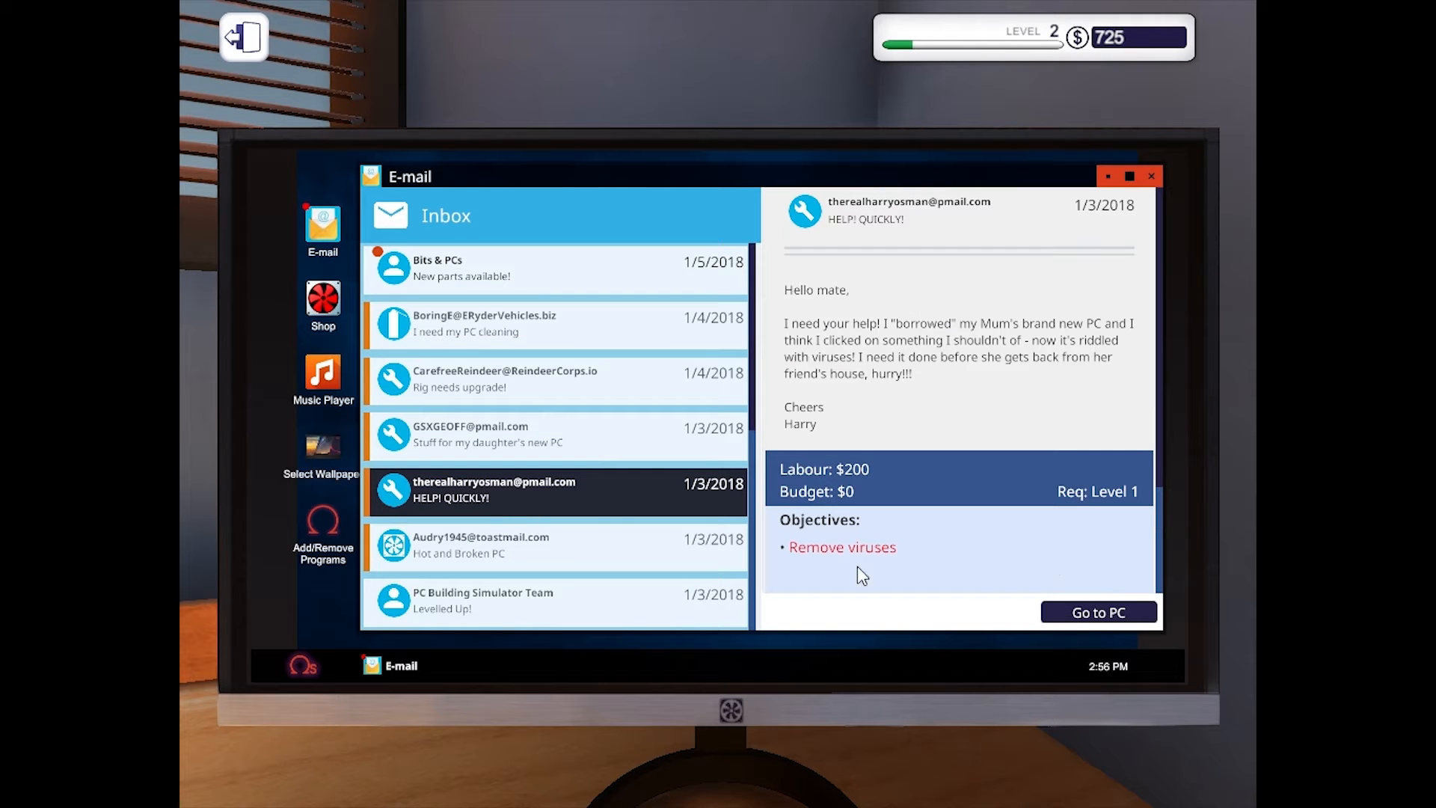
pyautogui.click(573, 544)
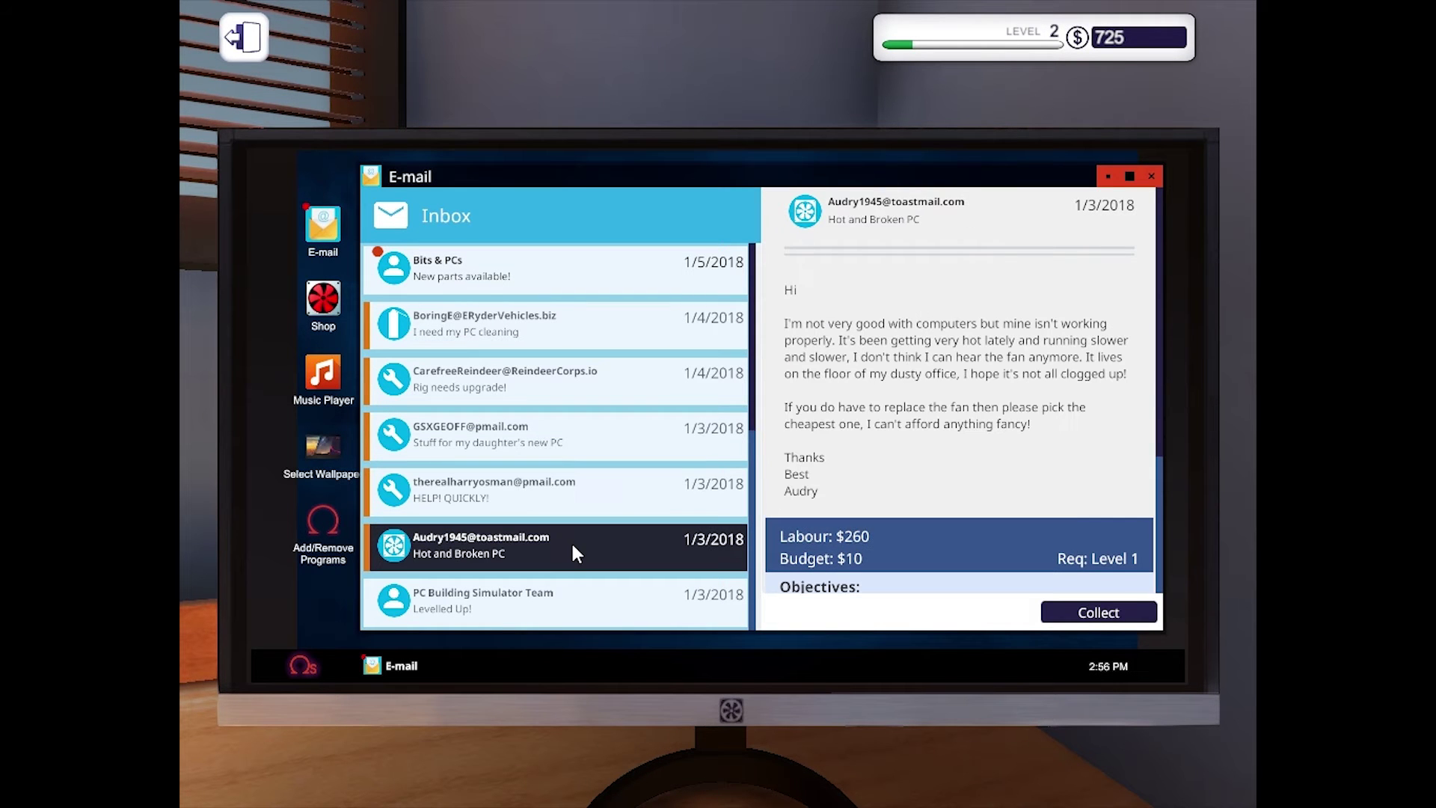
pyautogui.click(1098, 614)
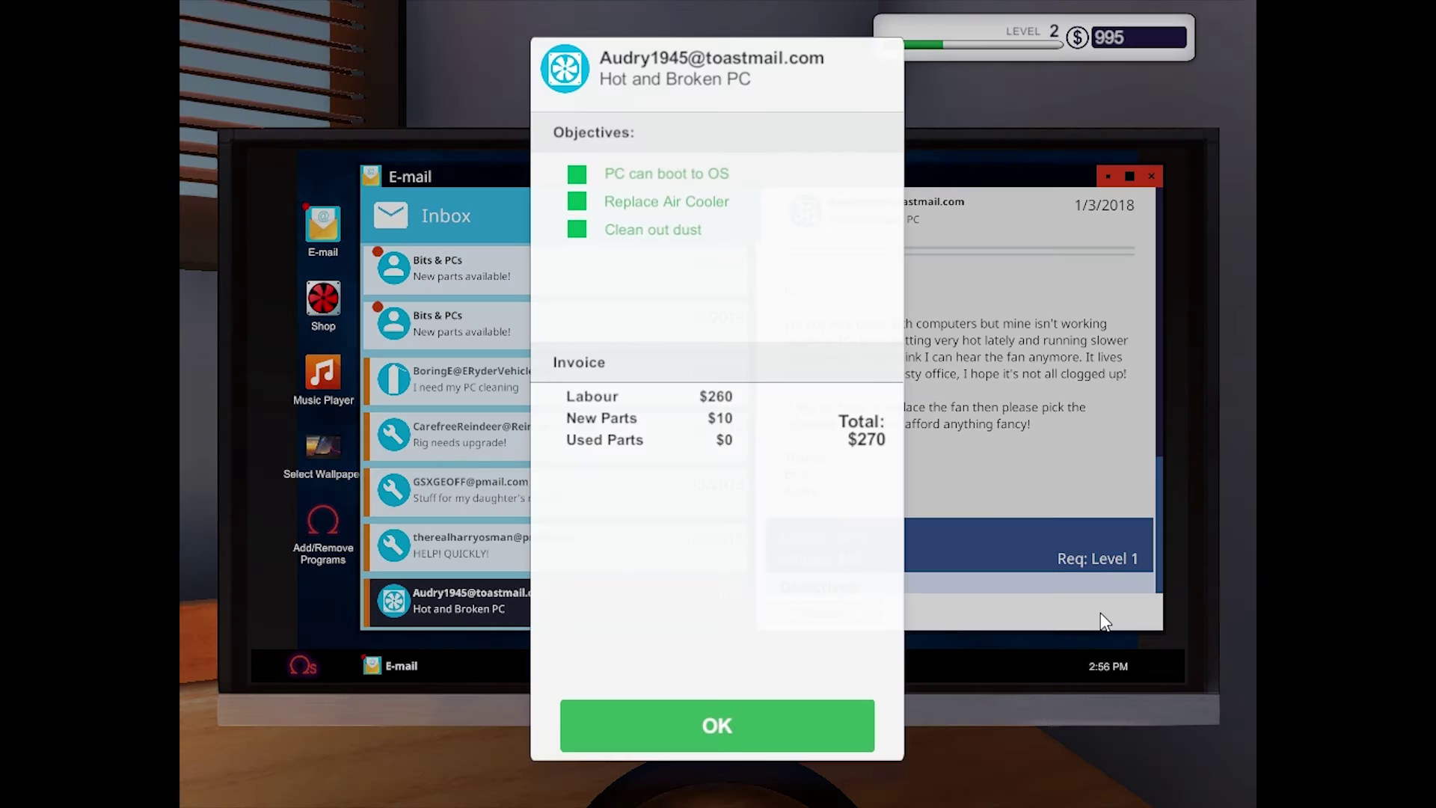
pyautogui.click(758, 724)
pyautogui.click(493, 325)
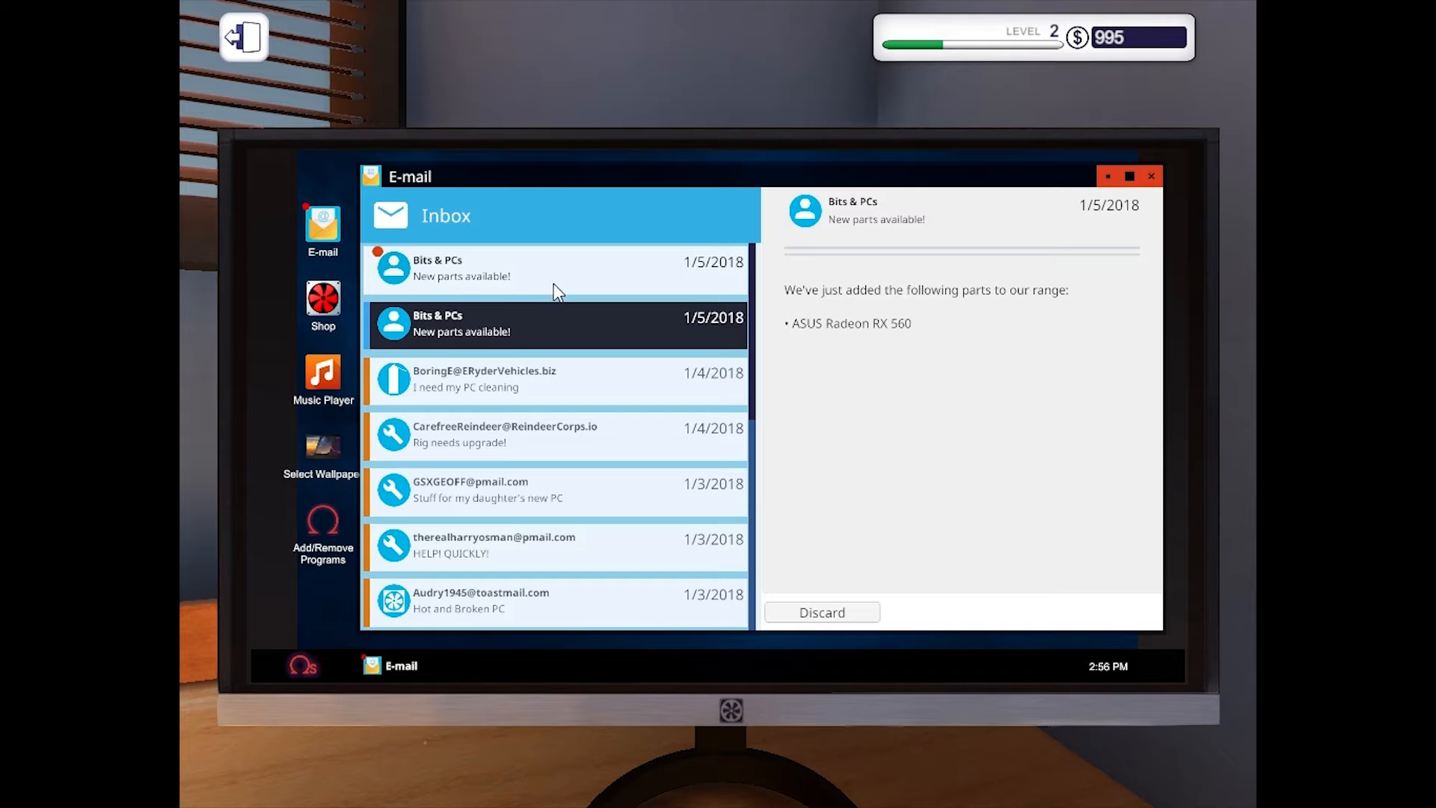
pyautogui.click(555, 291)
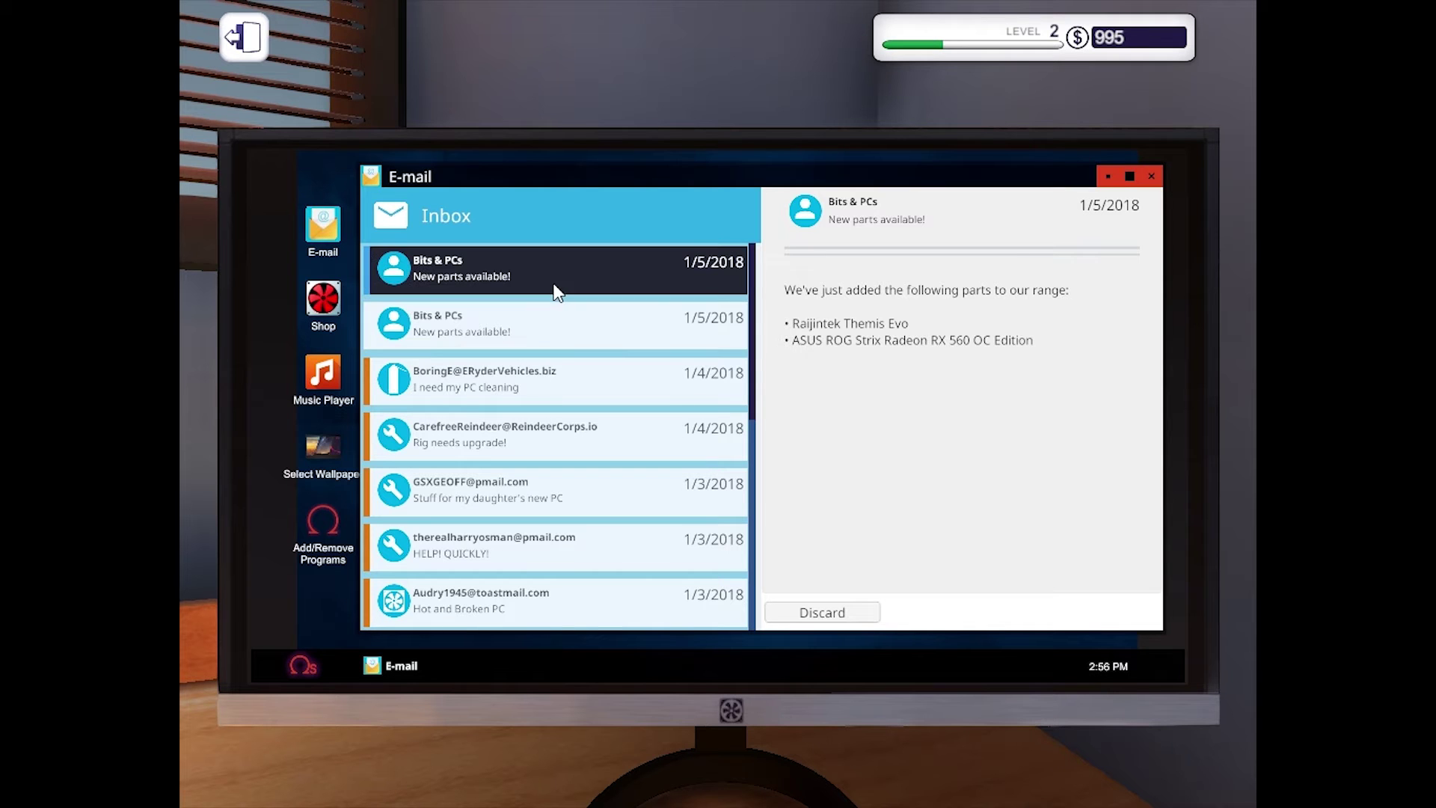
pyautogui.click(544, 328)
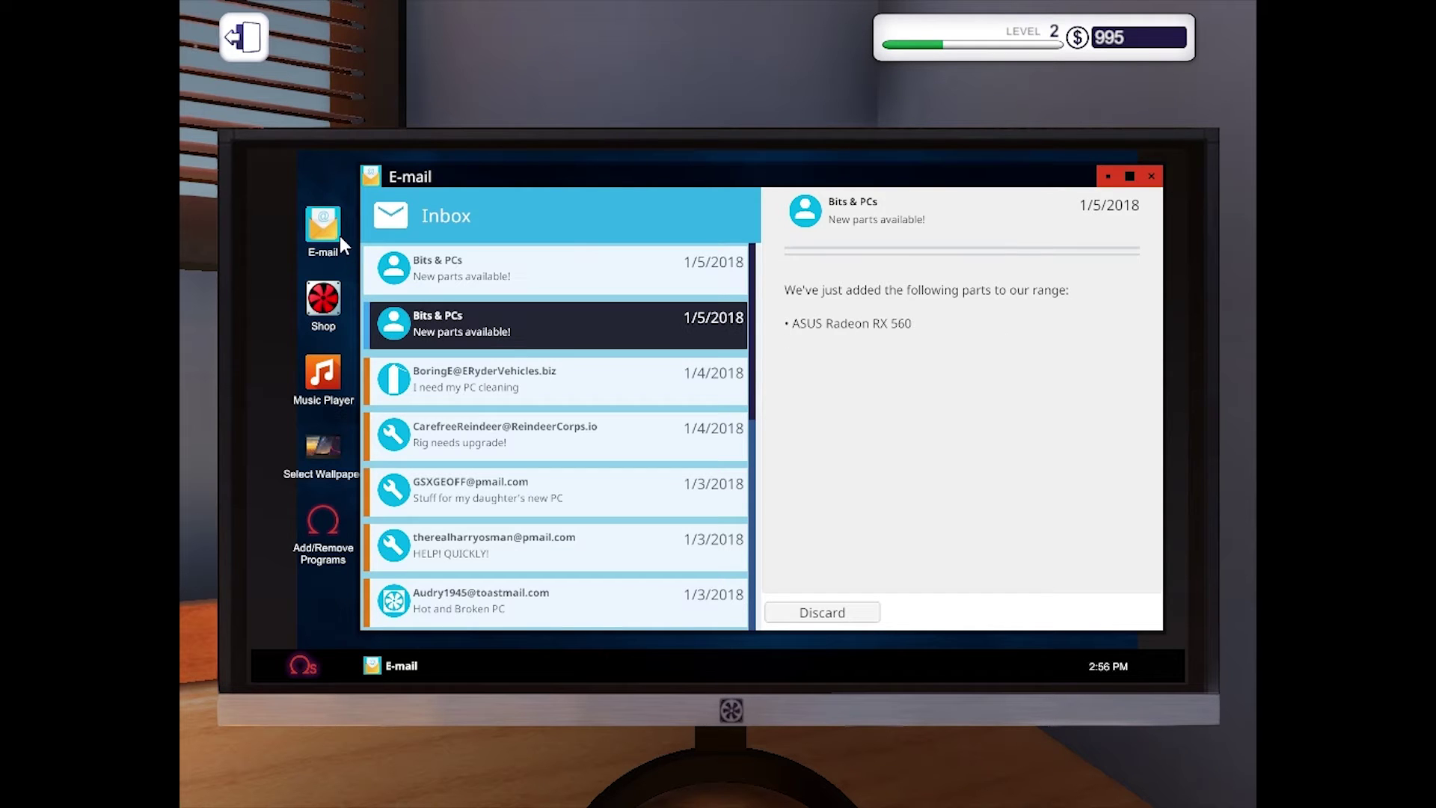
# Sort the shop's Memory listings by price ascending, then leave the computer.
pyautogui.click(323, 305)
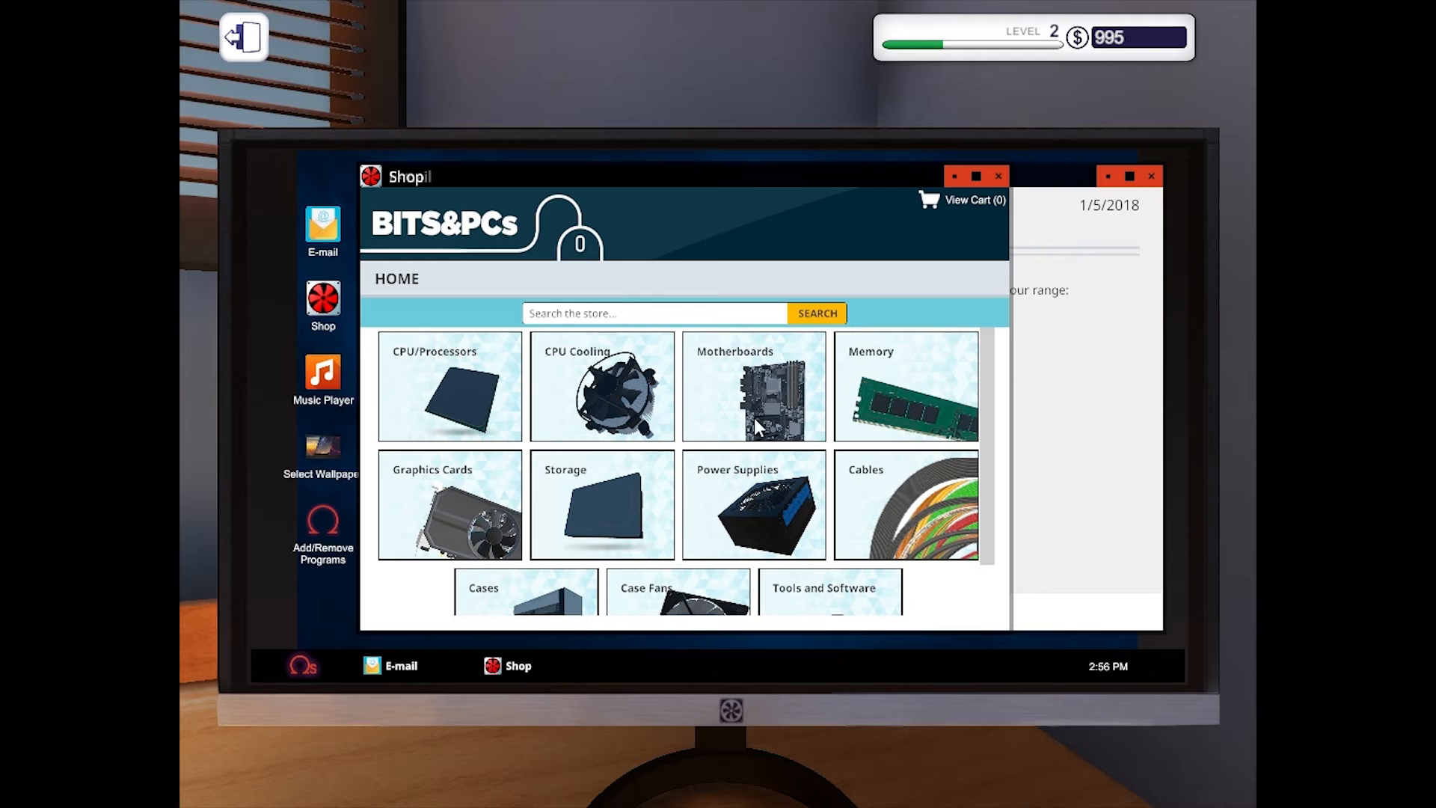
pyautogui.click(892, 391)
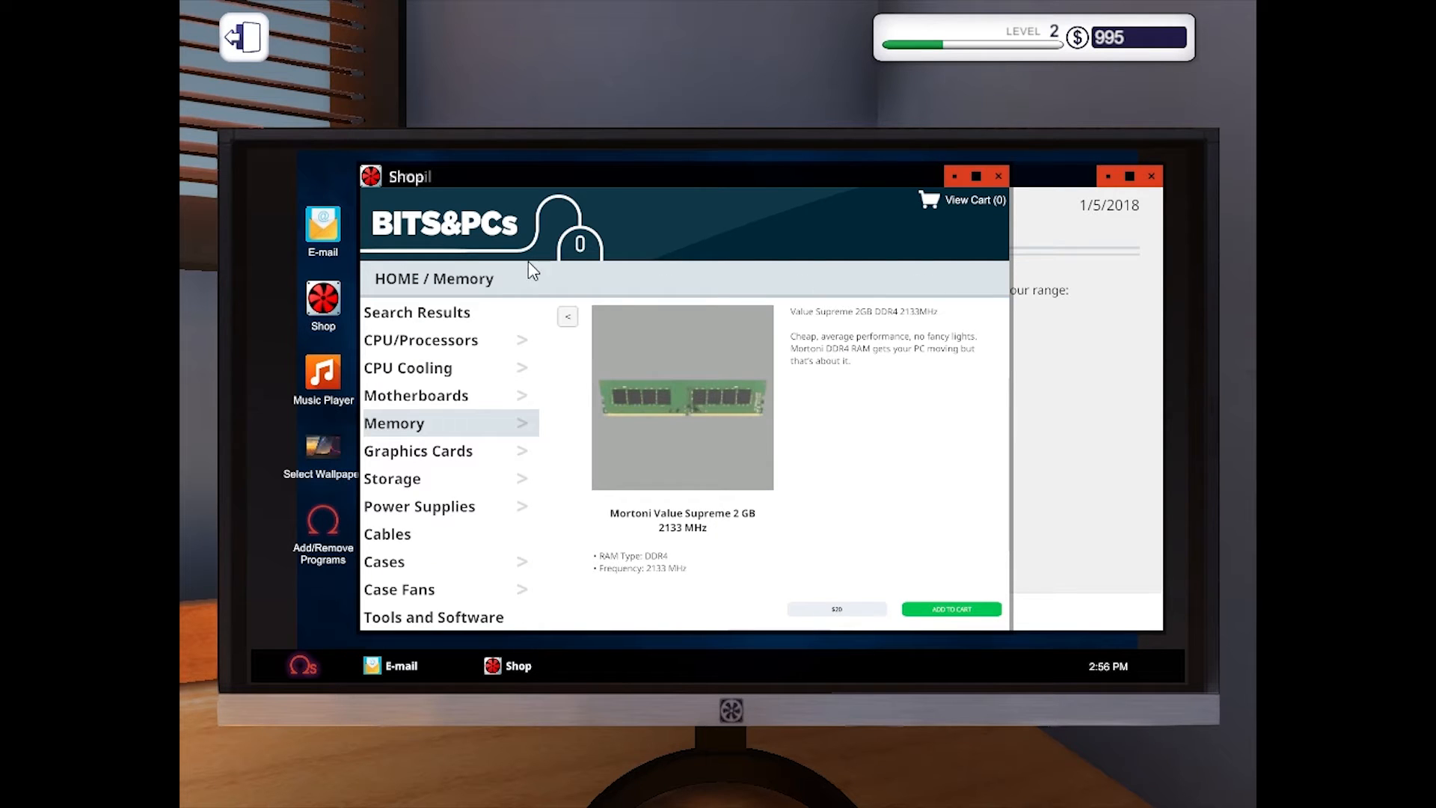
pyautogui.click(571, 316)
pyautogui.scroll(-2, 796, 448)
pyautogui.scroll(-2, 817, 471)
pyautogui.scroll(-1, 819, 479)
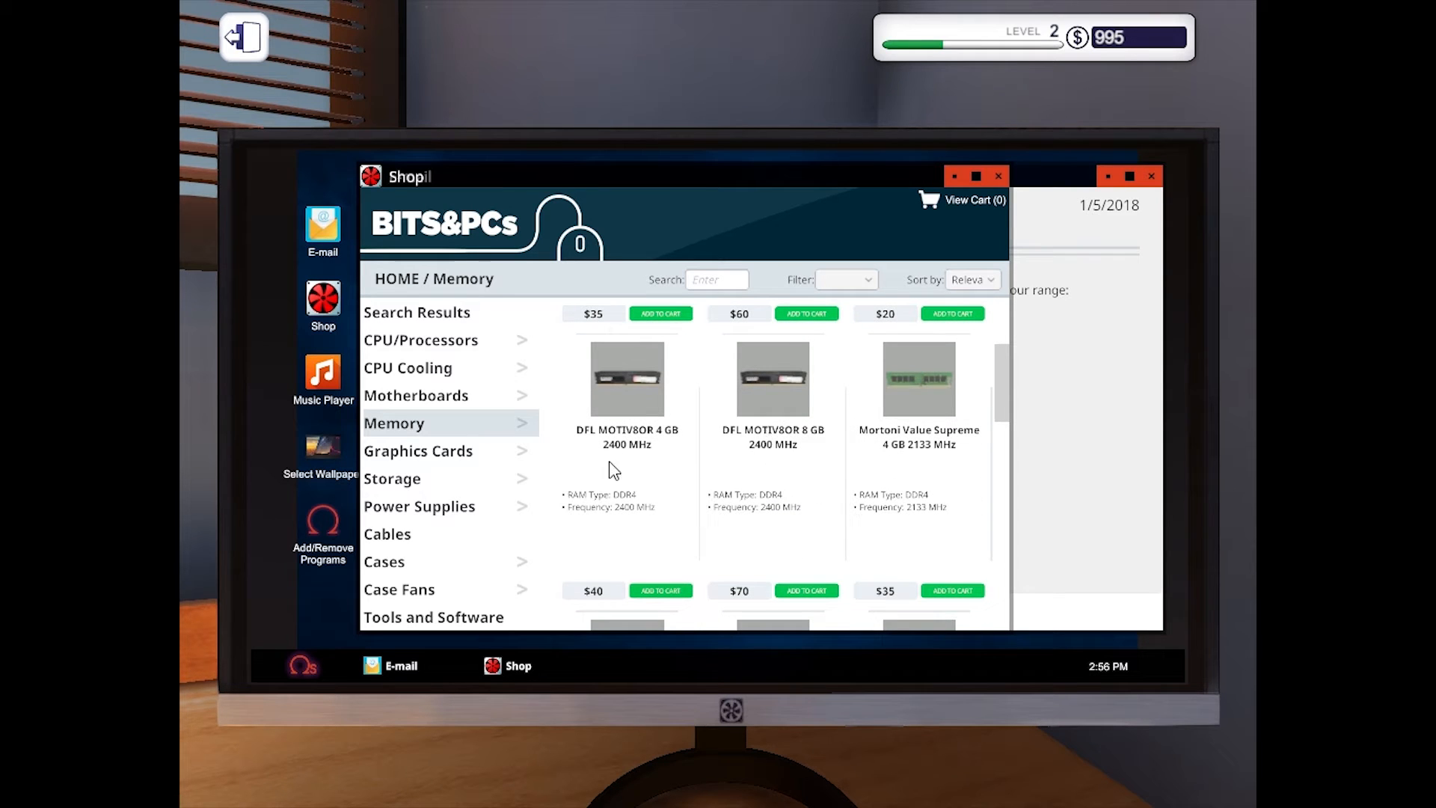
pyautogui.scroll(2, 615, 469)
pyautogui.scroll(2, 785, 463)
pyautogui.scroll(1, 830, 465)
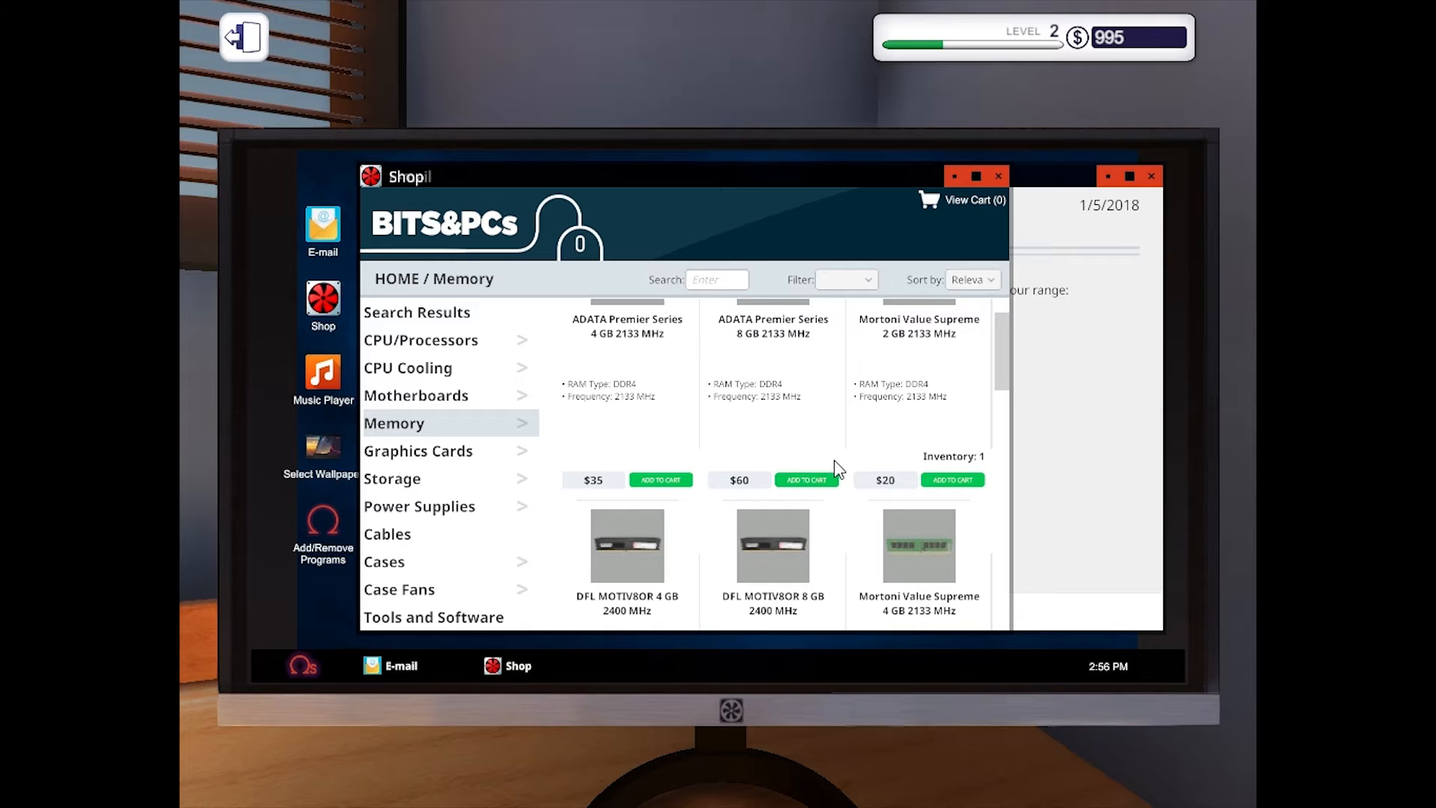
pyautogui.scroll(-1, 837, 468)
pyautogui.scroll(1, 837, 468)
pyautogui.click(974, 280)
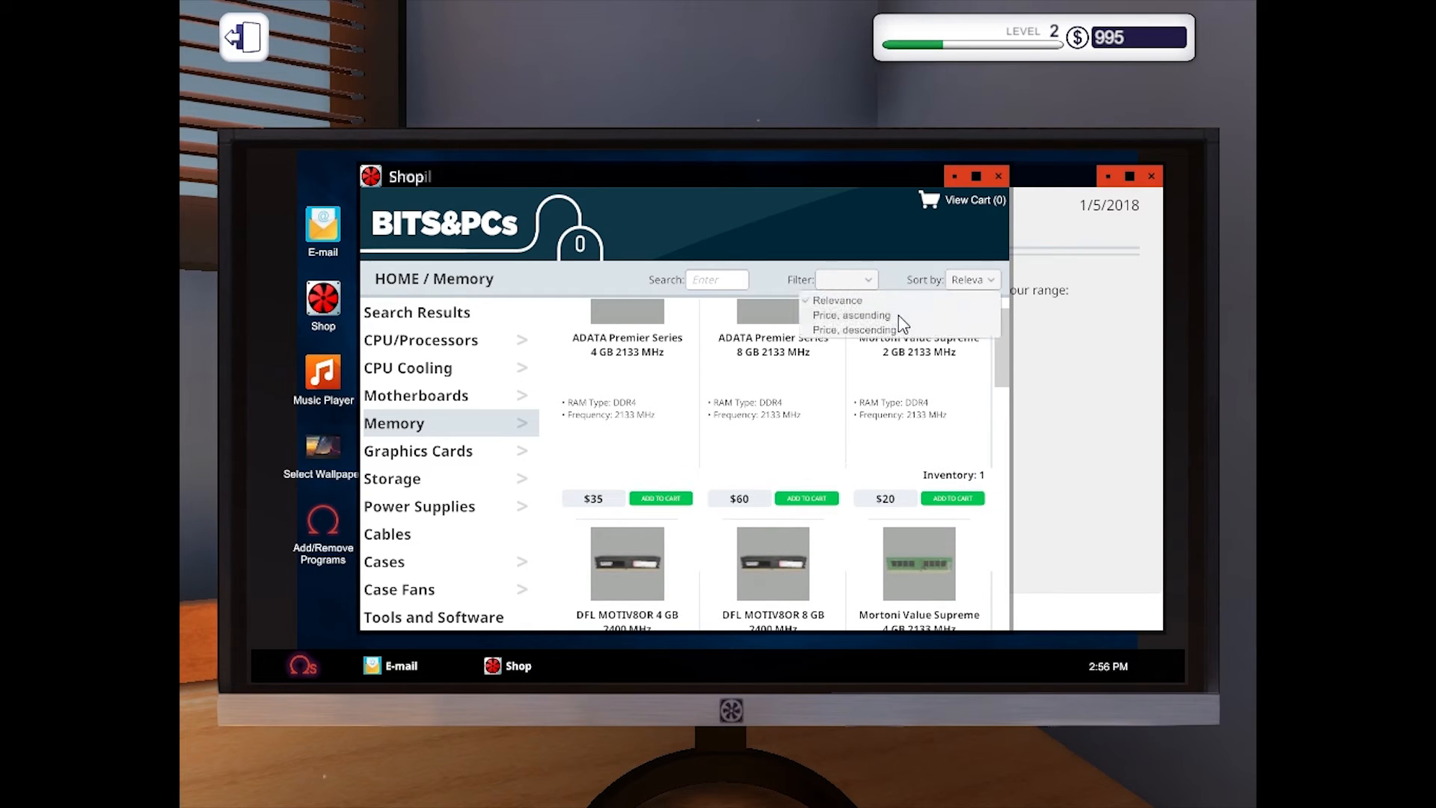
pyautogui.click(840, 316)
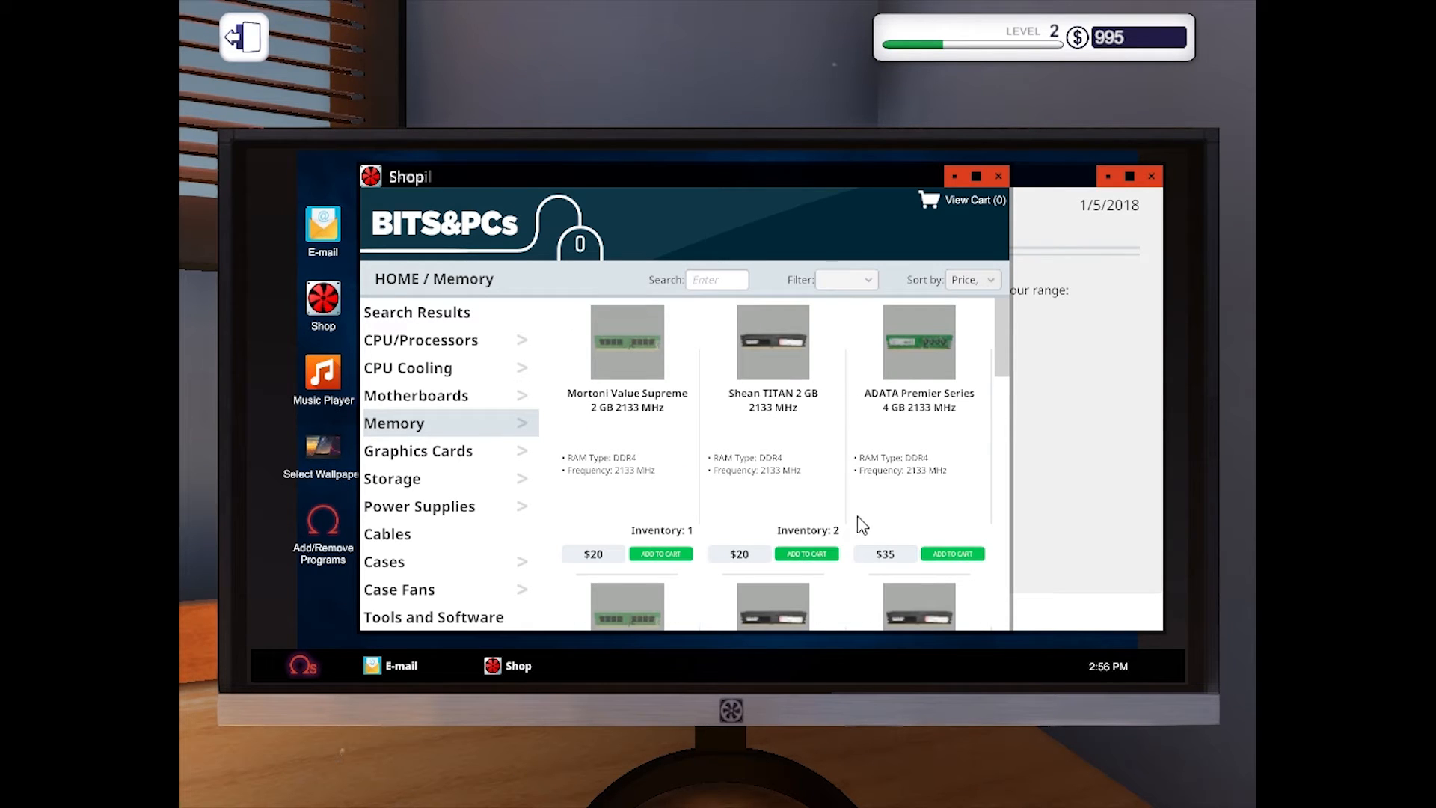
pyautogui.scroll(-1, 904, 564)
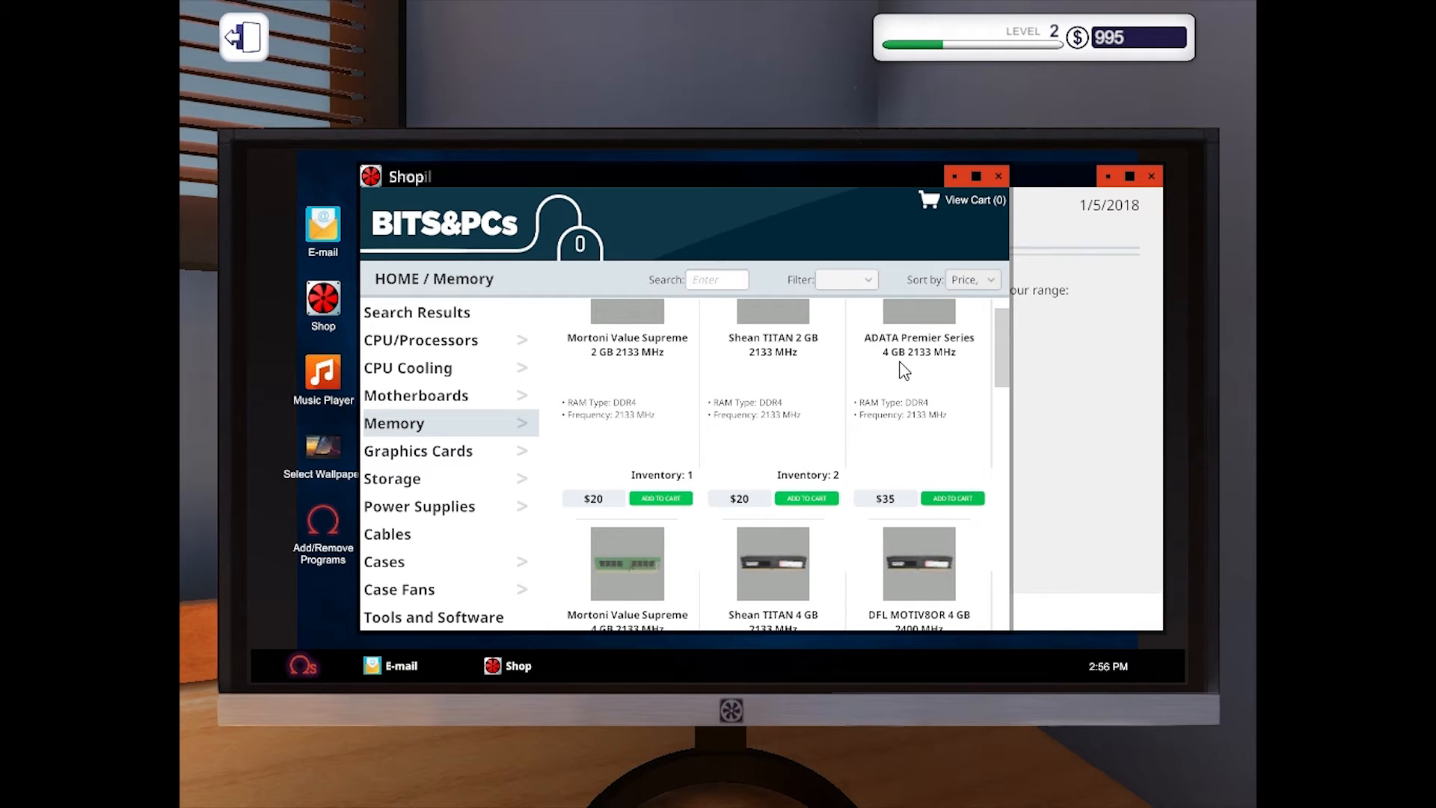
pyautogui.scroll(-2, 904, 382)
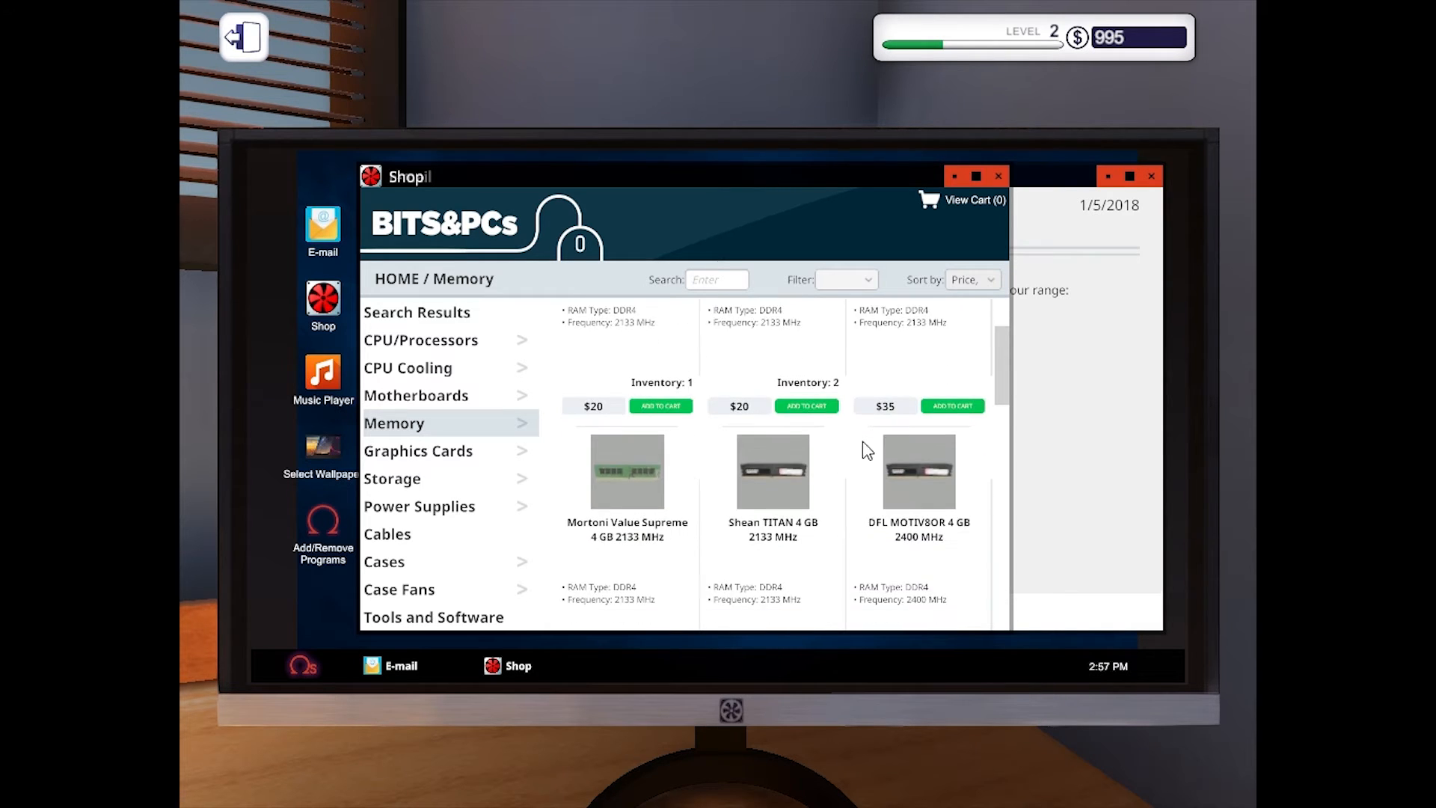
pyautogui.scroll(-2, 858, 448)
pyautogui.scroll(-1, 852, 456)
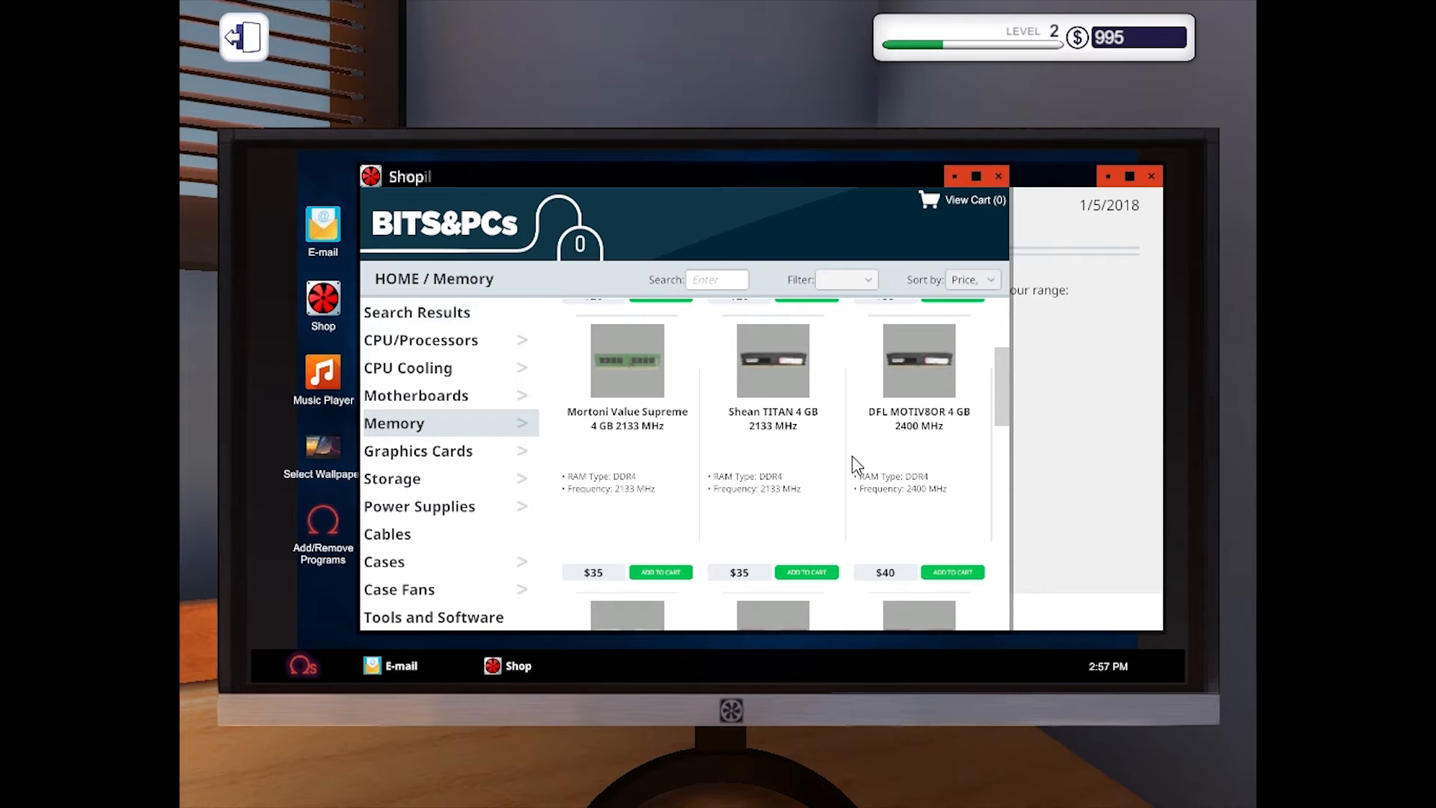
pyautogui.scroll(-2, 852, 456)
pyautogui.scroll(-2, 856, 466)
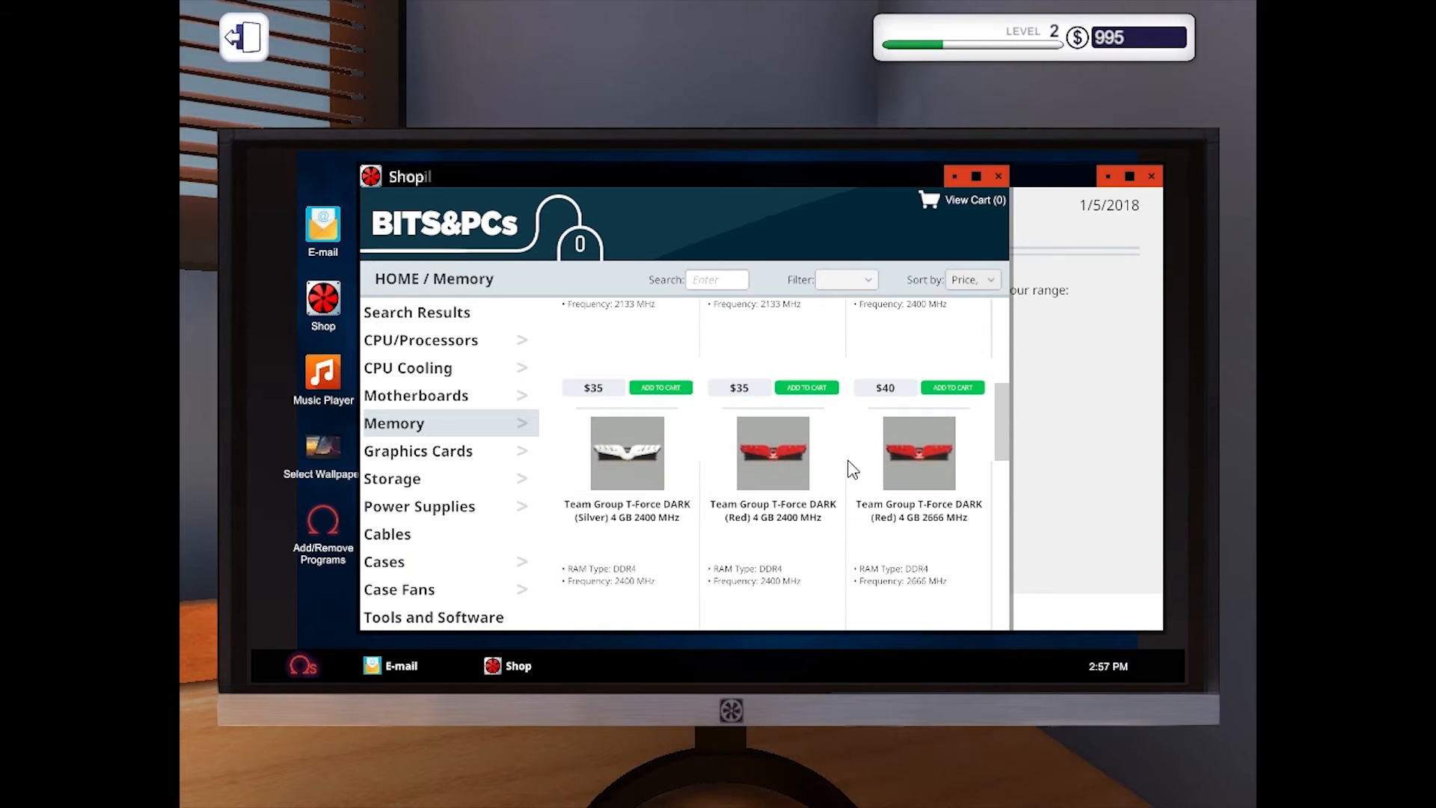
pyautogui.scroll(-2, 785, 493)
pyautogui.scroll(-2, 699, 534)
pyautogui.scroll(-2, 700, 534)
pyautogui.scroll(-2, 702, 532)
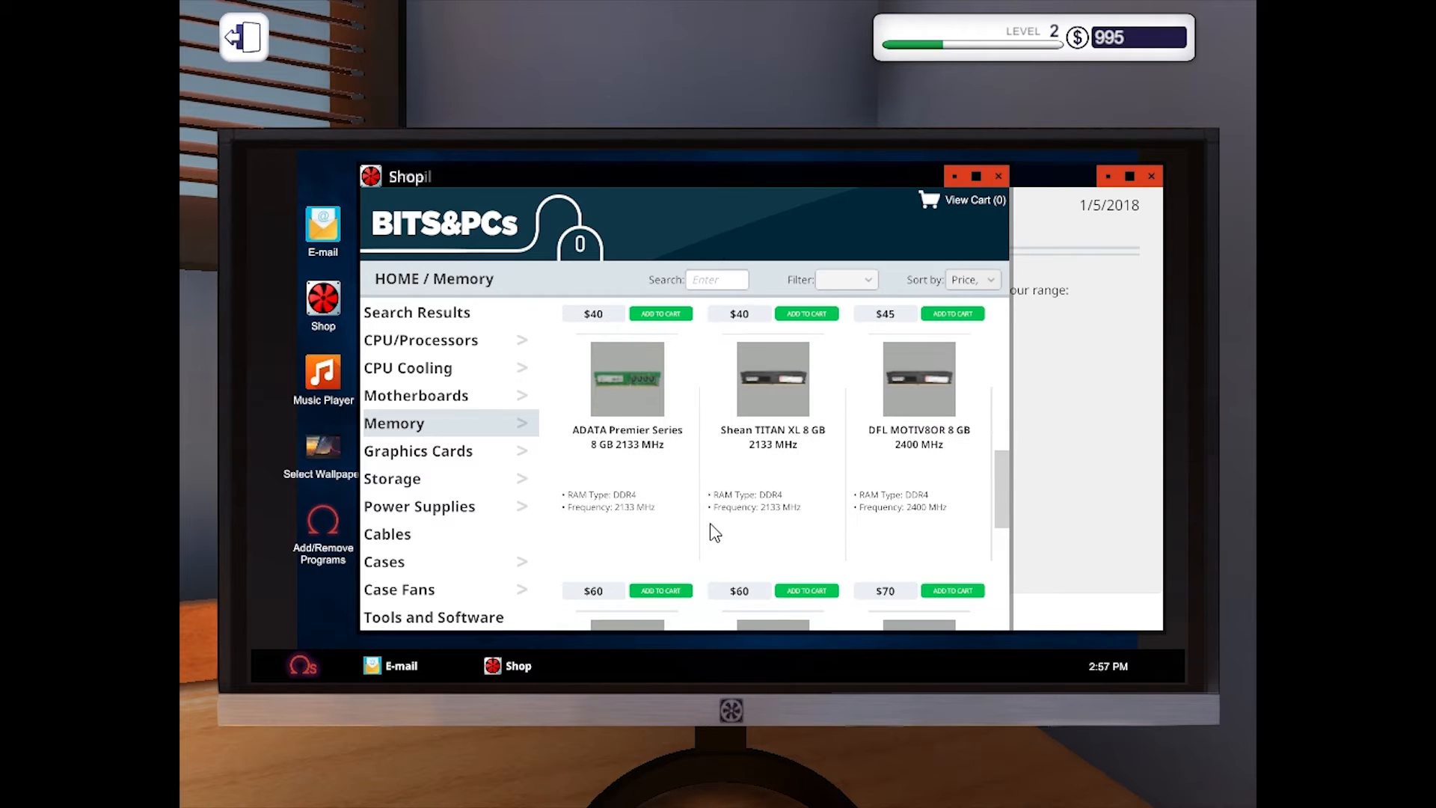
pyautogui.scroll(-1, 718, 534)
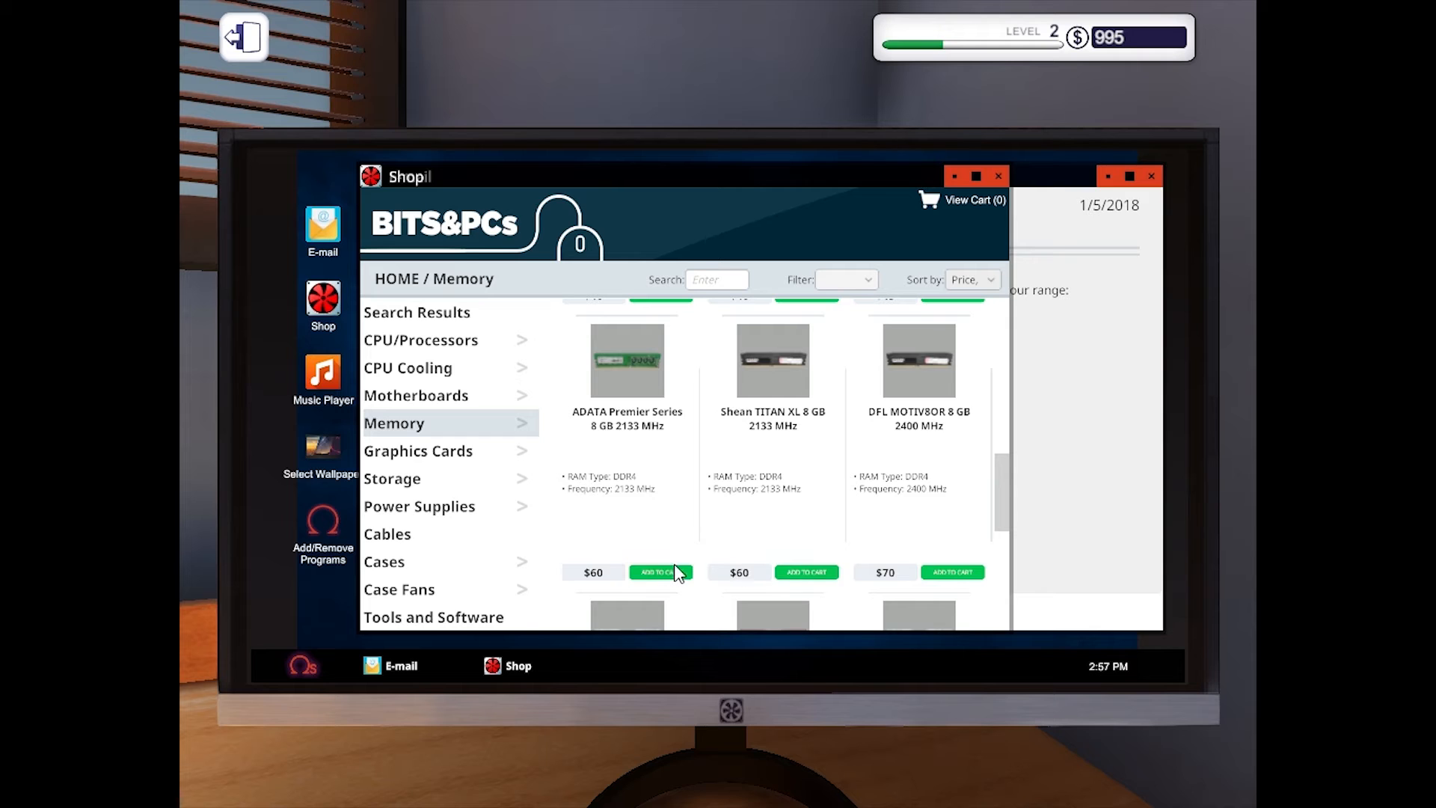
pyautogui.scroll(2, 682, 573)
pyautogui.scroll(2, 690, 561)
pyautogui.scroll(2, 694, 551)
pyautogui.scroll(1, 697, 548)
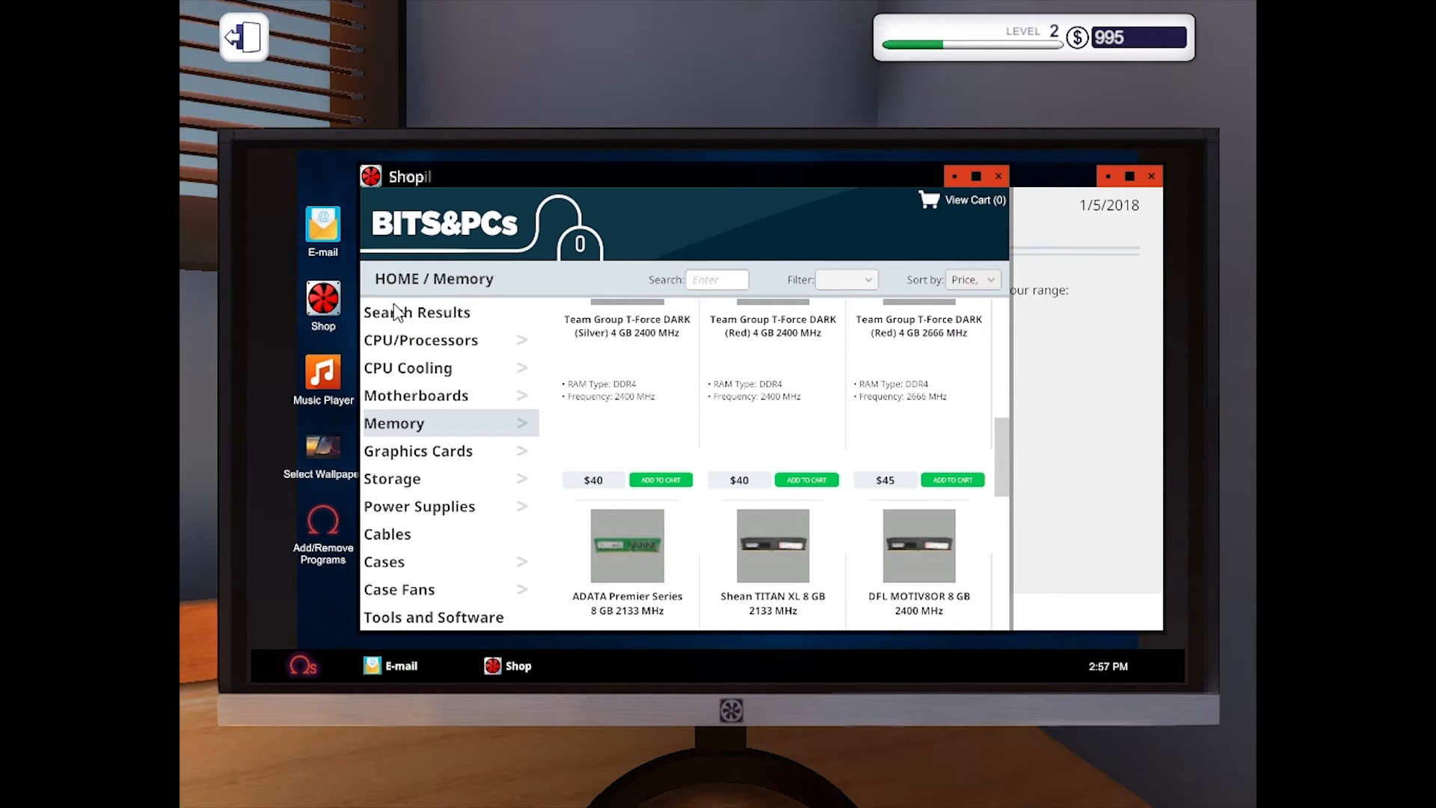
pyautogui.click(242, 36)
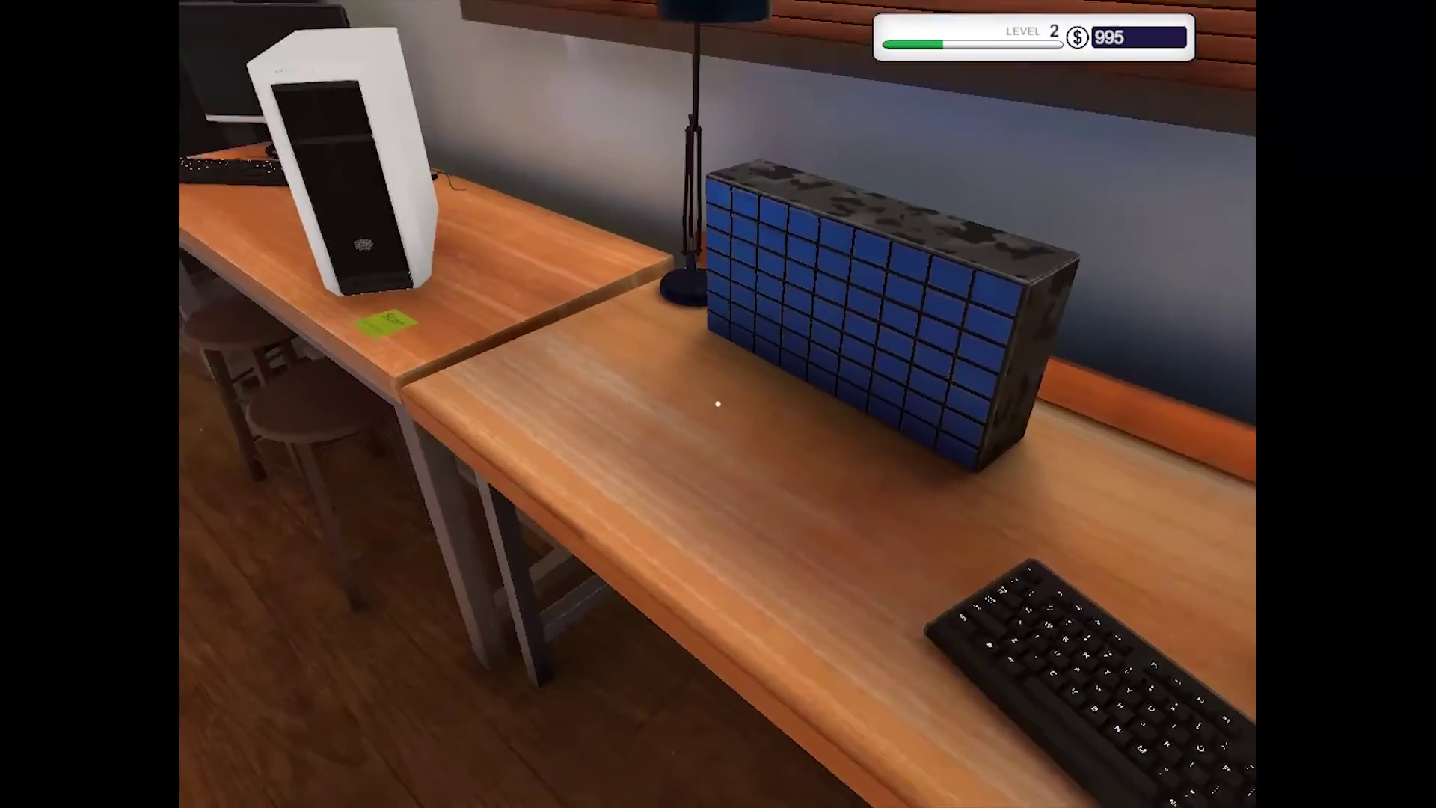
# Bring the customer's PC to the bench, remove the side panel and plug in two rear cables.
pyautogui.press('w')
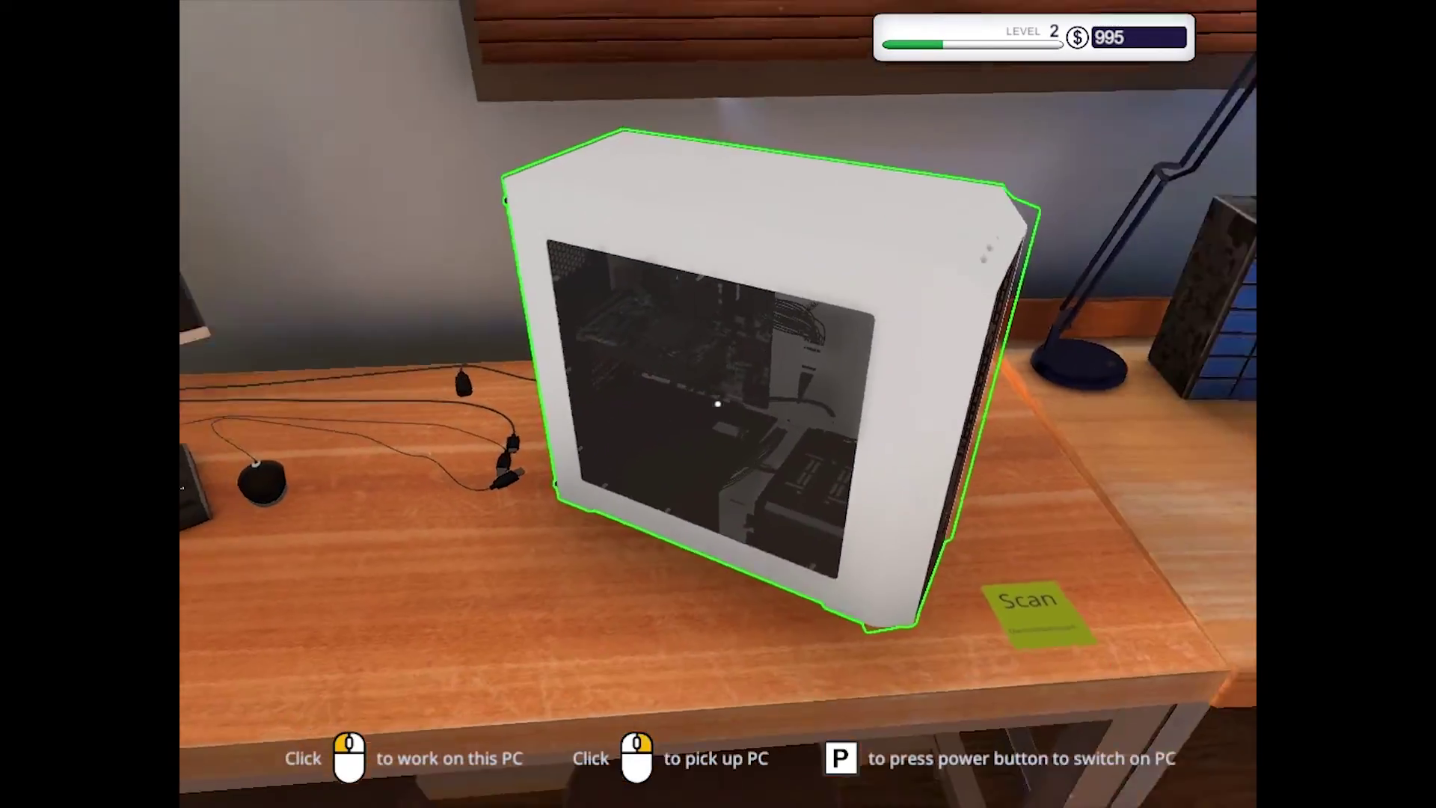
pyautogui.click(717, 403)
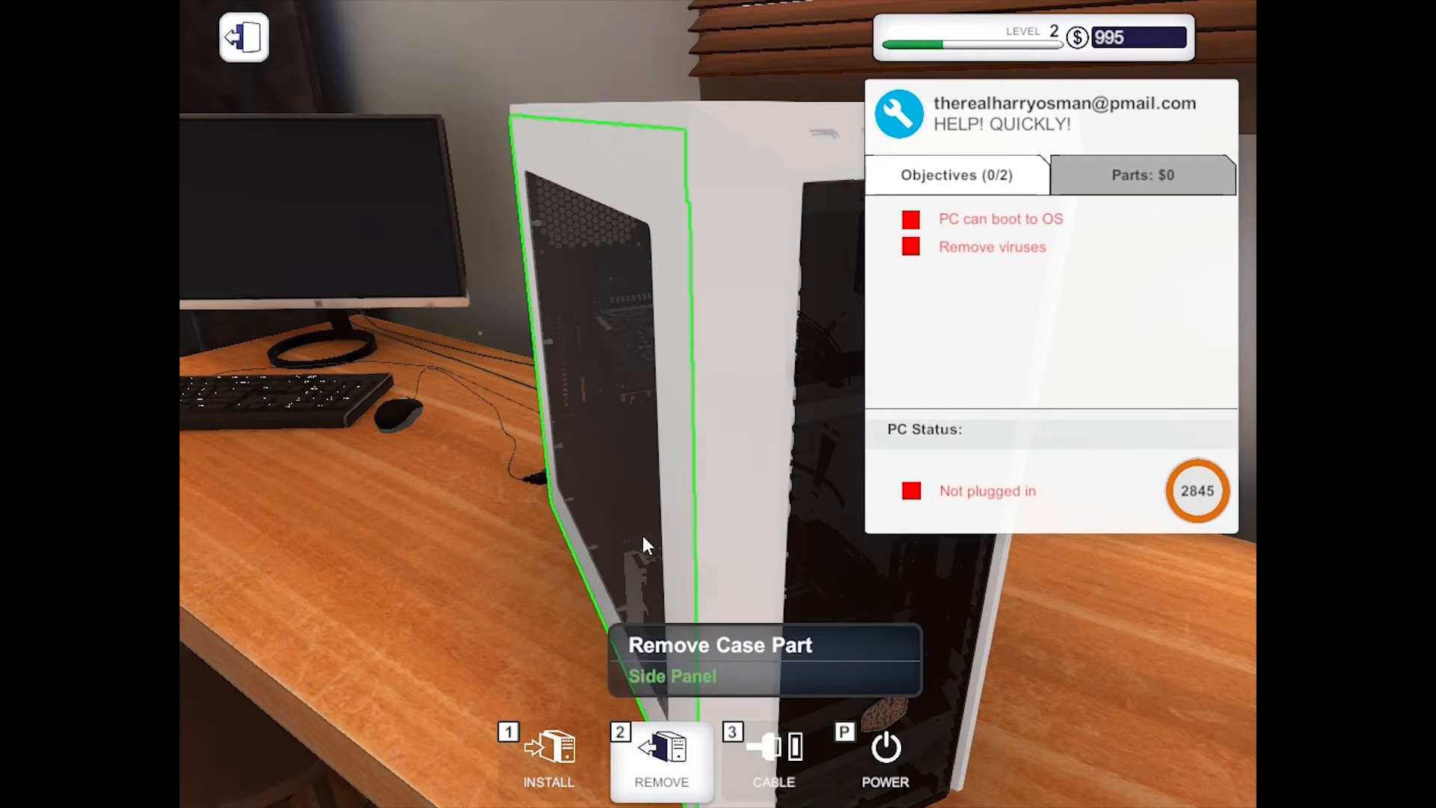
pyautogui.click(584, 606)
pyautogui.moveTo(585, 561); pyautogui.dragTo(786, 449)
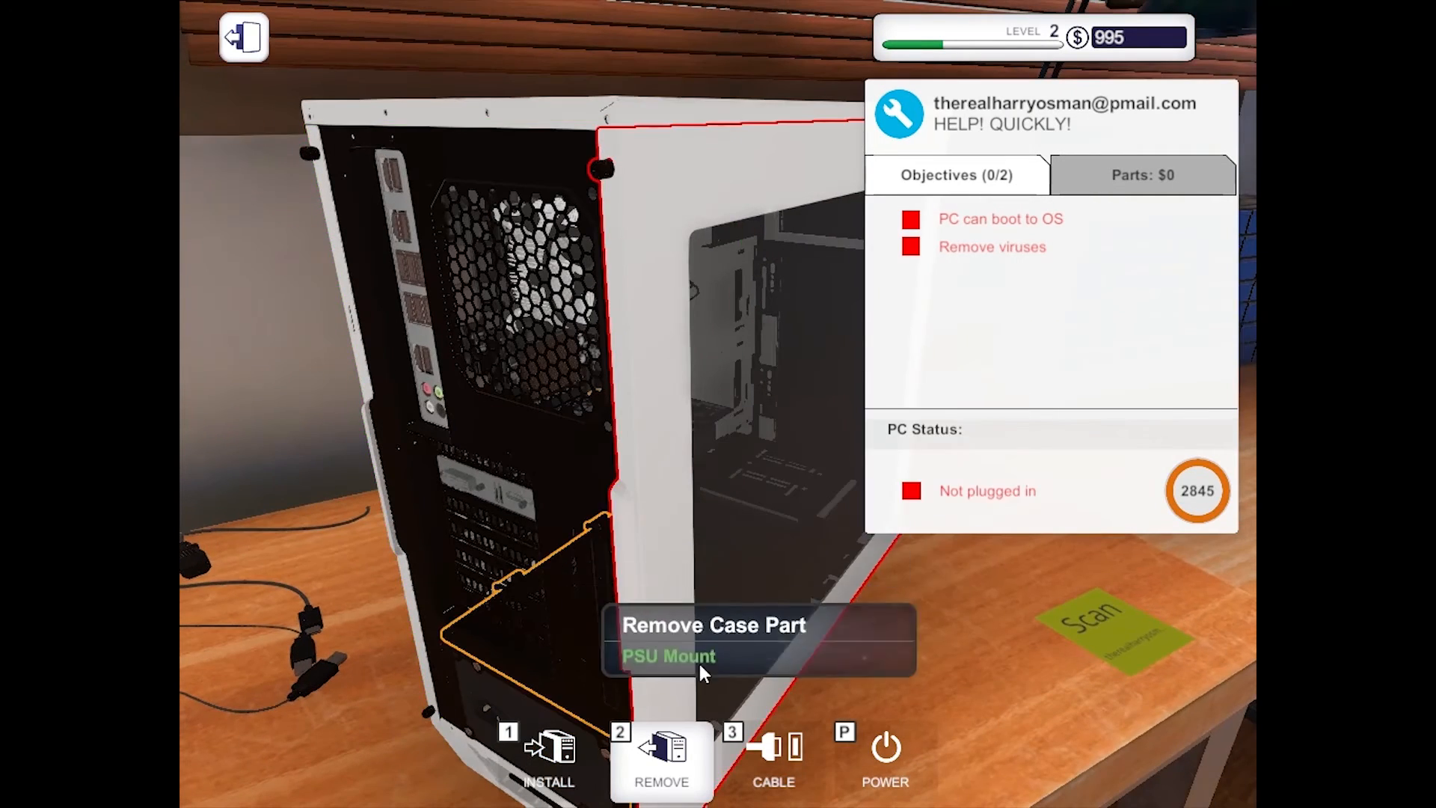
pyautogui.click(773, 757)
pyautogui.click(314, 658)
pyautogui.click(420, 240)
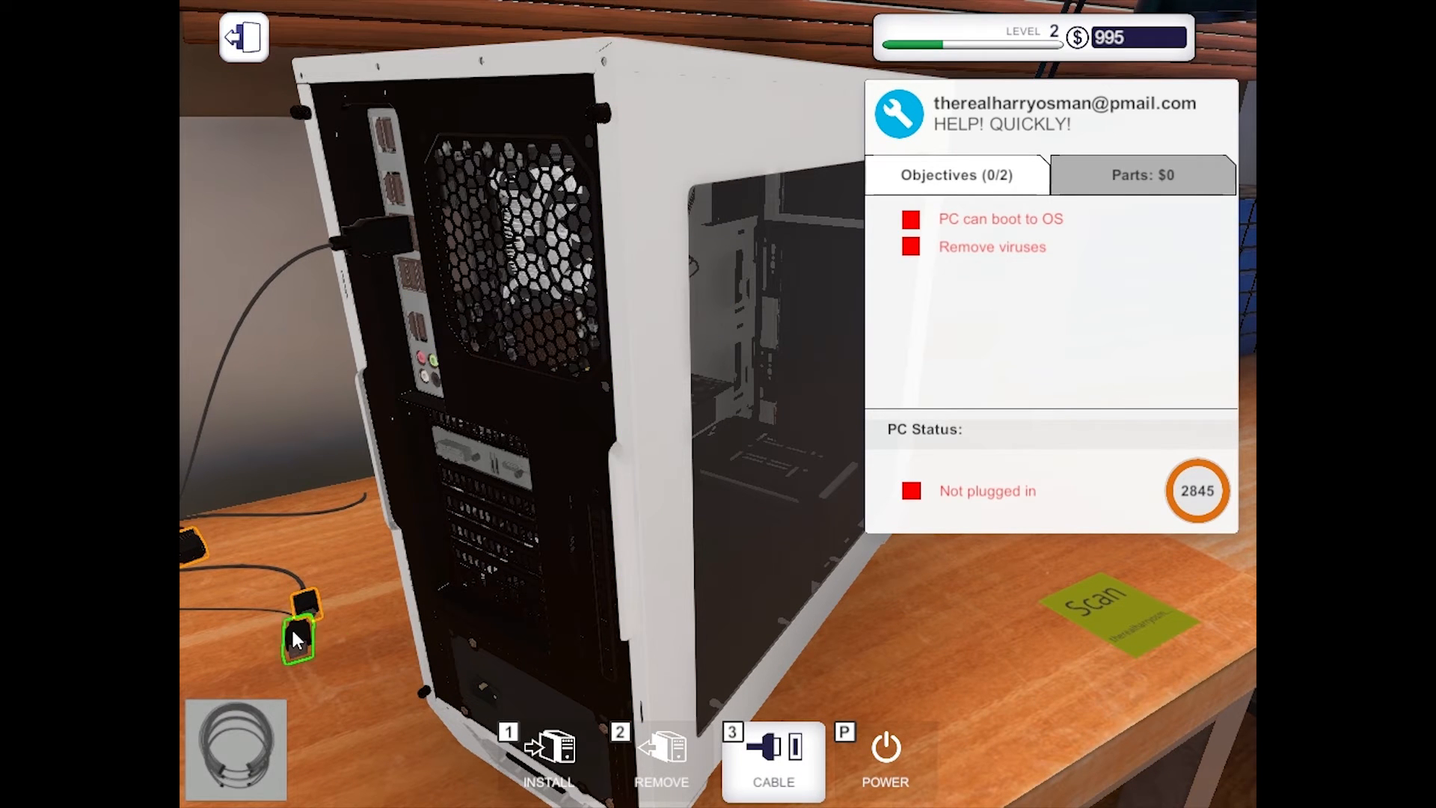
pyautogui.click(291, 630)
pyautogui.click(407, 253)
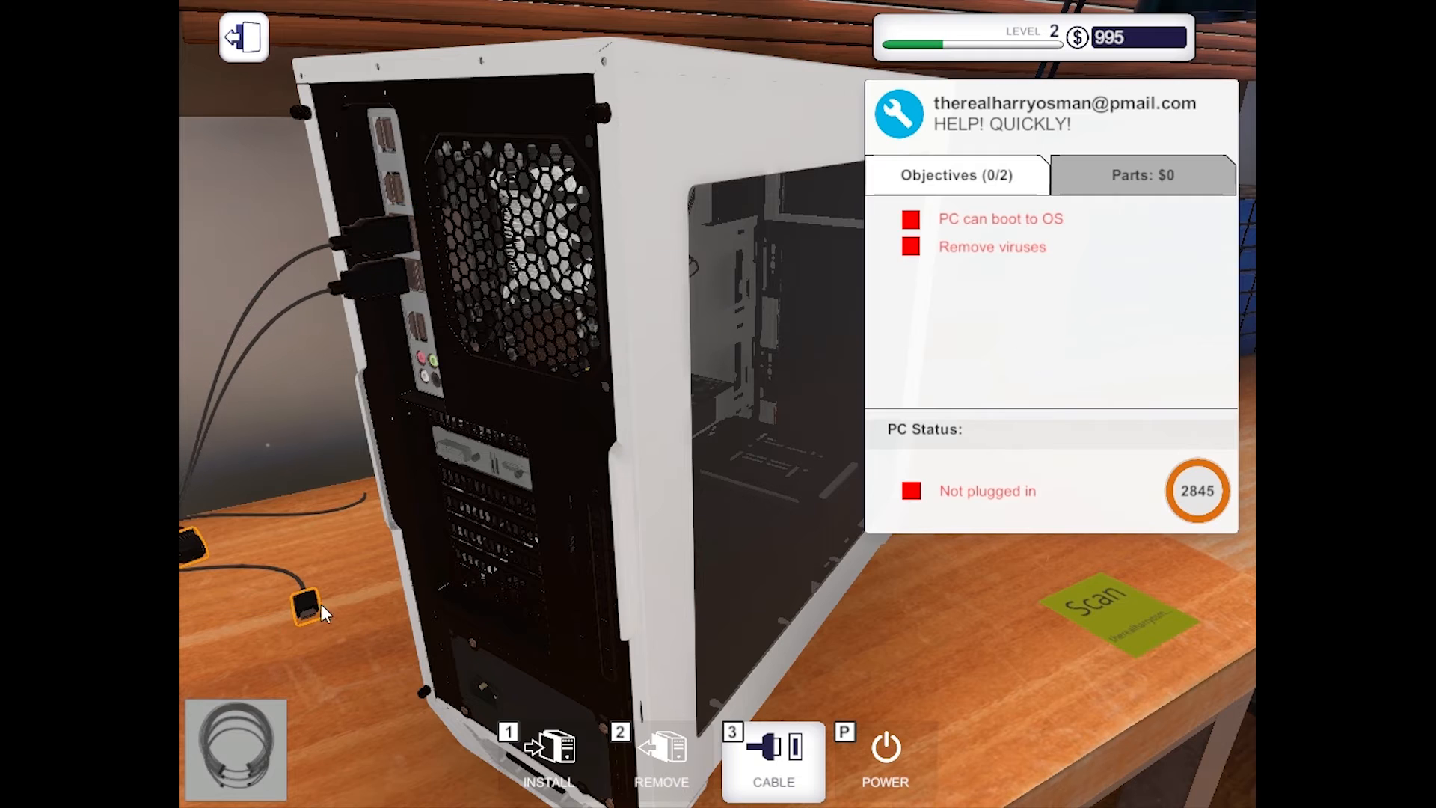
# Connect the display and power cables, insert the USB Drive and power the PC on.
pyautogui.click(304, 611)
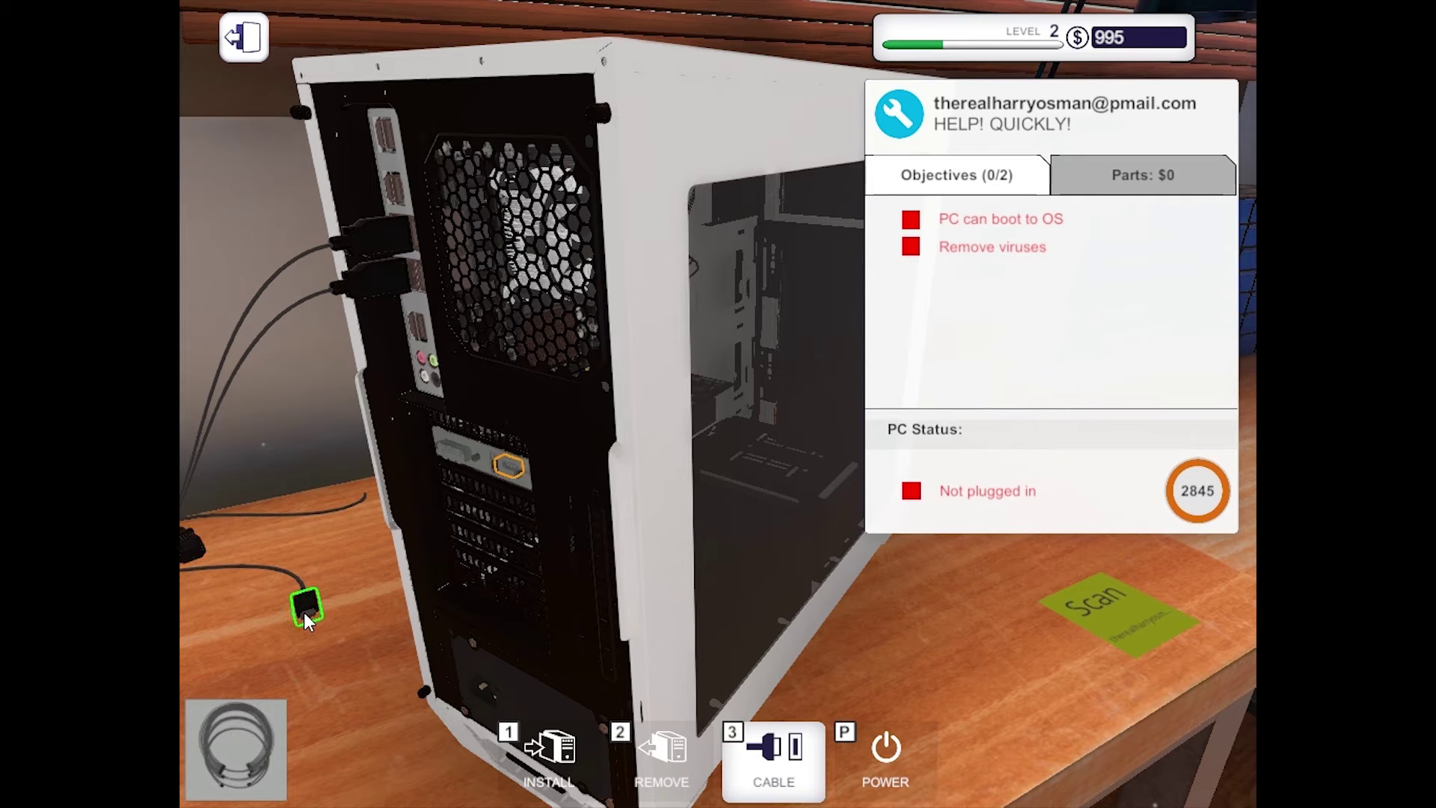
pyautogui.click(502, 470)
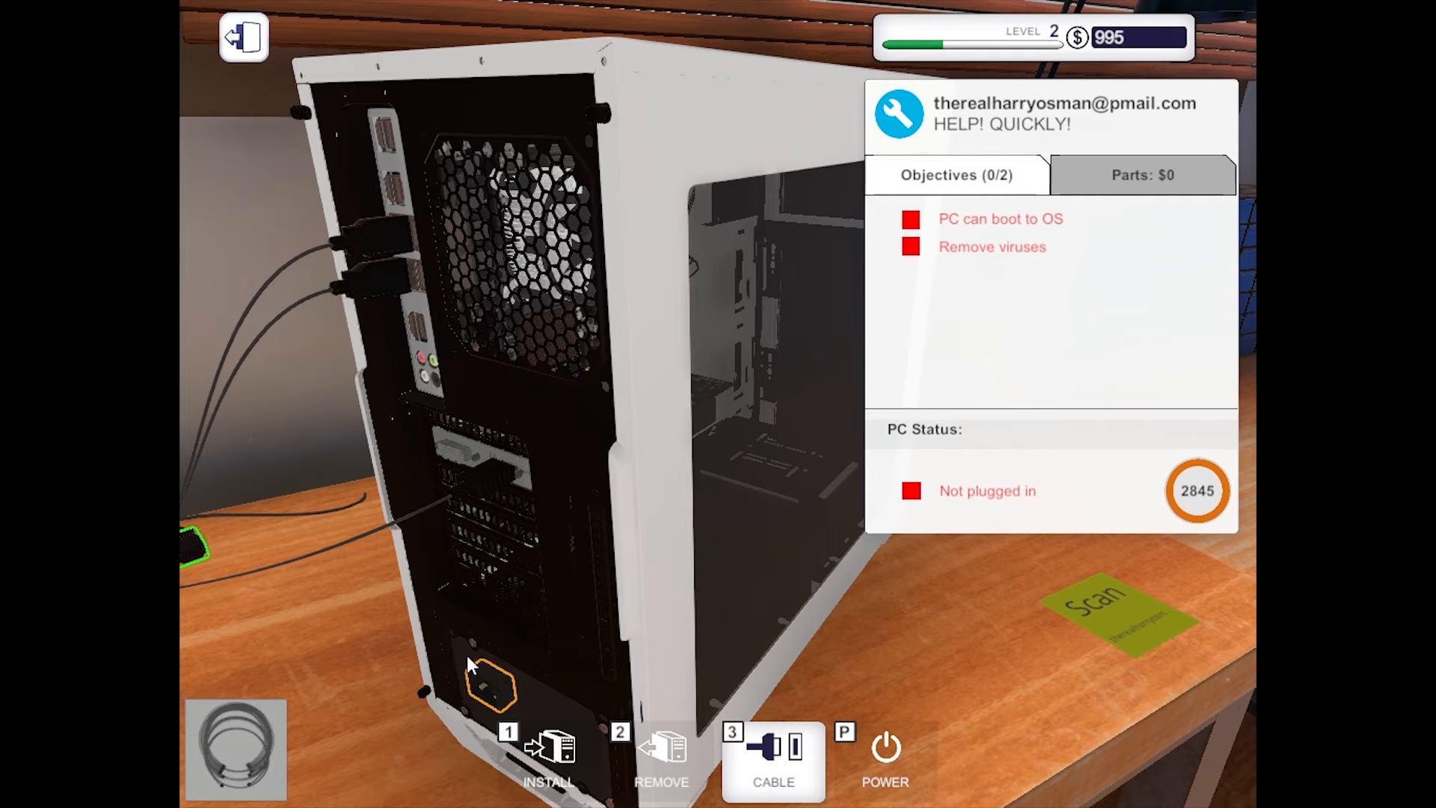
pyautogui.click(489, 684)
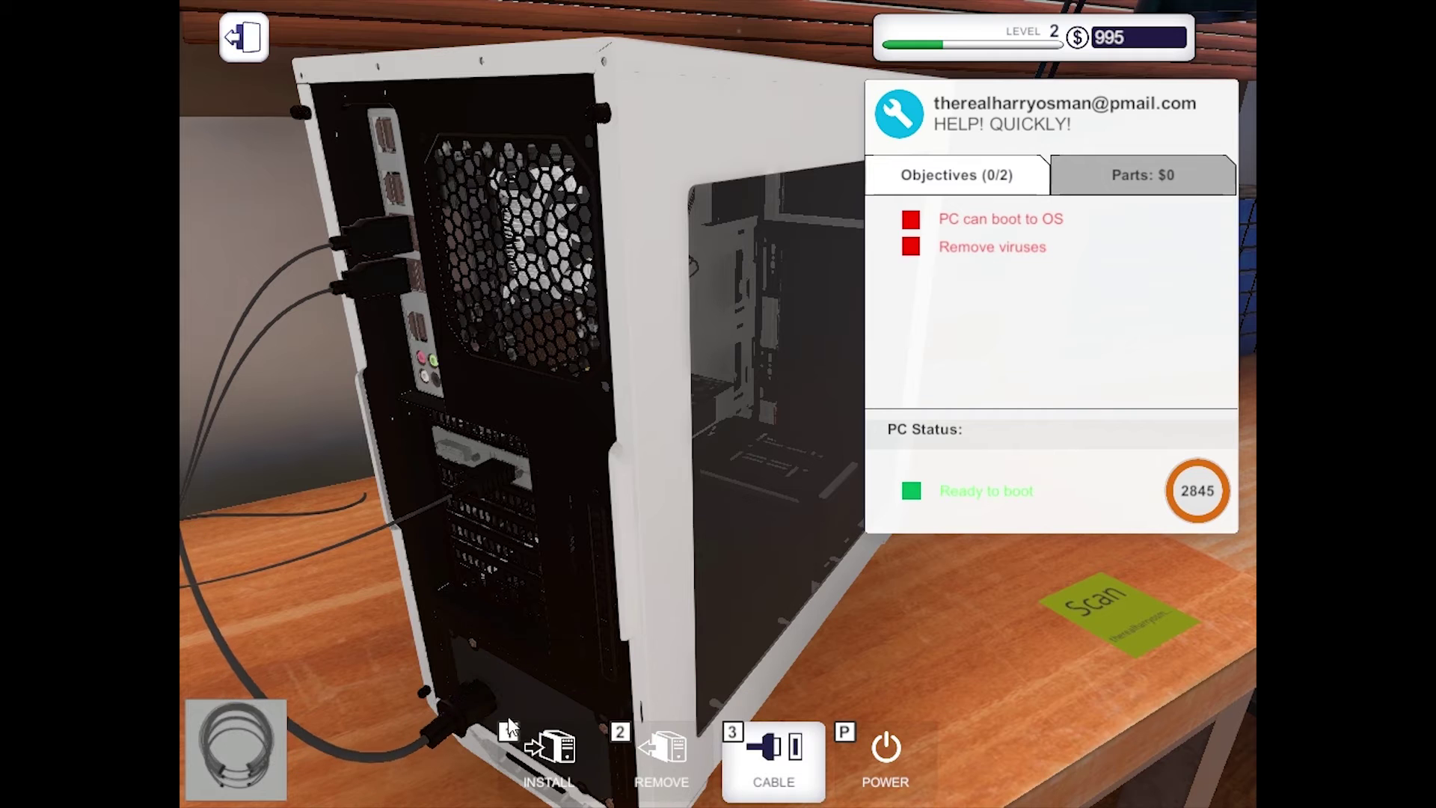
pyautogui.click(553, 747)
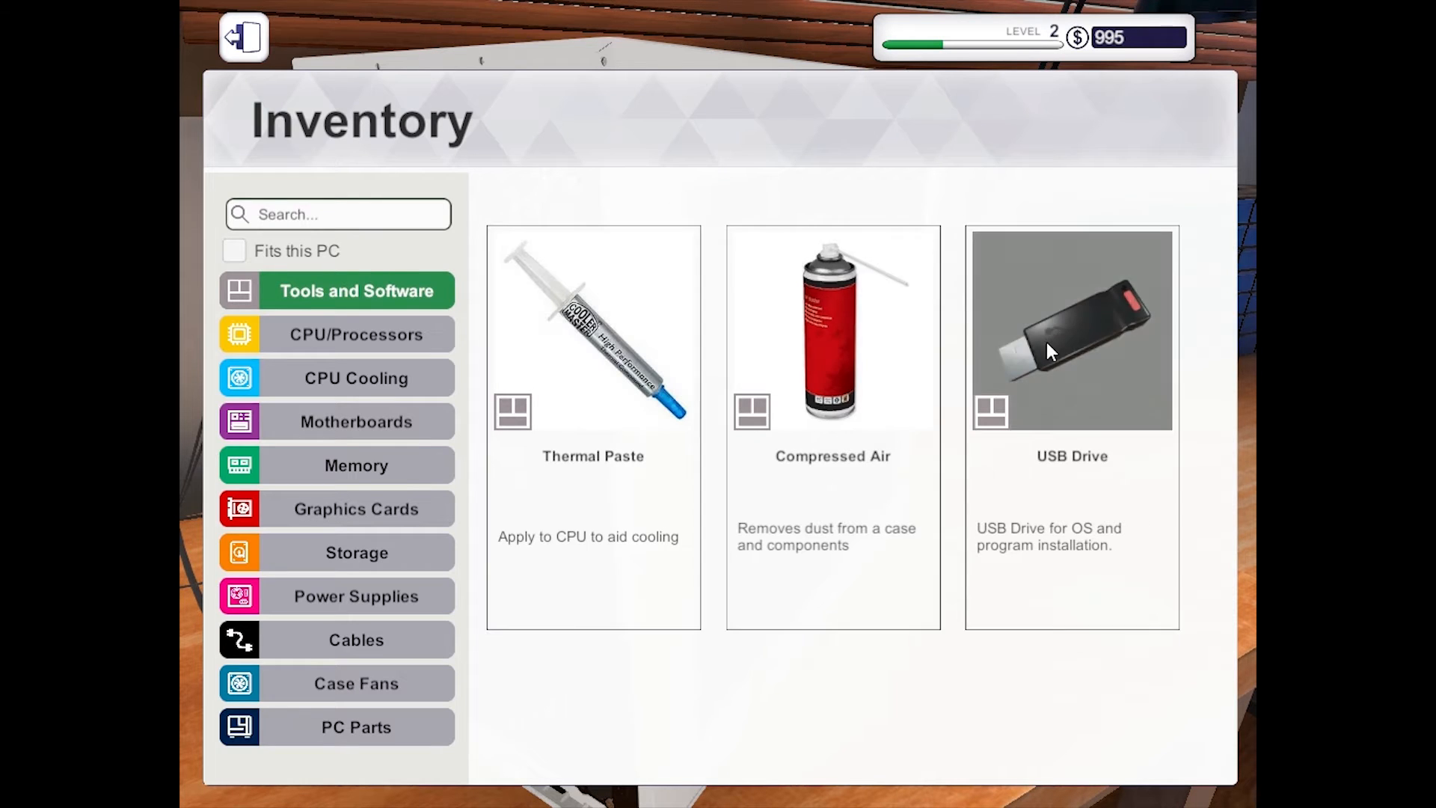
pyautogui.click(1043, 348)
pyautogui.click(372, 173)
pyautogui.press('2')
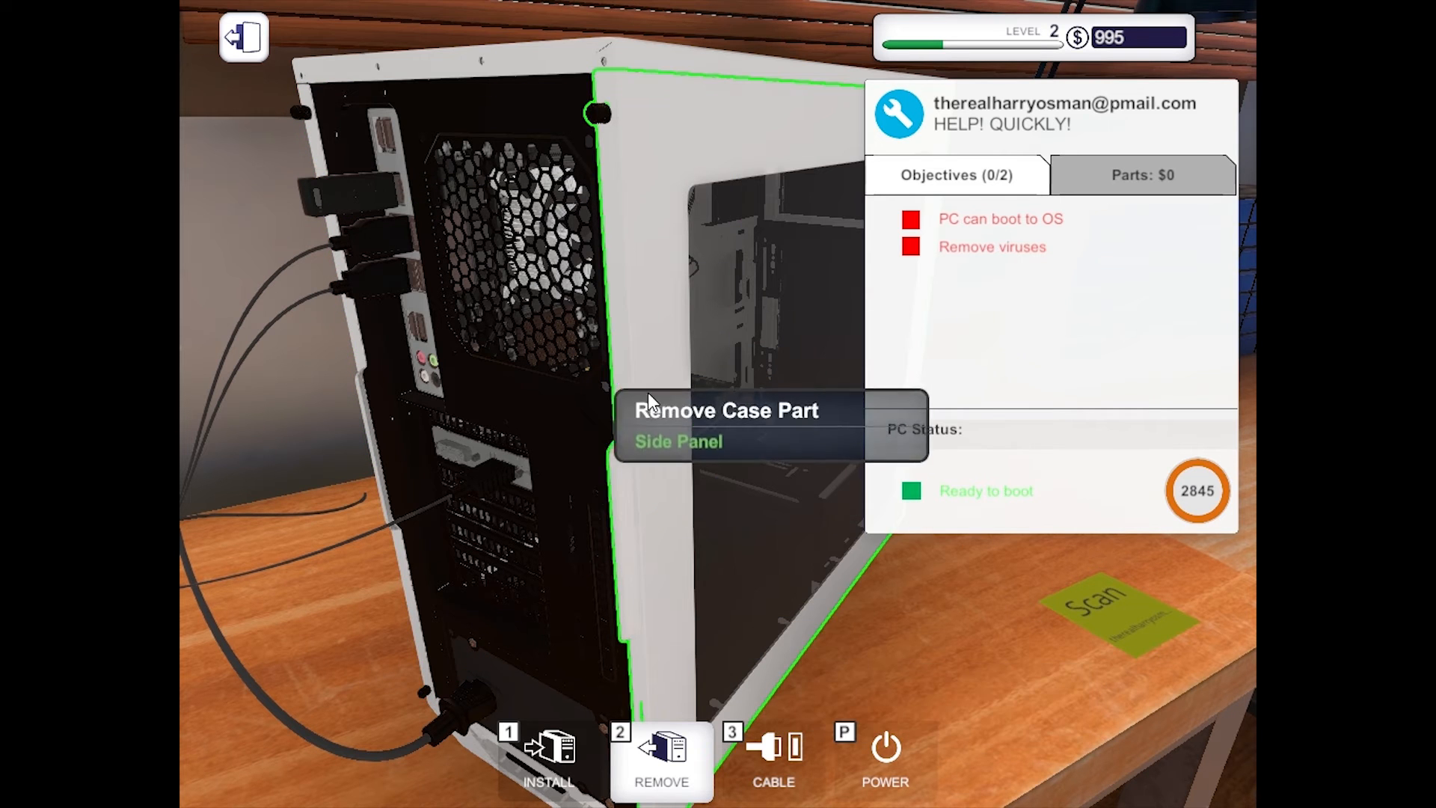
pyautogui.click(897, 754)
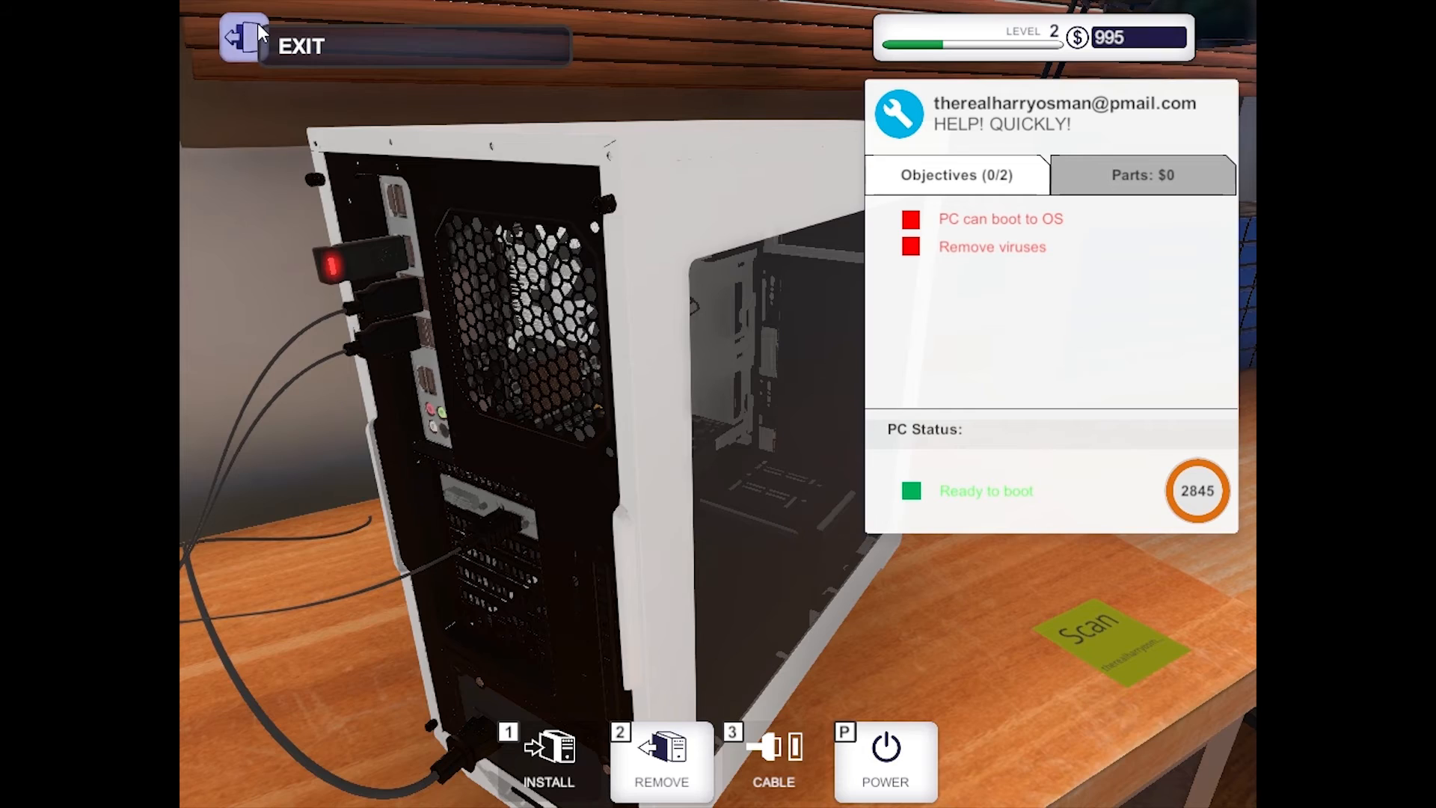
# Install Virus Scanner from Add/Remove Programs on the customer's PC and confirm the restart.
pyautogui.press('Escape')
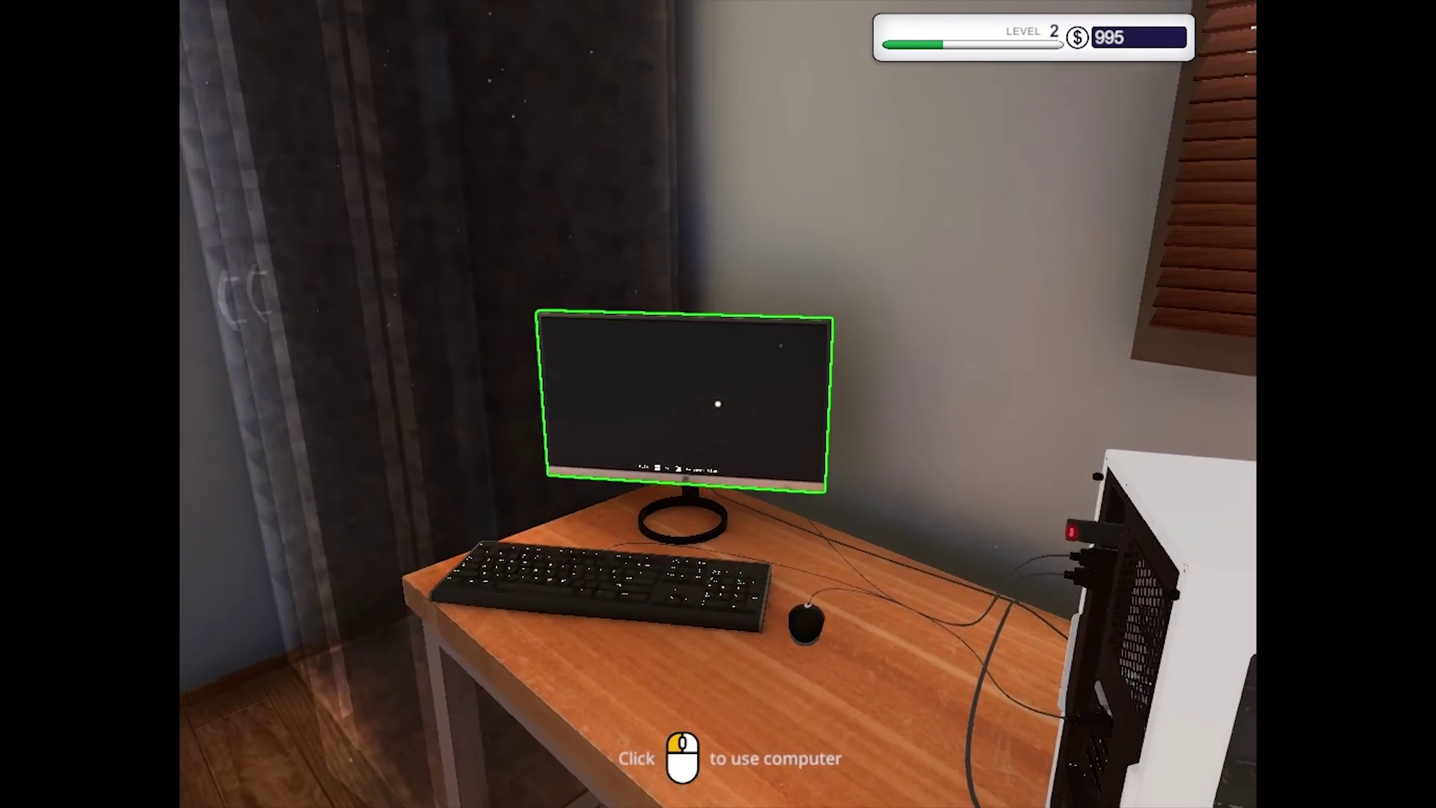
pyautogui.click(674, 393)
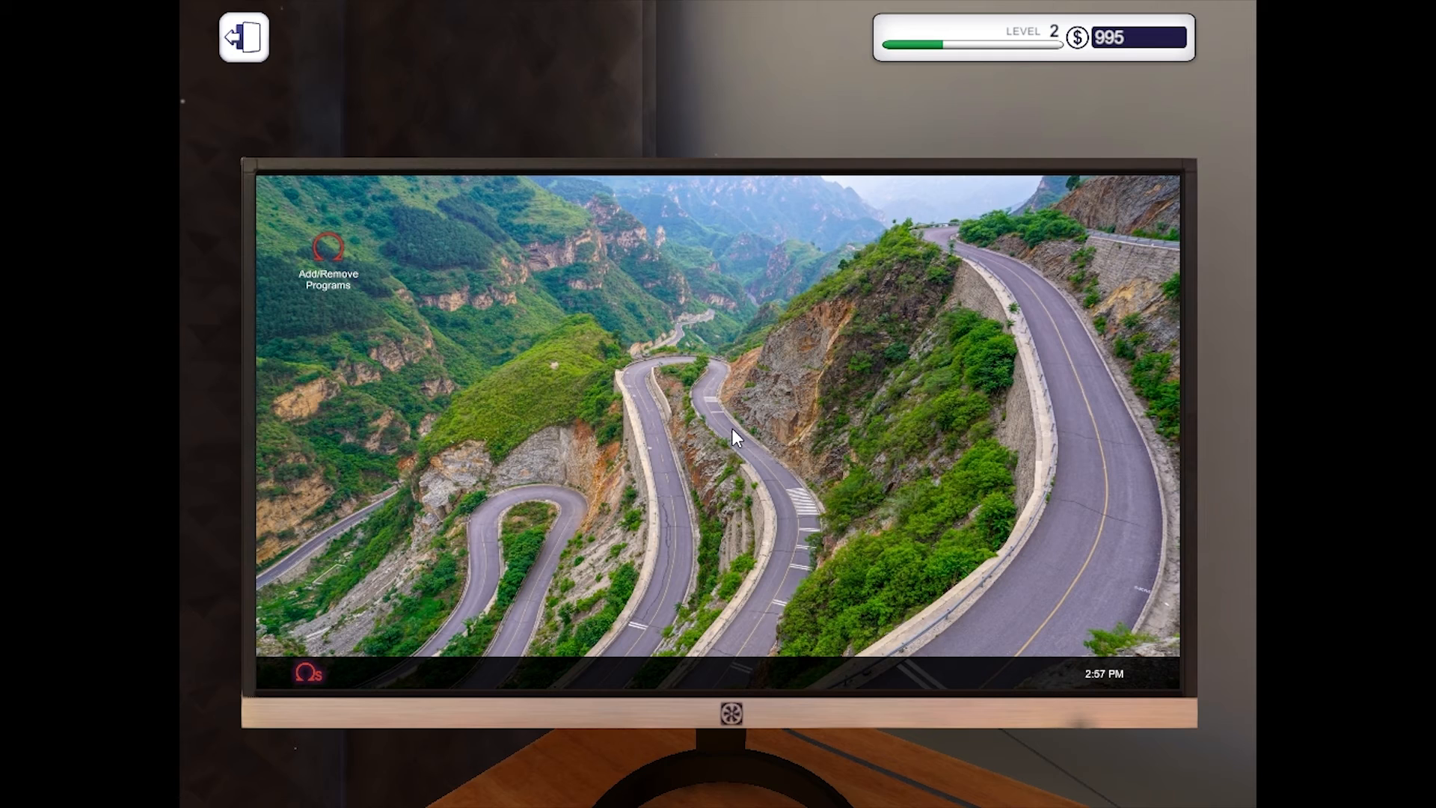
pyautogui.doubleClick(313, 243)
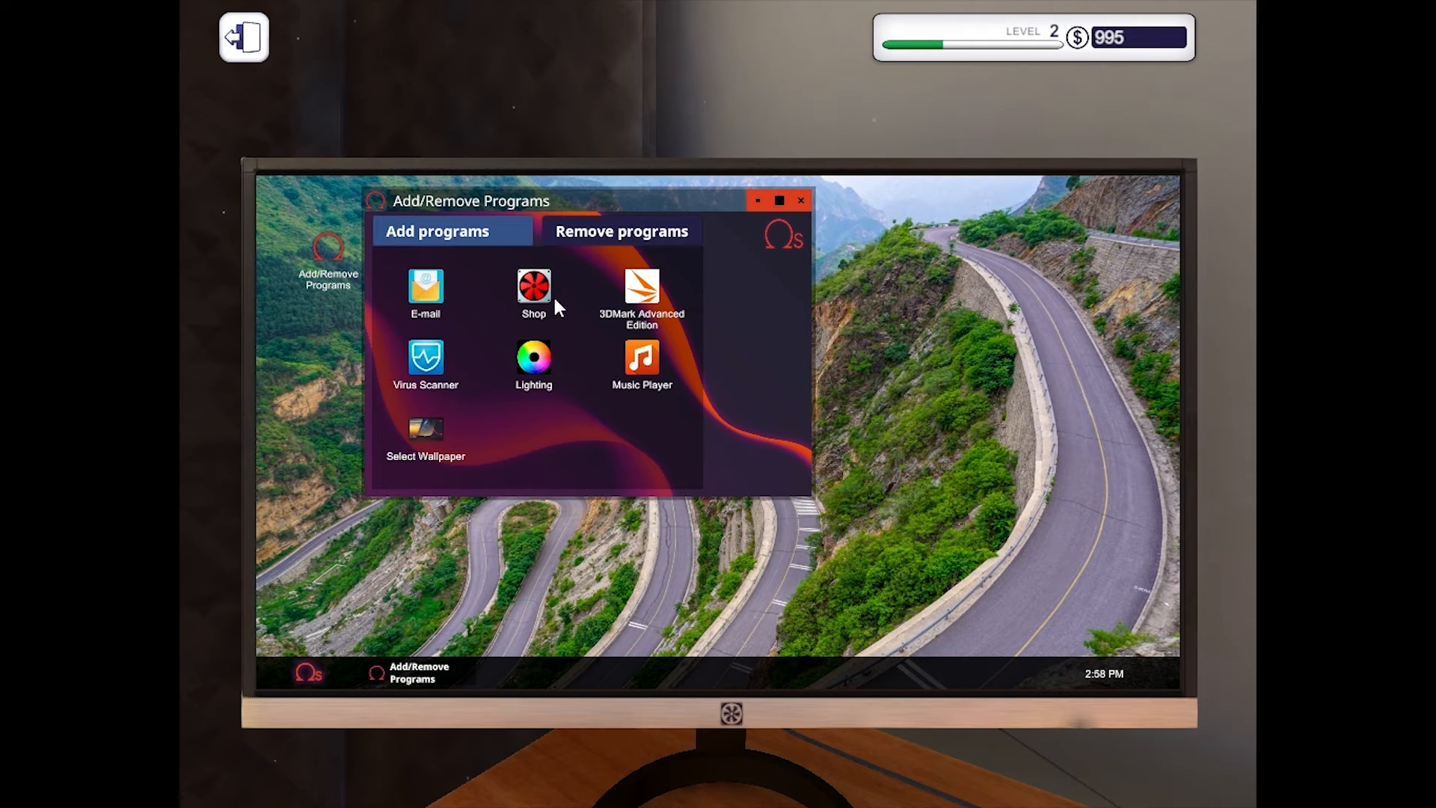
pyautogui.click(430, 361)
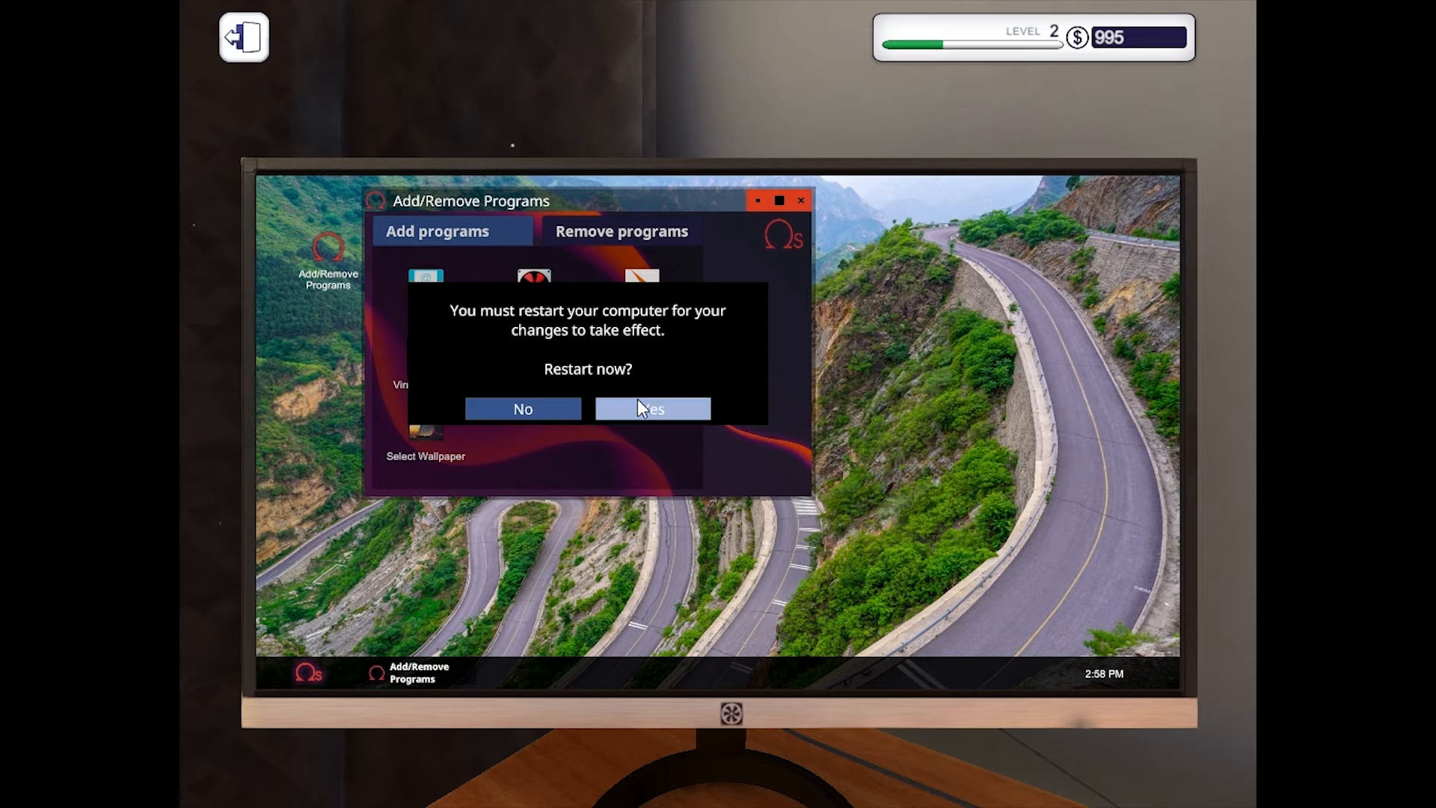
pyautogui.click(638, 404)
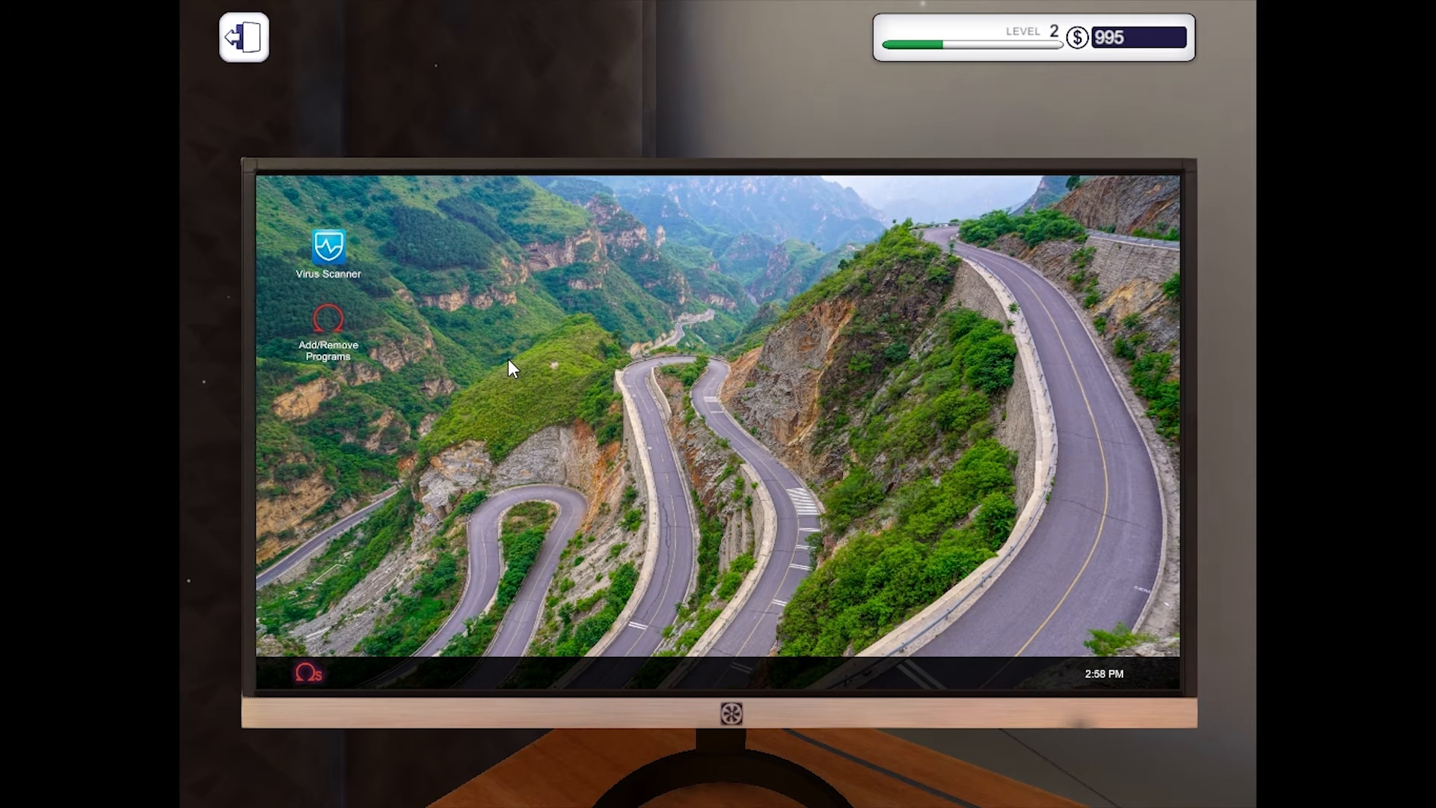
# Run Virus Scanner, clean the infected files to reach 0 infections, then reopen Add/Remove Programs.
pyautogui.doubleClick(329, 249)
pyautogui.click(649, 385)
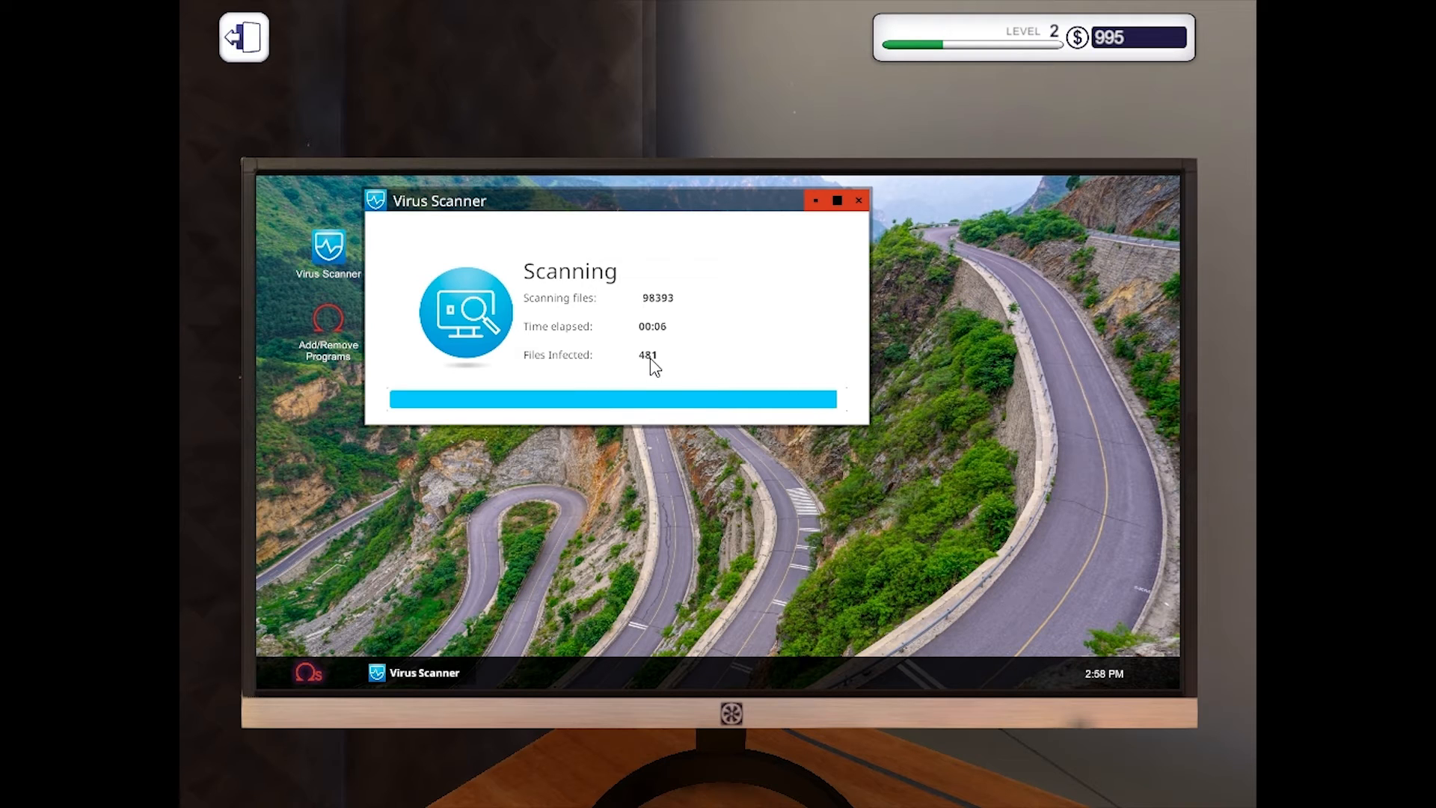
pyautogui.click(672, 383)
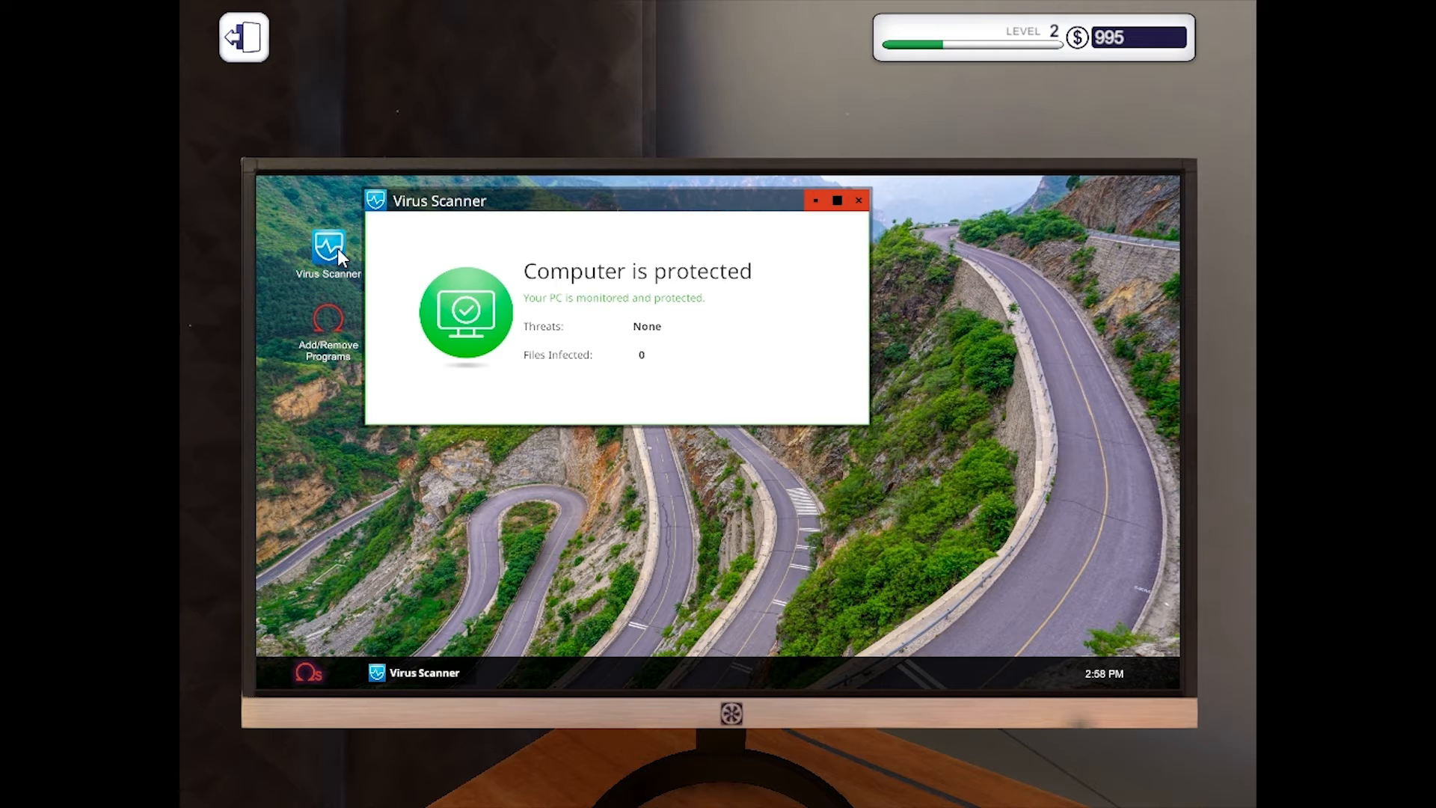
pyautogui.doubleClick(342, 329)
# Uninstall Virus Scanner from the Remove programs list and leave the computer screen.
pyautogui.click(622, 231)
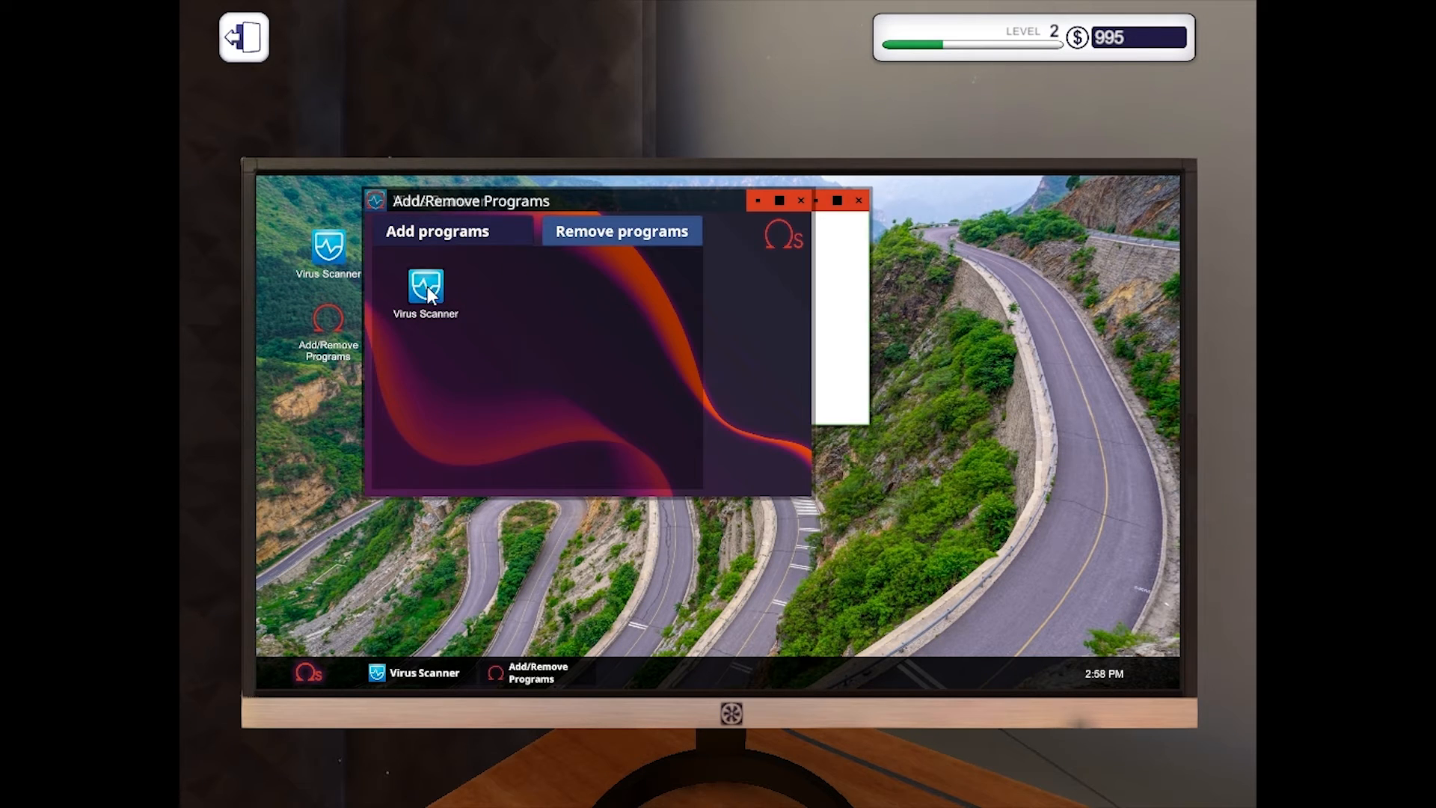
pyautogui.click(427, 286)
pyautogui.click(245, 38)
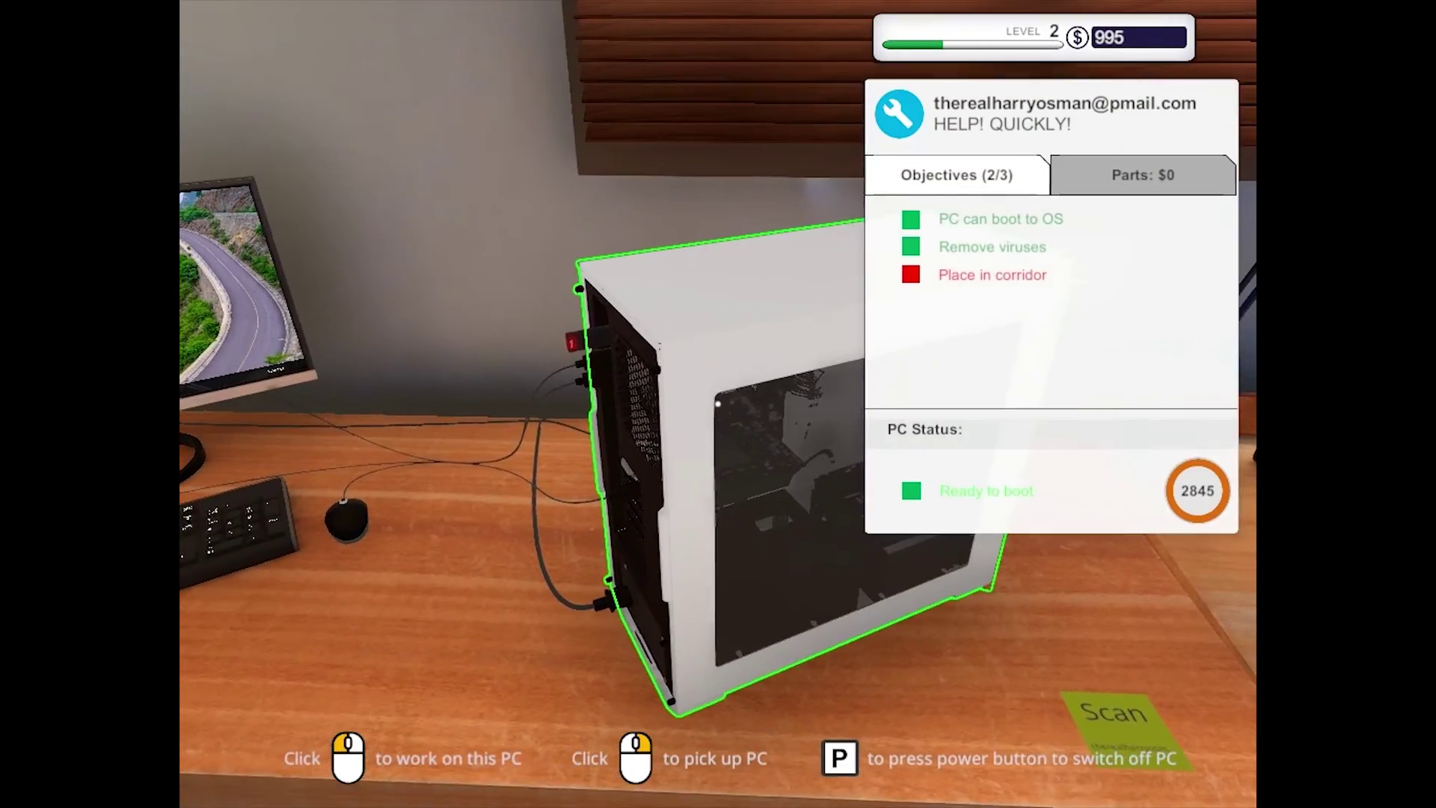
# Carry the customer's PC out and set it down in the corridor.
pyautogui.rightClick(718, 404)
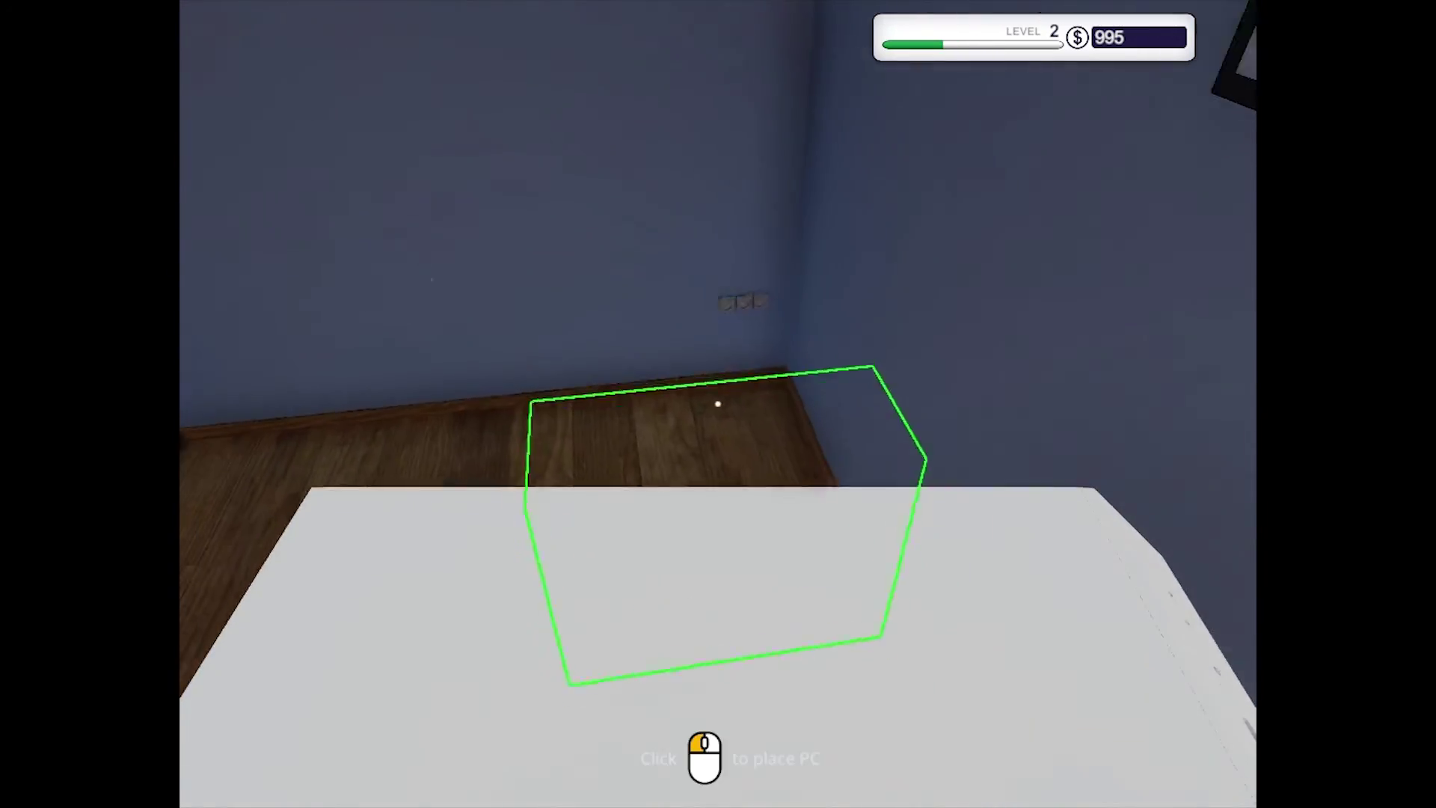
pyautogui.click(717, 404)
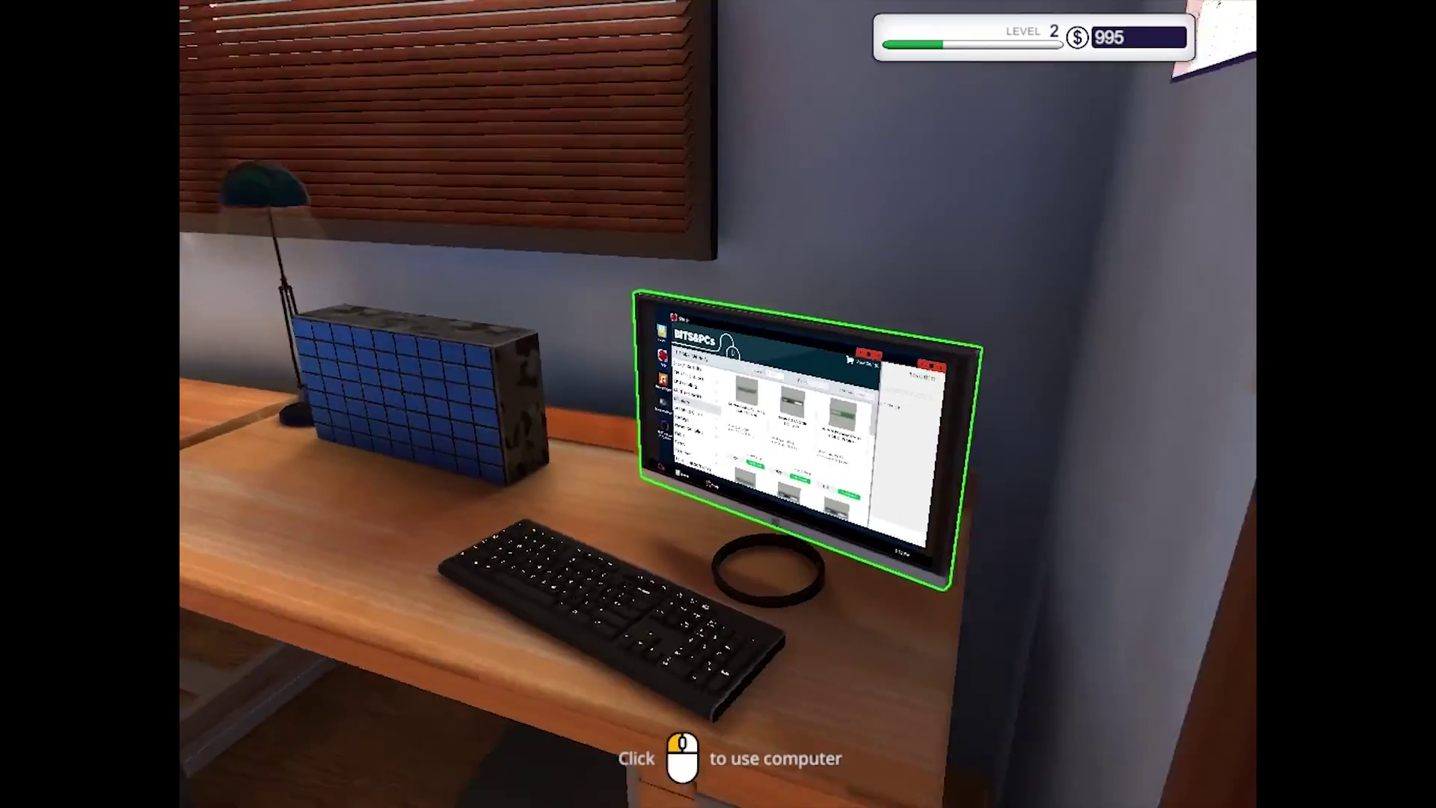
# Collect the $200 payment from Harry's finished virus-removal job email.
pyautogui.click(717, 403)
pyautogui.click(315, 230)
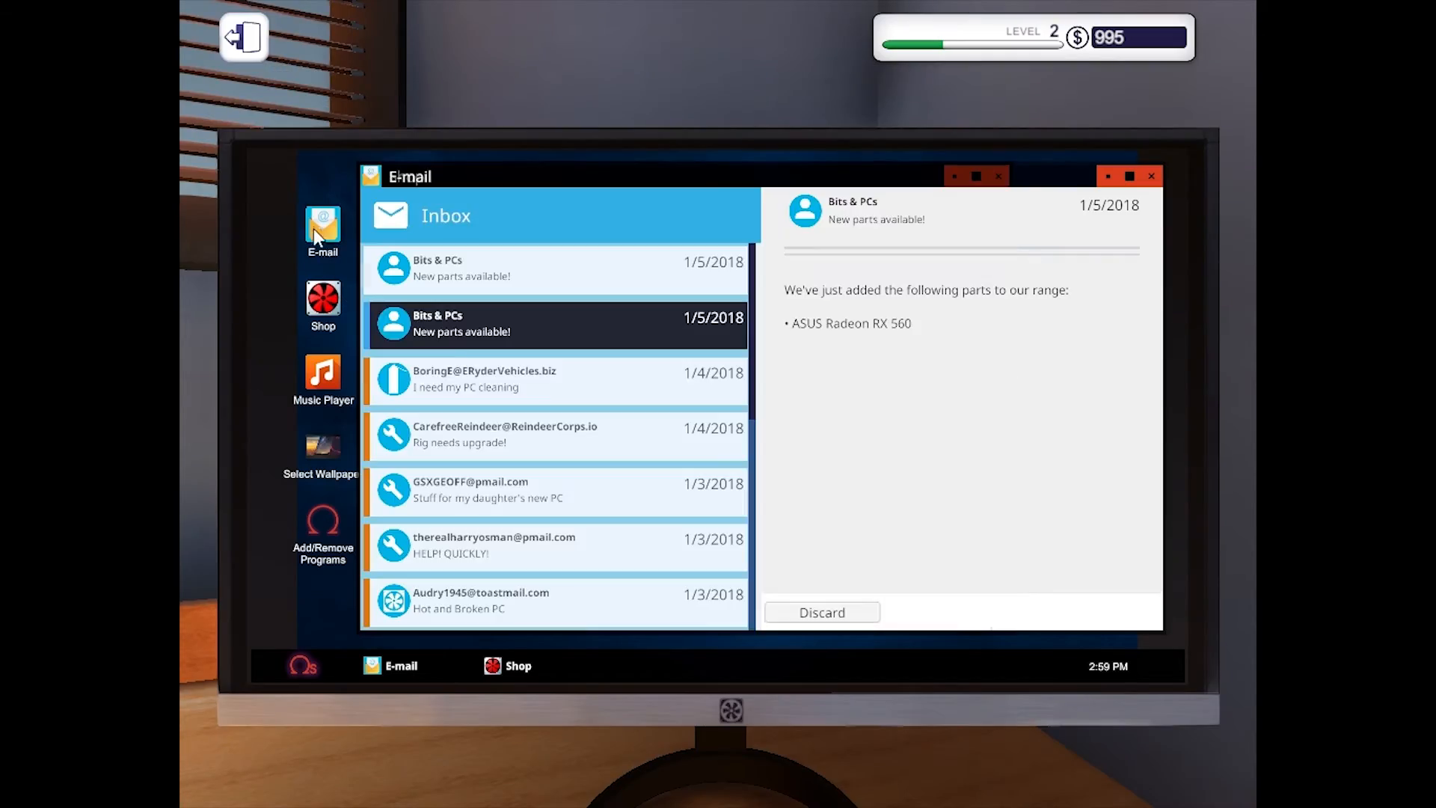
pyautogui.click(554, 445)
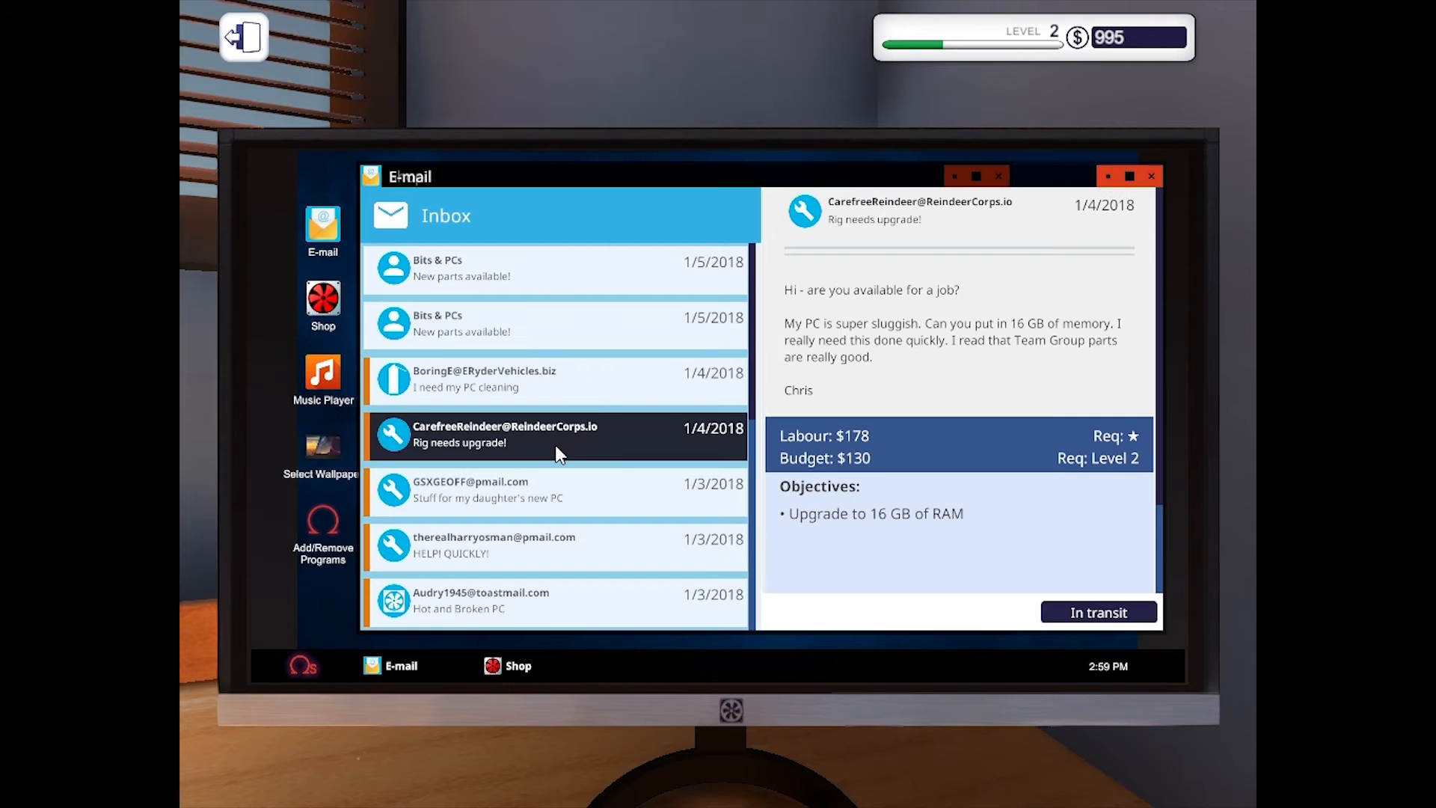
pyautogui.click(395, 545)
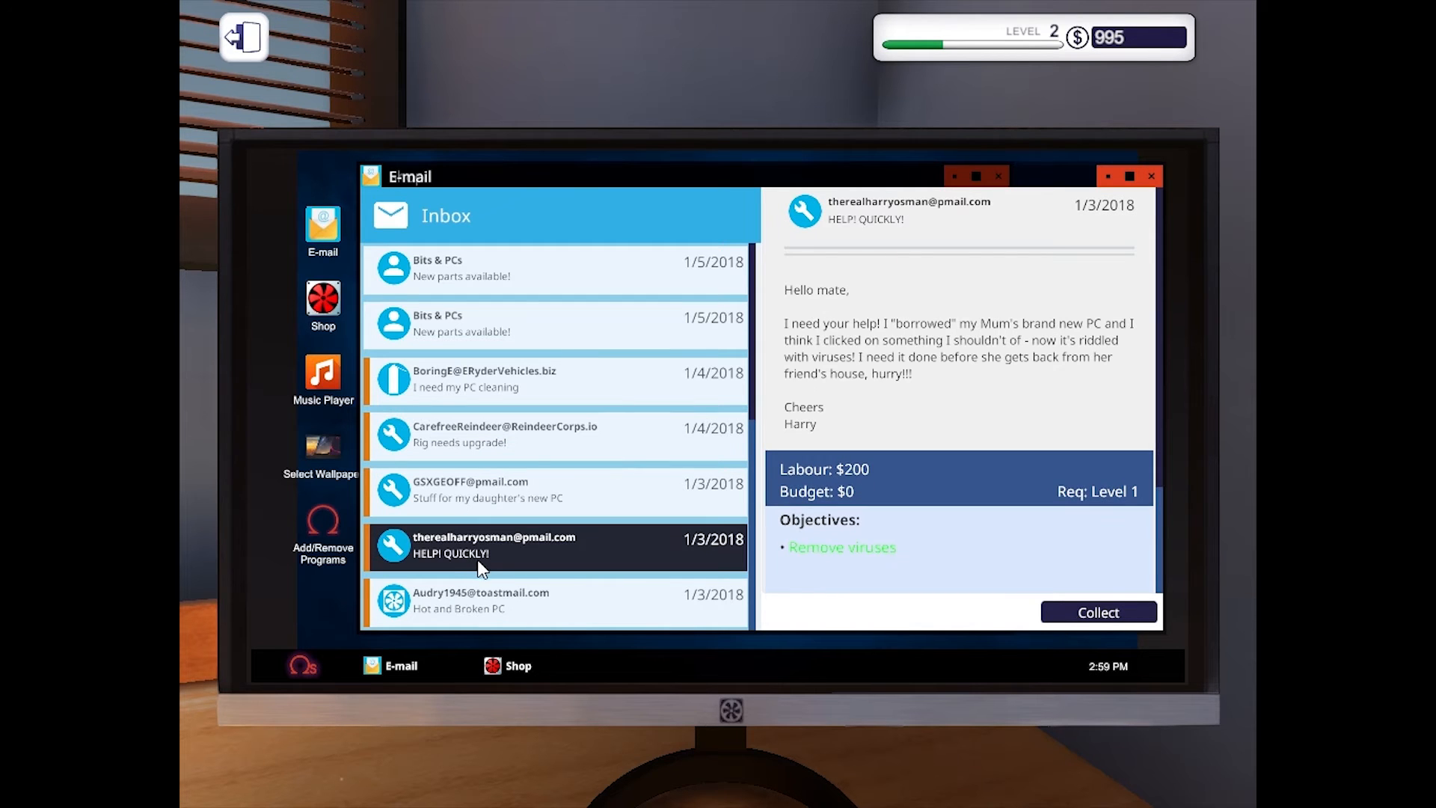
pyautogui.click(1091, 613)
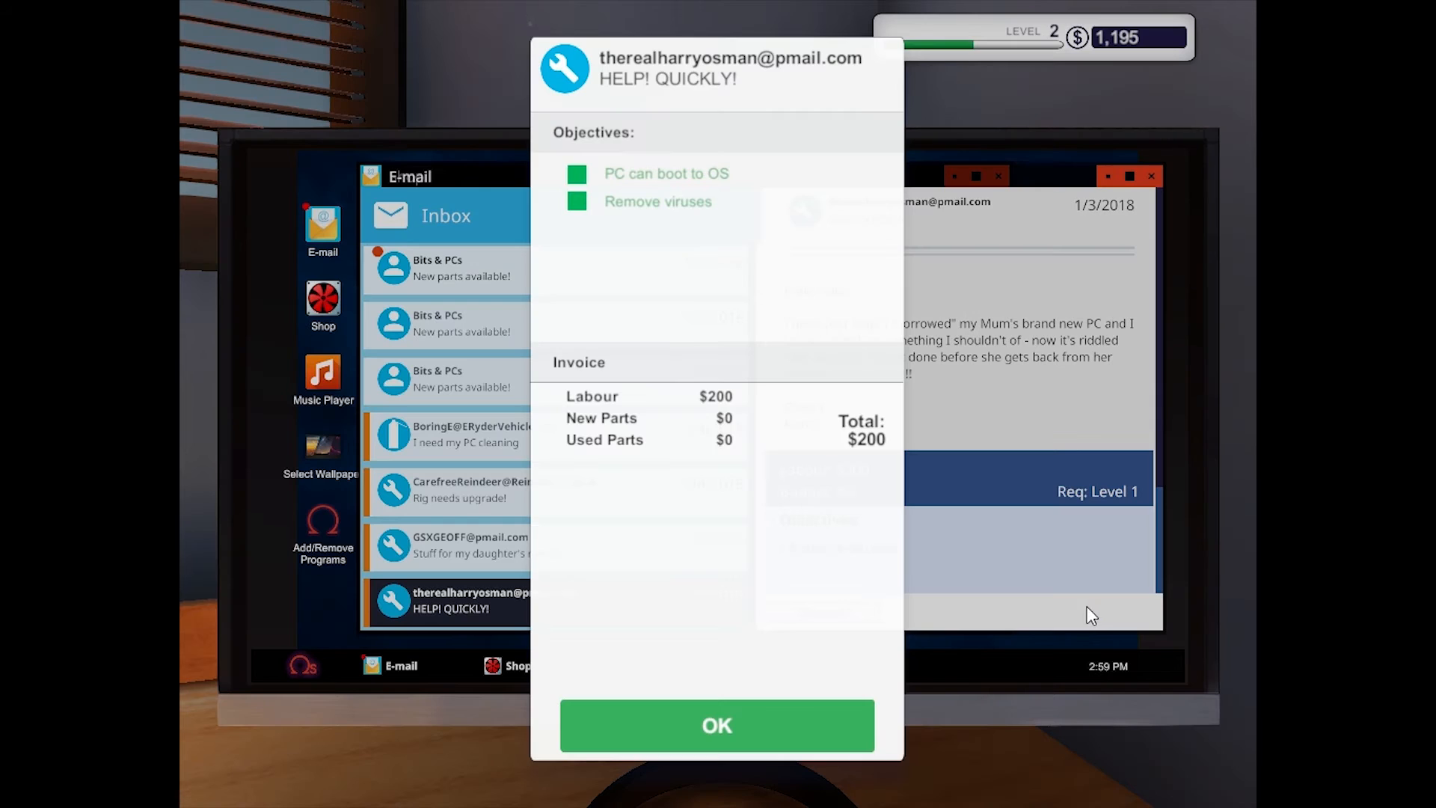
pyautogui.click(730, 722)
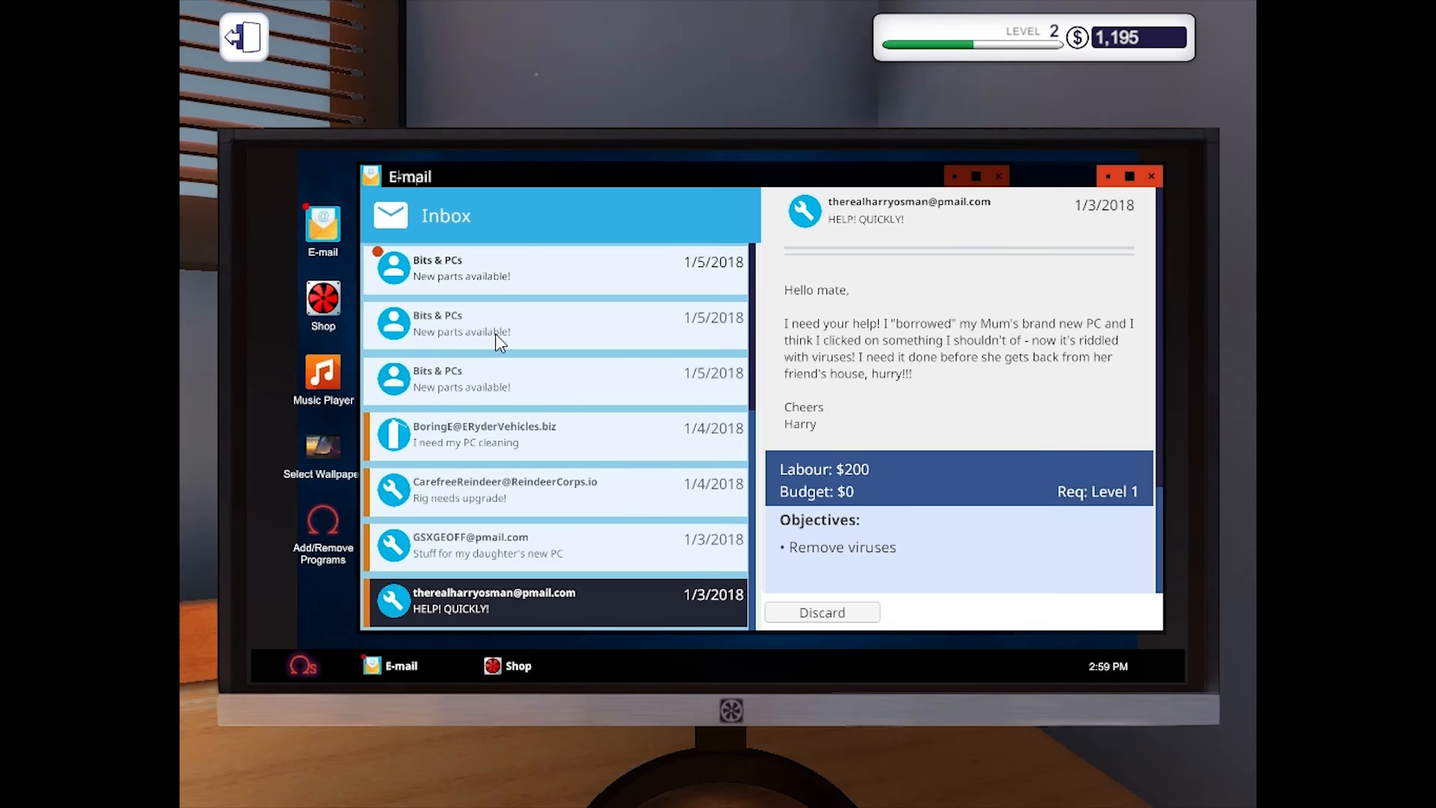
# Read the parts-available notices, the PC cleaning request and the 16 GB RAM upgrade request.
pyautogui.click(502, 267)
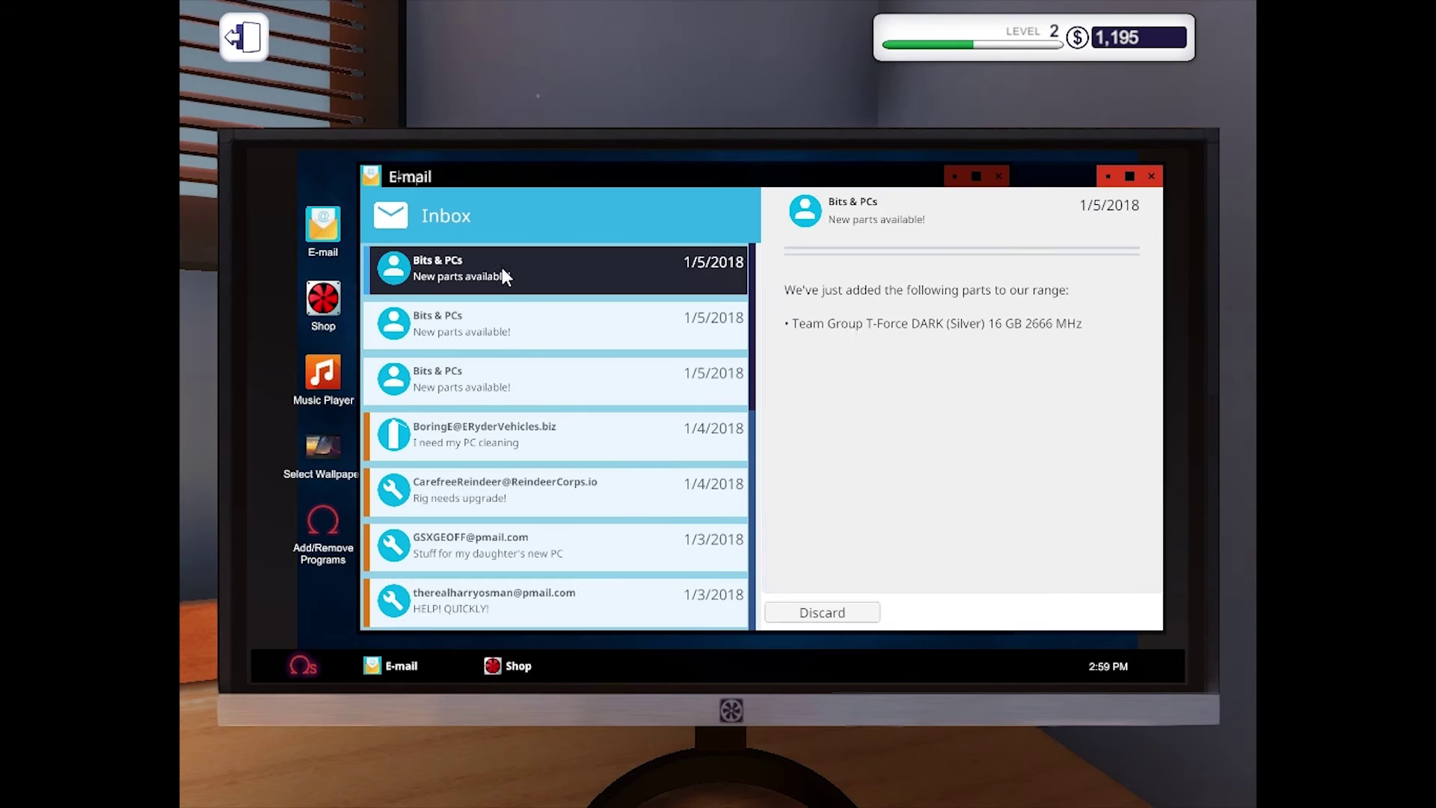
pyautogui.click(563, 393)
pyautogui.click(556, 451)
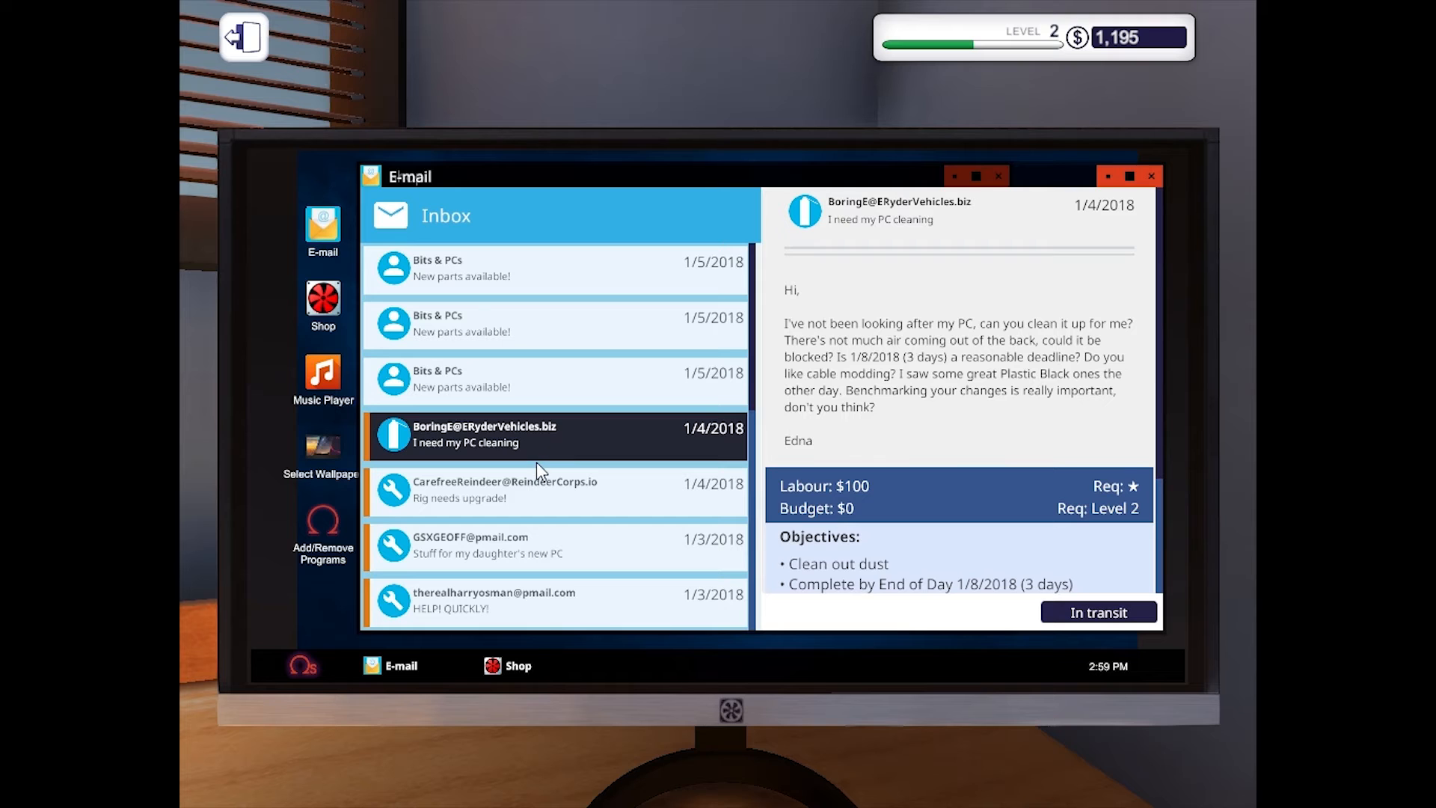
pyautogui.scroll(-3, 927, 561)
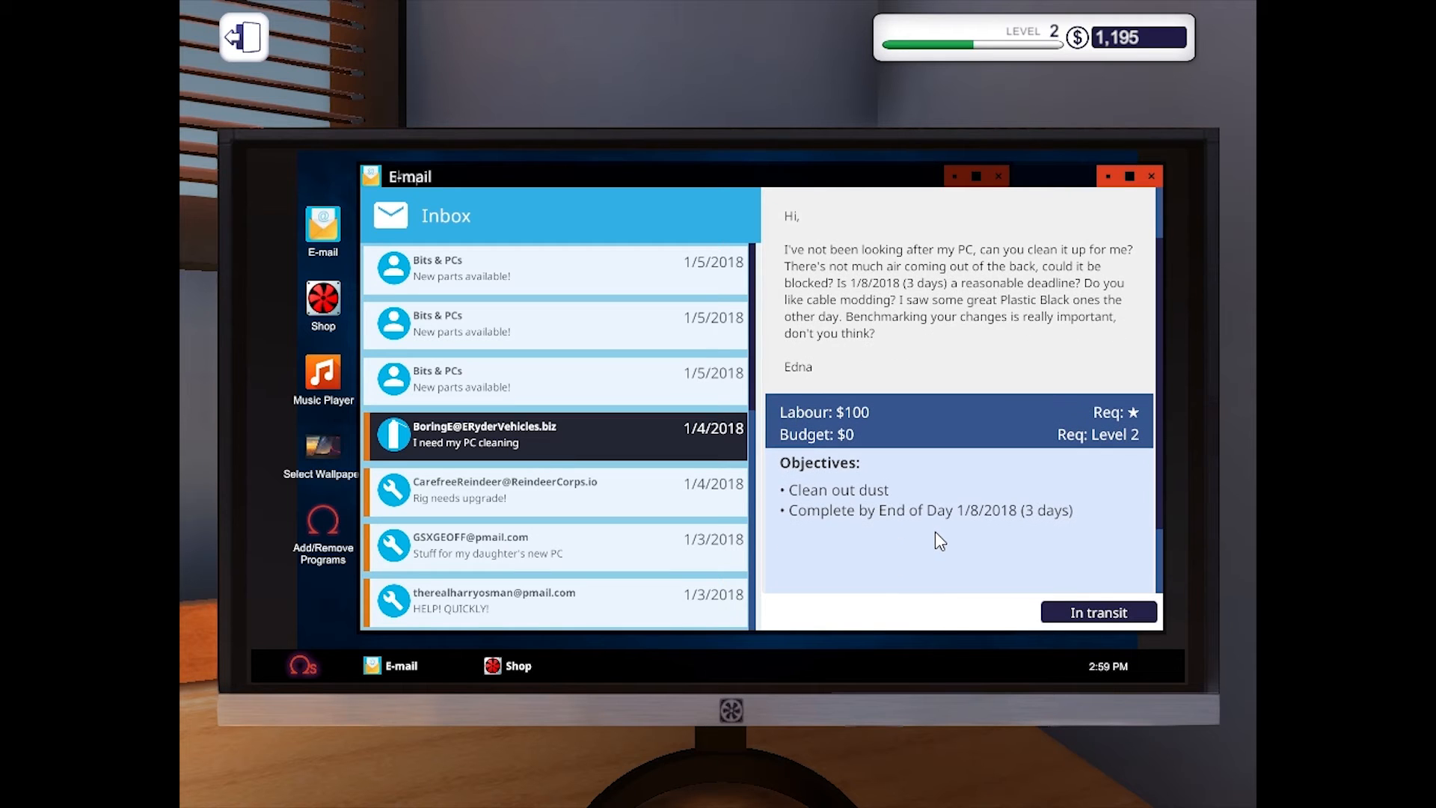
pyautogui.click(455, 498)
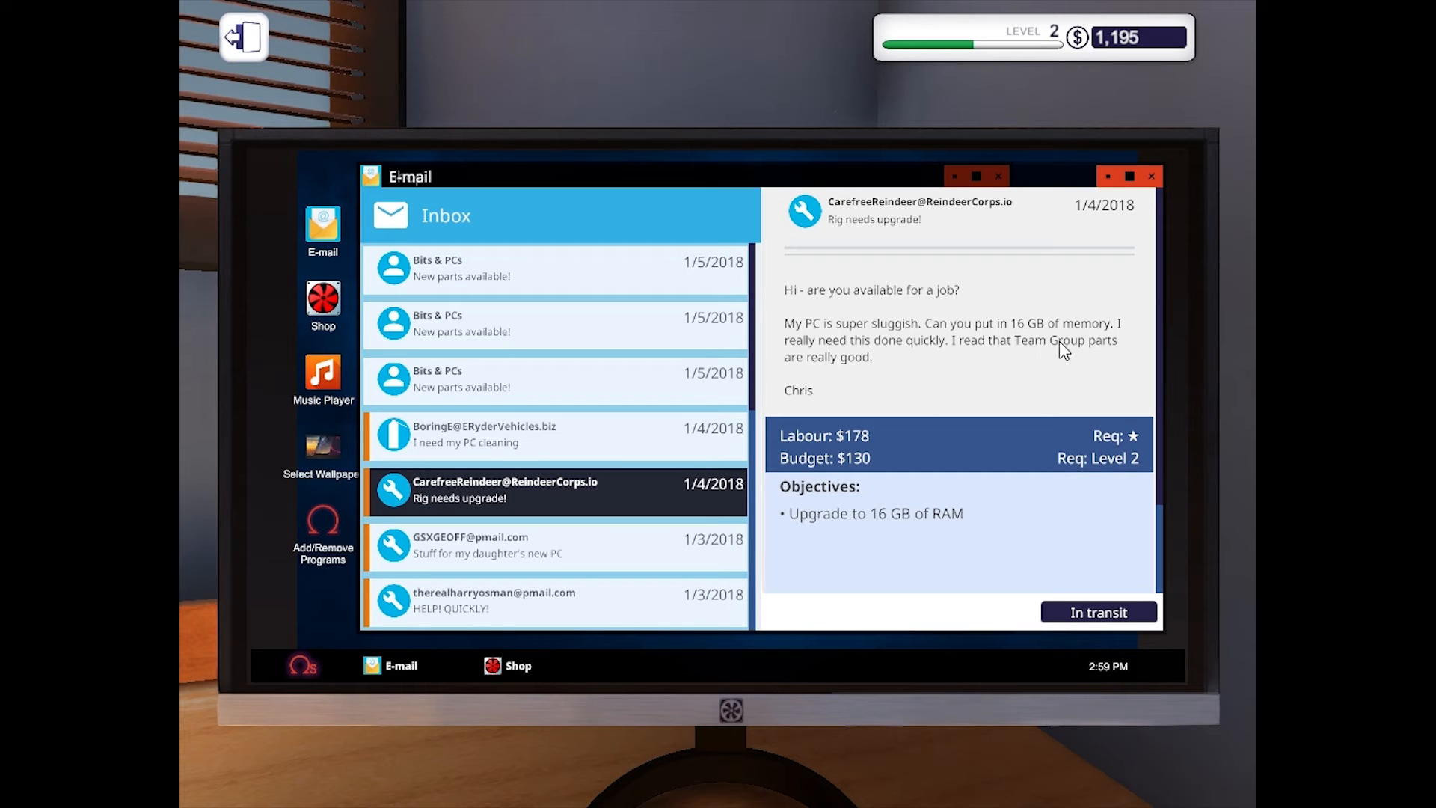
# Add the Team Group T-Force DARK (Red) 16 GB 2400 MHz memory kit to the shop cart ($160).
pyautogui.click(487, 669)
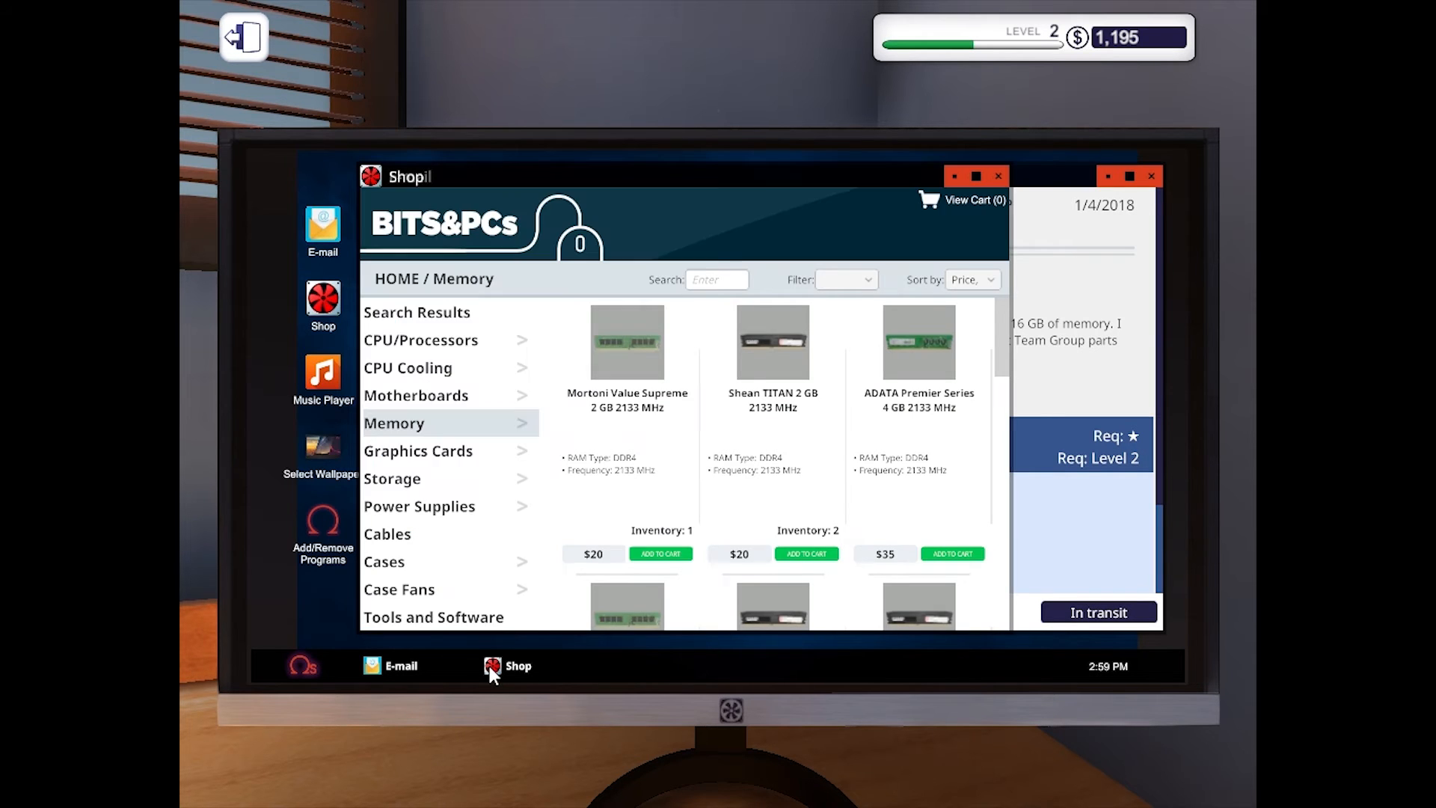
pyautogui.scroll(-2, 790, 449)
pyautogui.scroll(-2, 788, 450)
pyautogui.scroll(-2, 789, 449)
pyautogui.scroll(-2, 790, 450)
pyautogui.scroll(-2, 790, 448)
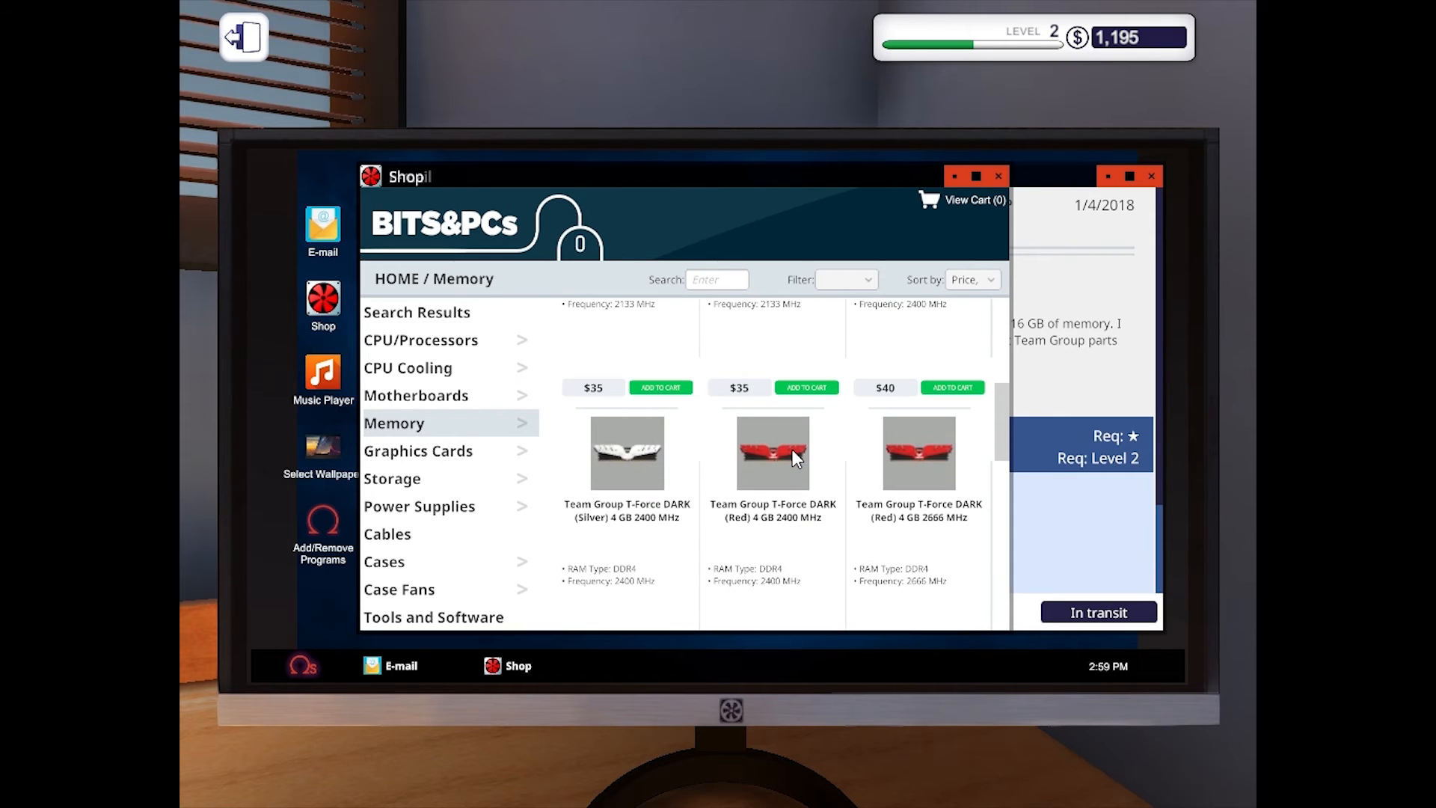
pyautogui.scroll(-2, 792, 450)
pyautogui.scroll(-2, 797, 466)
pyautogui.scroll(-1, 797, 468)
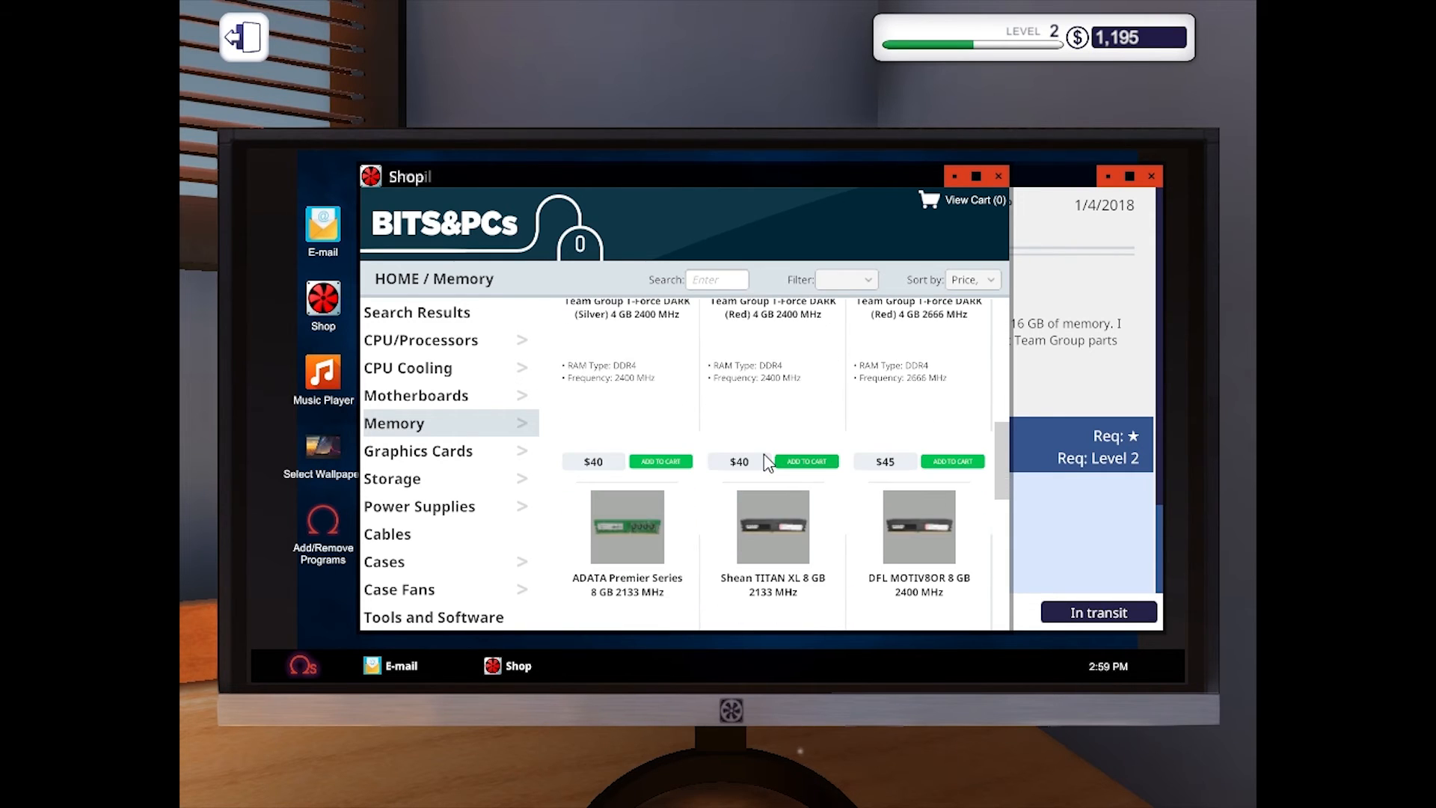
pyautogui.scroll(1, 789, 462)
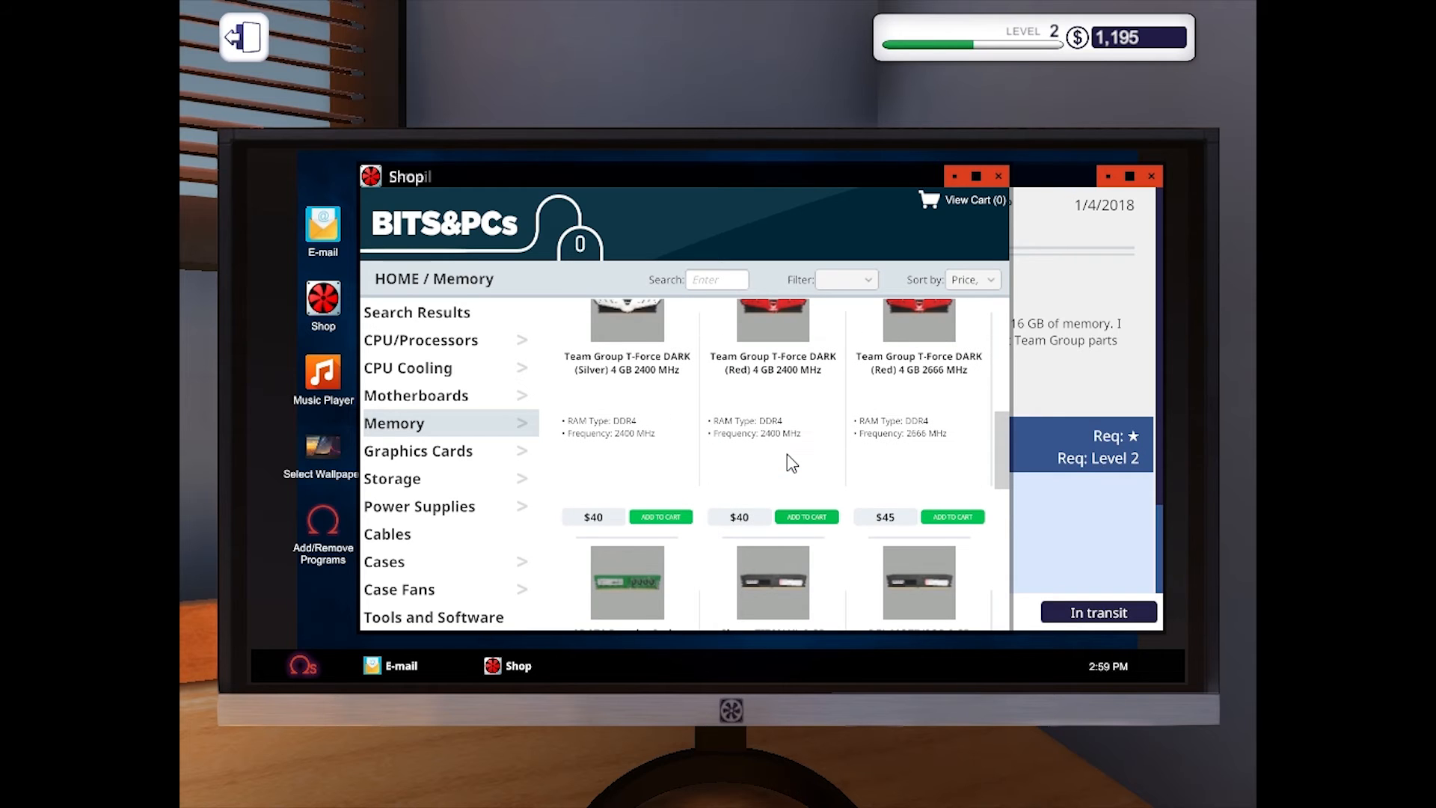
pyautogui.scroll(1, 800, 465)
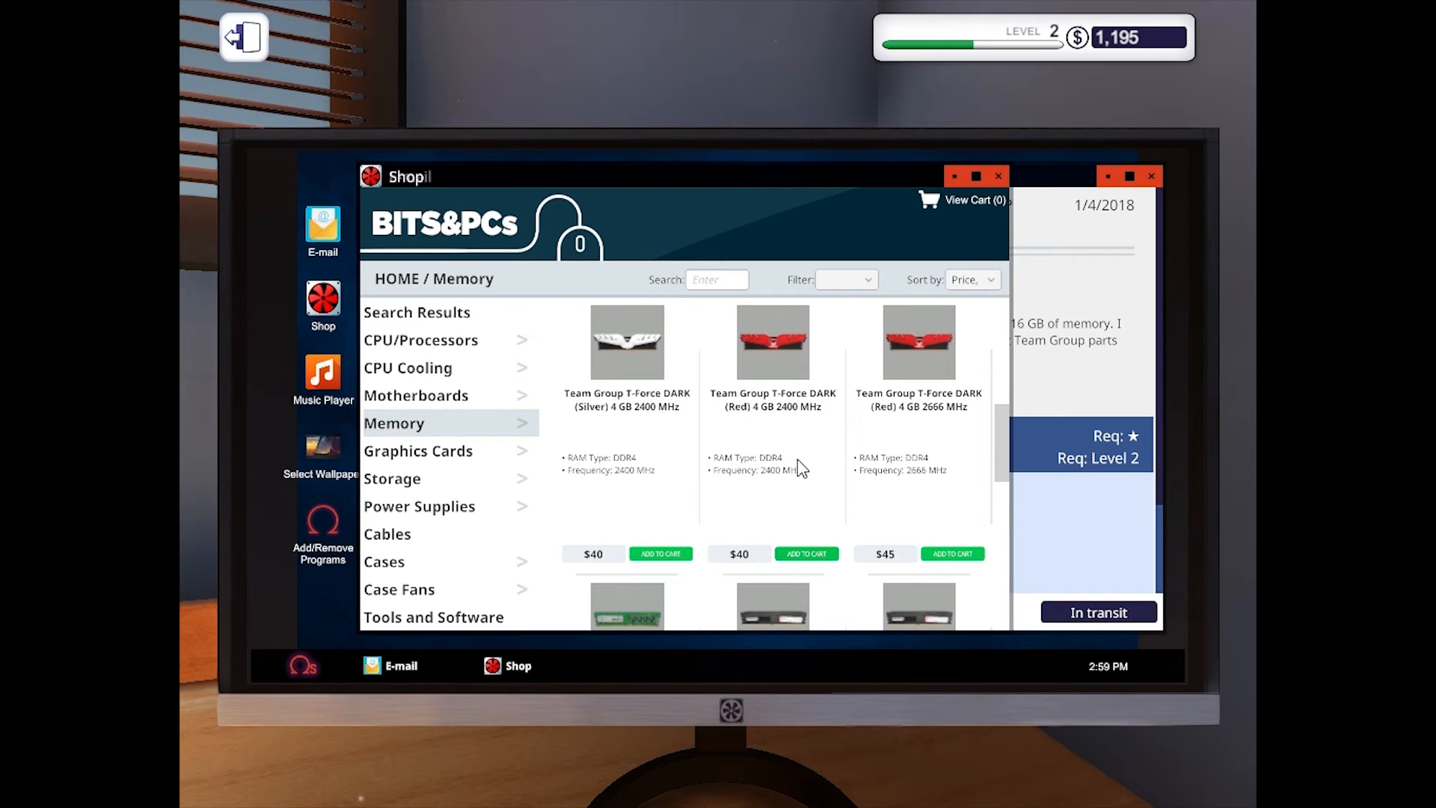
pyautogui.scroll(2, 791, 463)
pyautogui.scroll(2, 784, 454)
pyautogui.scroll(2, 785, 451)
pyautogui.scroll(1, 802, 455)
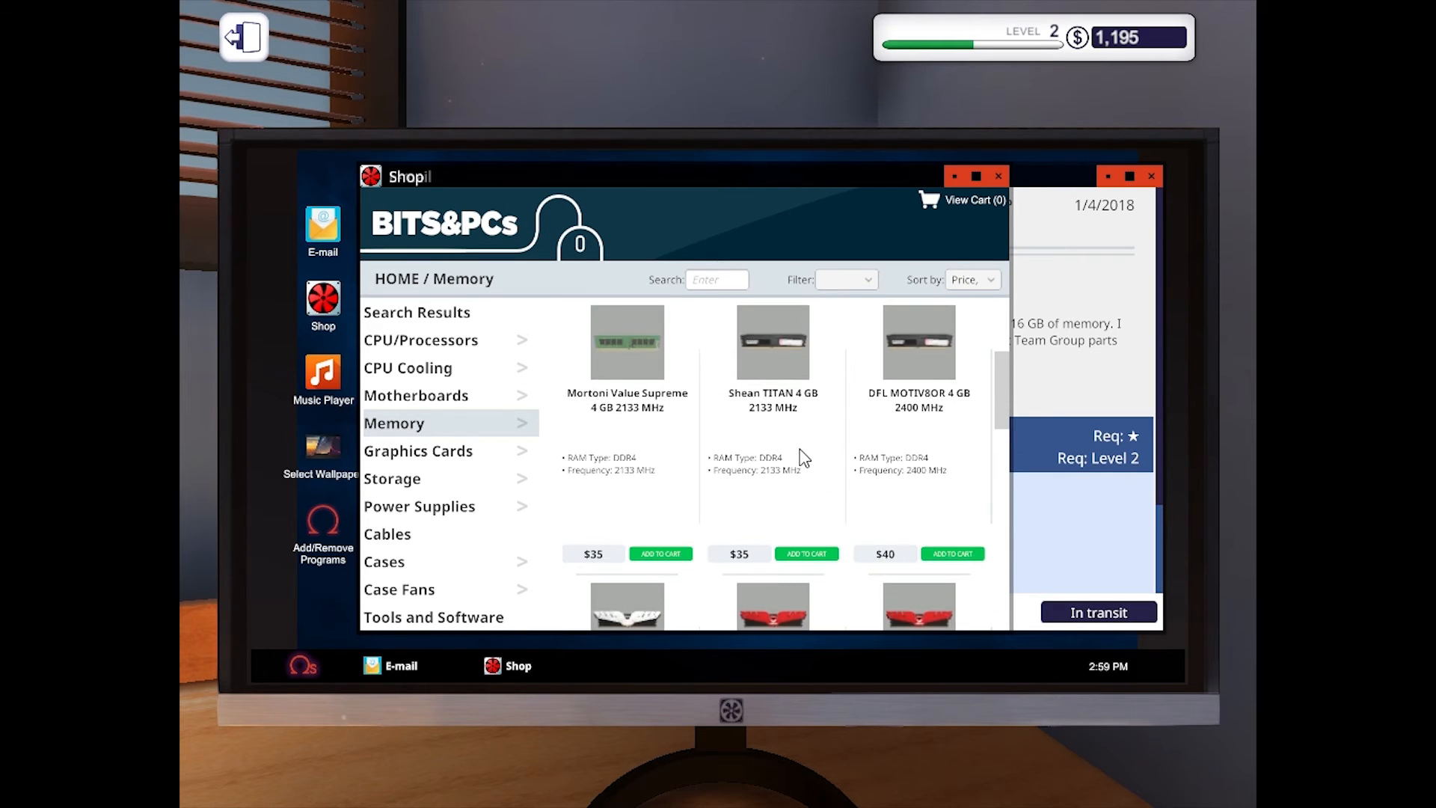
pyautogui.scroll(-2, 813, 458)
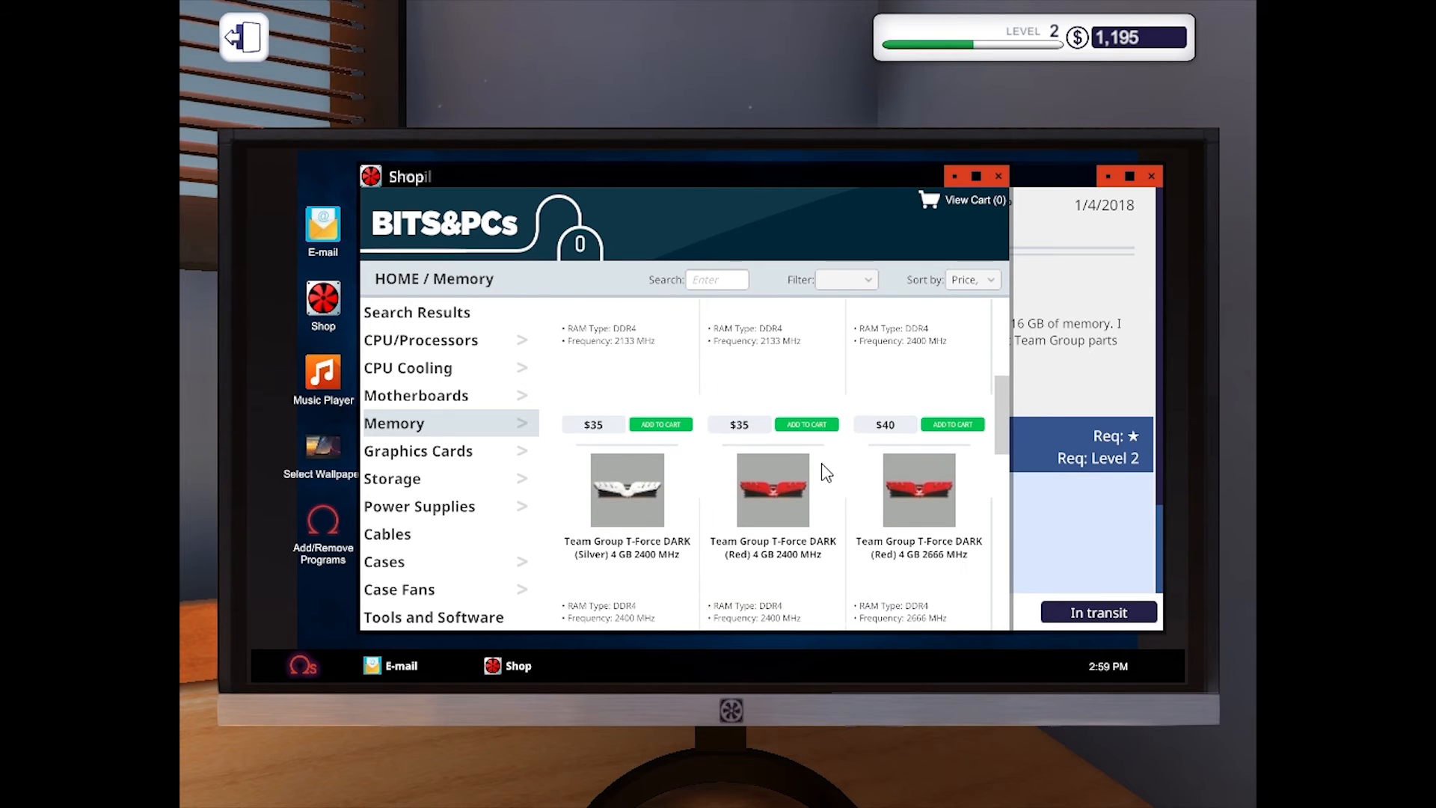
pyautogui.scroll(-1, 825, 466)
pyautogui.scroll(-1, 824, 455)
pyautogui.scroll(-1, 823, 455)
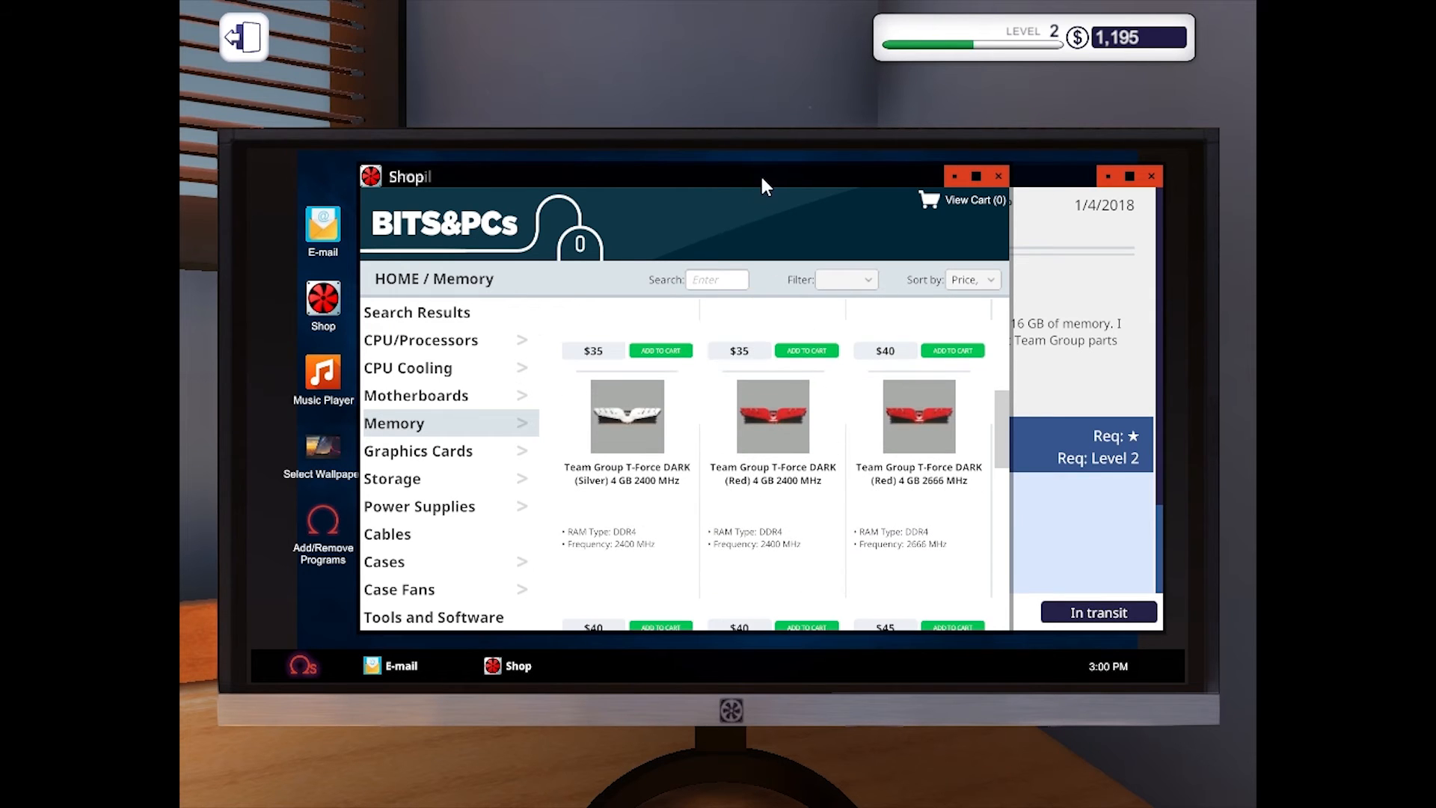
pyautogui.moveTo(760, 175)
pyautogui.mouseDown()
pyautogui.moveTo(468, 158)
pyautogui.moveTo(834, 108)
pyautogui.mouseUp()
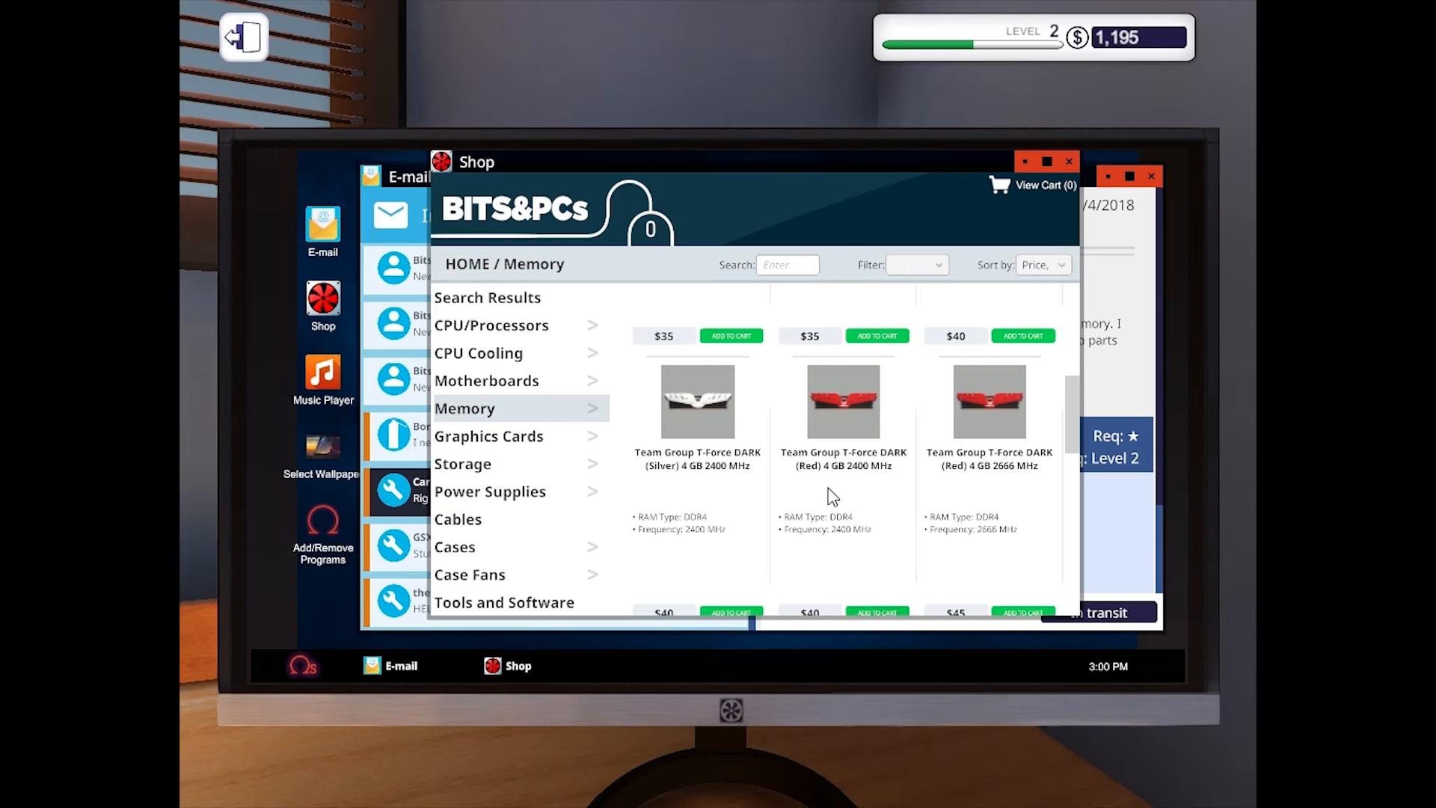
pyautogui.scroll(-1, 834, 494)
pyautogui.scroll(-1, 851, 463)
pyautogui.scroll(-1, 851, 462)
pyautogui.scroll(-2, 852, 458)
pyautogui.scroll(-1, 858, 453)
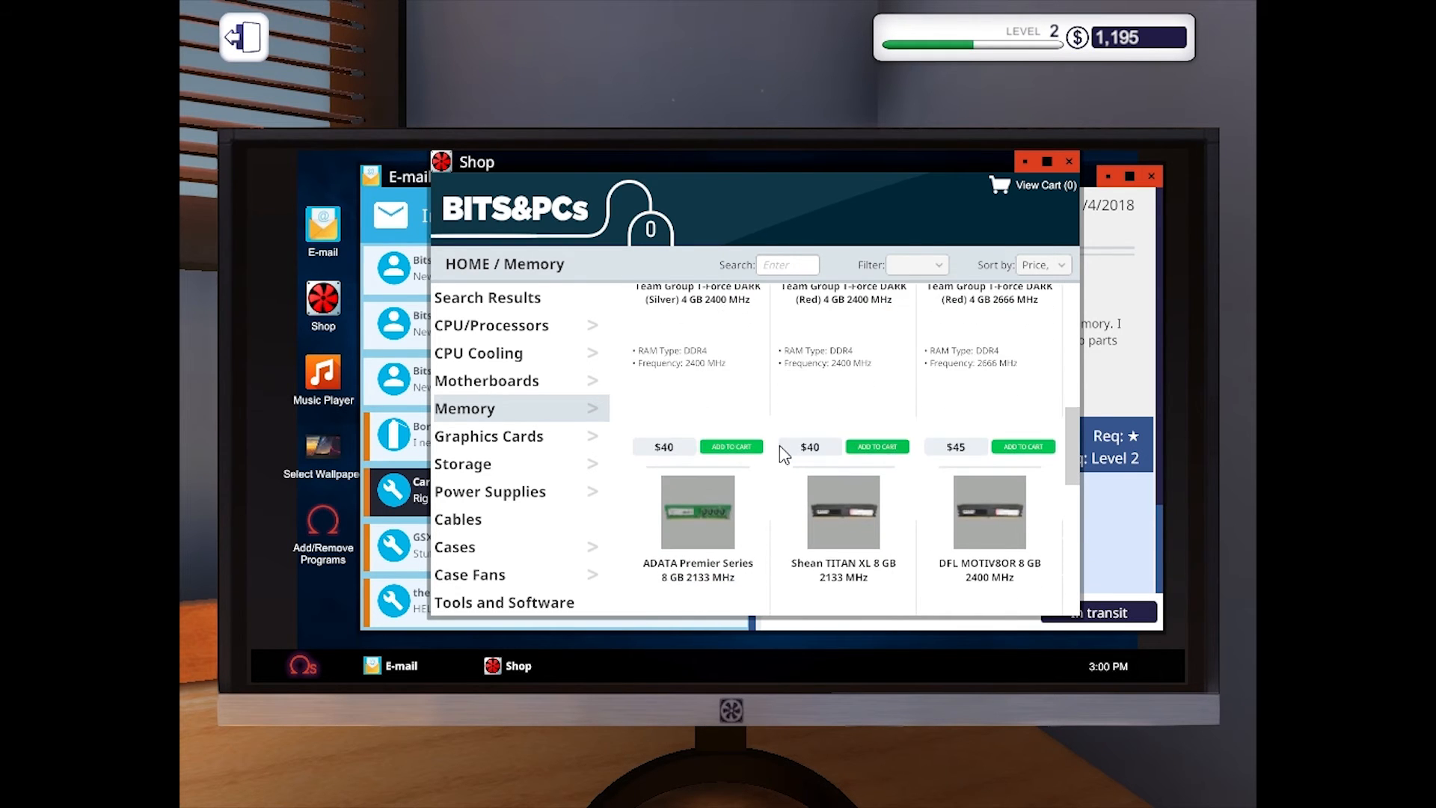
pyautogui.moveTo(807, 161)
pyautogui.mouseDown()
pyautogui.moveTo(696, 143)
pyautogui.moveTo(786, 144)
pyautogui.mouseUp()
pyautogui.scroll(-1, 791, 388)
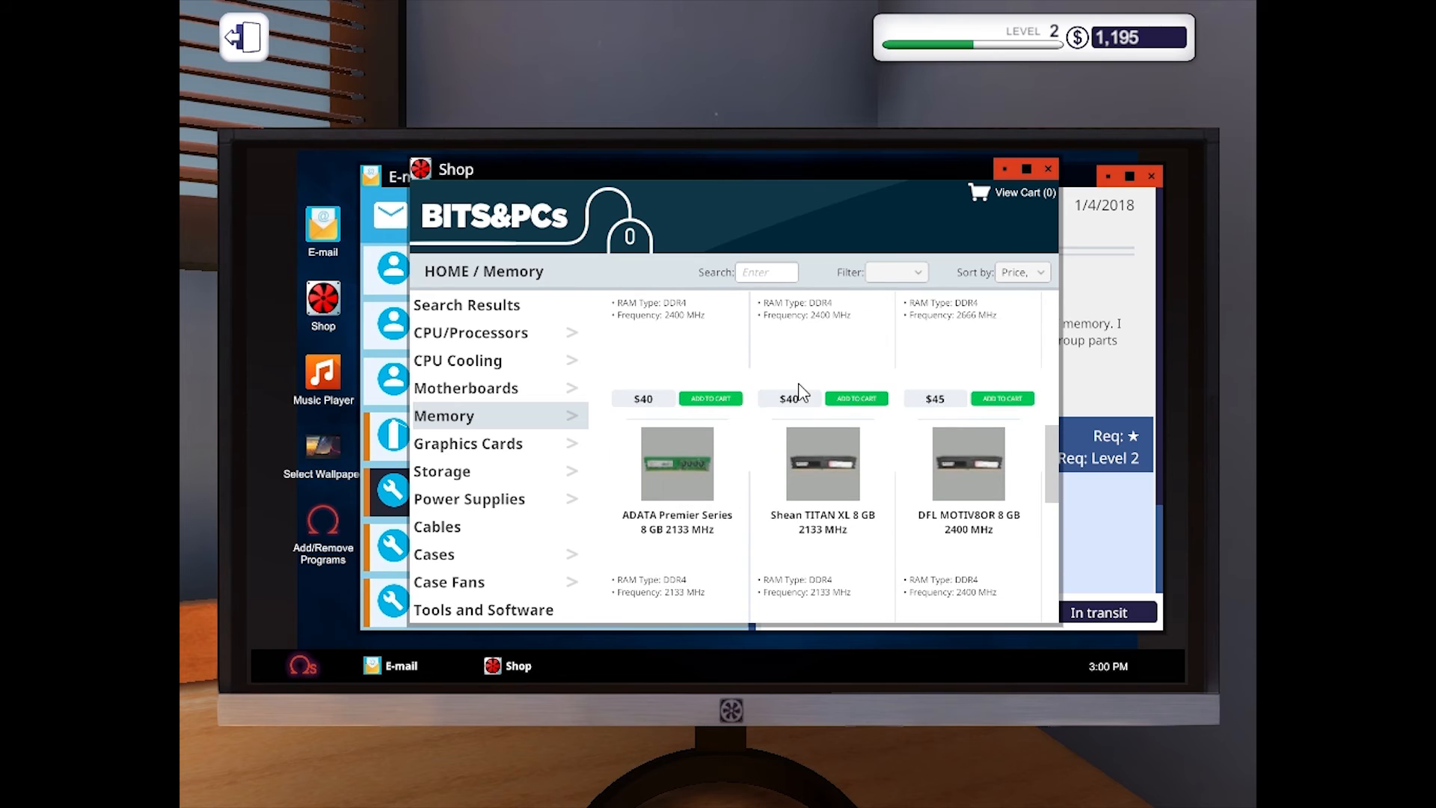
pyautogui.scroll(2, 800, 383)
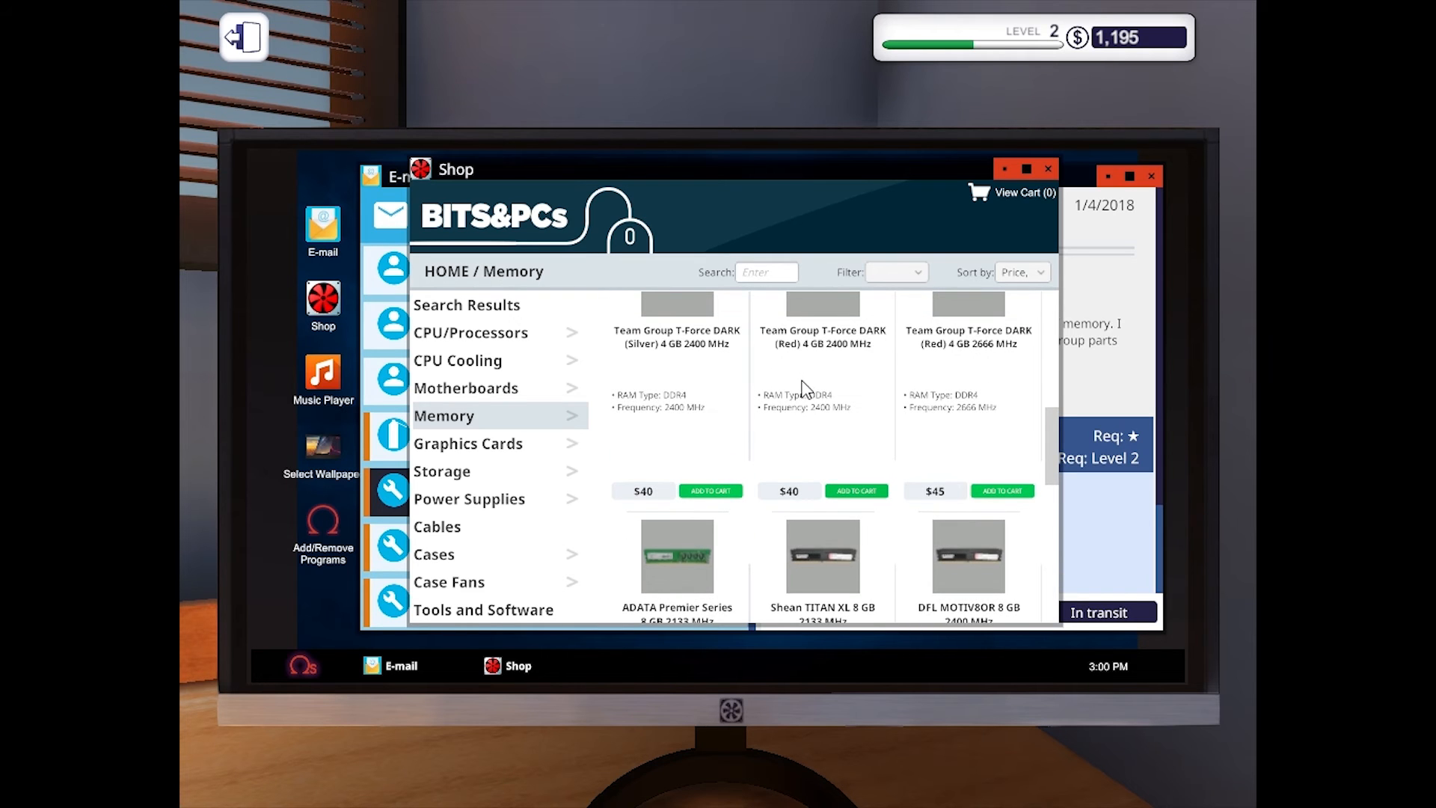
pyautogui.scroll(2, 803, 386)
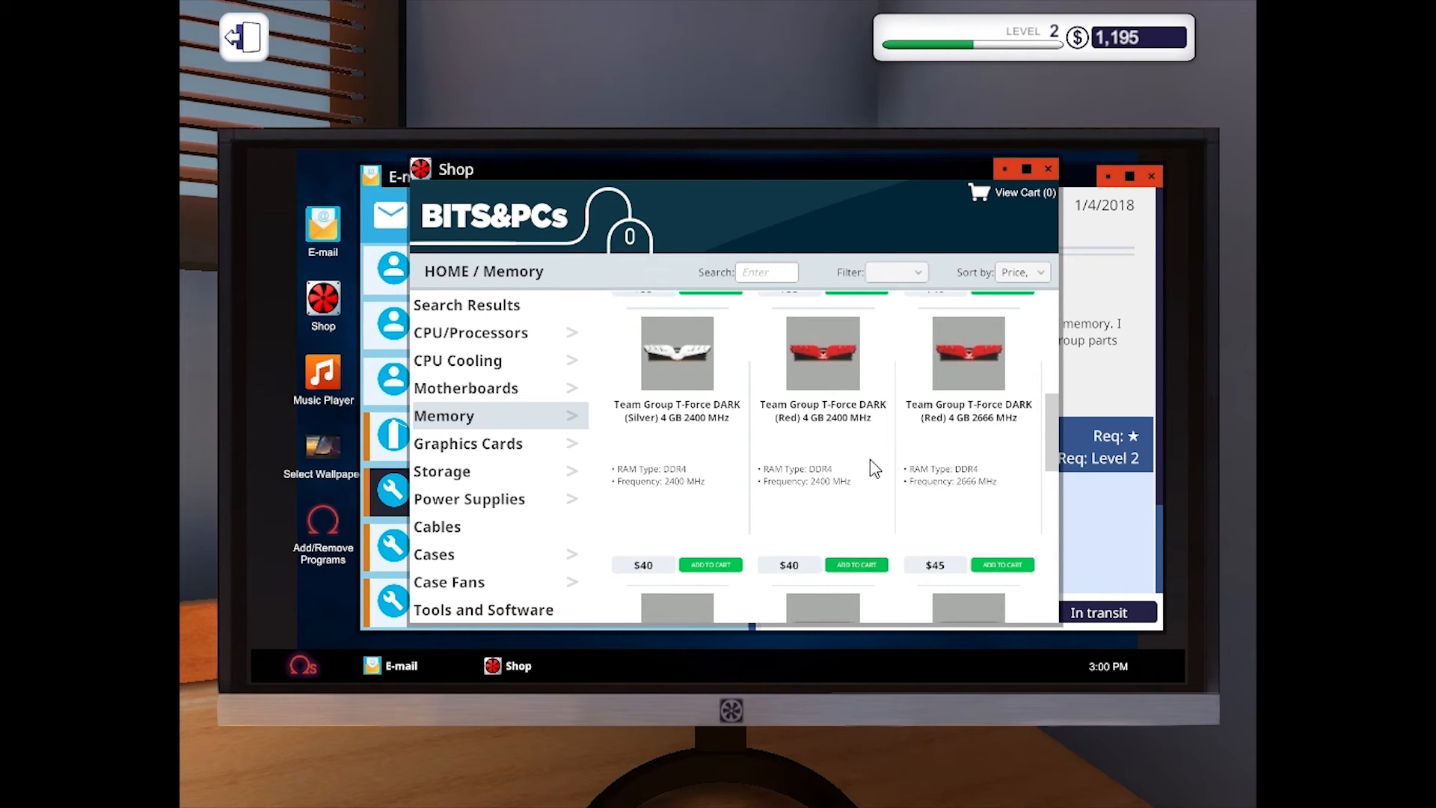
pyautogui.scroll(2, 878, 468)
pyautogui.scroll(-1, 877, 468)
pyautogui.scroll(-2, 887, 460)
pyautogui.scroll(-2, 873, 458)
pyautogui.scroll(-2, 870, 458)
pyautogui.scroll(-2, 843, 466)
pyautogui.scroll(-2, 831, 488)
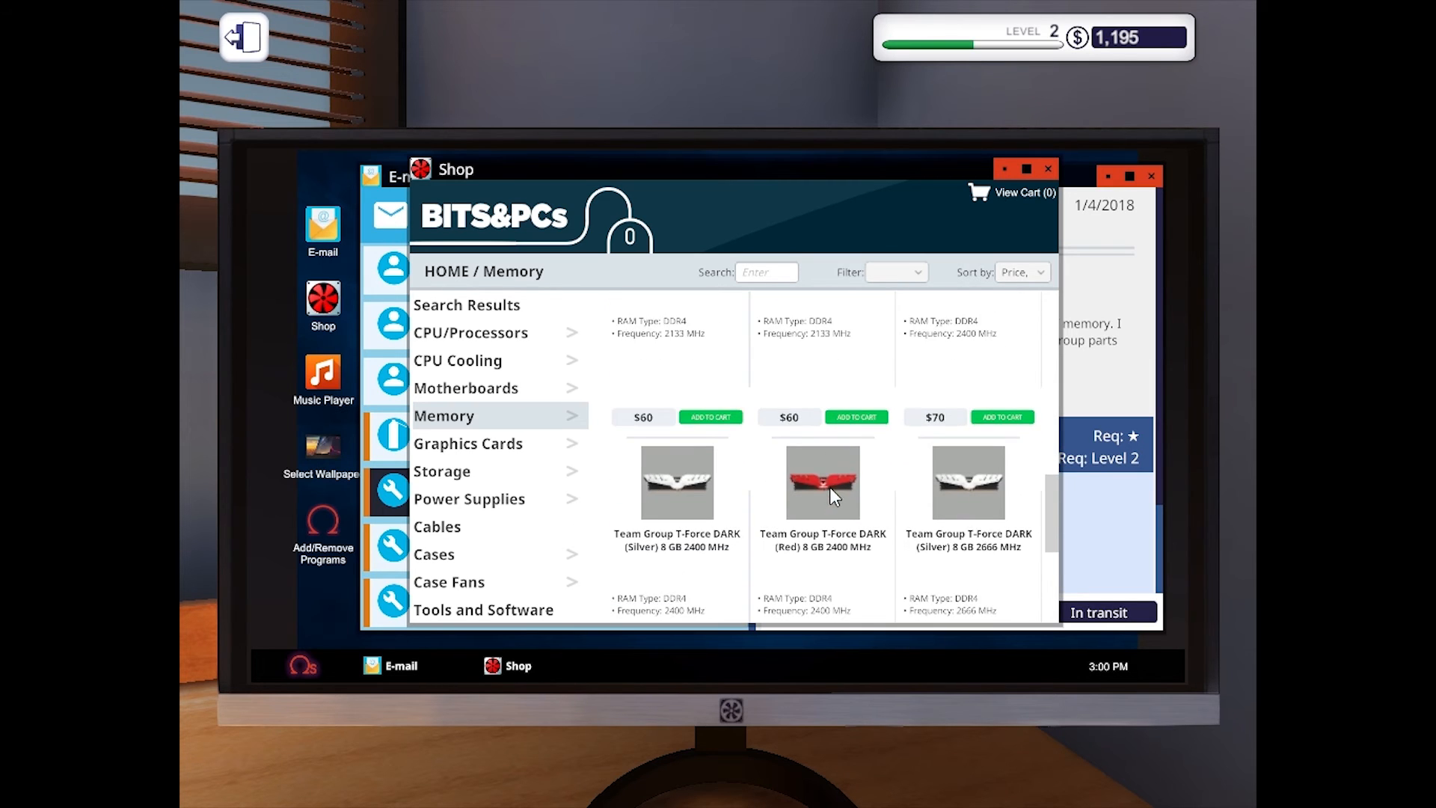
pyautogui.scroll(-2, 832, 487)
pyautogui.scroll(-1, 831, 487)
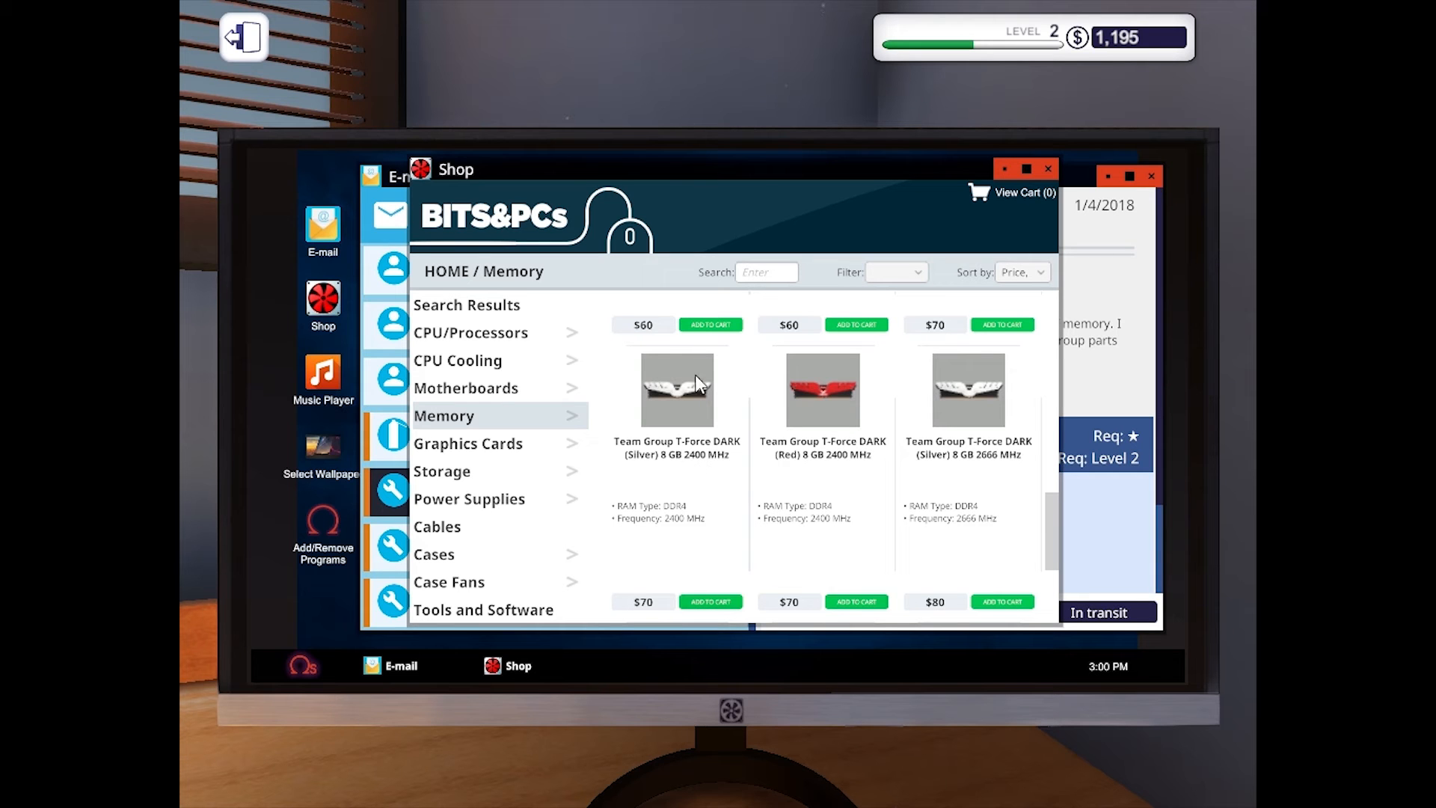
pyautogui.moveTo(757, 168)
pyautogui.mouseDown()
pyautogui.moveTo(741, 135)
pyautogui.moveTo(617, 197)
pyautogui.mouseUp()
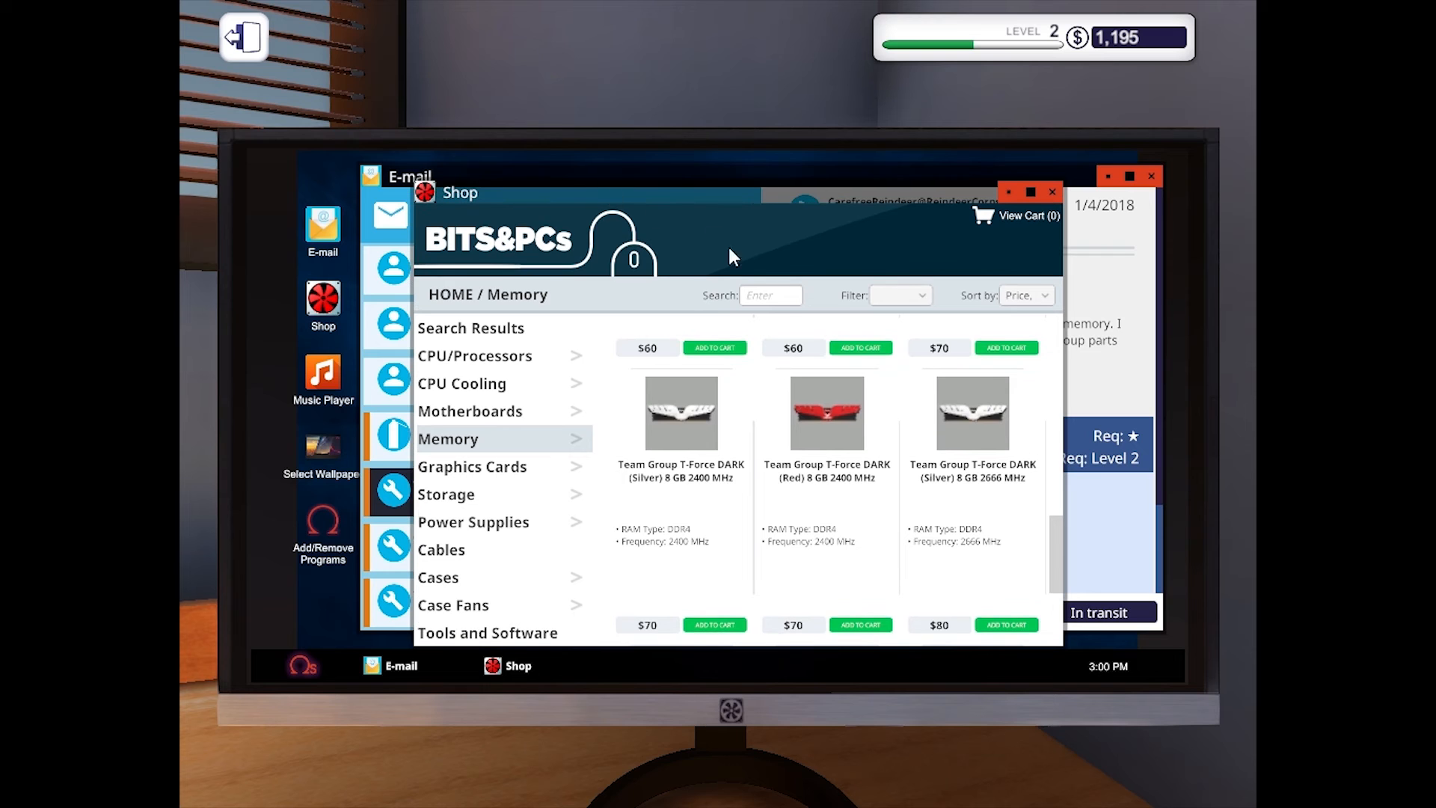
pyautogui.scroll(-2, 831, 494)
pyautogui.scroll(-2, 836, 516)
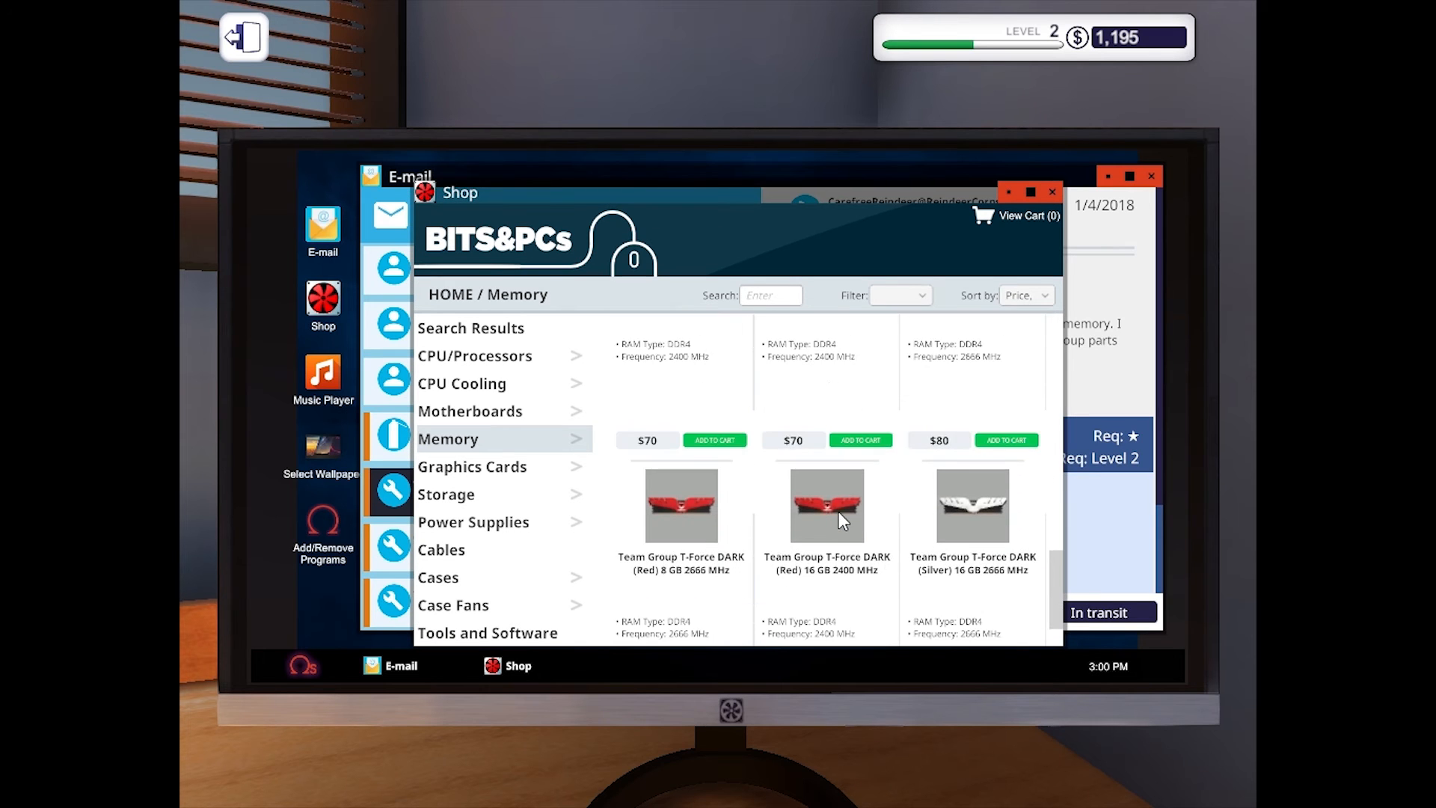
pyautogui.scroll(-2, 840, 511)
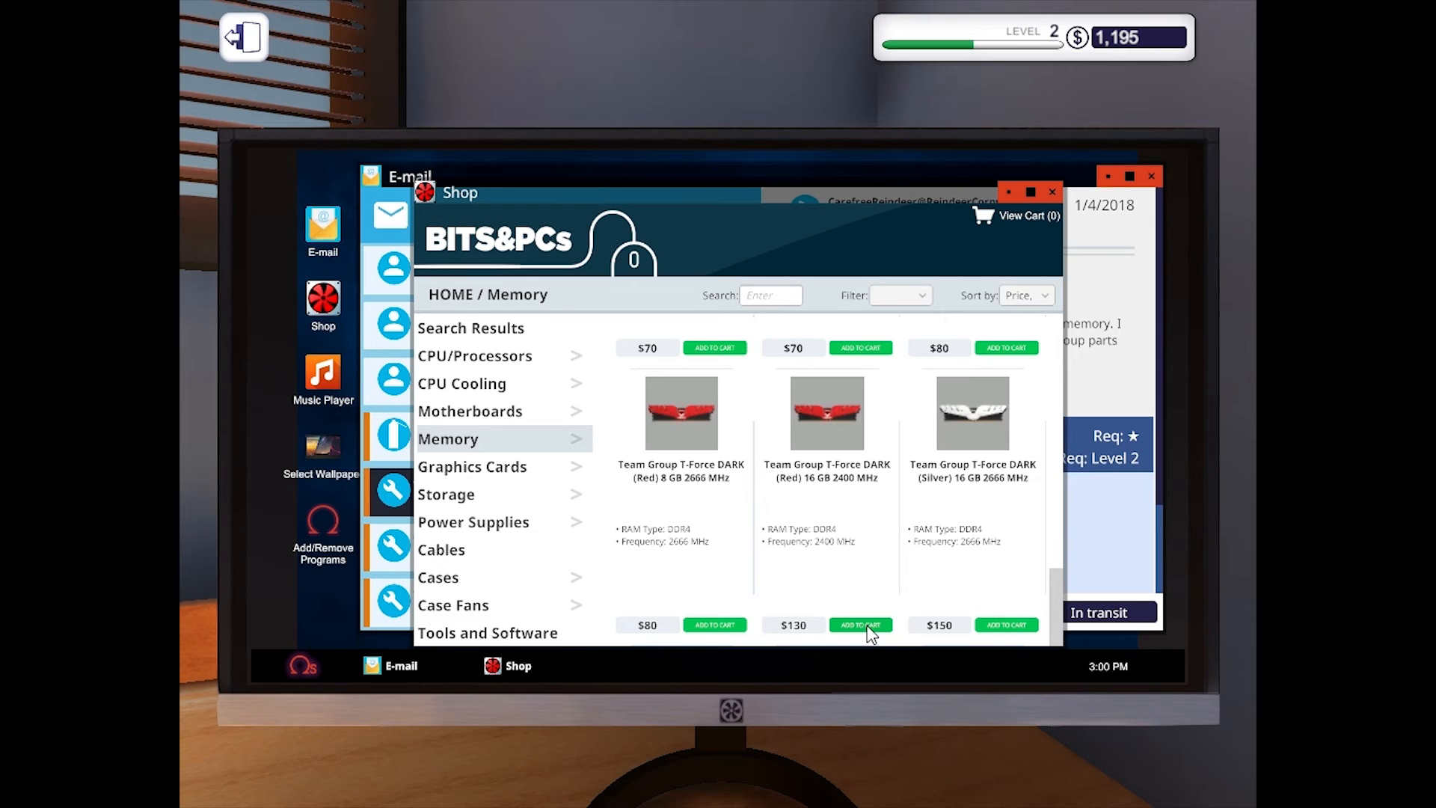
pyautogui.click(871, 628)
# Review the job emails: daughter's new PC, virus removal, Rig needs upgrade!, PC cleaning and Hot and Broken PC.
pyautogui.click(387, 205)
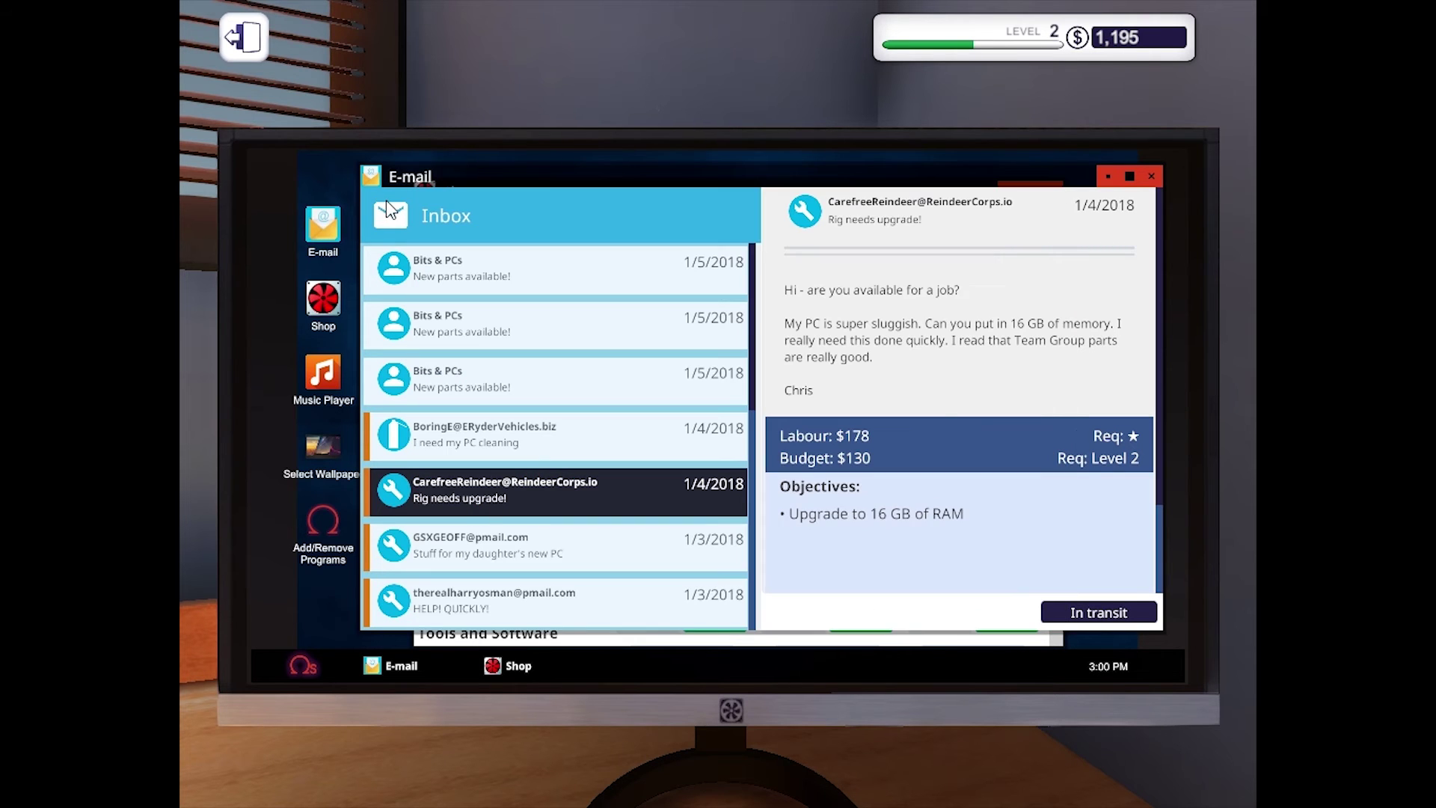
pyautogui.click(583, 550)
pyautogui.click(597, 603)
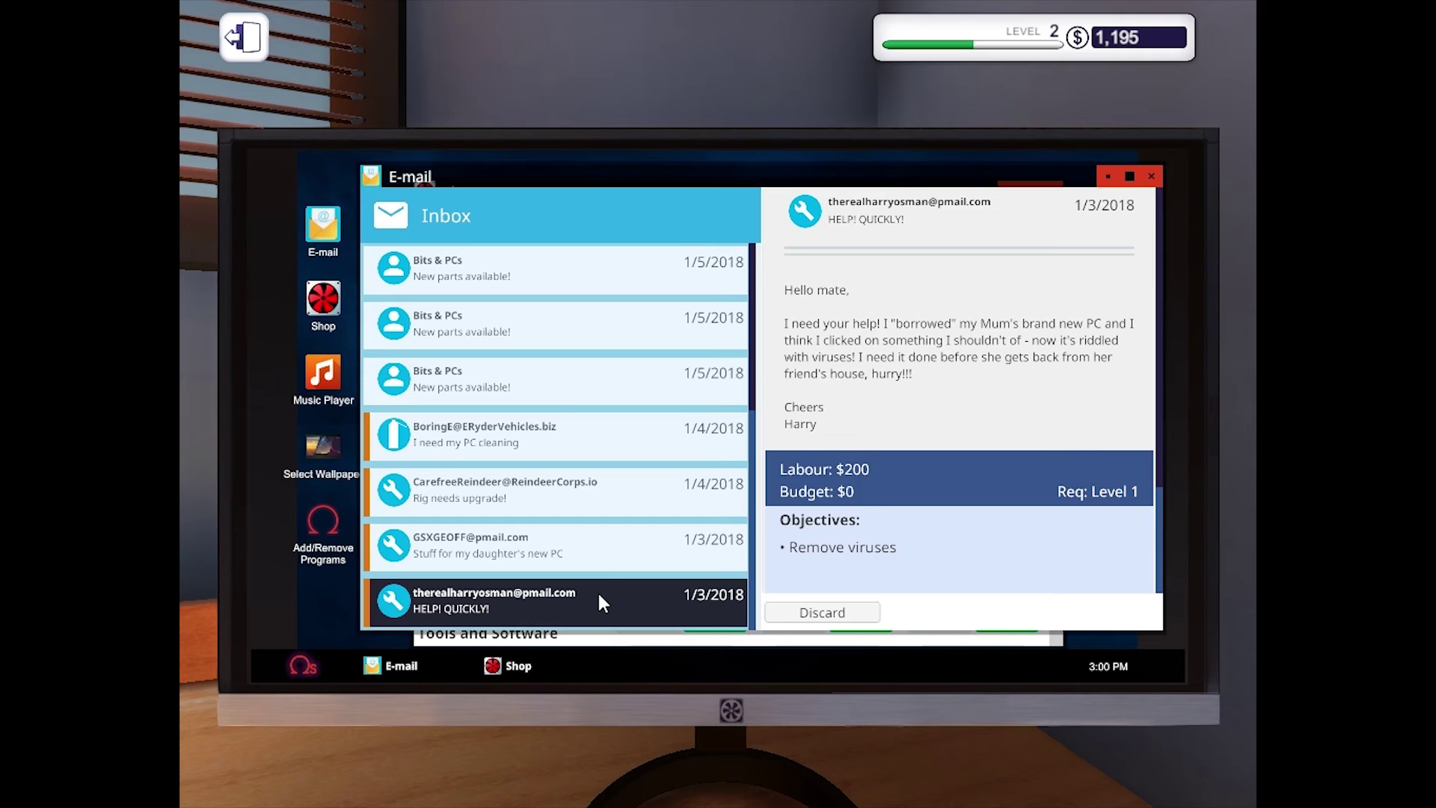
pyautogui.click(606, 550)
pyautogui.click(576, 488)
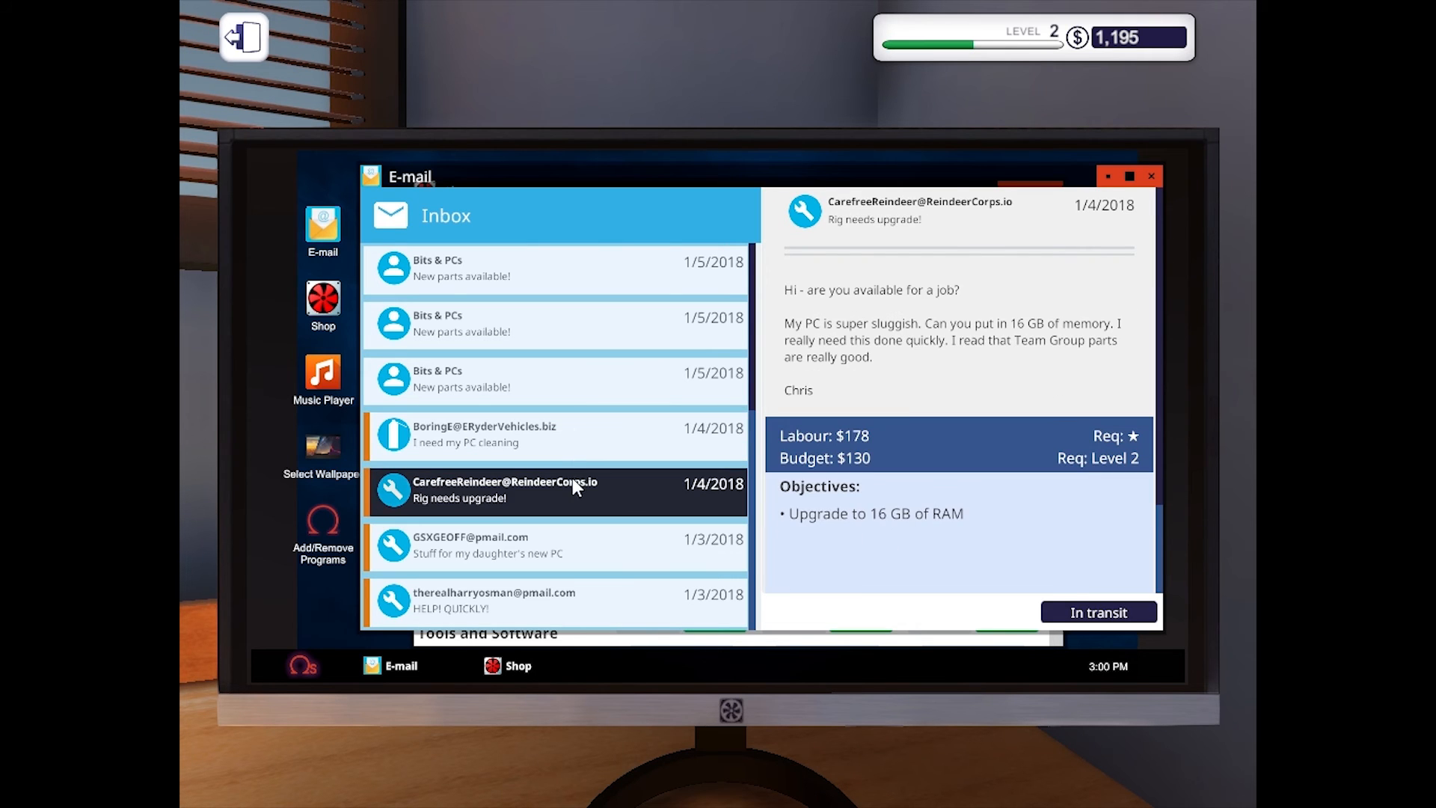
pyautogui.click(583, 439)
pyautogui.click(589, 487)
pyautogui.scroll(-1, 589, 471)
pyautogui.click(551, 634)
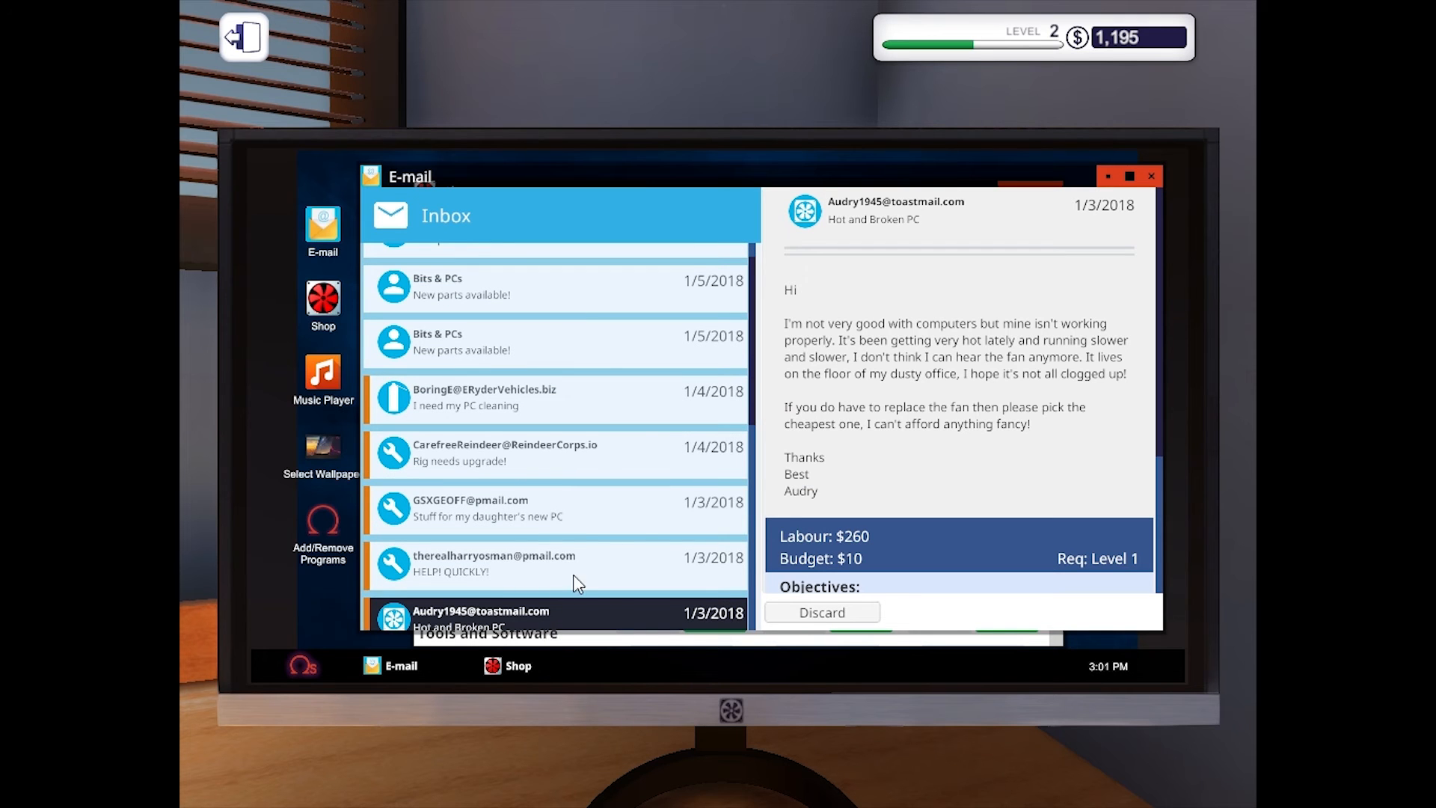
pyautogui.scroll(-1, 915, 494)
pyautogui.scroll(-1, 916, 493)
pyautogui.scroll(-1, 916, 494)
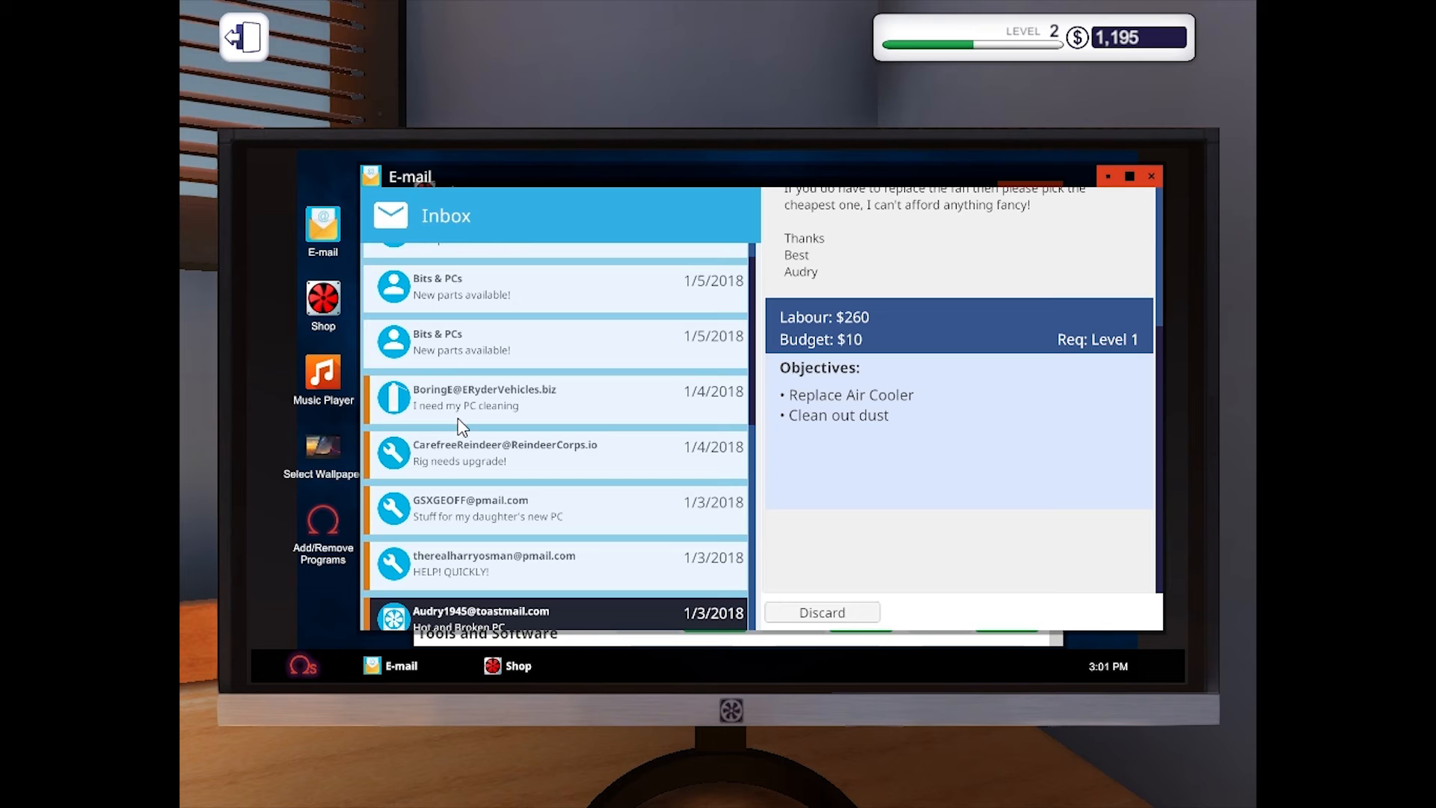
# Read the PC cleaning email and the new parts announcements, then close the e-mail app.
pyautogui.click(416, 395)
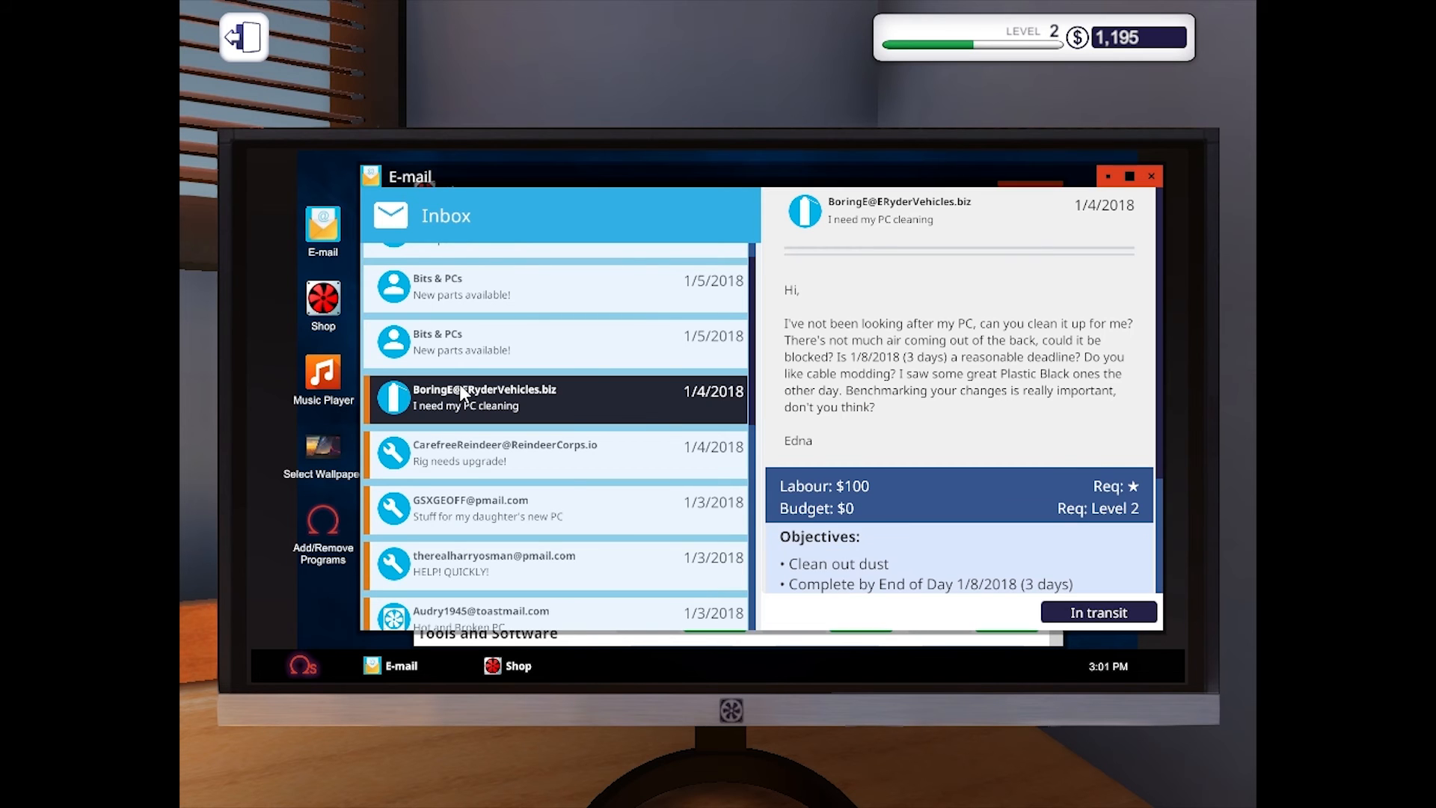
pyautogui.click(494, 342)
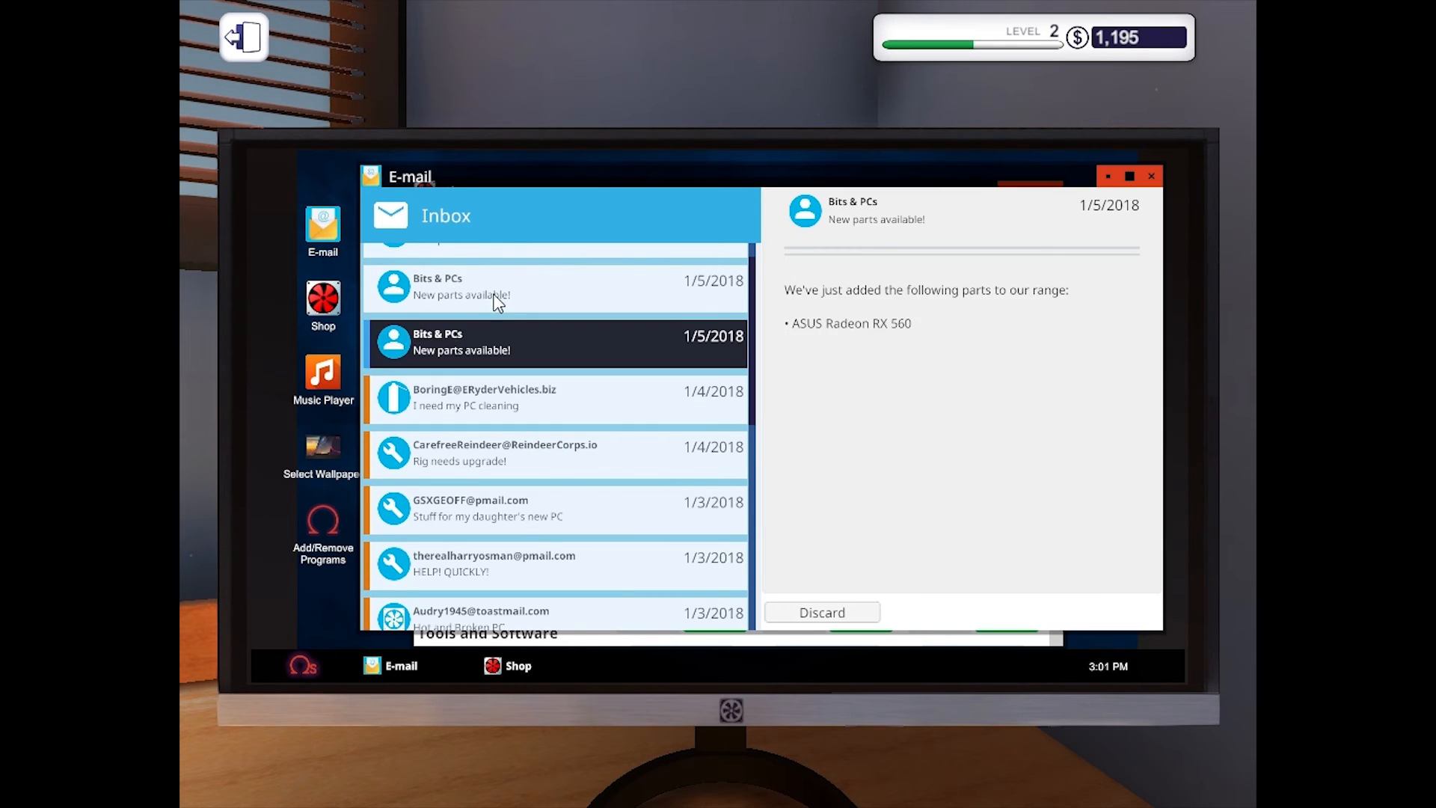
pyautogui.click(494, 290)
pyautogui.click(518, 248)
pyautogui.scroll(2, 518, 244)
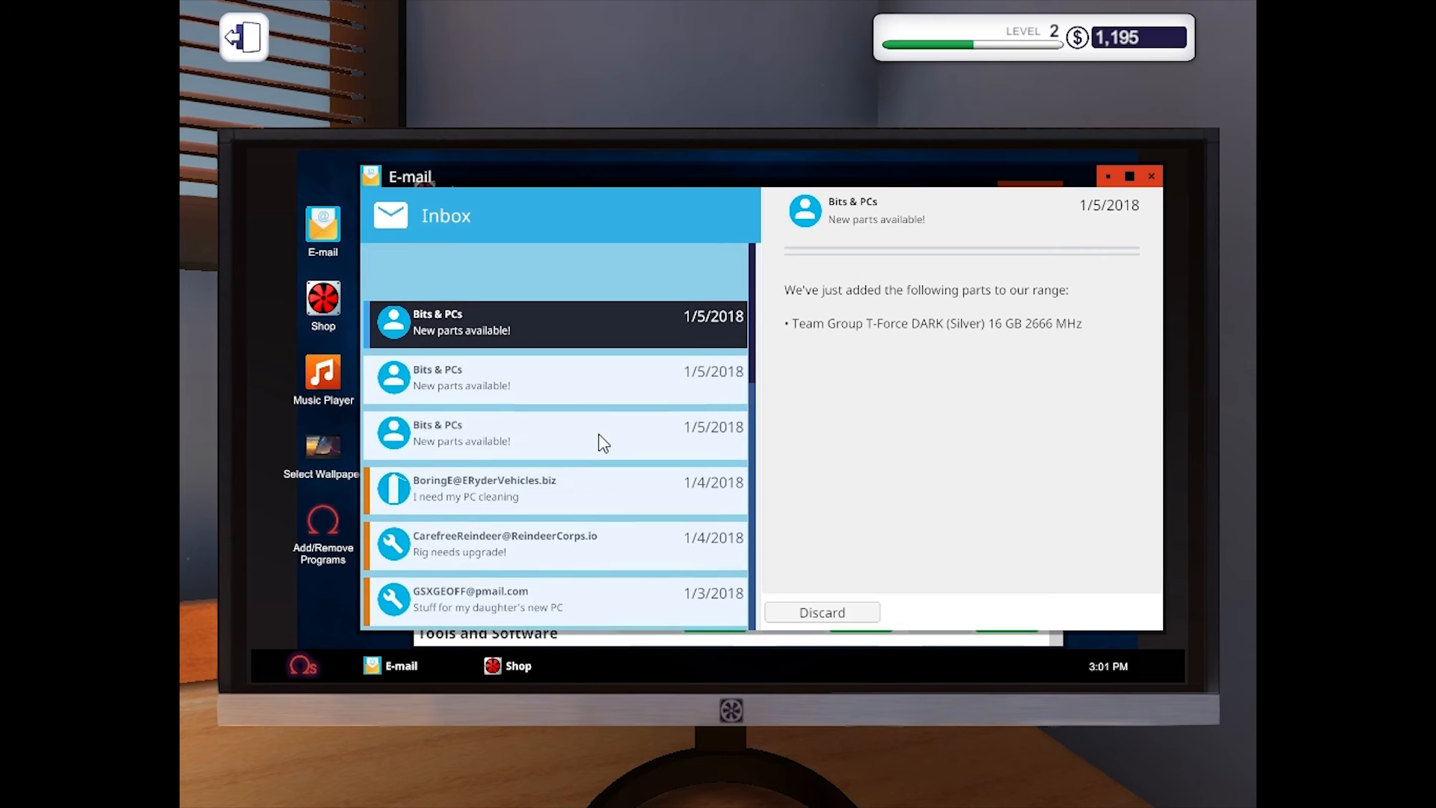
pyautogui.click(1147, 176)
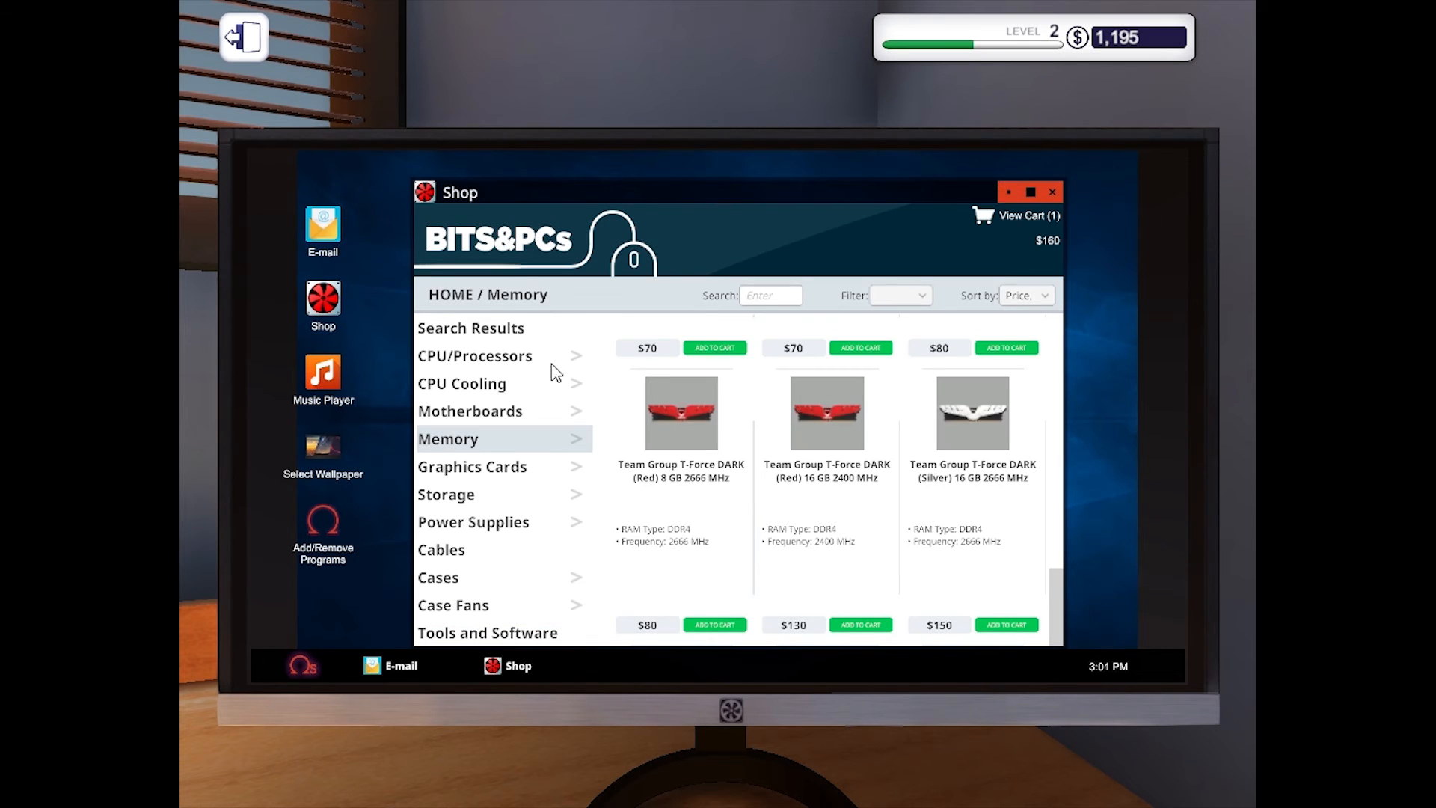
# Add the Will it run? tool from Tools and Software, bringing the cart to 2 items at $360.
pyautogui.click(460, 636)
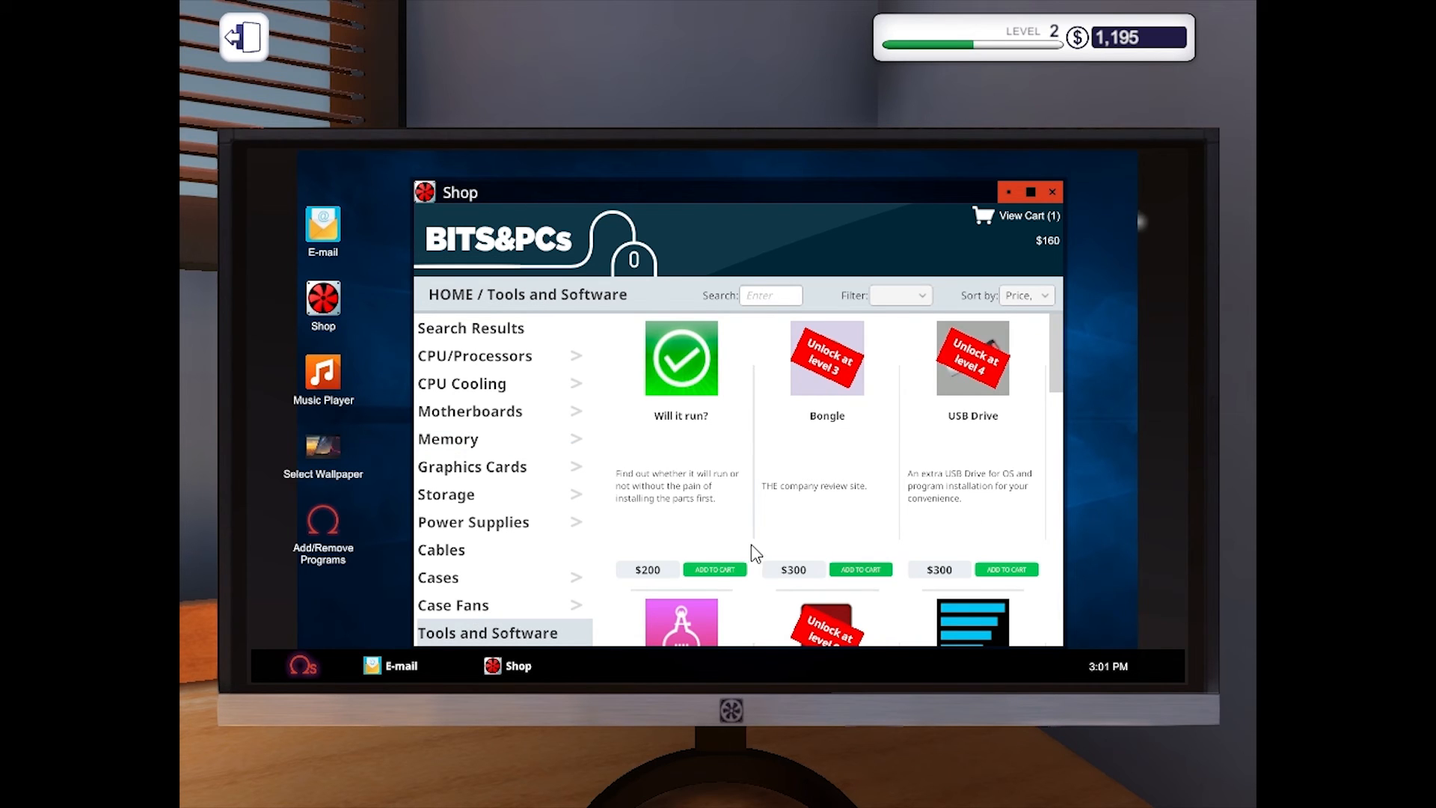
pyautogui.click(715, 570)
pyautogui.scroll(-3, 785, 505)
pyautogui.scroll(-3, 801, 537)
pyautogui.scroll(-3, 953, 576)
pyautogui.scroll(1, 953, 576)
pyautogui.scroll(-1, 947, 551)
pyautogui.scroll(-1, 947, 550)
pyautogui.scroll(-3, 947, 550)
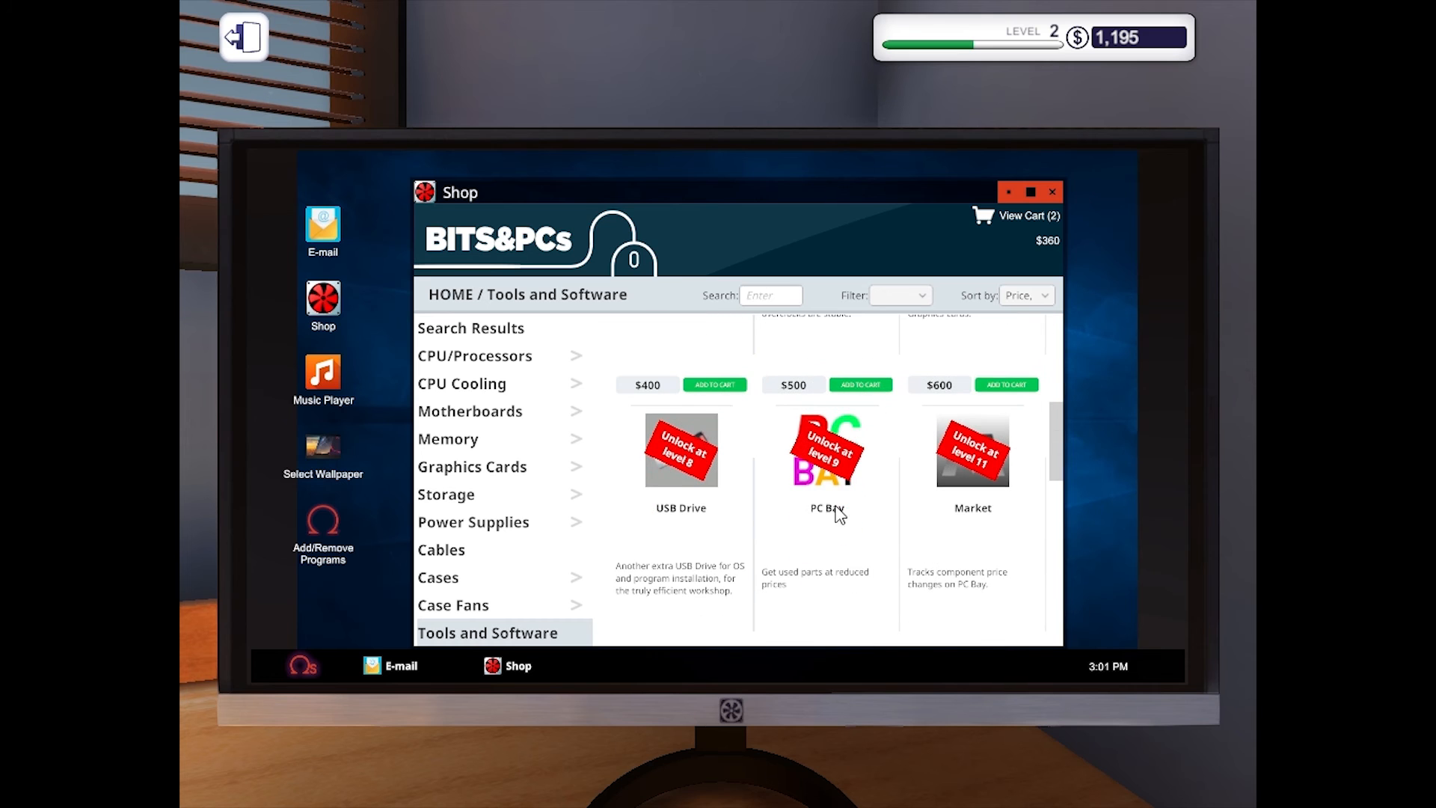
pyautogui.scroll(-2, 838, 519)
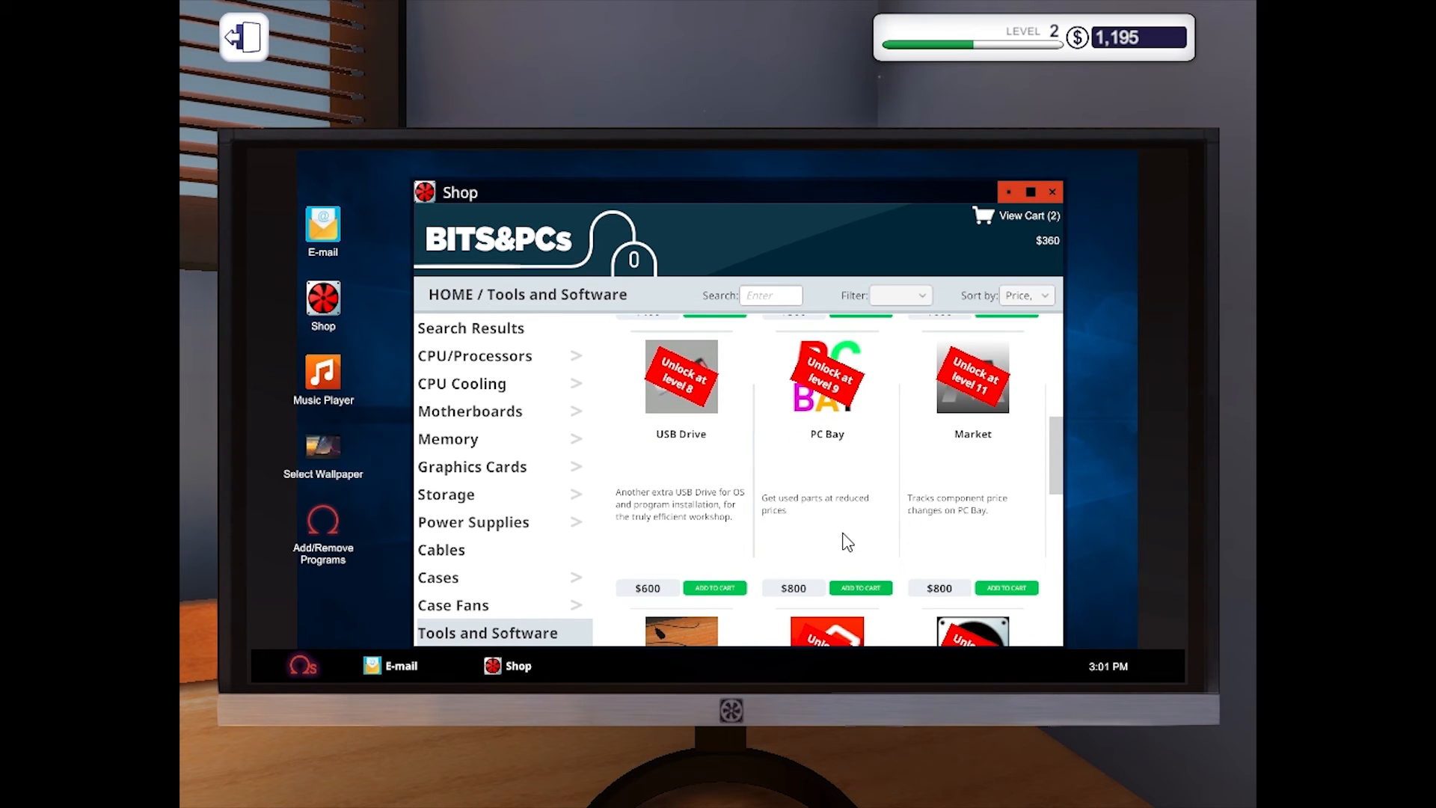
pyautogui.scroll(-1, 836, 516)
pyautogui.scroll(-2, 835, 511)
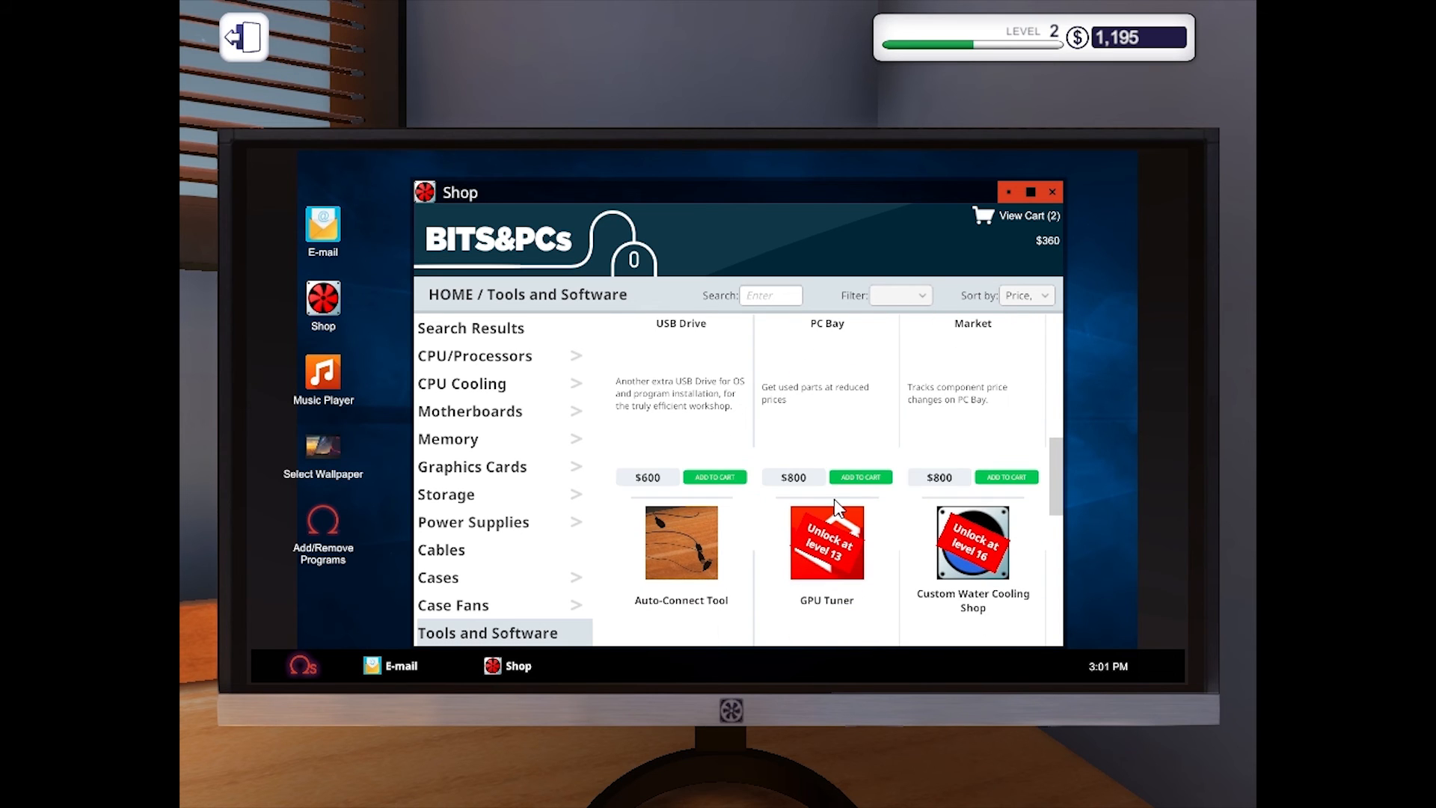
pyautogui.scroll(2, 876, 460)
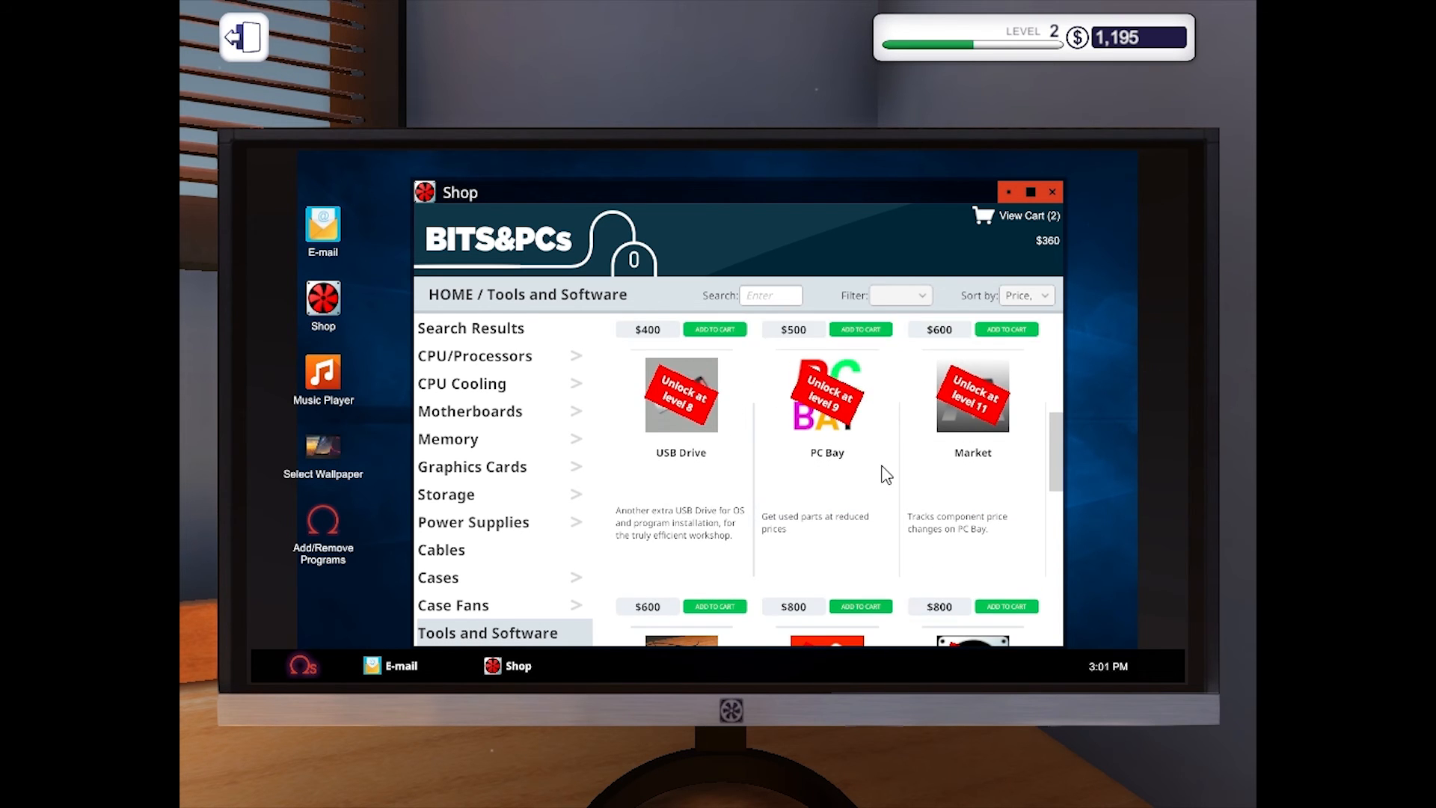
pyautogui.scroll(-1, 892, 483)
pyautogui.scroll(-1, 892, 482)
pyautogui.scroll(-2, 895, 493)
pyautogui.scroll(-1, 896, 496)
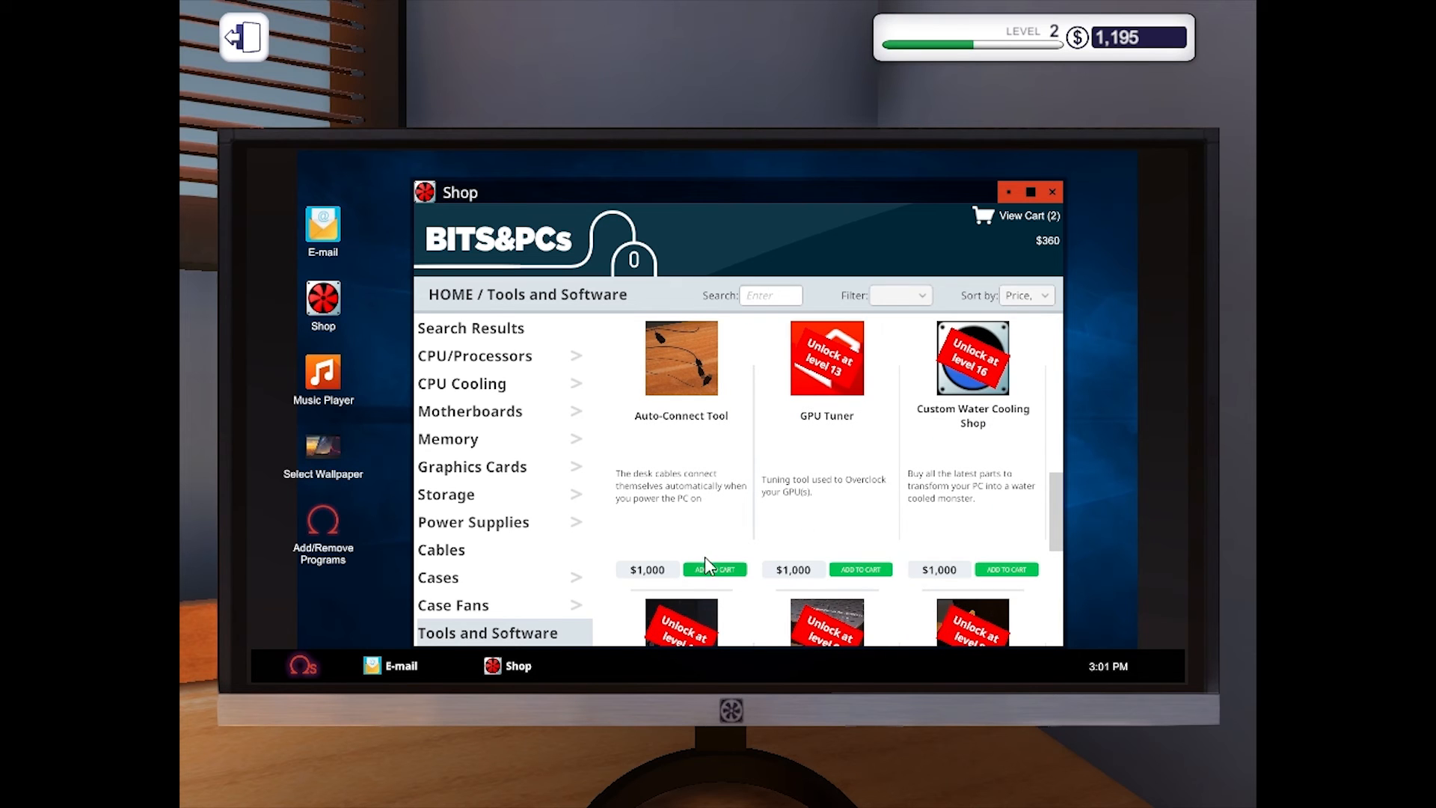
pyautogui.scroll(2, 718, 539)
pyautogui.scroll(2, 786, 505)
pyautogui.scroll(1, 875, 499)
pyautogui.scroll(2, 884, 503)
pyautogui.scroll(2, 893, 505)
pyautogui.scroll(1, 903, 510)
pyautogui.scroll(1, 918, 519)
pyautogui.scroll(2, 920, 518)
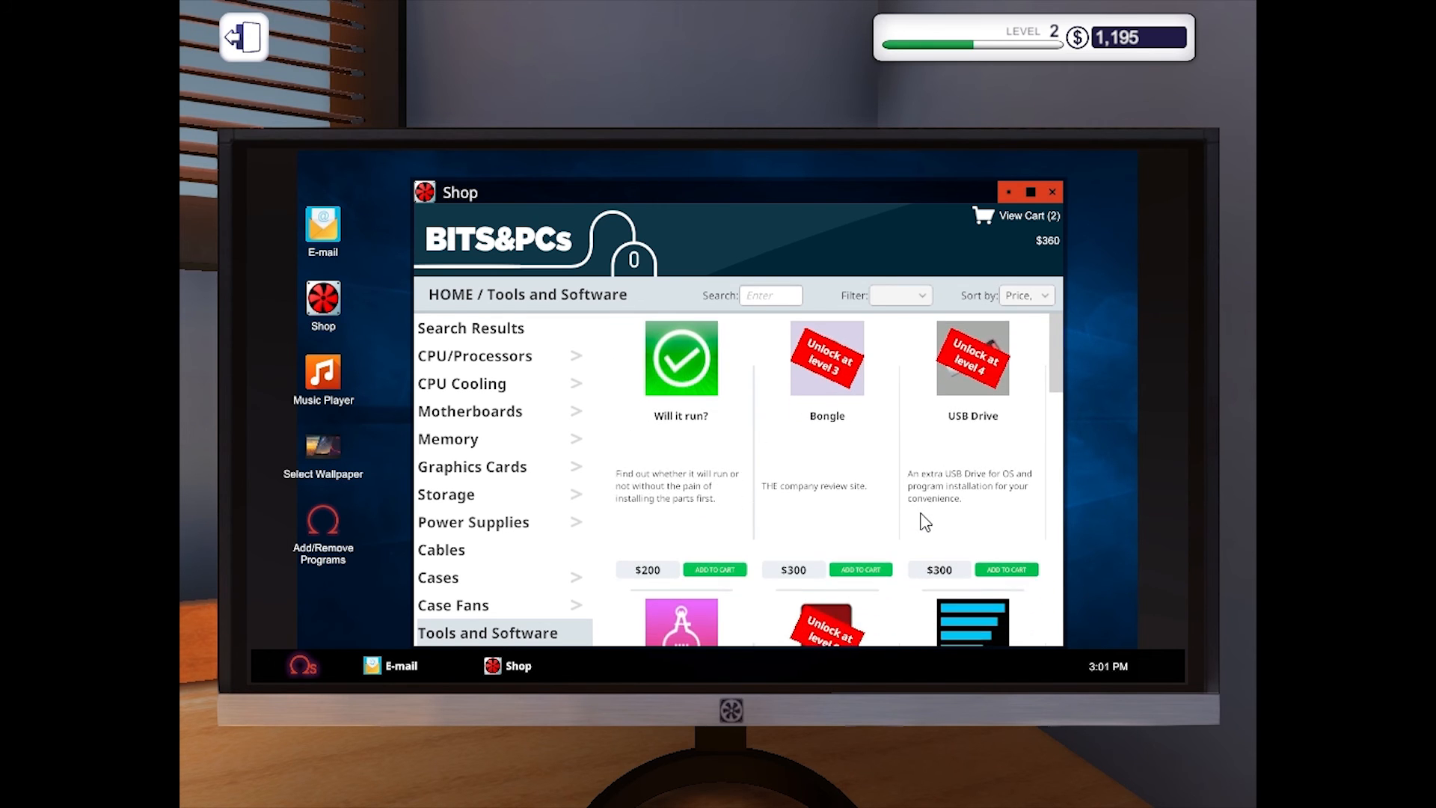
pyautogui.scroll(-2, 920, 525)
pyautogui.scroll(-2, 920, 523)
pyautogui.scroll(-1, 922, 527)
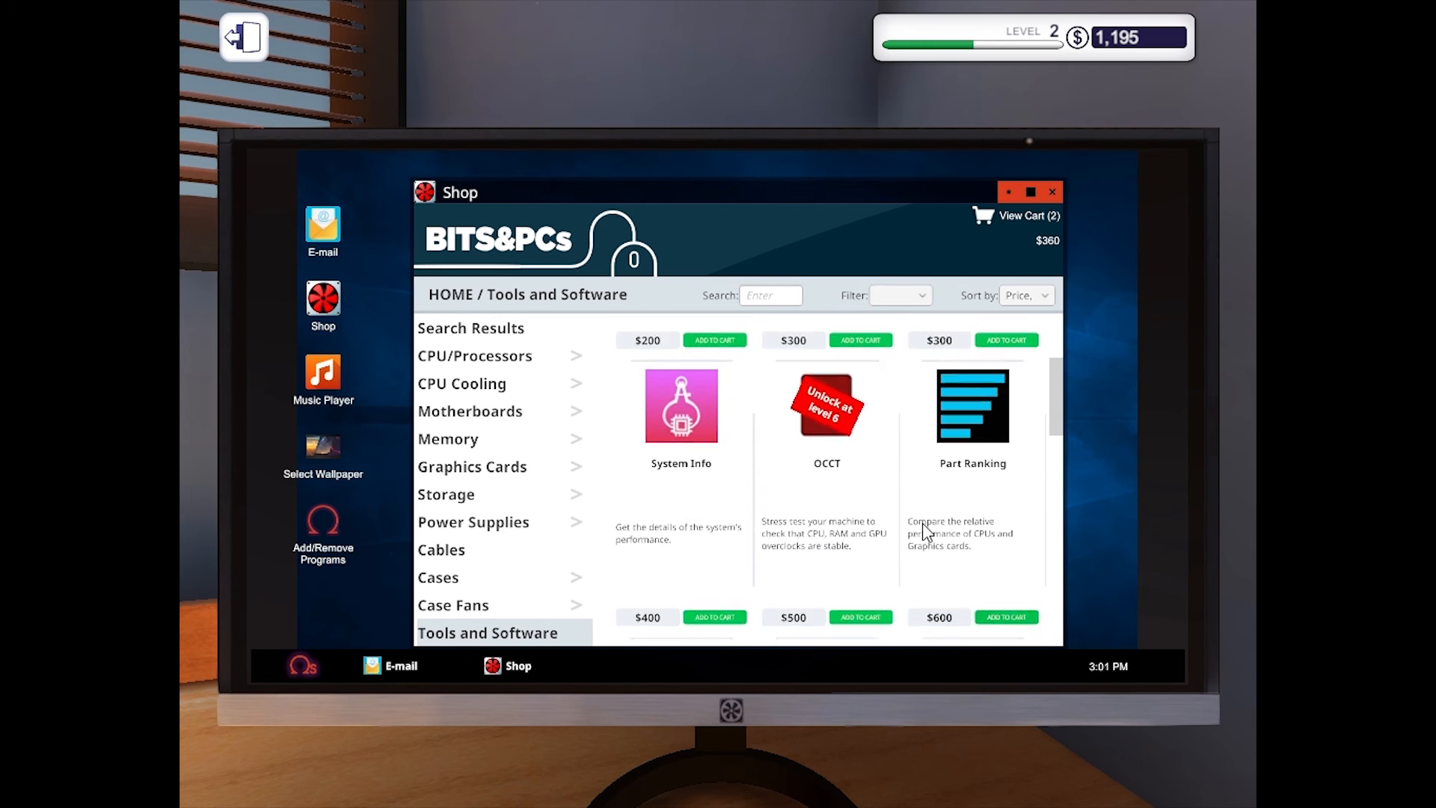
pyautogui.scroll(-1, 927, 534)
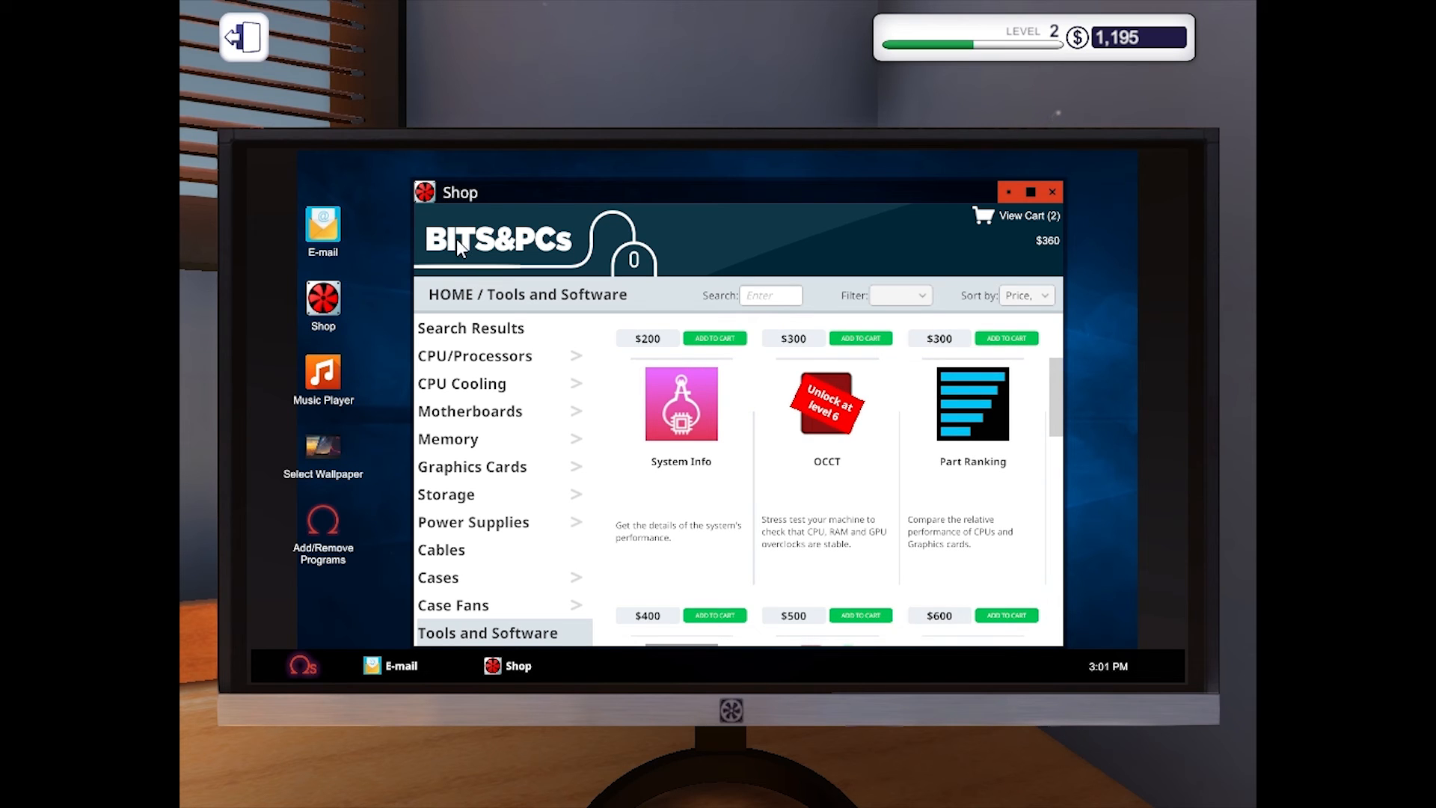
# Browse CPU Cooling then Memory, adding ADATA Premier Series 4 GB modules and an 8 GB module to the cart.
pyautogui.click(497, 386)
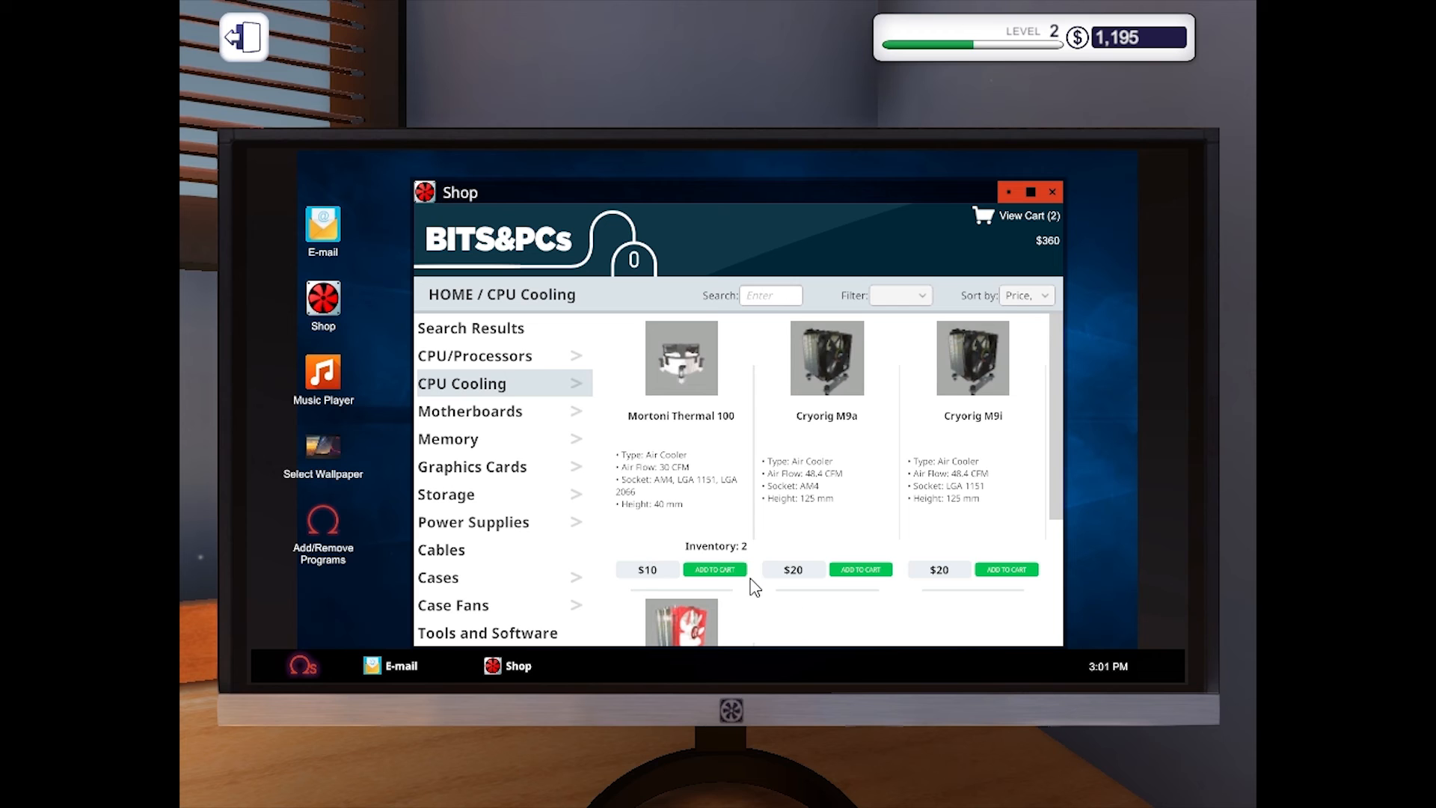
pyautogui.scroll(-3, 701, 522)
pyautogui.scroll(-2, 707, 539)
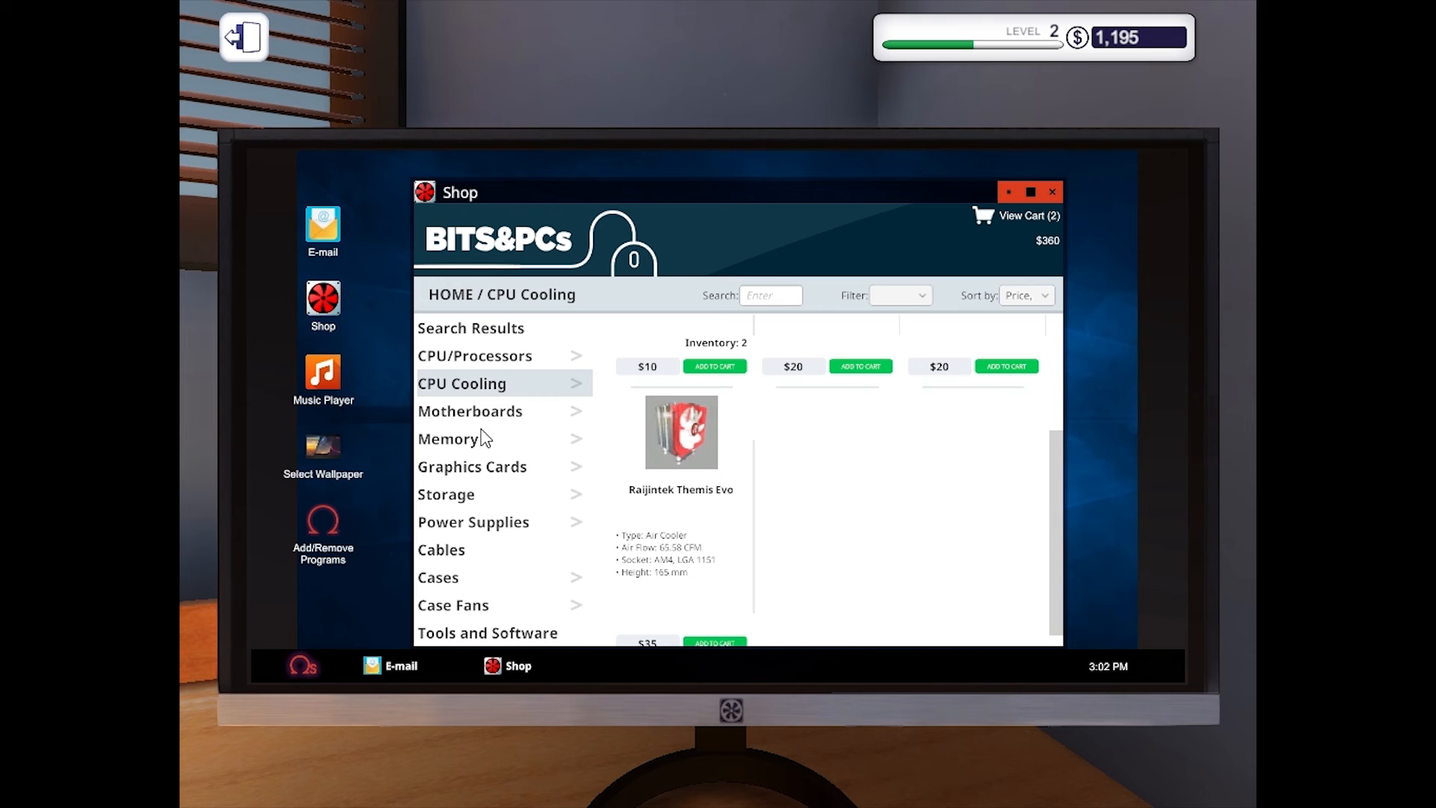
pyautogui.click(450, 439)
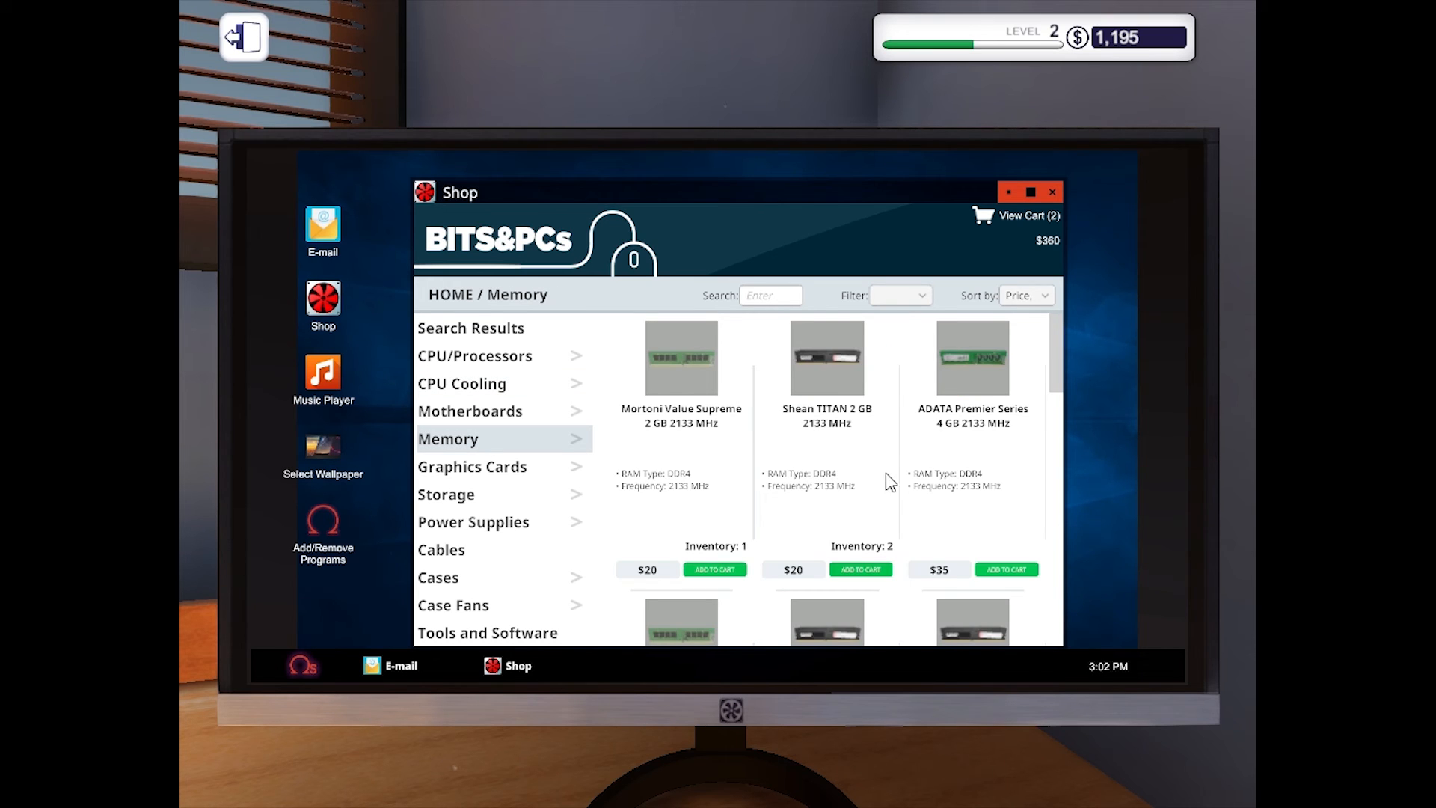
pyautogui.scroll(-1, 885, 473)
pyautogui.scroll(-2, 901, 475)
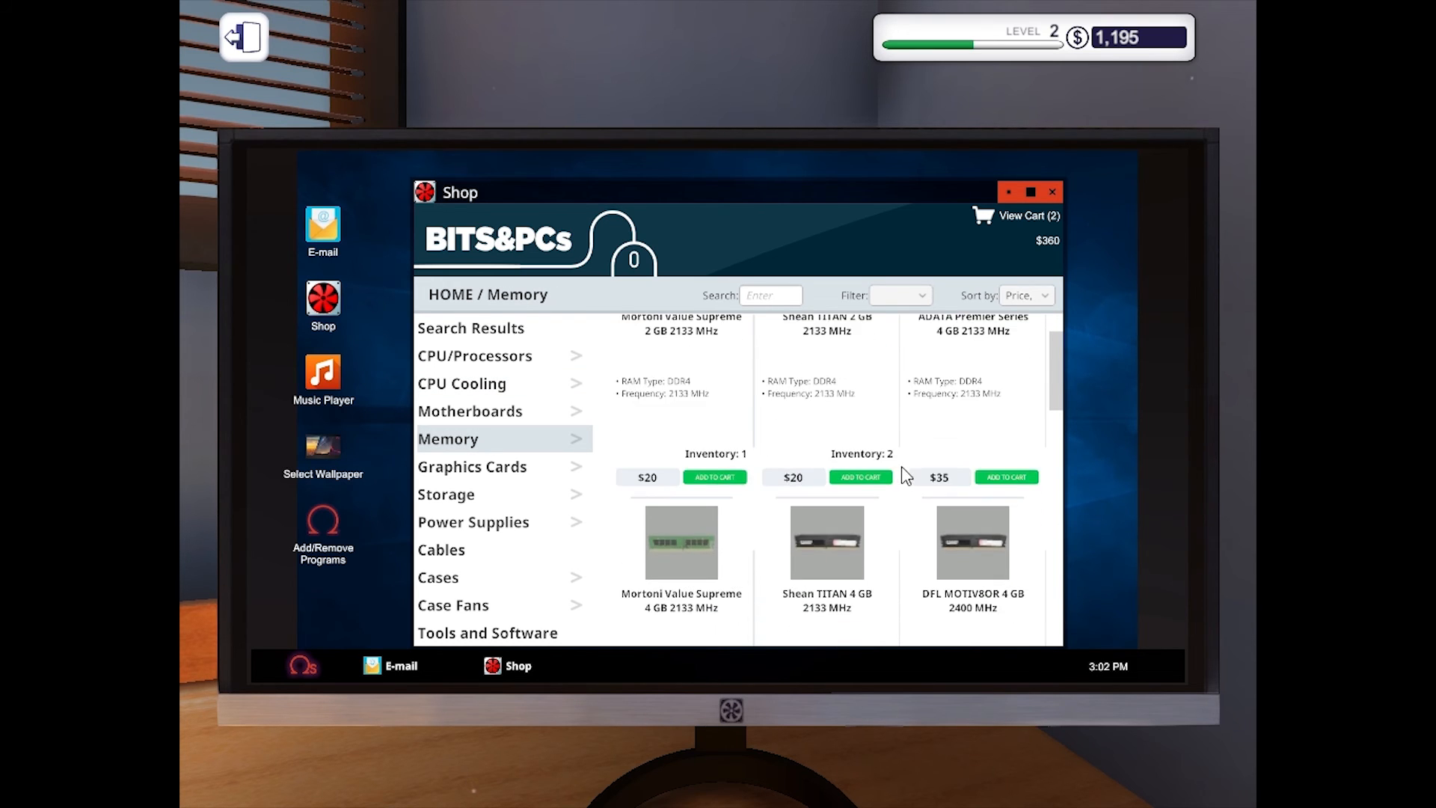
pyautogui.scroll(-1, 897, 482)
pyautogui.scroll(2, 987, 472)
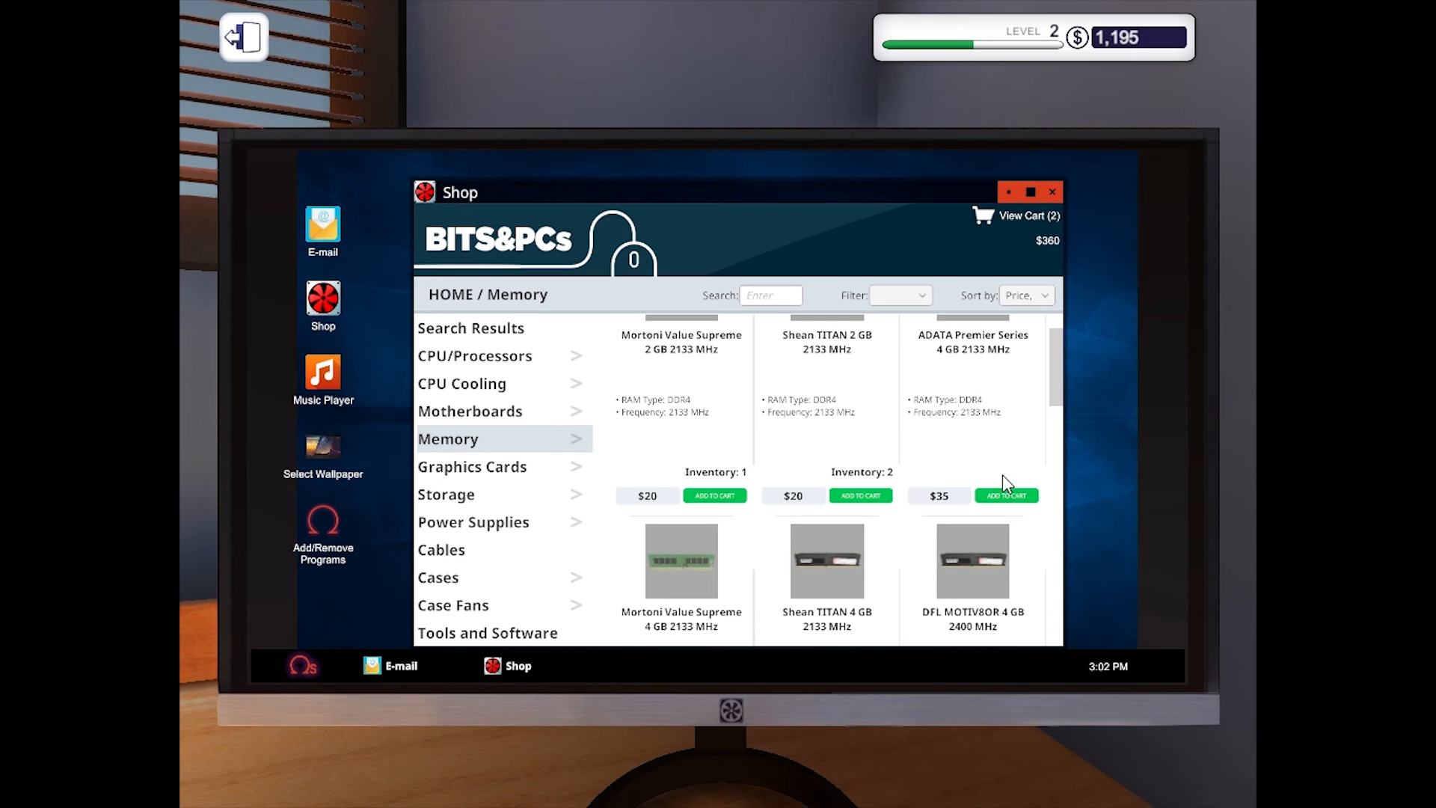
pyautogui.click(1006, 495)
pyautogui.click(1007, 497)
pyautogui.scroll(-3, 798, 443)
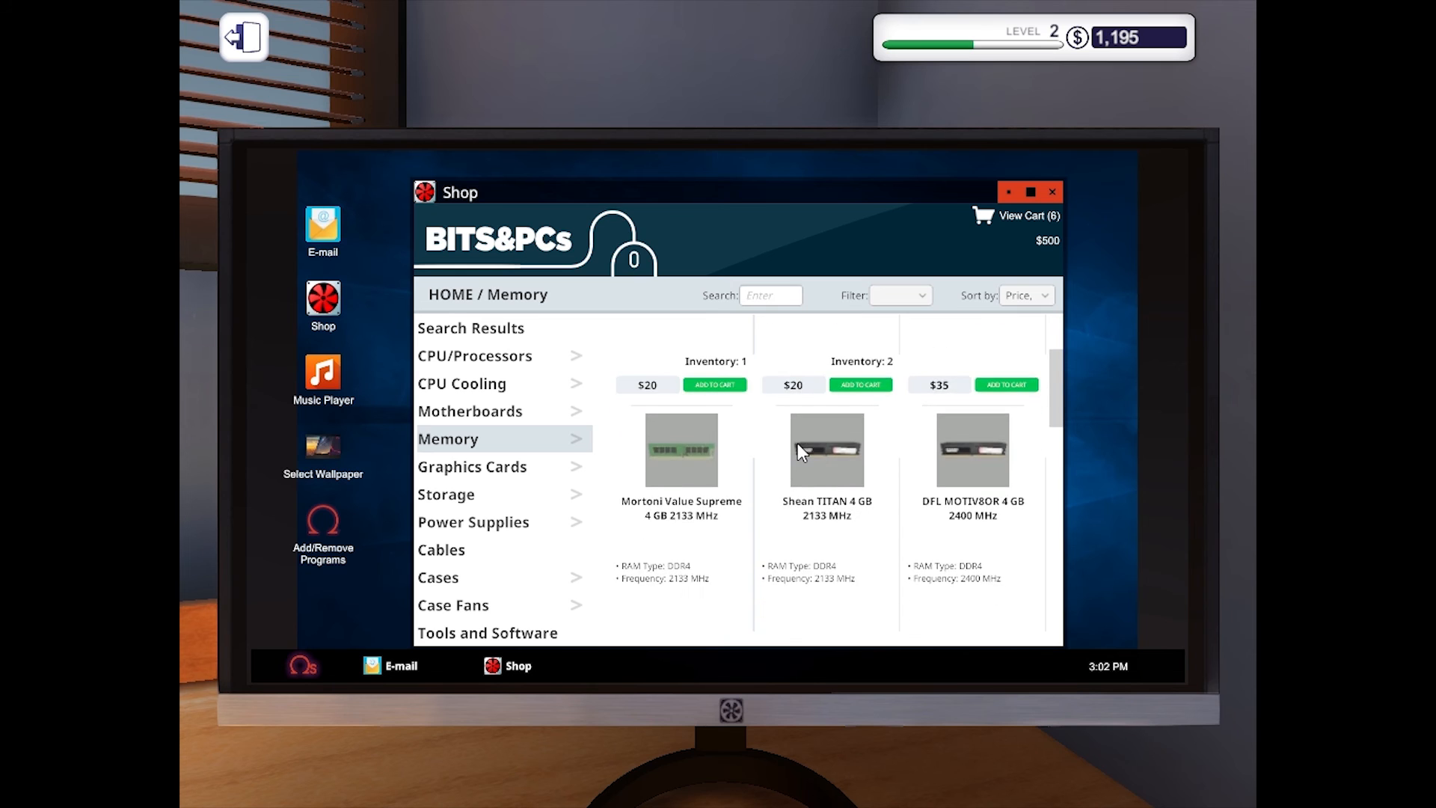
pyautogui.scroll(-2, 798, 443)
pyautogui.scroll(-2, 801, 448)
pyautogui.scroll(-2, 803, 451)
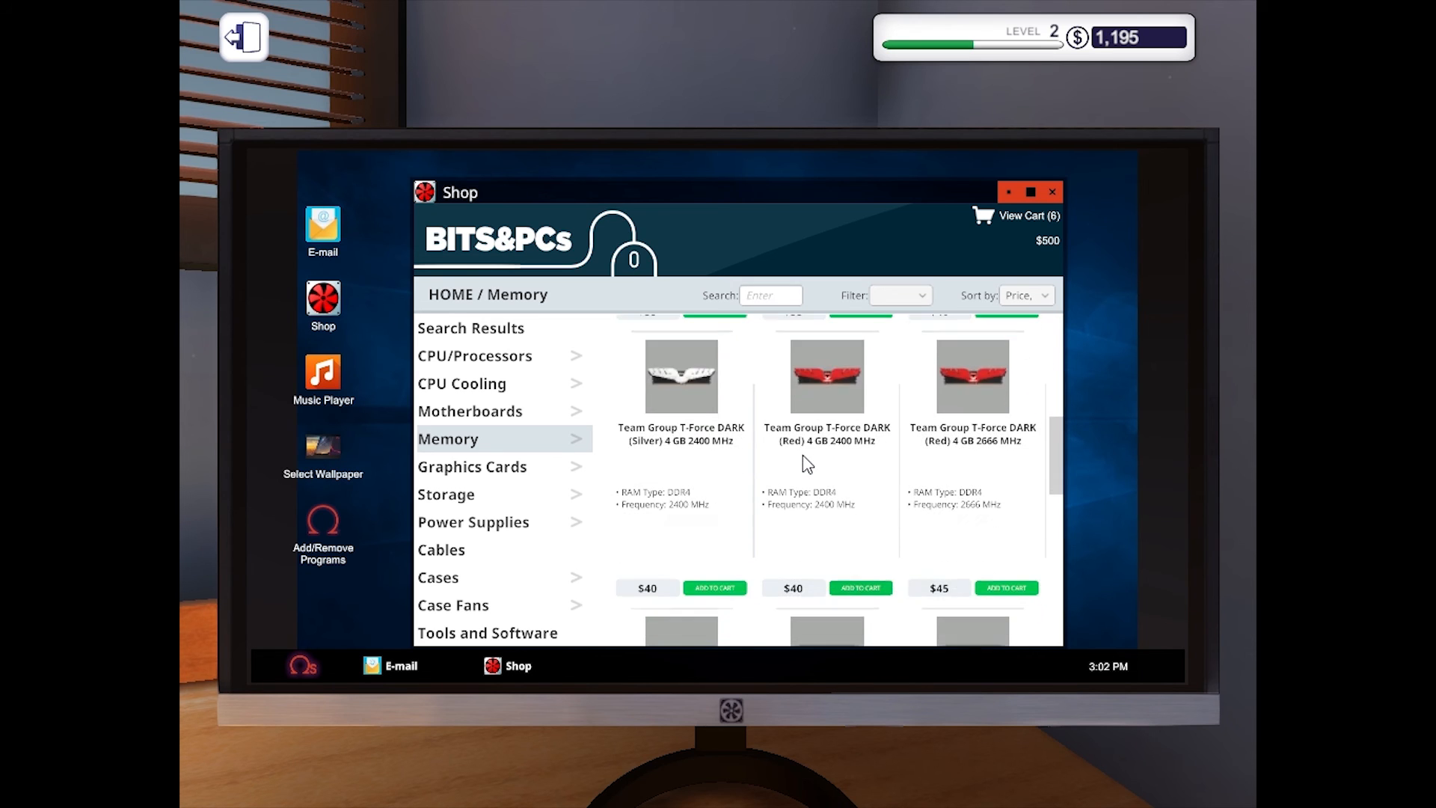
pyautogui.scroll(-2, 803, 454)
pyautogui.scroll(-2, 803, 455)
pyautogui.scroll(-1, 792, 491)
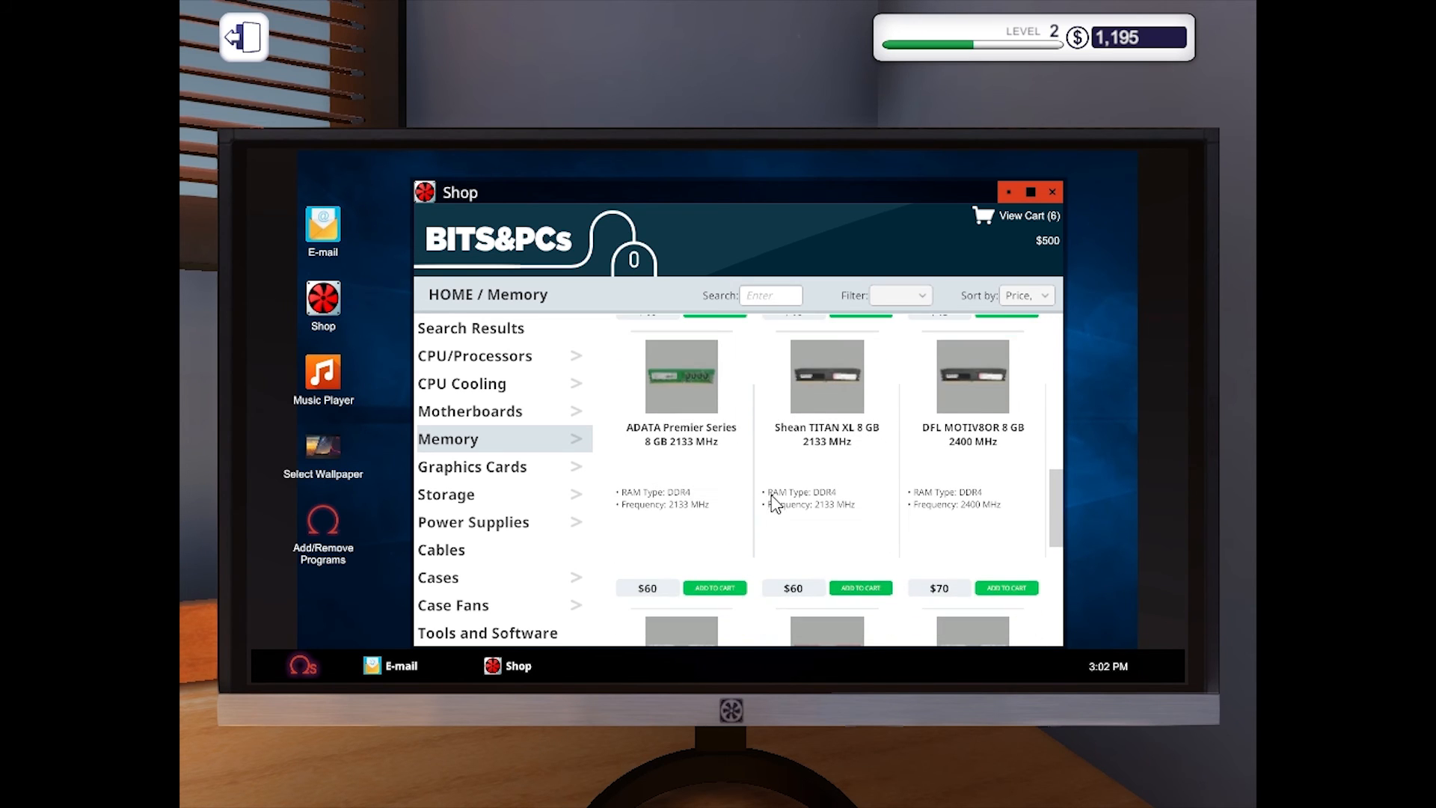
pyautogui.click(716, 586)
# Add the EVGA GTX 1050 Ti GAMING, ASUS Radeon RX 560 and Shean GTX 970 GAMER cards, reaching 11 items at $1,200.
pyautogui.click(506, 465)
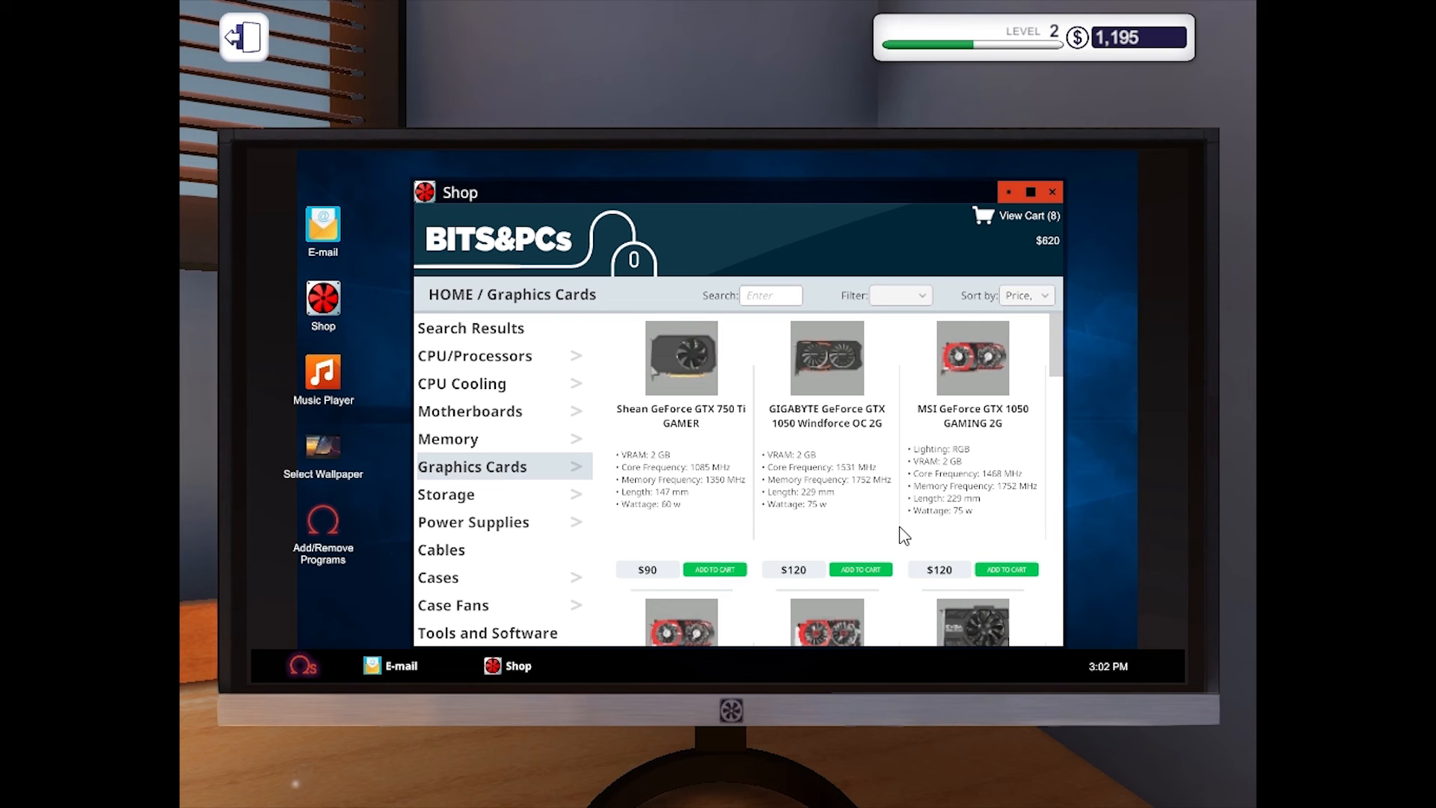
pyautogui.scroll(-1, 784, 553)
pyautogui.scroll(-2, 775, 561)
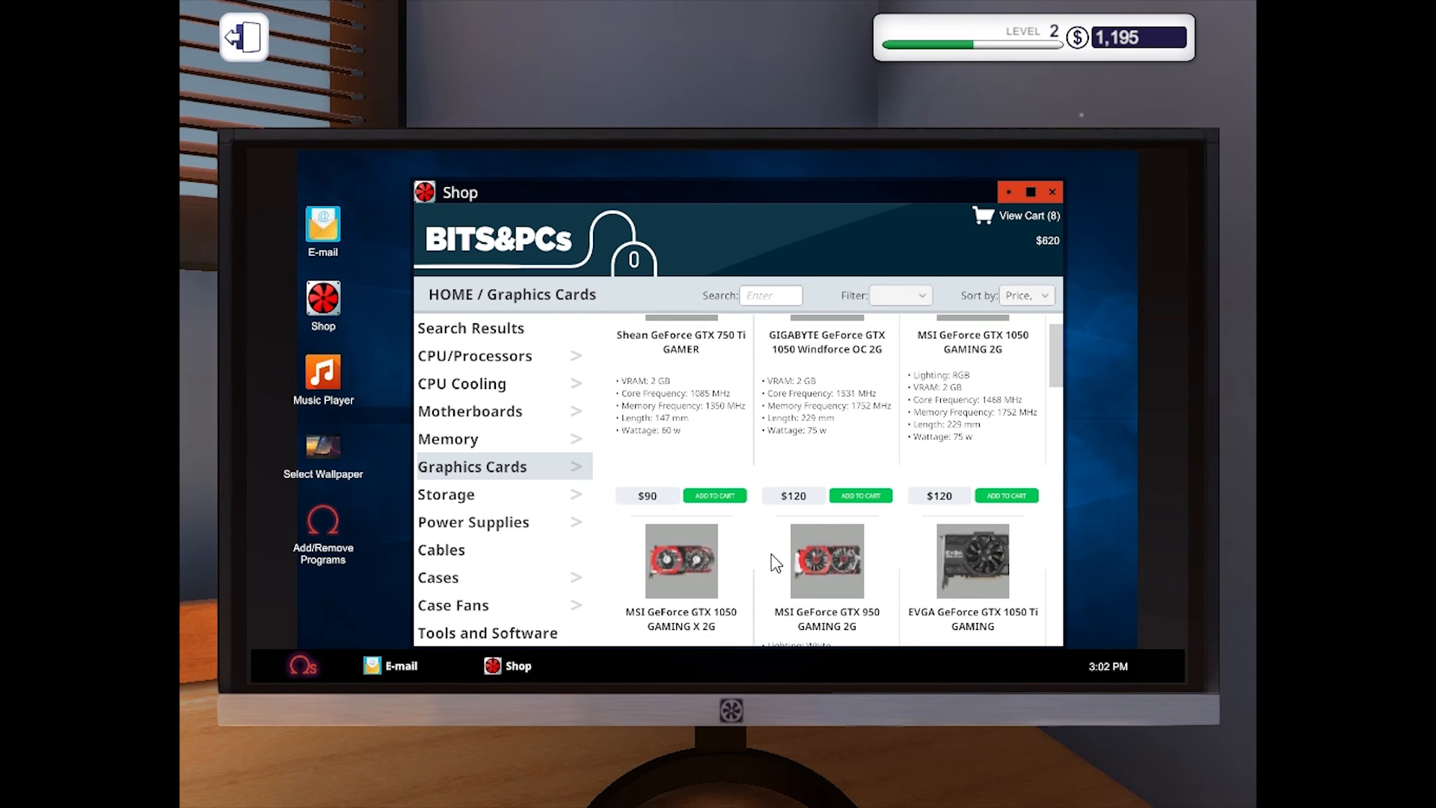
pyautogui.scroll(-1, 786, 555)
pyautogui.scroll(-1, 926, 581)
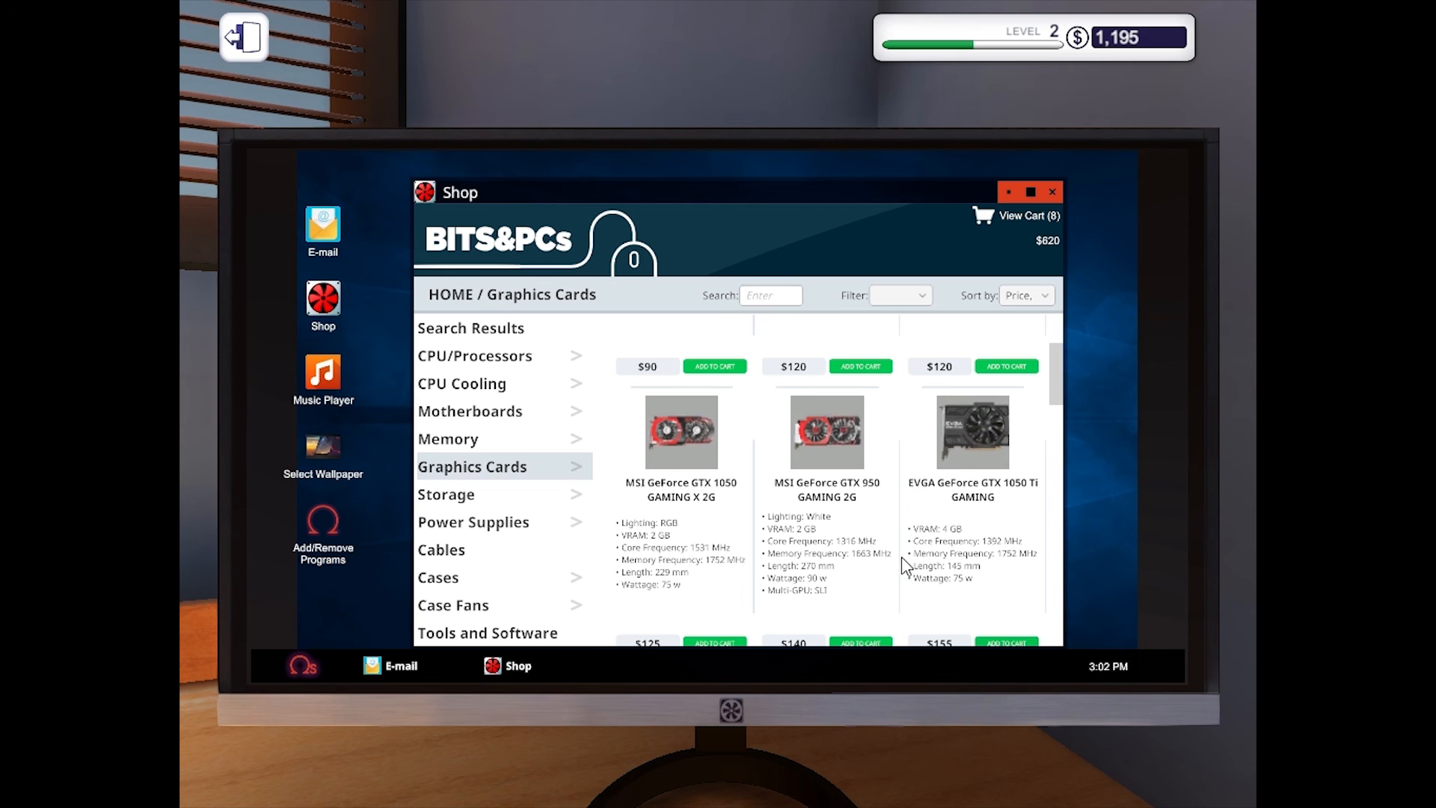
pyautogui.scroll(-2, 900, 557)
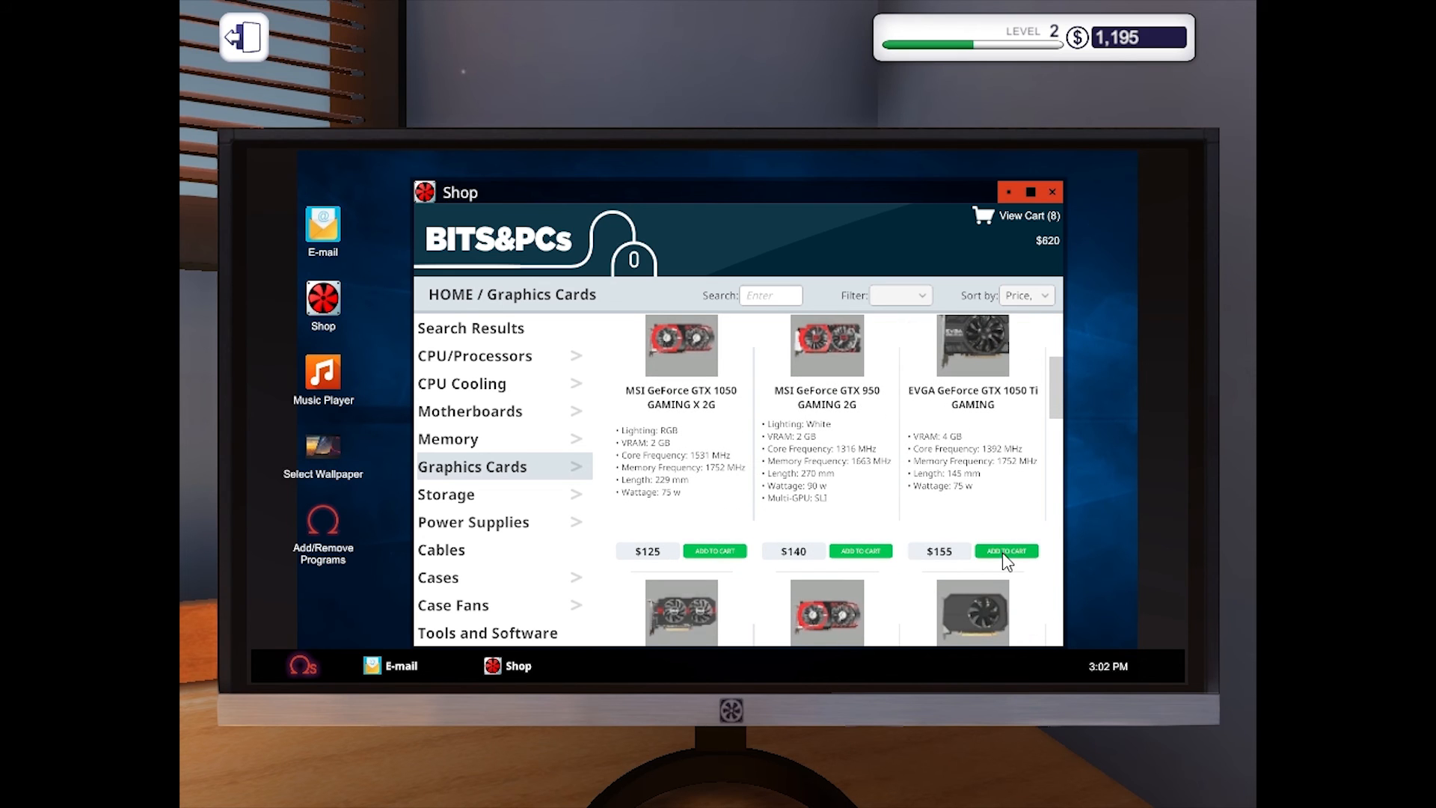
pyautogui.click(1006, 551)
pyautogui.scroll(-2, 927, 537)
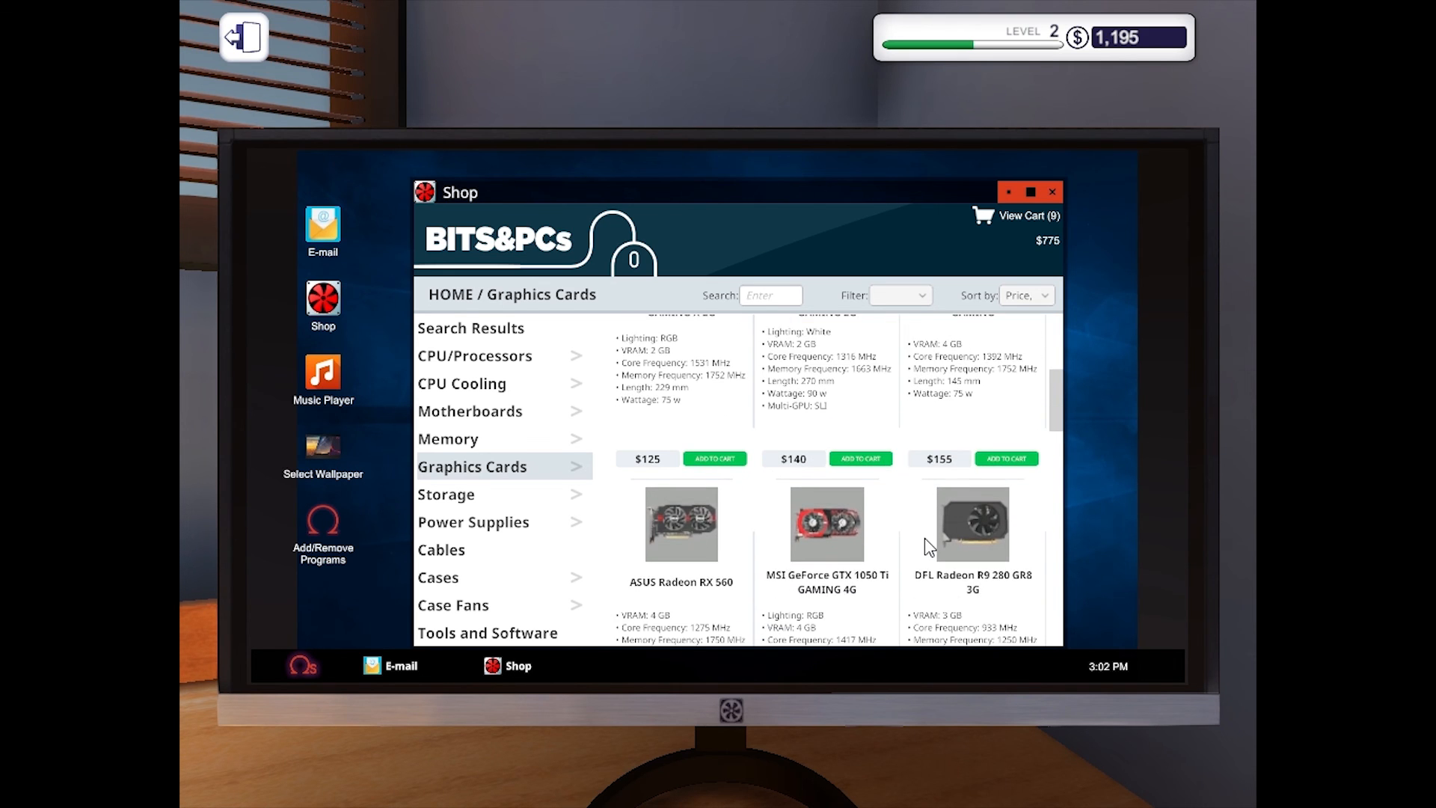
pyautogui.scroll(-1, 924, 538)
pyautogui.scroll(-2, 924, 537)
pyautogui.scroll(-1, 925, 537)
pyautogui.scroll(-1, 925, 538)
pyautogui.scroll(-1, 924, 537)
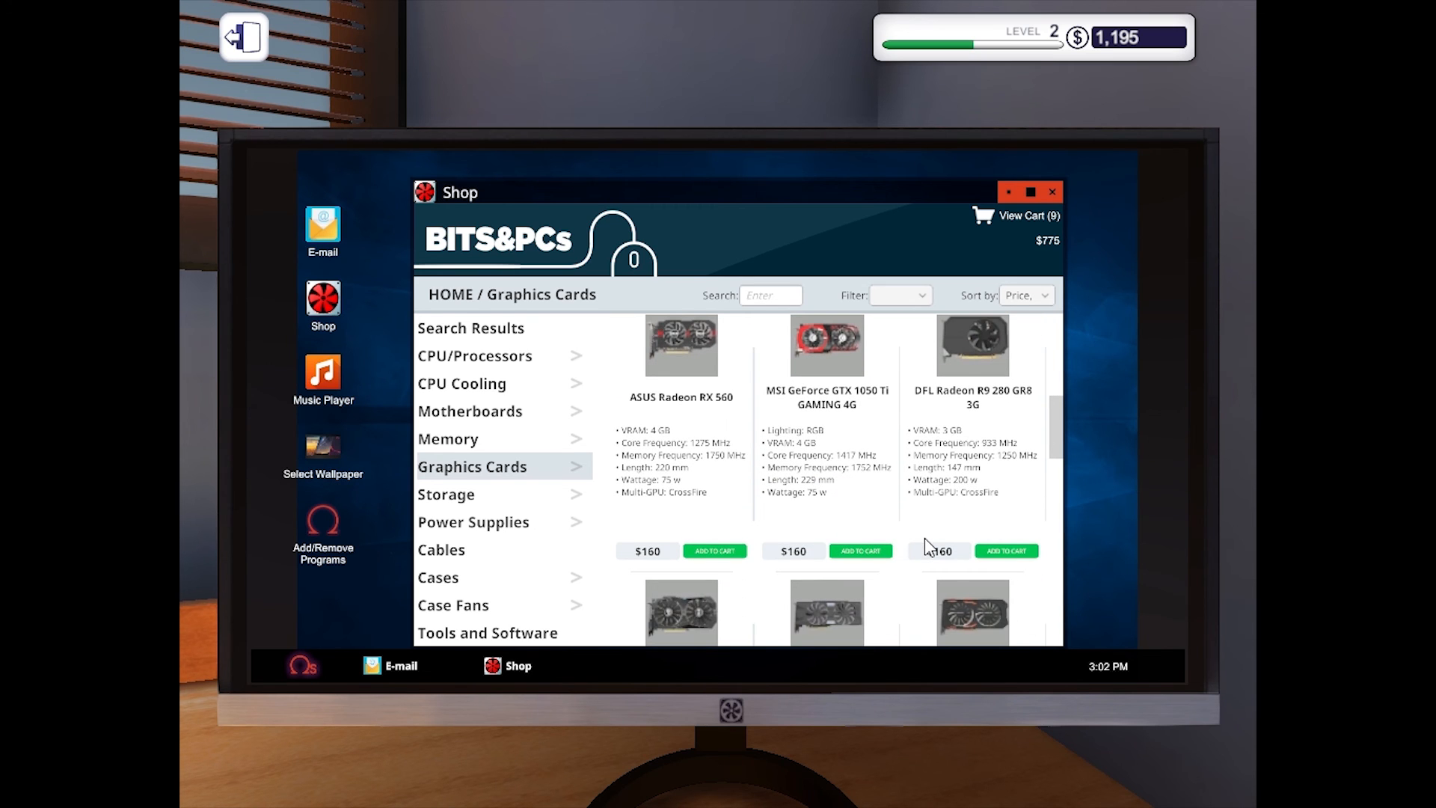
pyautogui.click(715, 551)
pyautogui.scroll(-3, 896, 508)
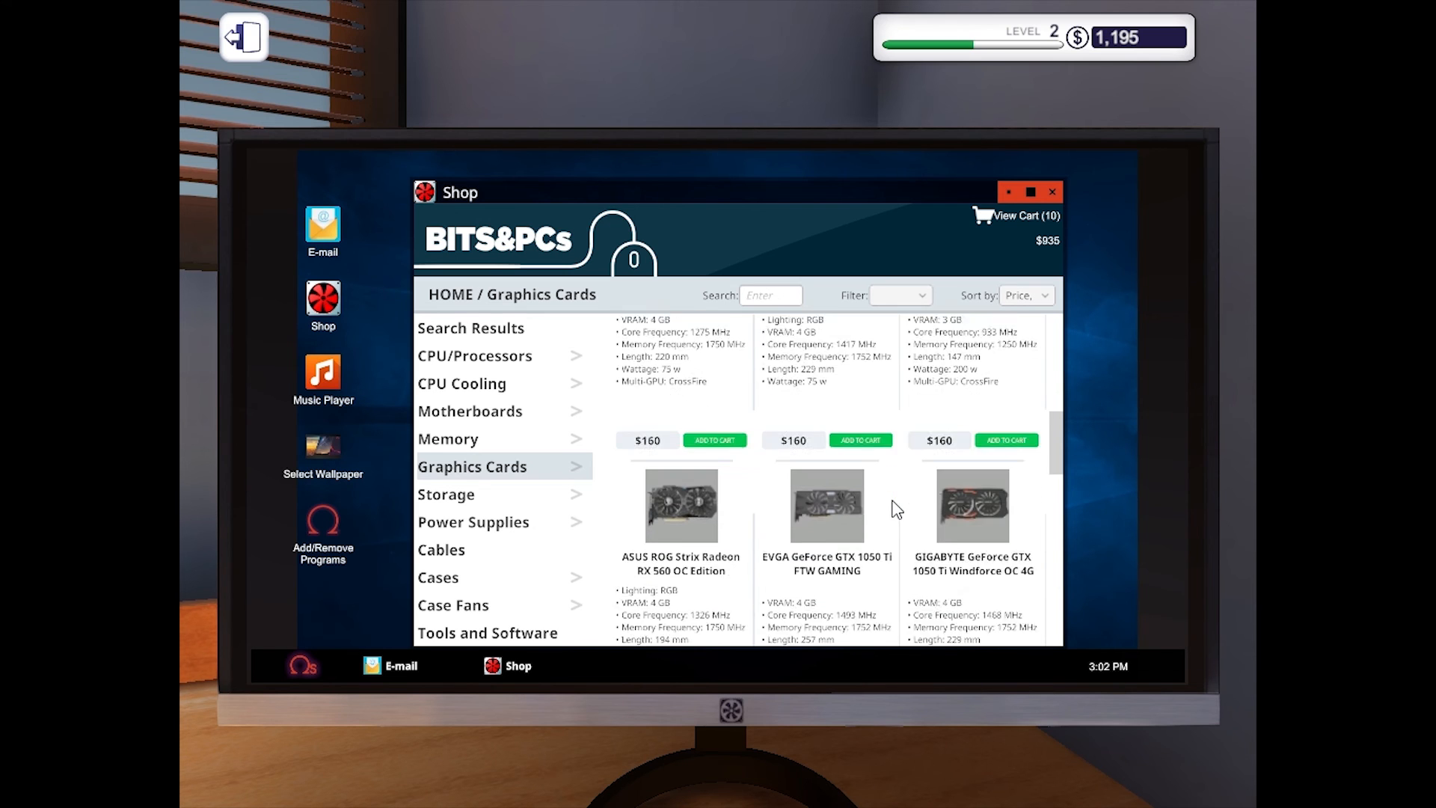
pyautogui.scroll(-3, 896, 508)
pyautogui.scroll(-2, 895, 508)
pyautogui.scroll(-2, 898, 507)
pyautogui.scroll(-3, 897, 507)
pyautogui.scroll(-2, 903, 524)
pyautogui.scroll(-3, 903, 523)
pyautogui.scroll(-2, 903, 524)
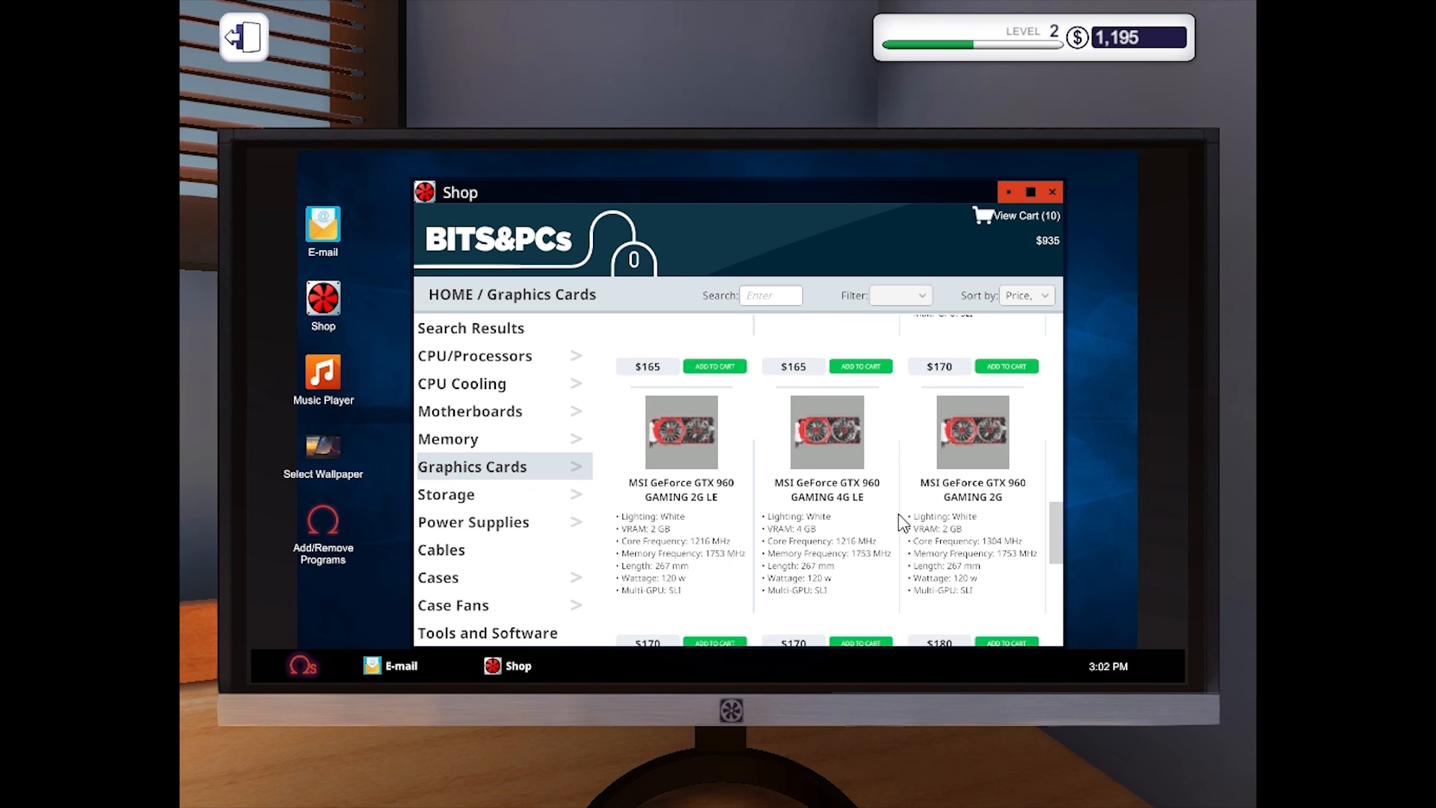
pyautogui.scroll(-1, 902, 523)
pyautogui.scroll(-2, 904, 523)
pyautogui.scroll(-2, 898, 514)
pyautogui.scroll(-2, 898, 513)
pyautogui.scroll(-2, 899, 514)
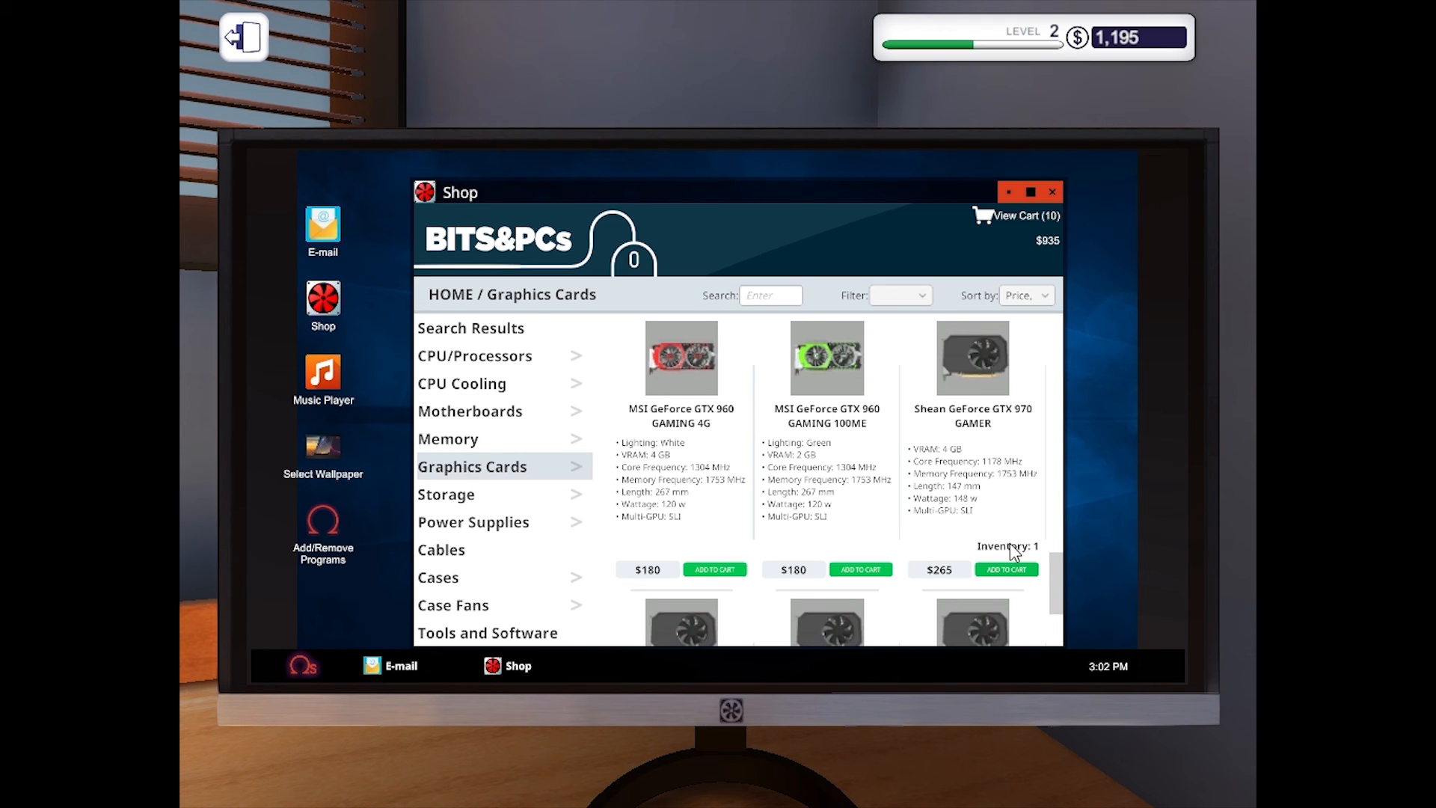
pyautogui.scroll(-3, 1010, 544)
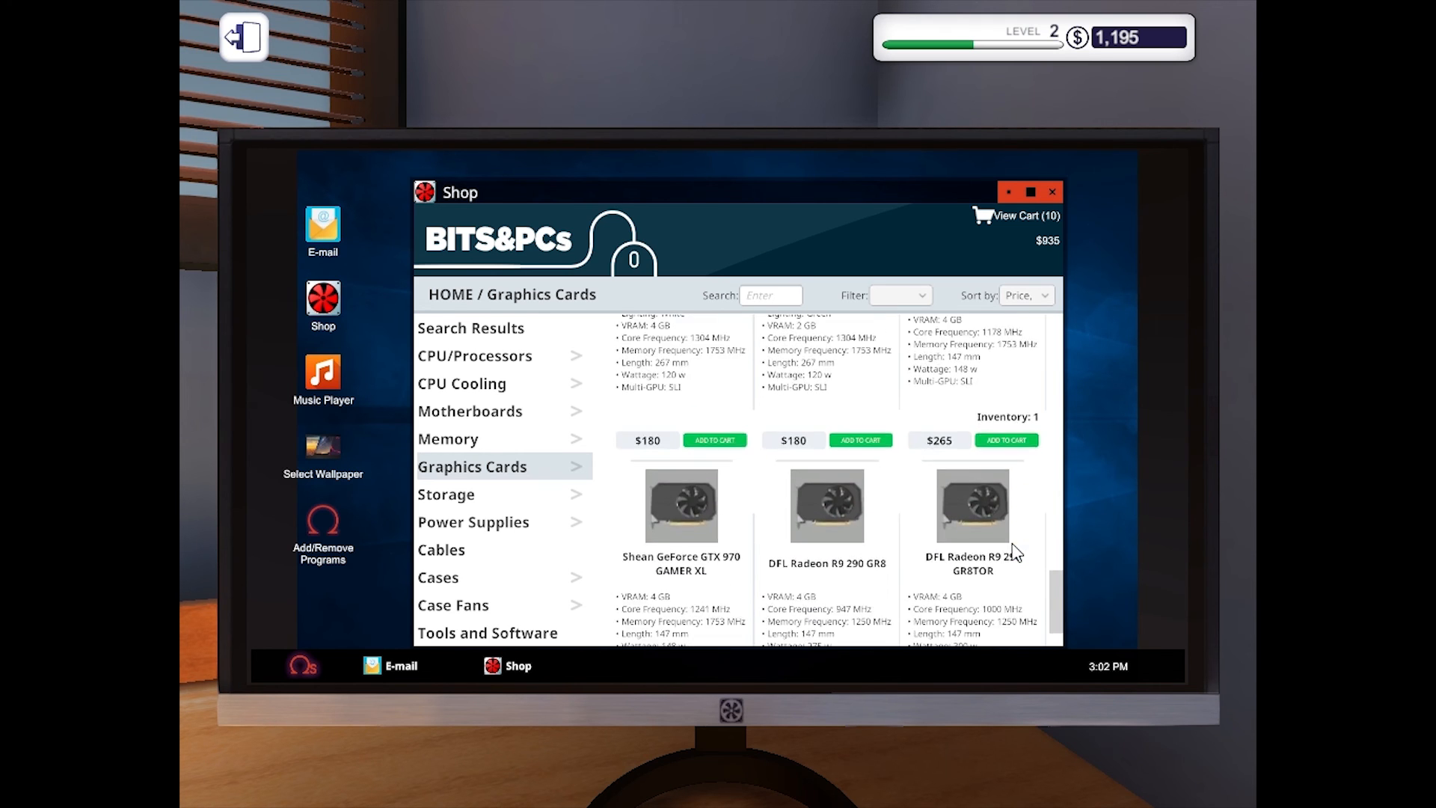
pyautogui.scroll(-1, 1015, 553)
pyautogui.scroll(3, 1016, 552)
pyautogui.click(1007, 515)
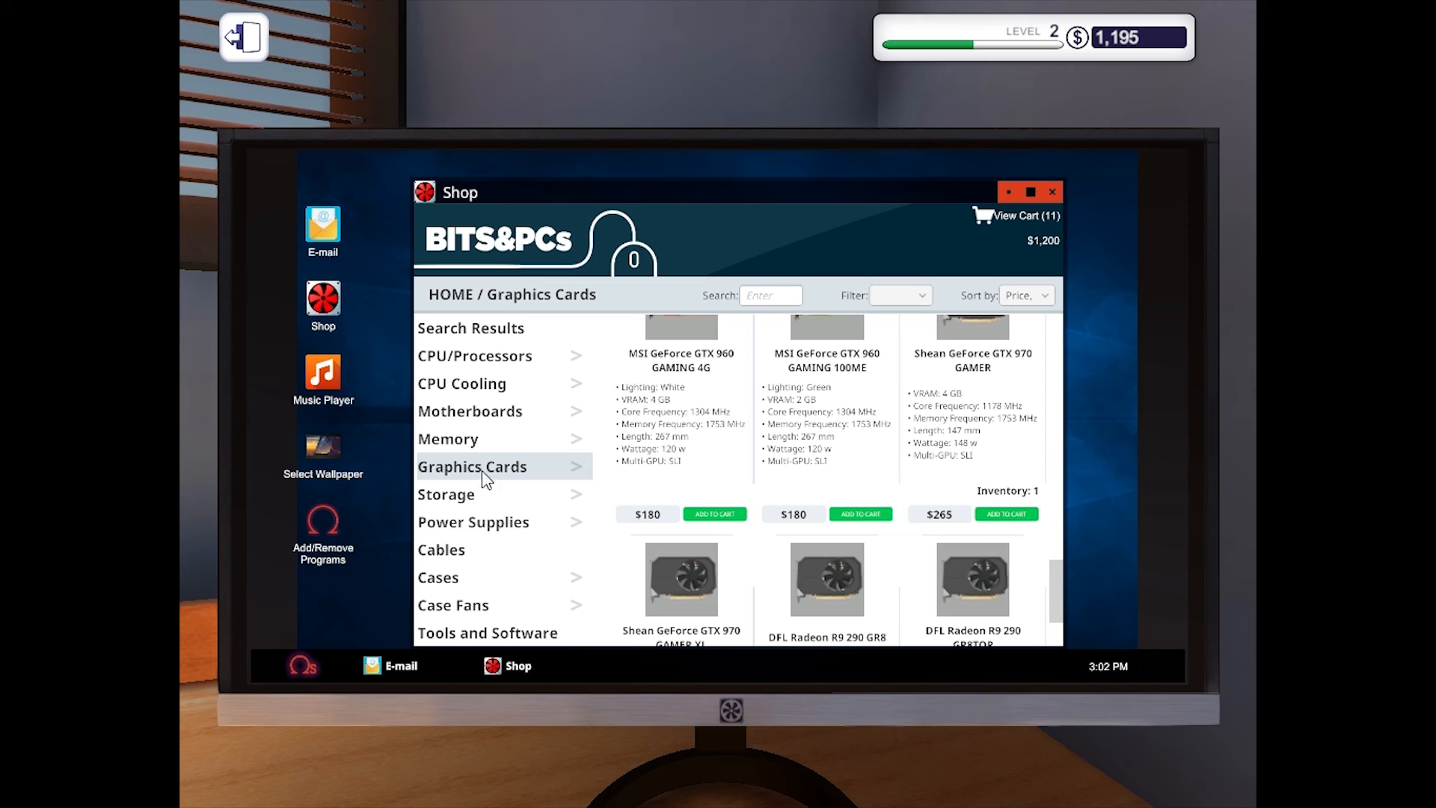
# Buy the $1,200 cart for next-day delivery, read the MegaCorp Banking overdraft email and bring up the shutdown menu.
pyautogui.click(1011, 219)
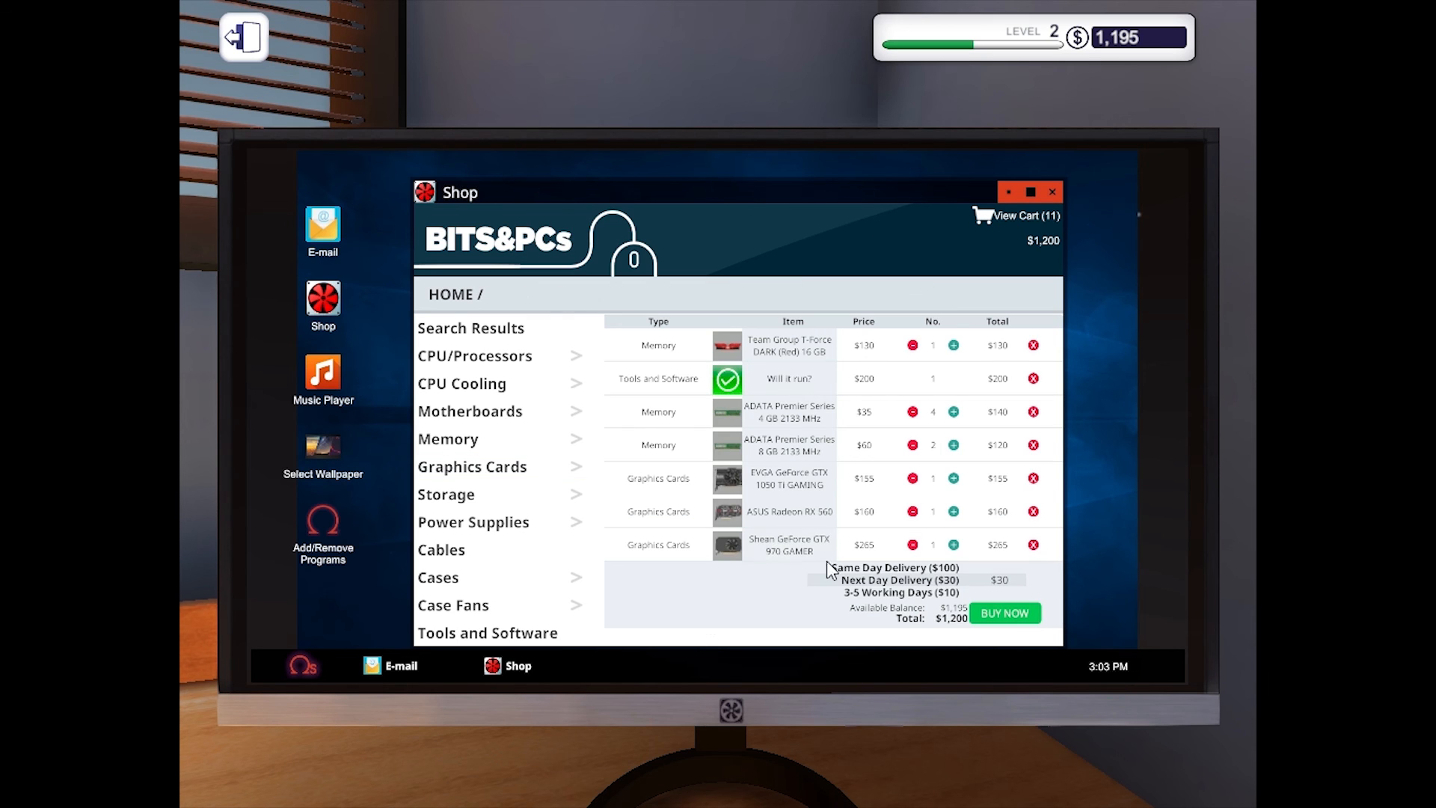
pyautogui.click(1001, 615)
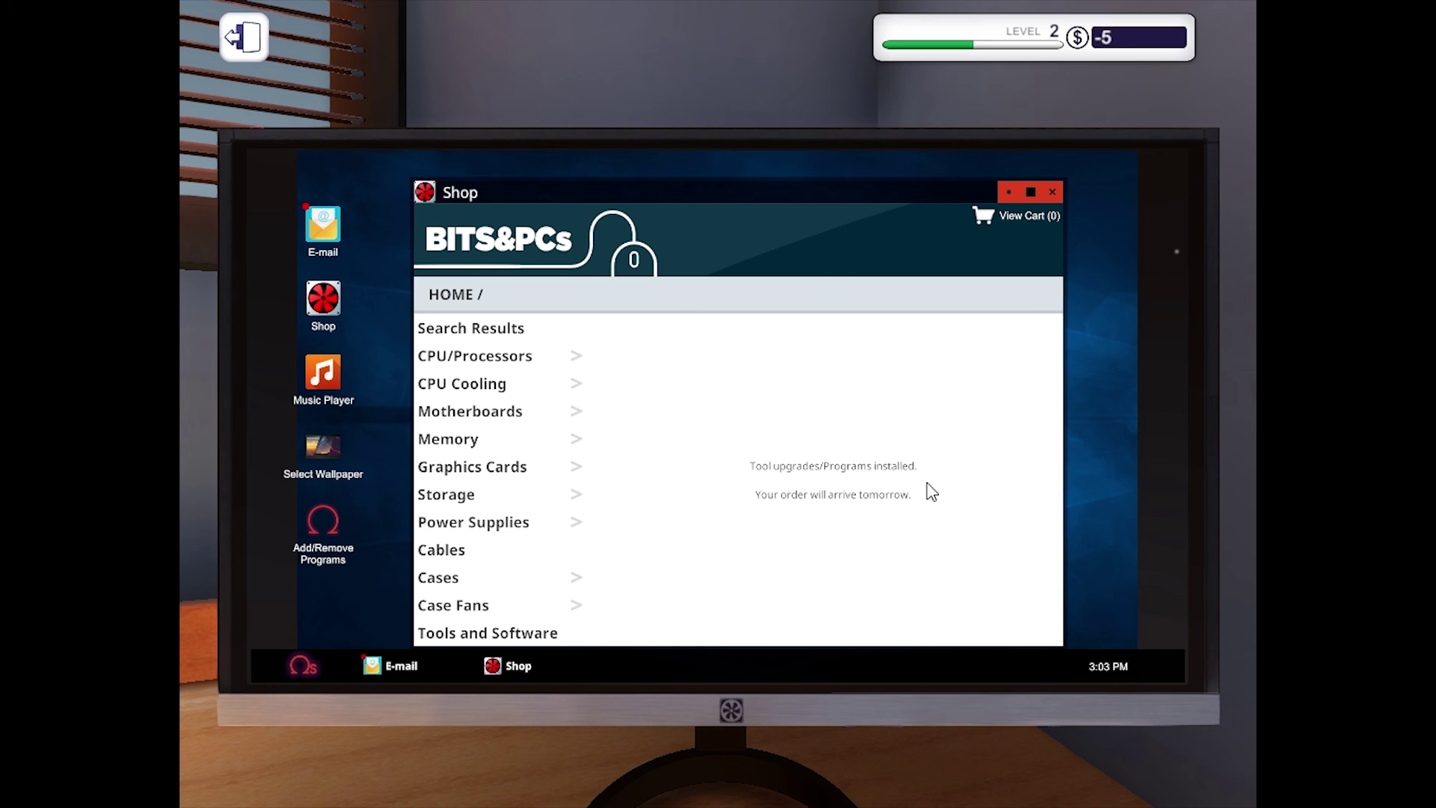
pyautogui.click(323, 228)
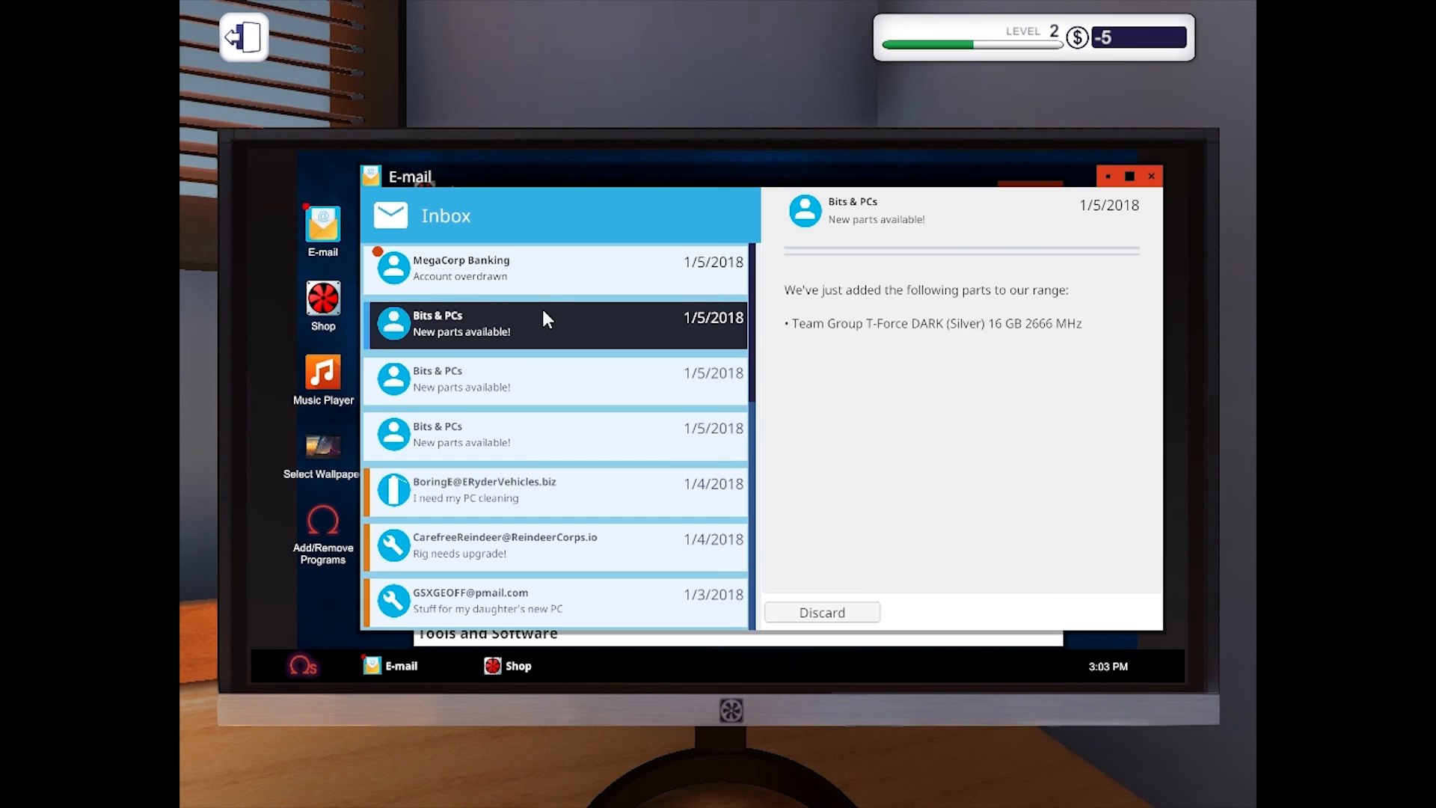
pyautogui.click(546, 275)
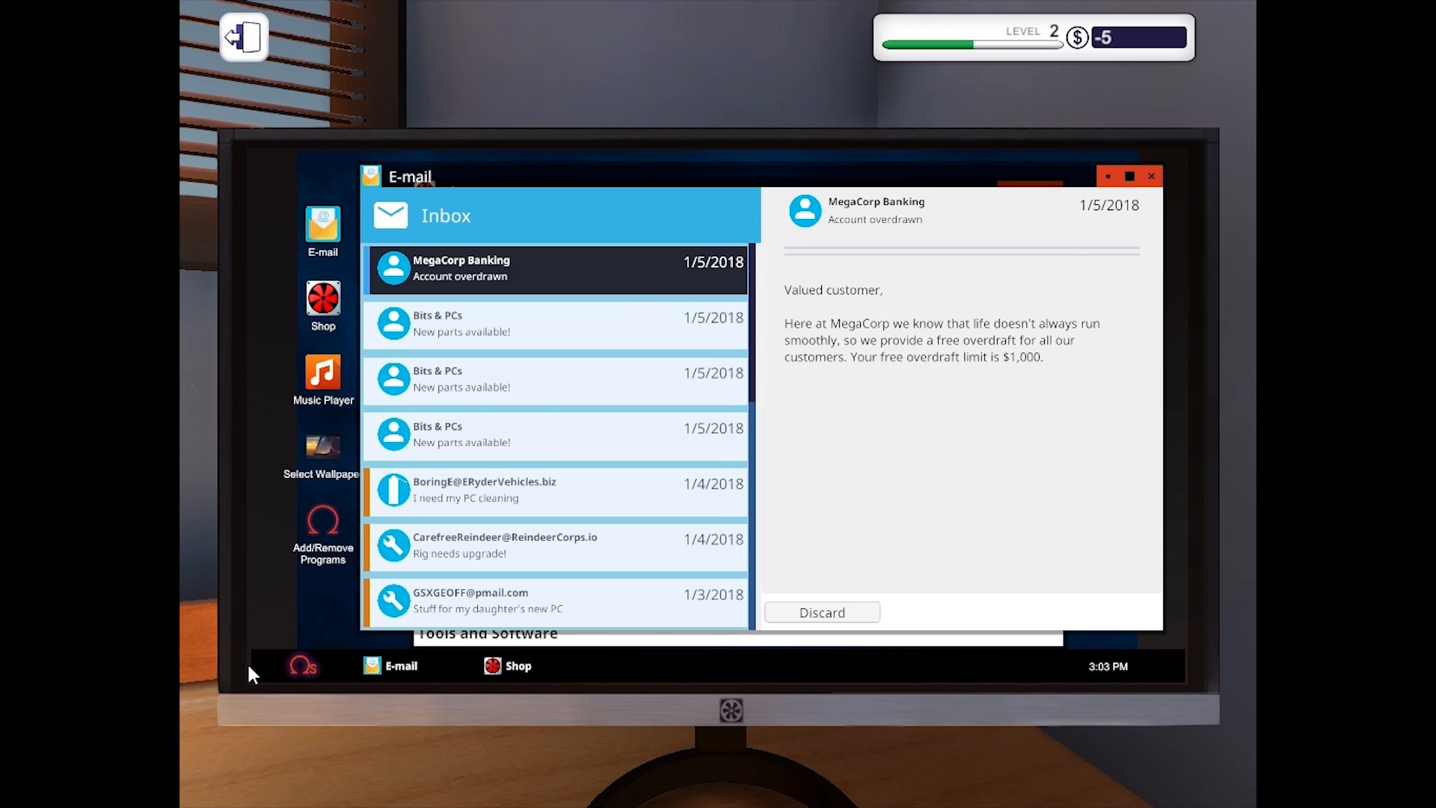
pyautogui.click(303, 666)
# Shut down the in-game computer, then view and close the wall calendar.
pyautogui.click(310, 635)
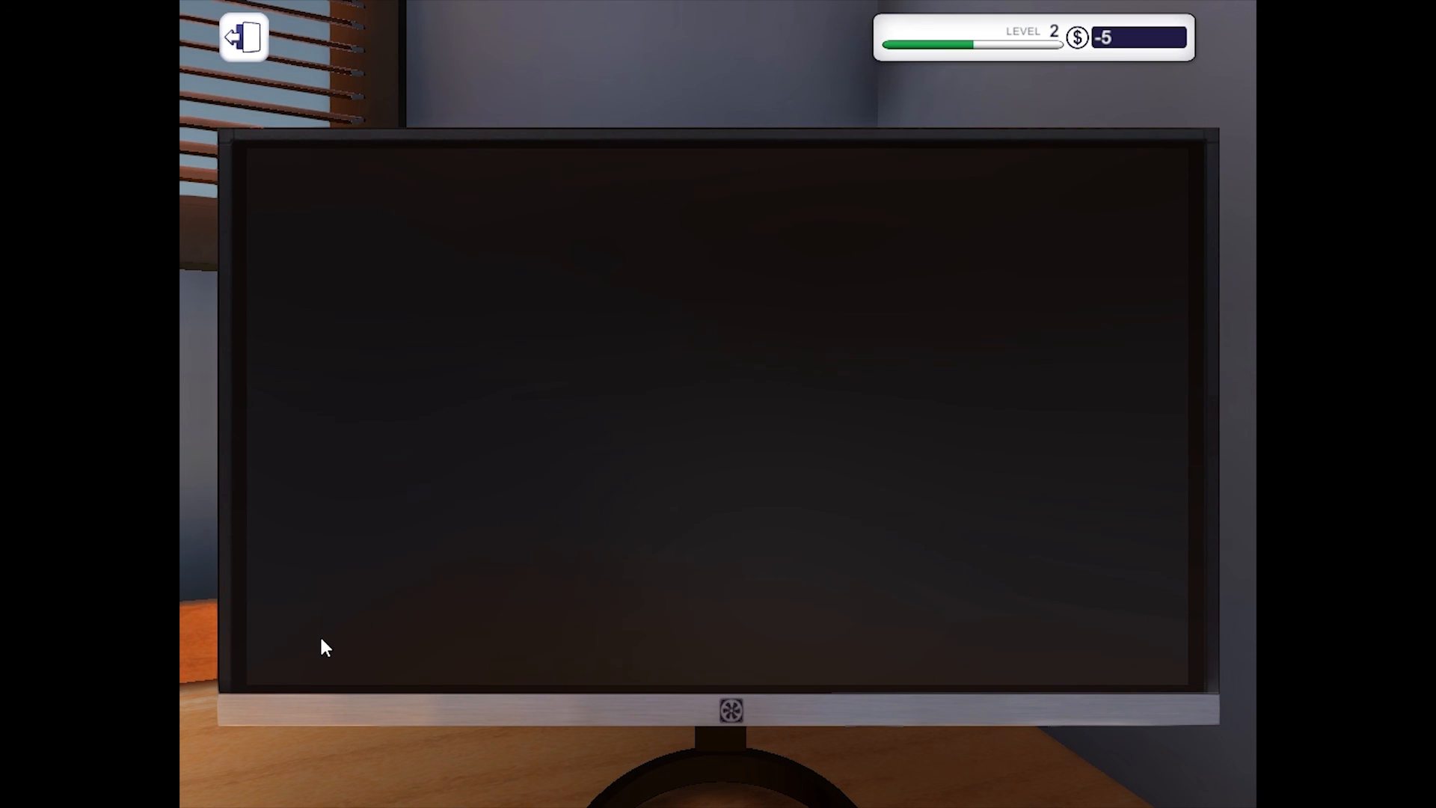
pyautogui.click(244, 35)
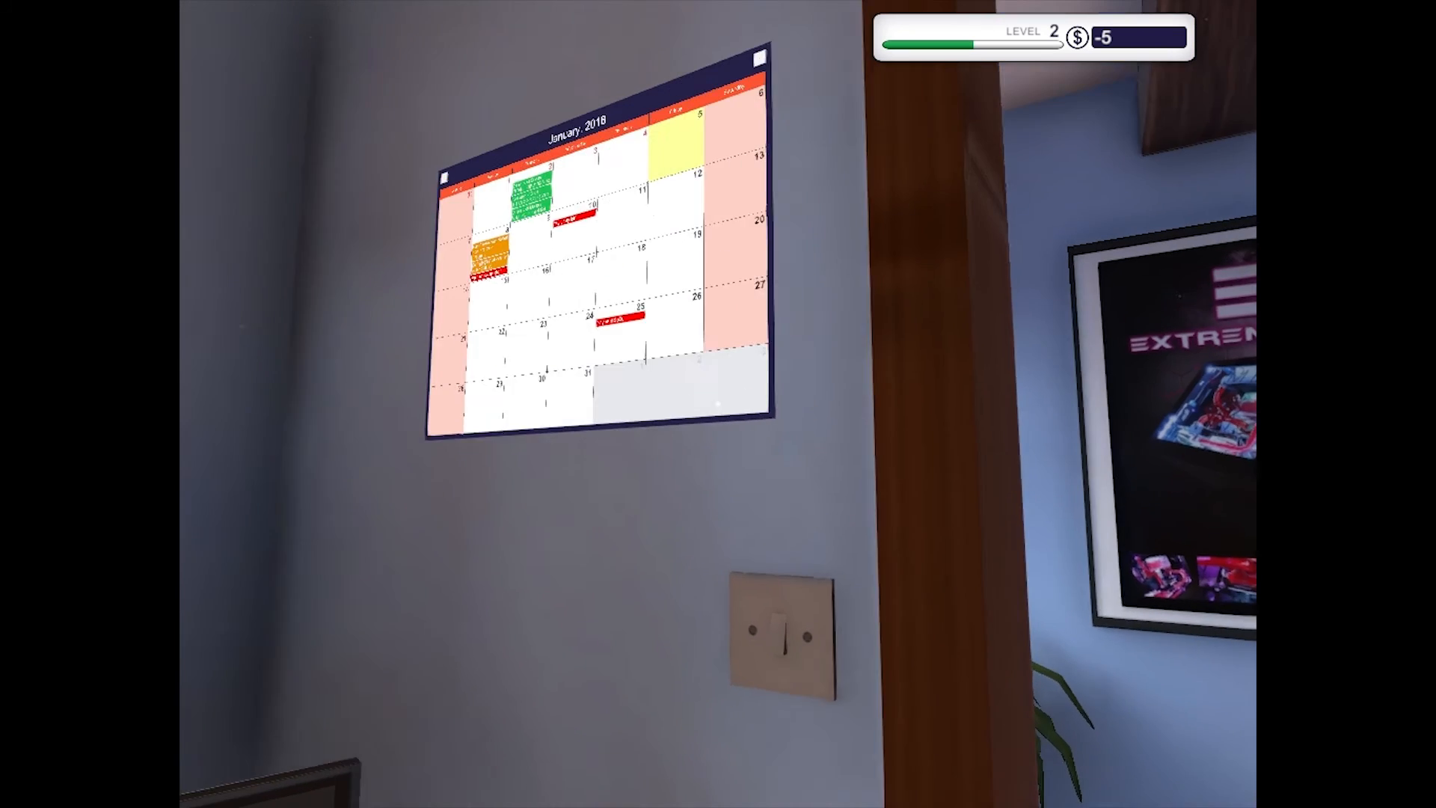
pyautogui.click(629, 280)
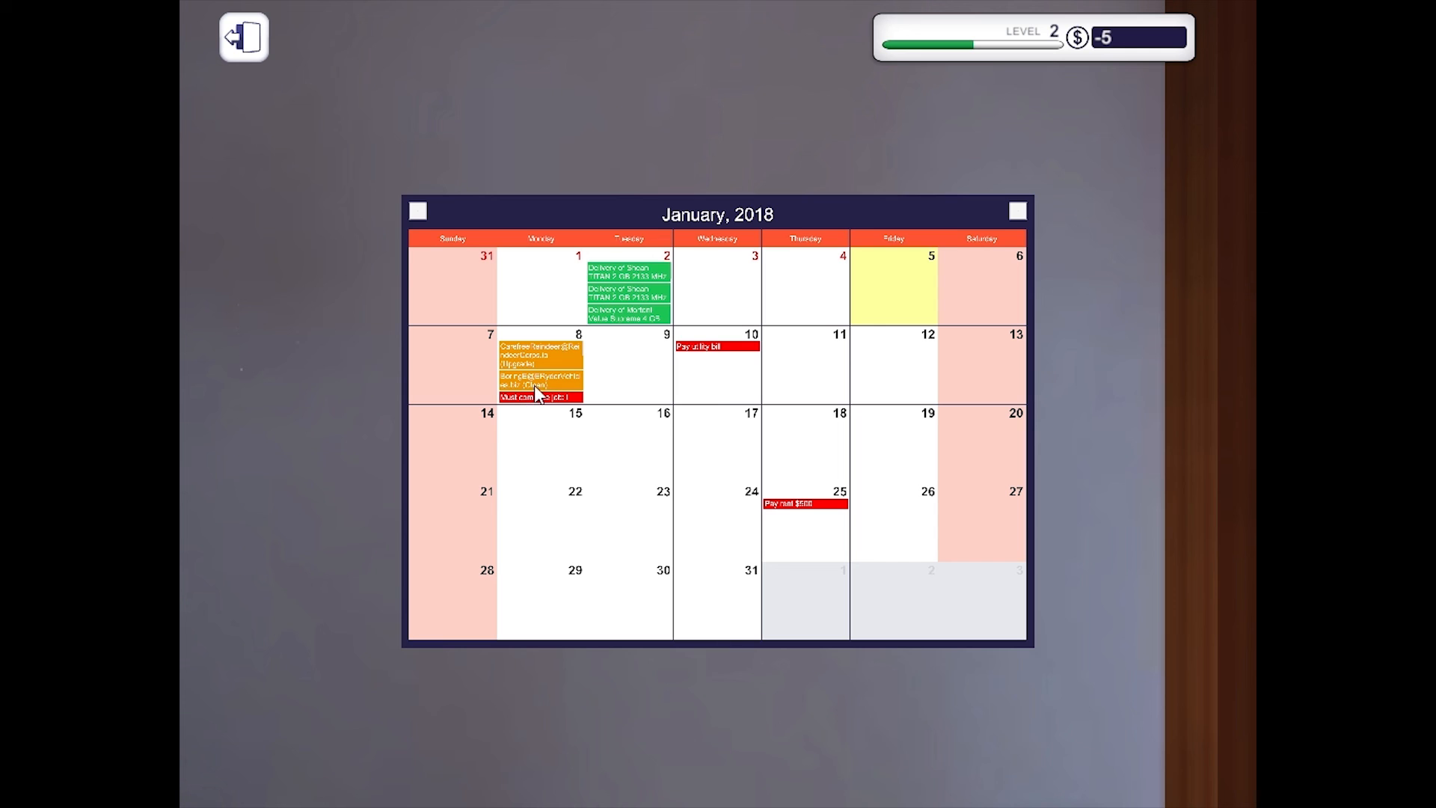
pyautogui.click(236, 44)
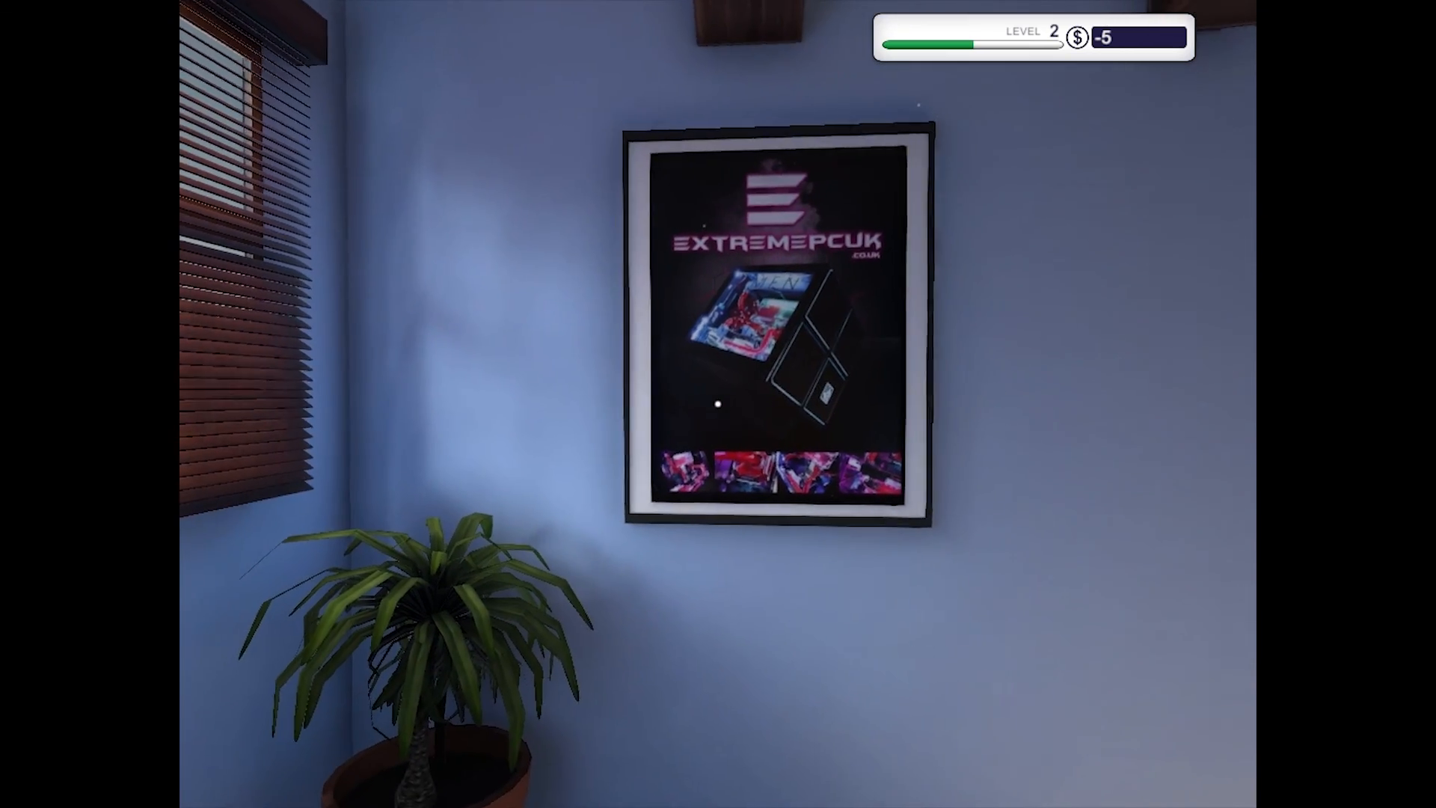
# Walk the hallway past the EXTREMEPCUK poster to the Tim's RED HOT Repairs sign.
pyautogui.press('w')
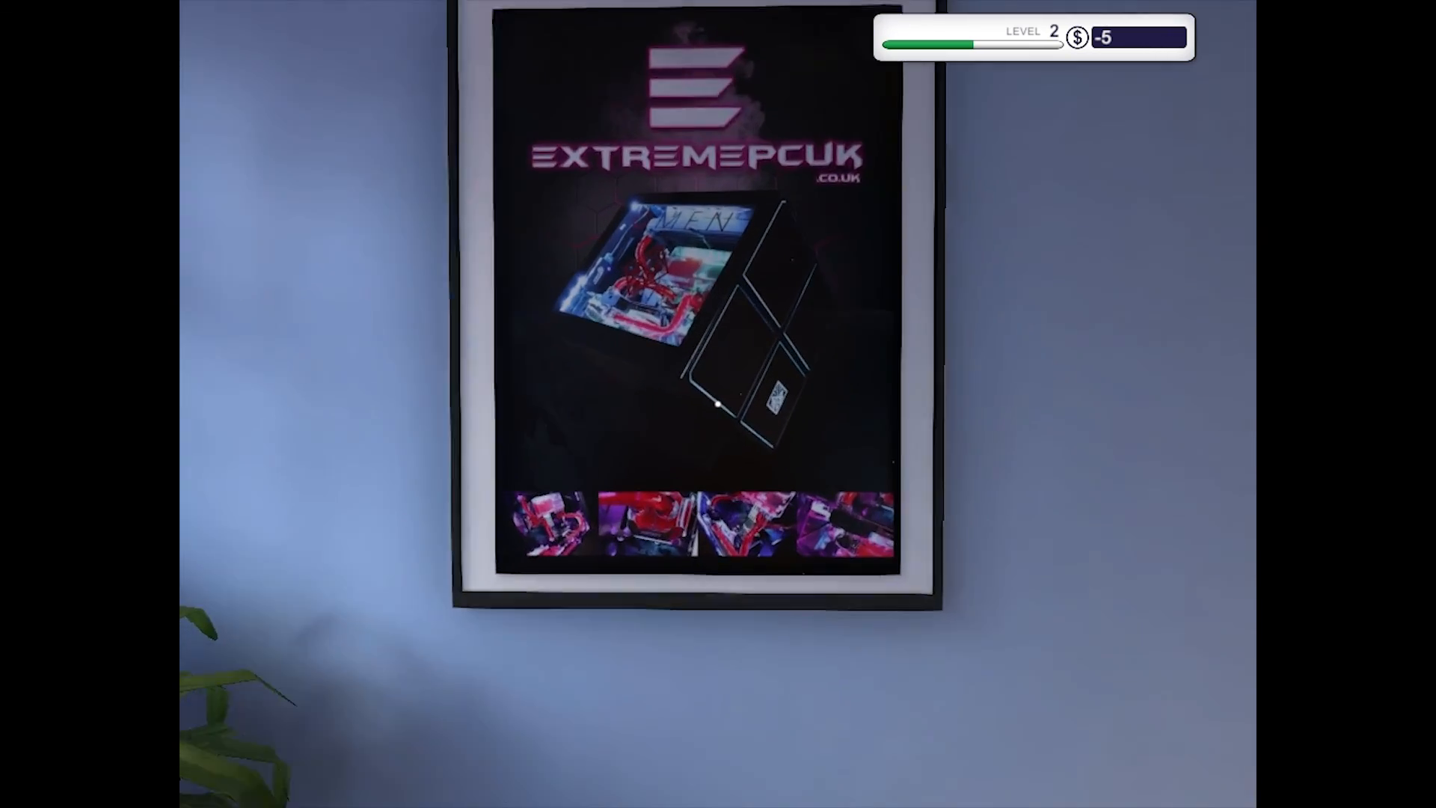
pyautogui.press('w')
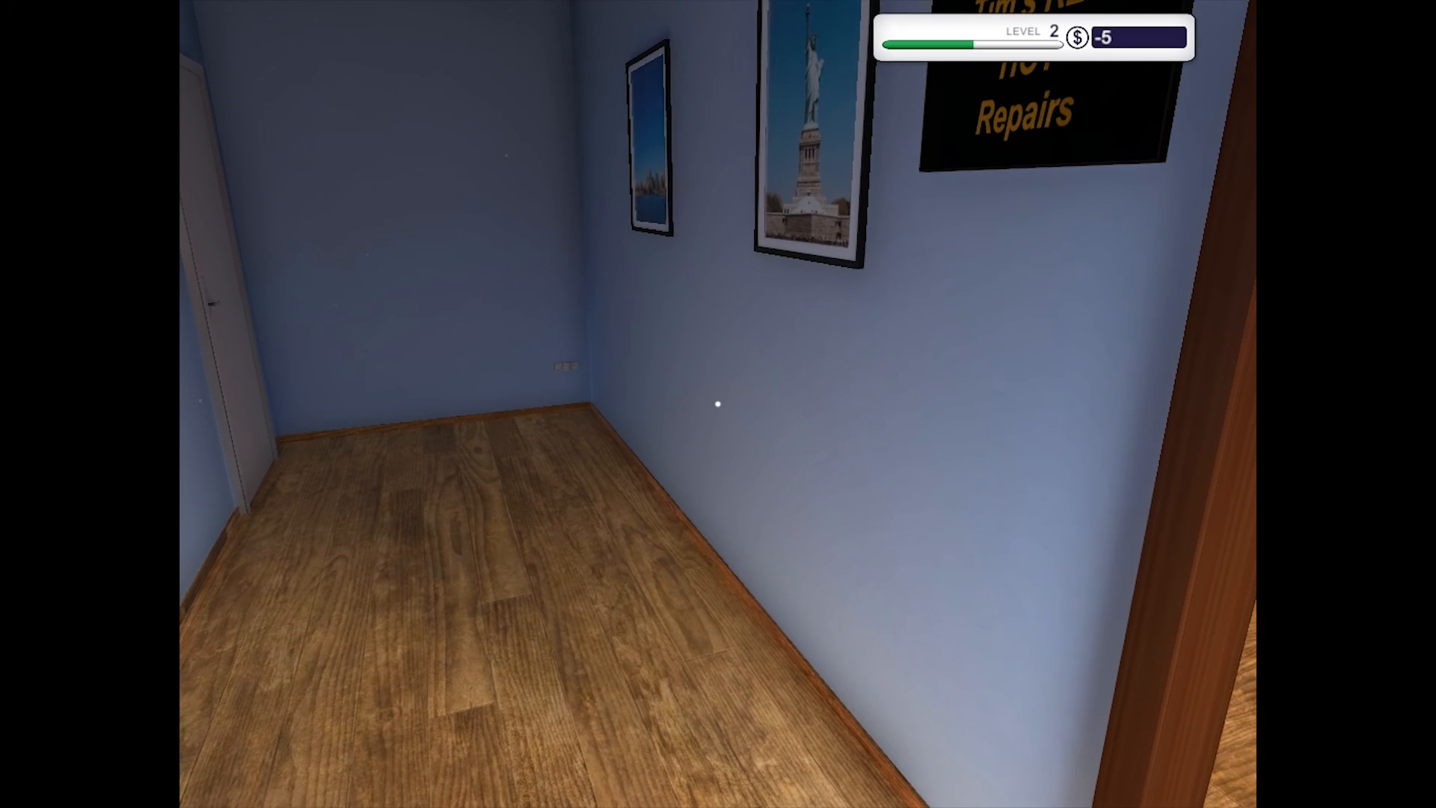
pyautogui.moveTo(719, 404); pyautogui.dragTo(718, 281)
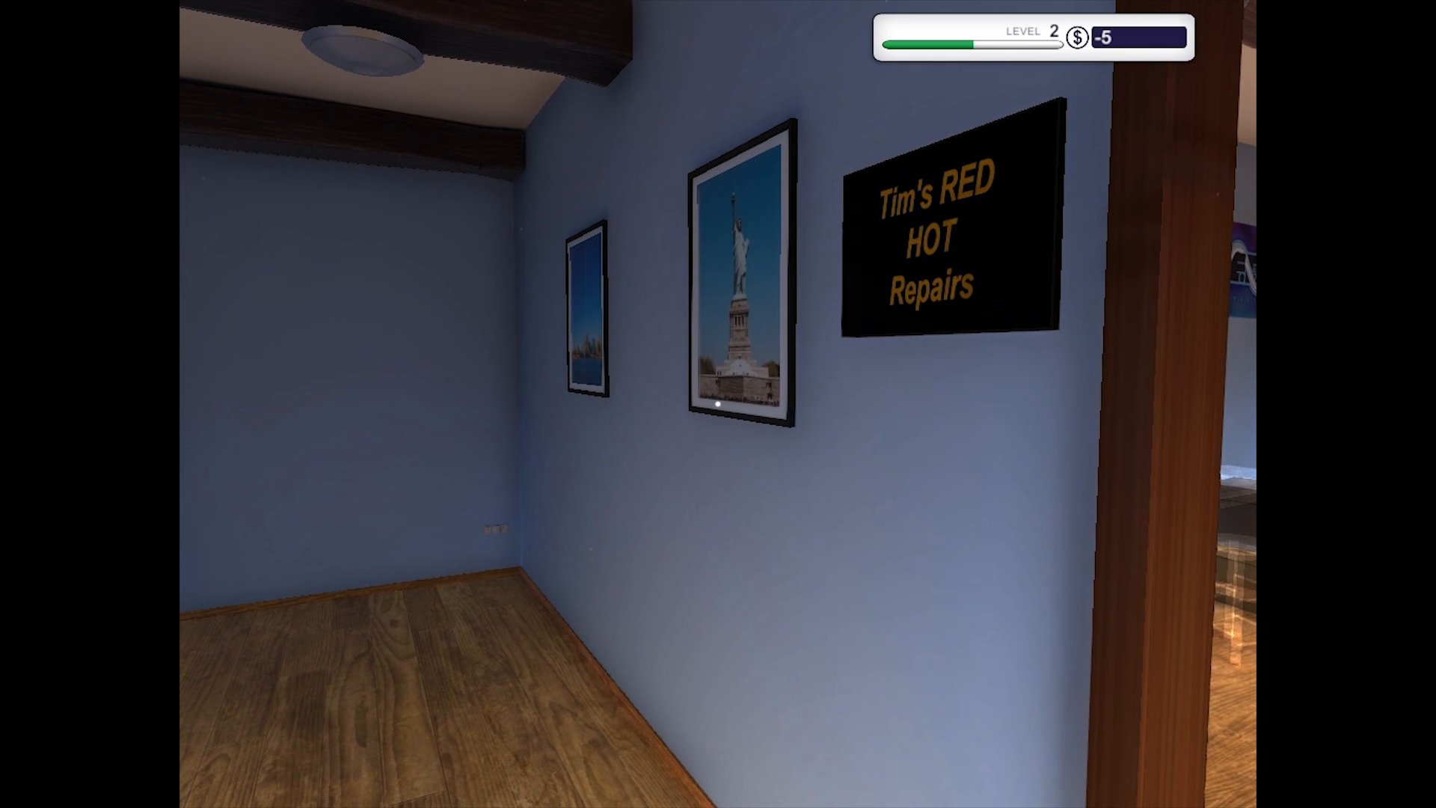
pyautogui.press('w')
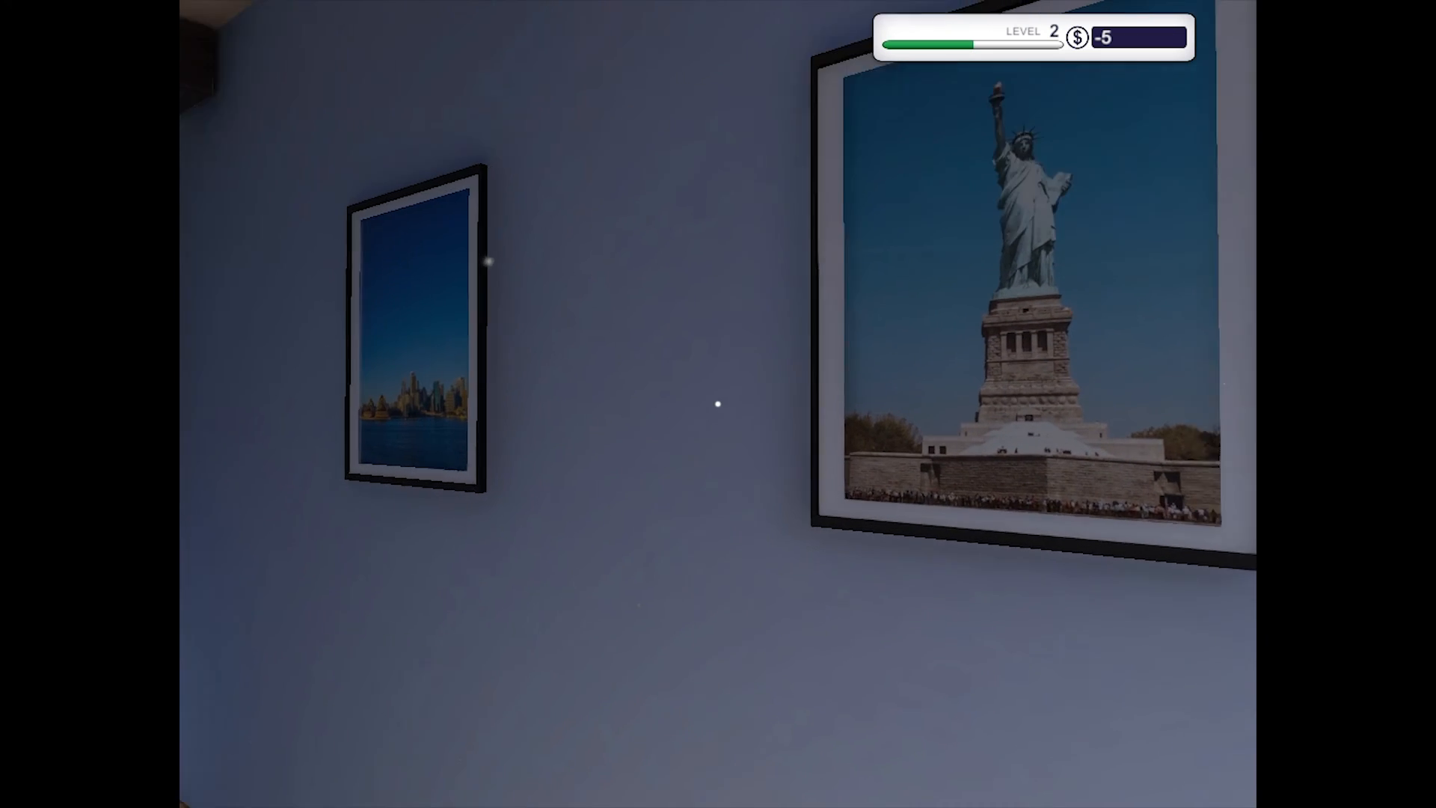
pyautogui.moveTo(718, 405); pyautogui.dragTo(1010, 404)
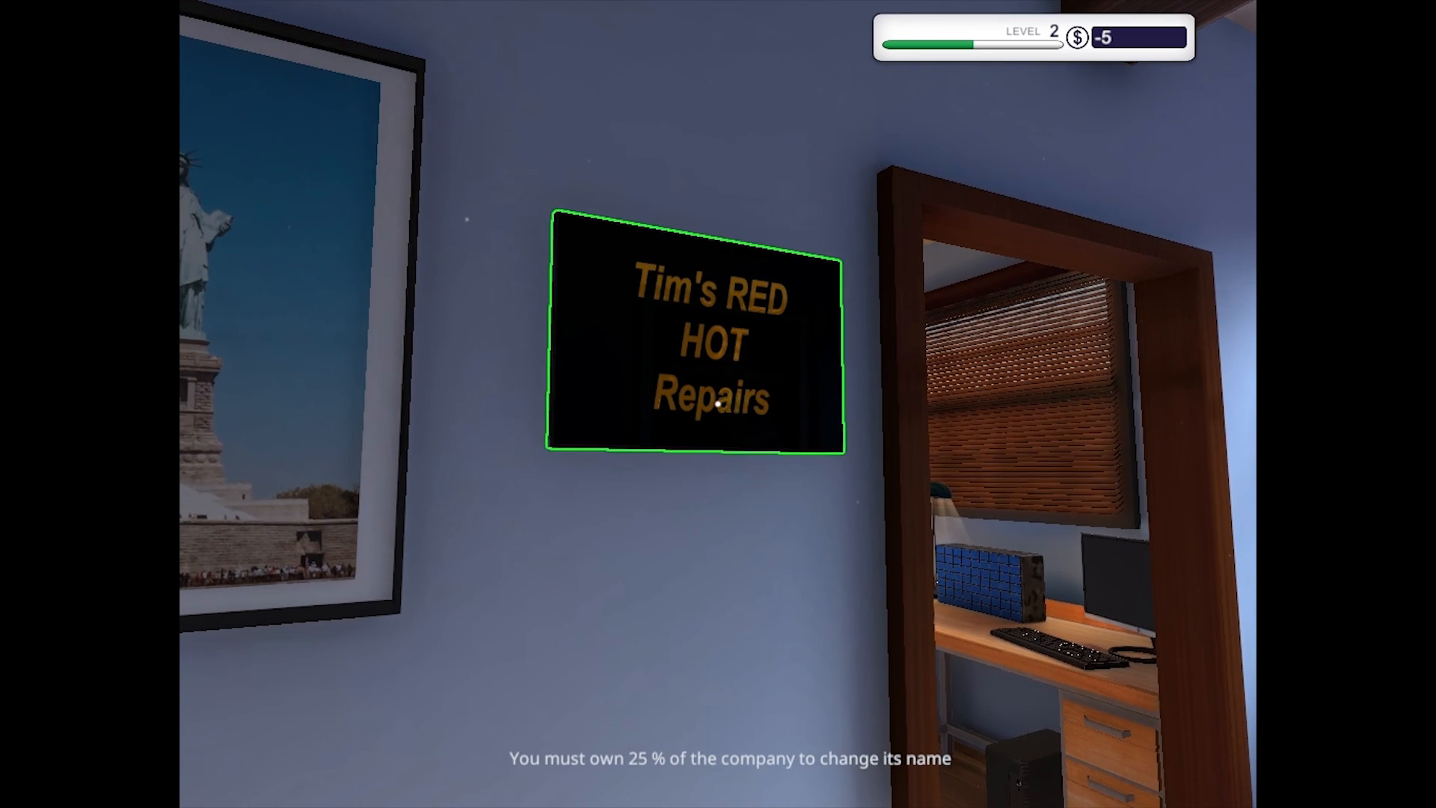
pyautogui.moveTo(718, 405)
pyautogui.mouseDown()
pyautogui.moveTo(639, 438)
pyautogui.moveTo(785, 393)
pyautogui.moveTo(707, 410)
pyautogui.moveTo(337, 428)
pyautogui.mouseUp()
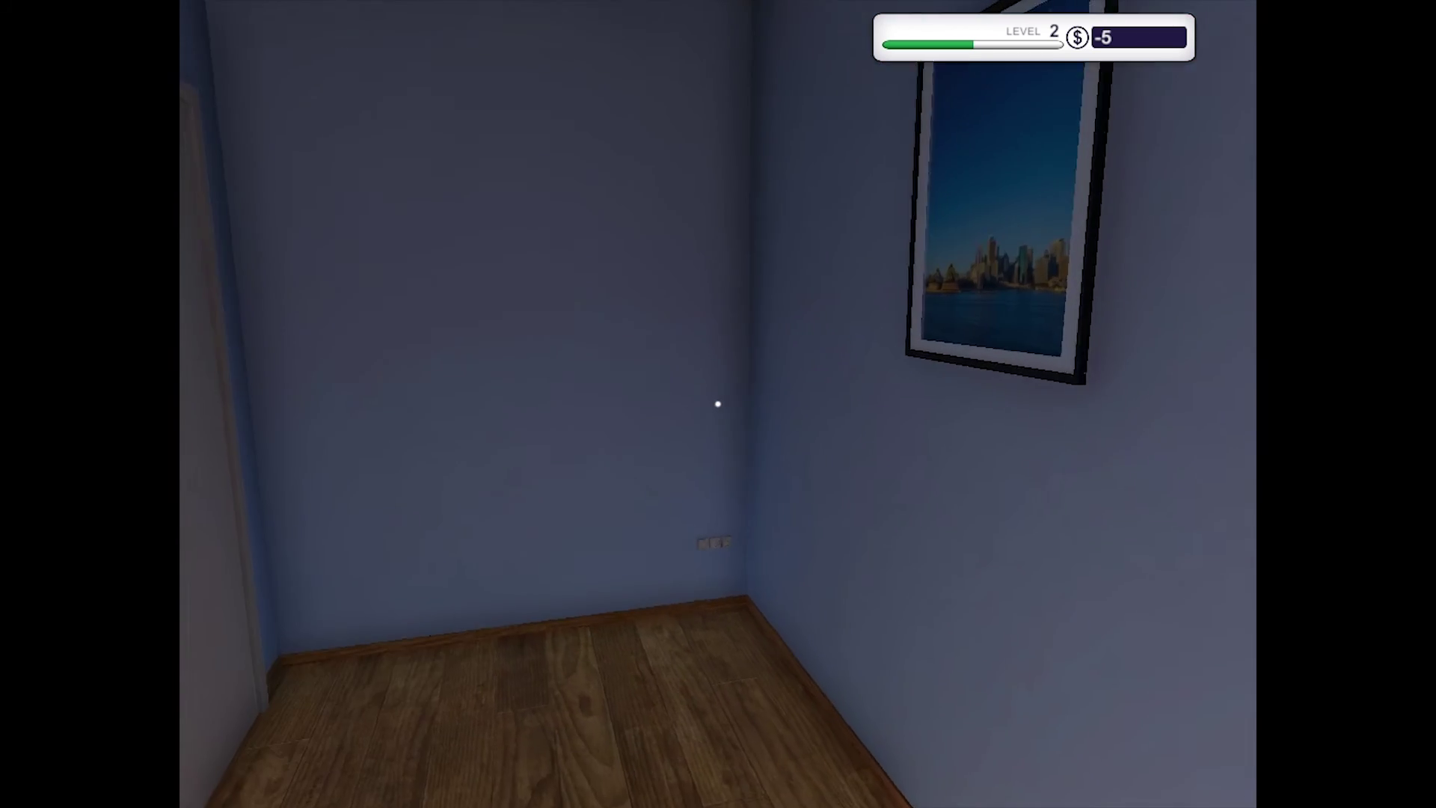
# Leave through the workshop door, ending the day at the Friday, January 05, 2018 calendar.
pyautogui.moveTo(718, 403); pyautogui.dragTo(1010, 404)
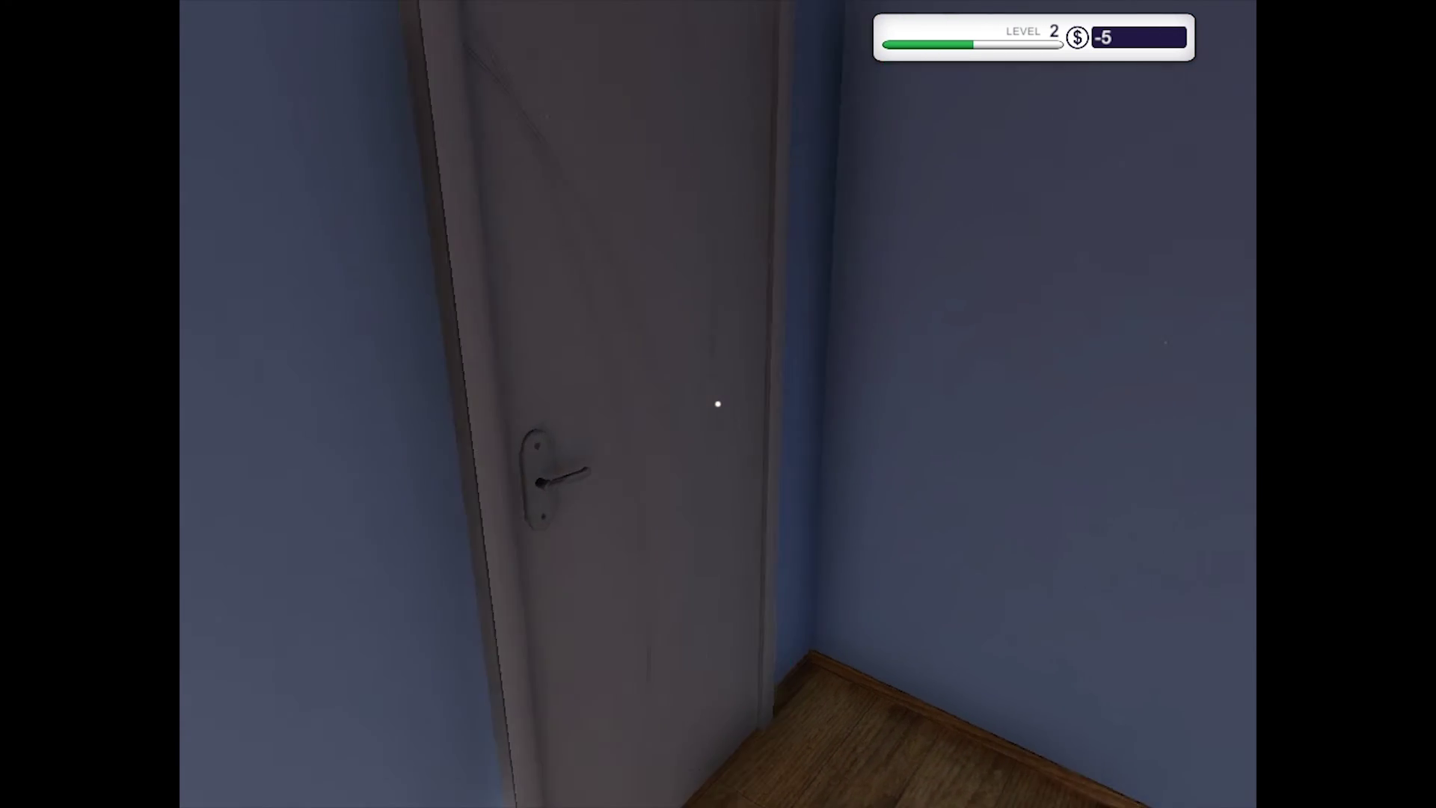
pyautogui.press('w')
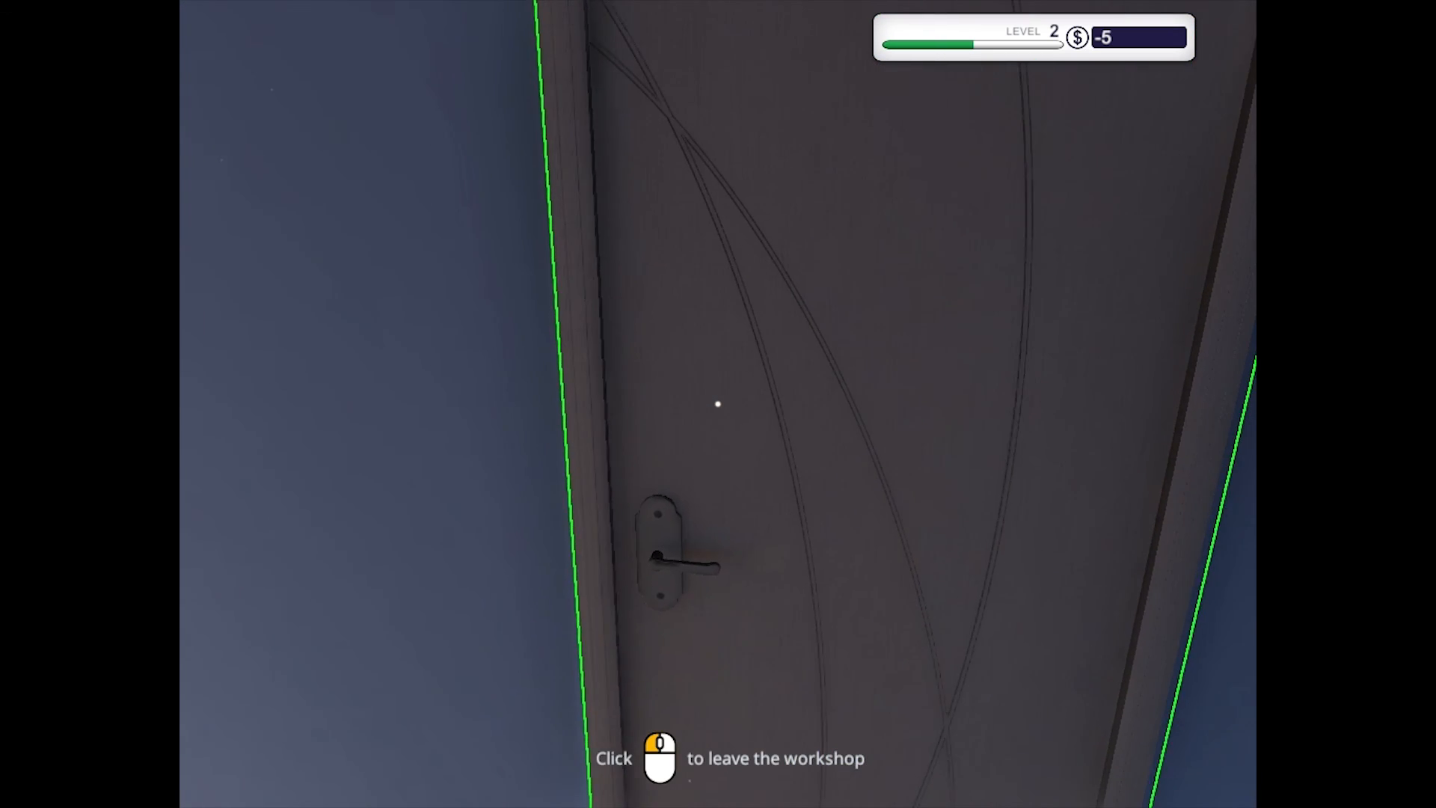
pyautogui.click(718, 404)
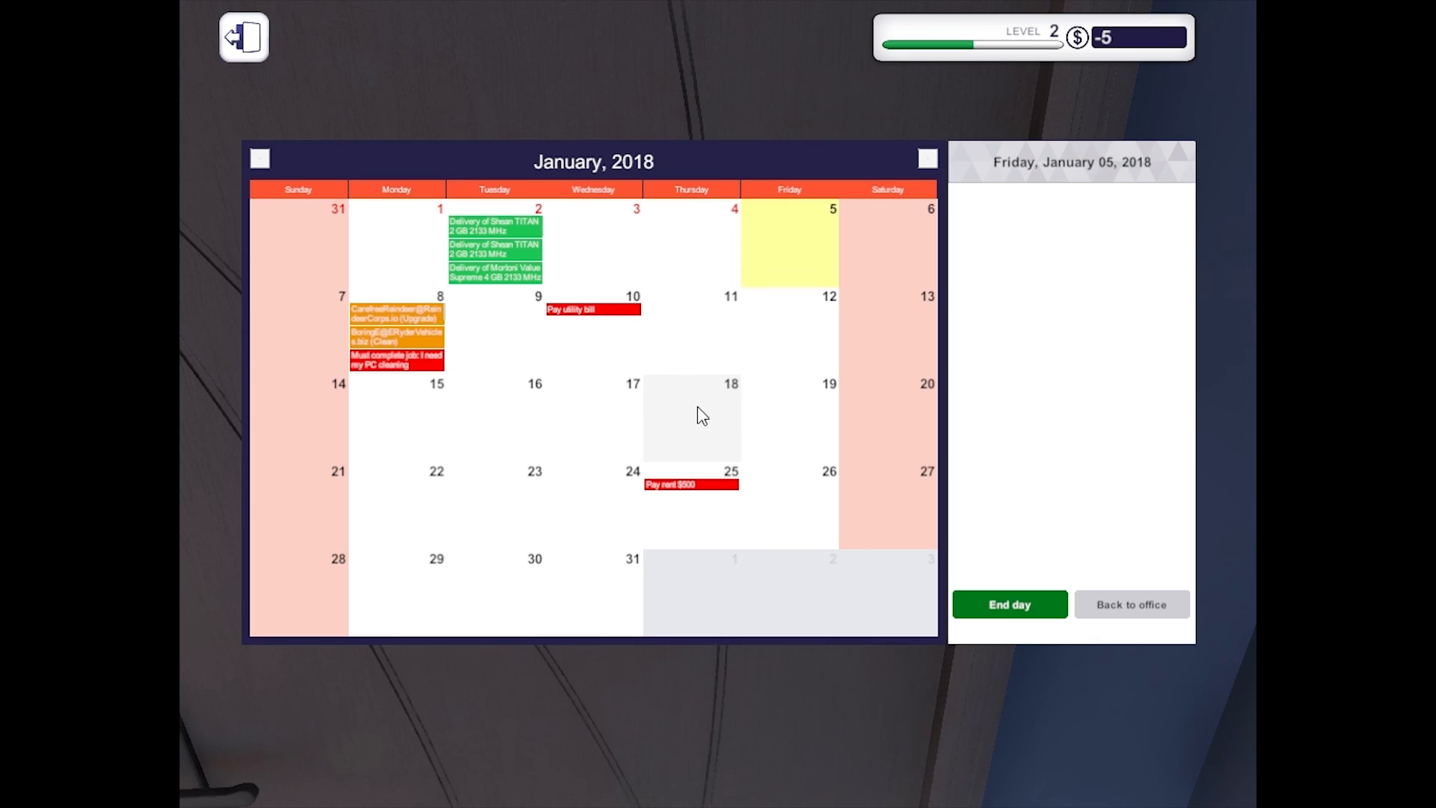